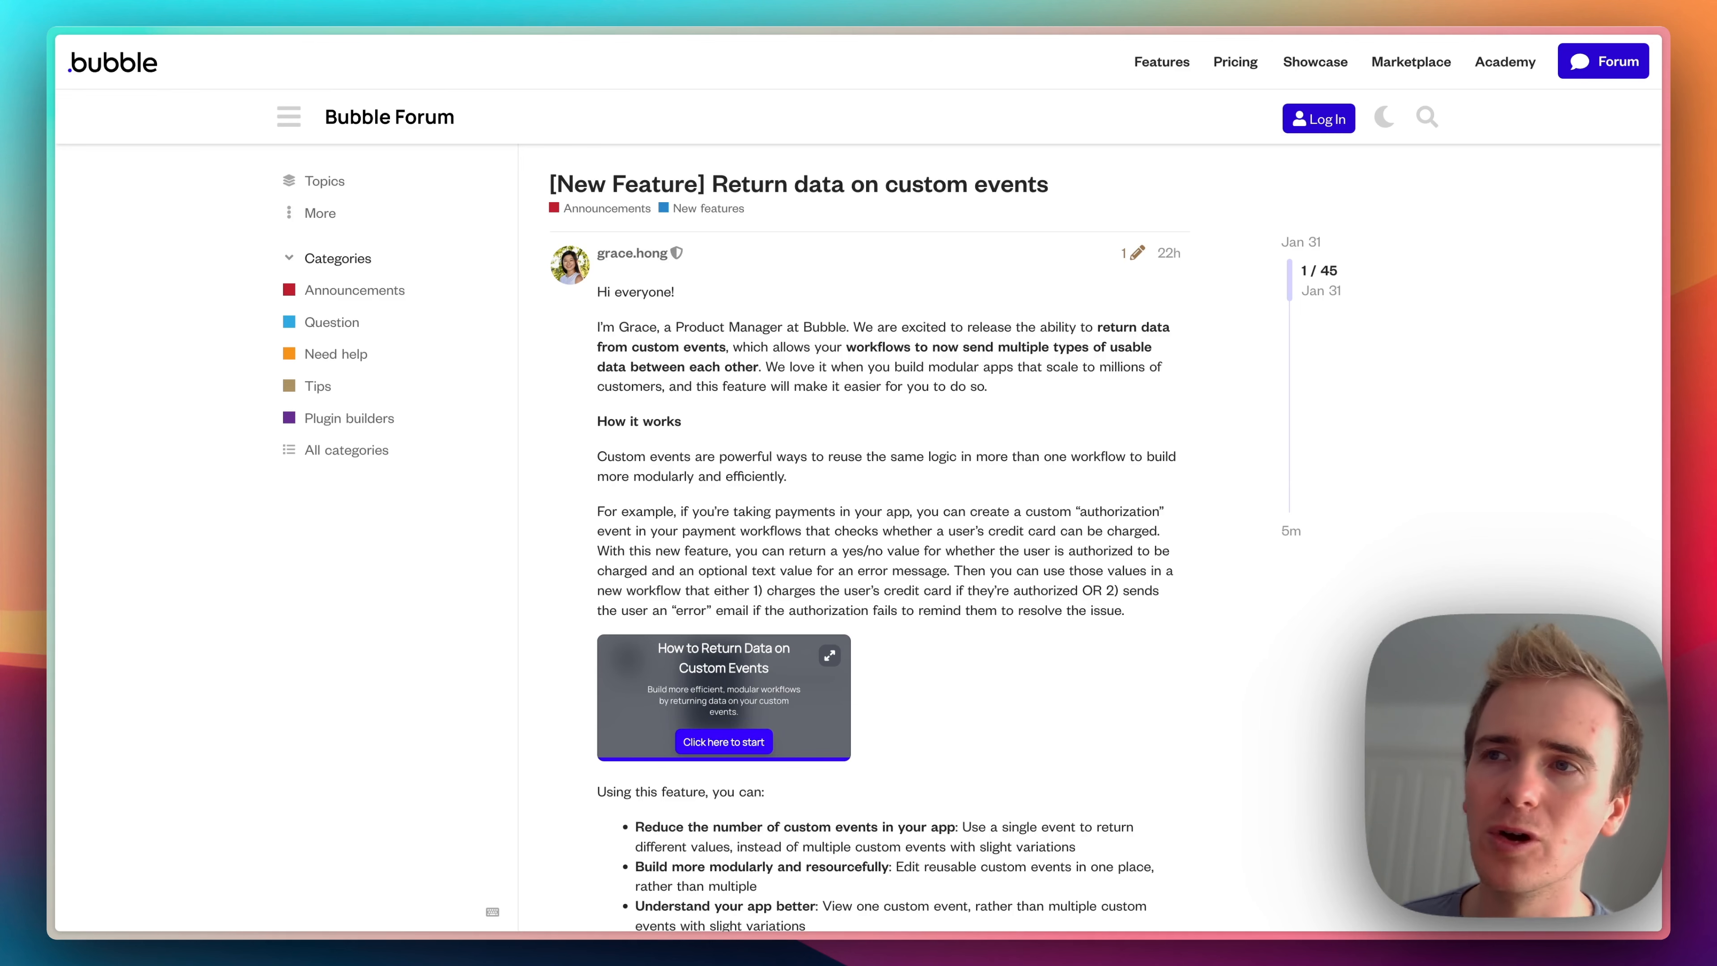
- Switch to the Bubble editor's custom-event-demo page and draw a group near the page's top edge, about 776 px wide and 97 px high
key("super+alt+Up")
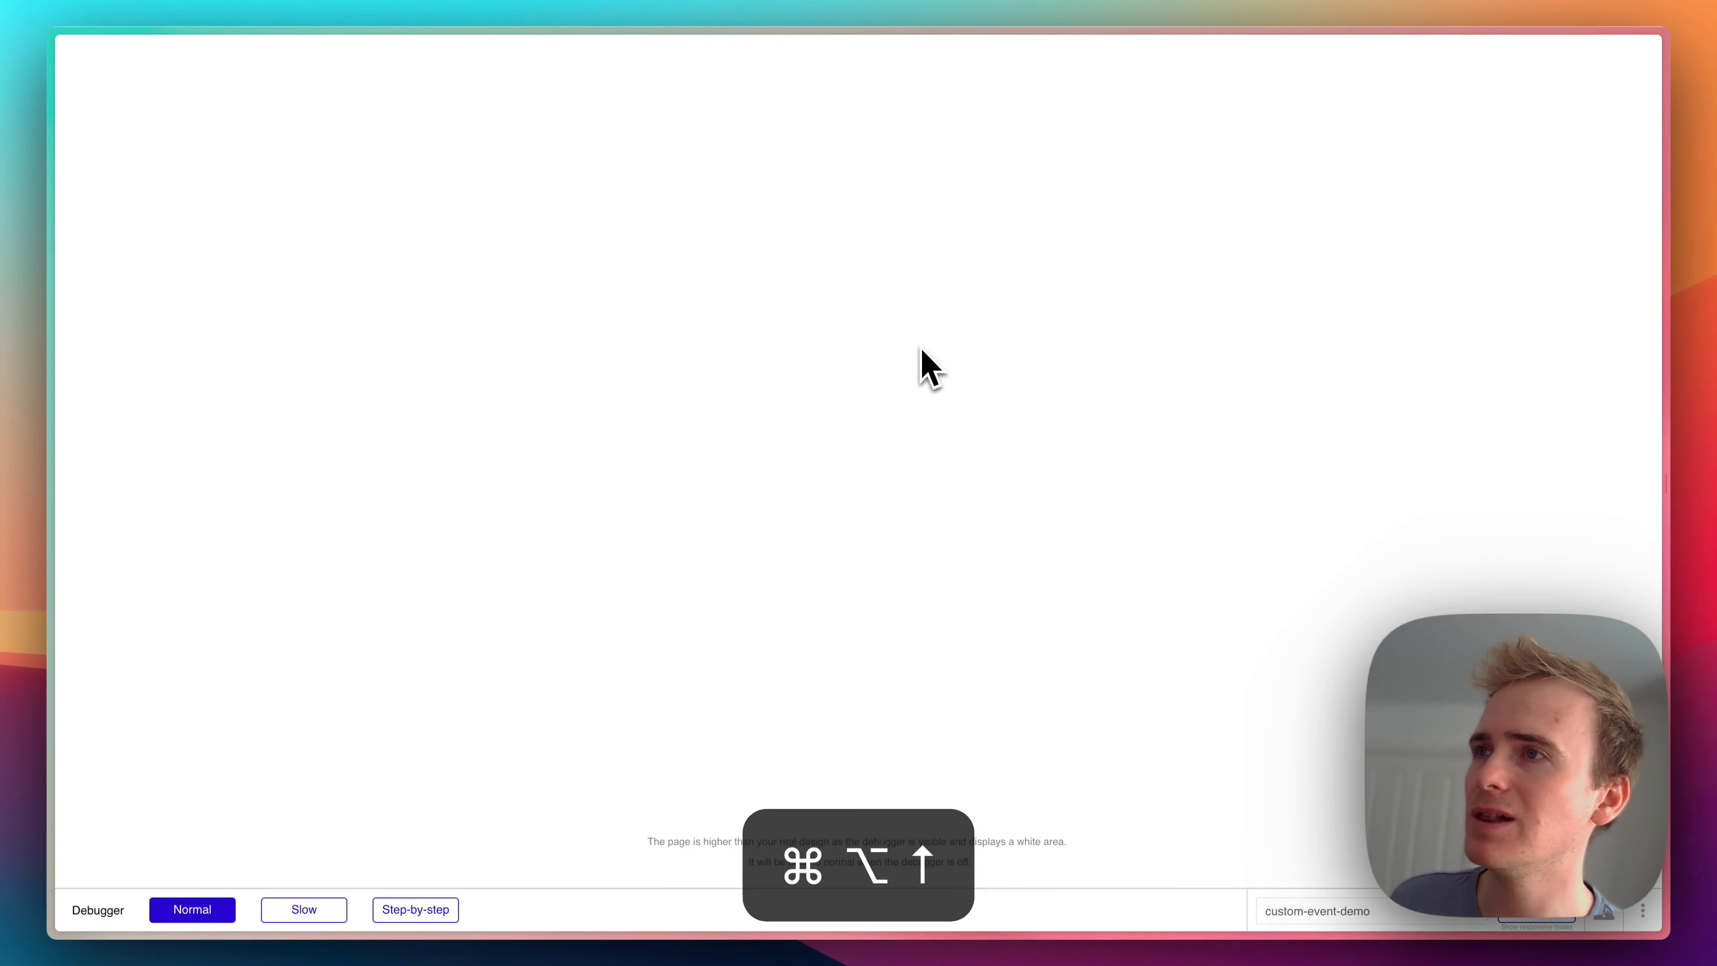
key("super+alt+Up")
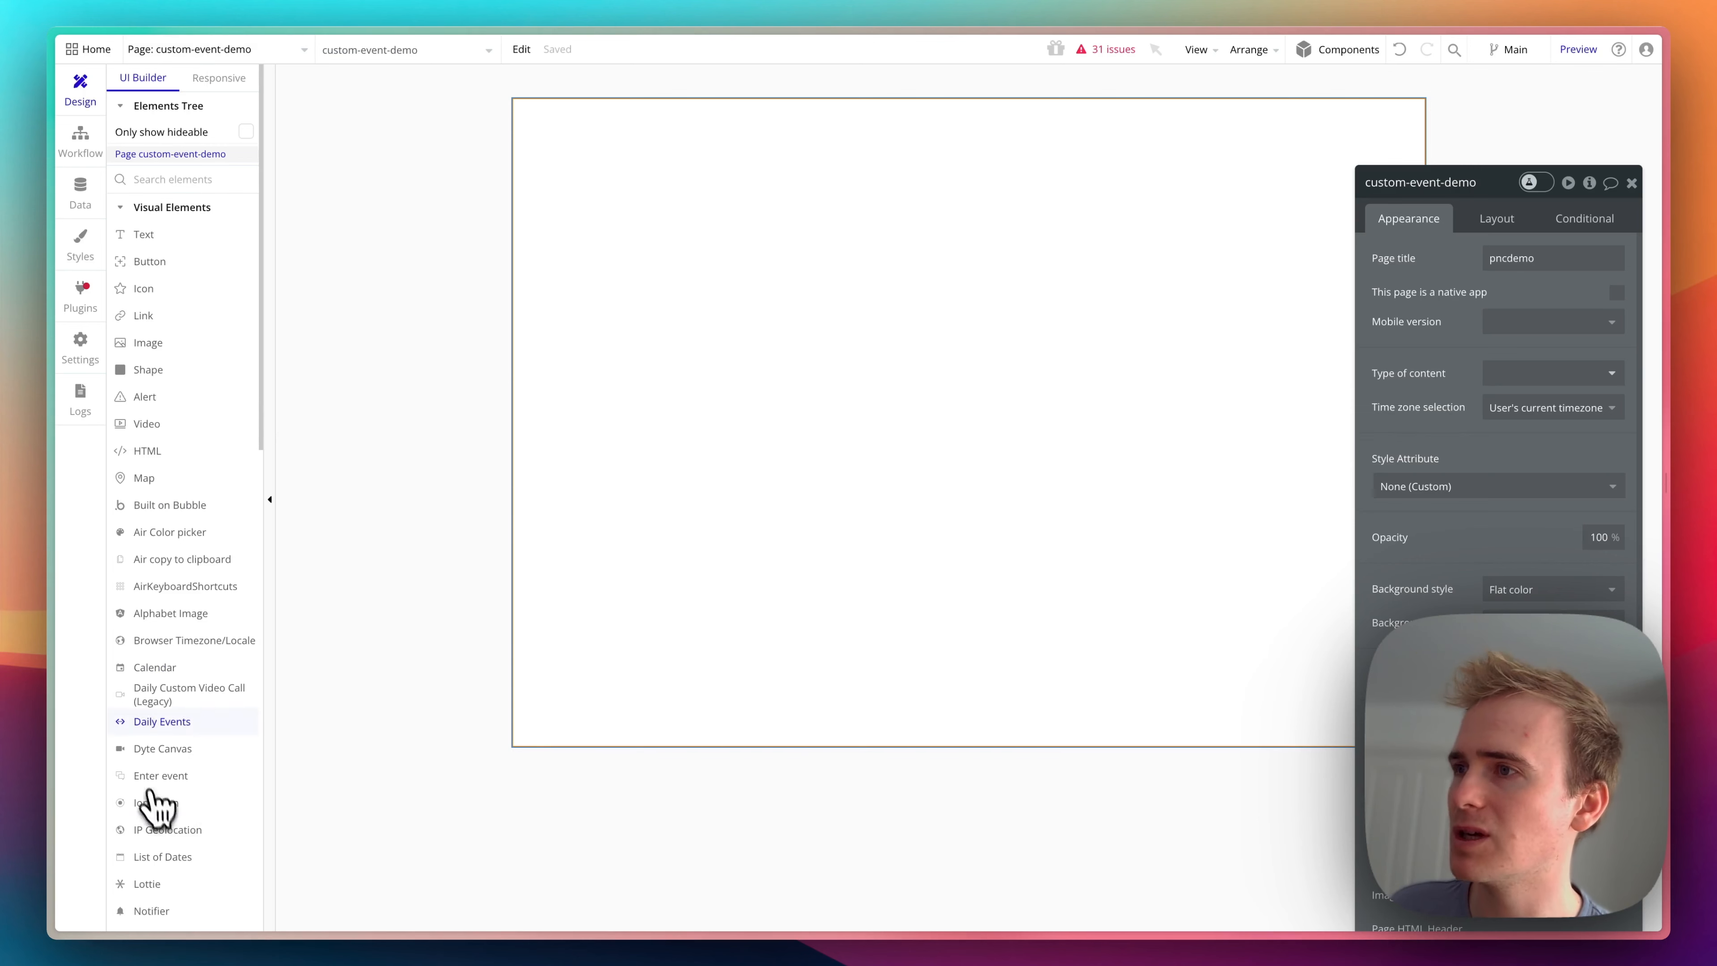
scroll(157, 805, "down", 5)
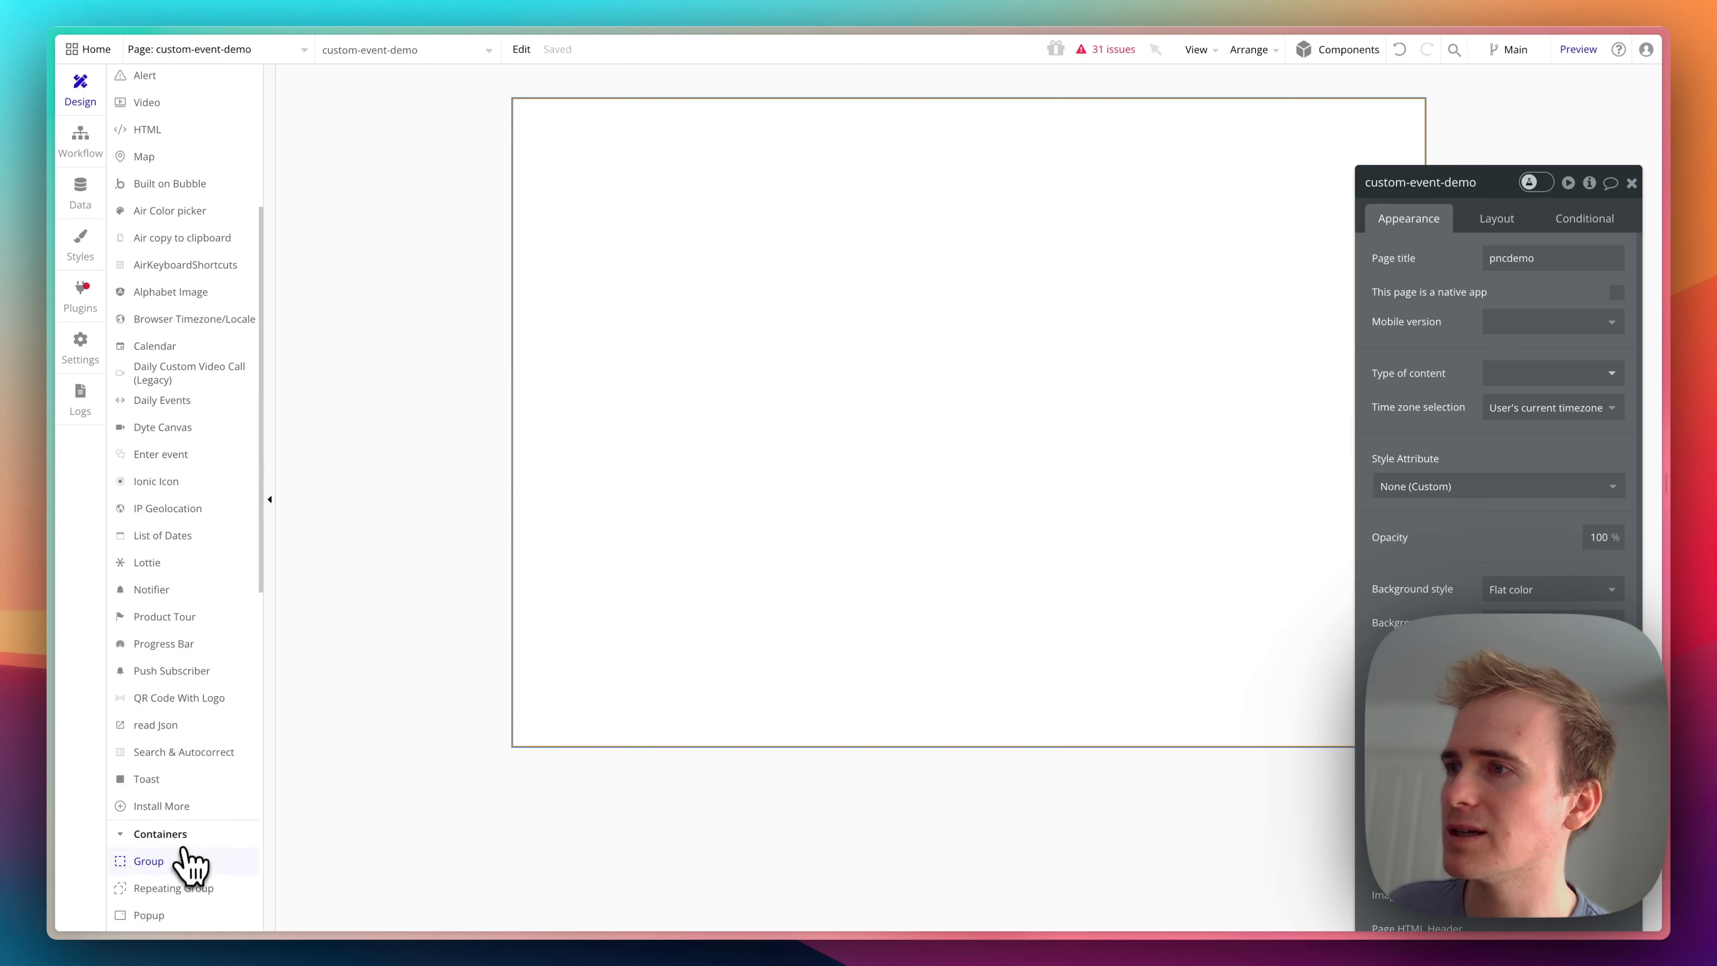
left_click(149, 862)
left_click_drag(550, 138, 1208, 222)
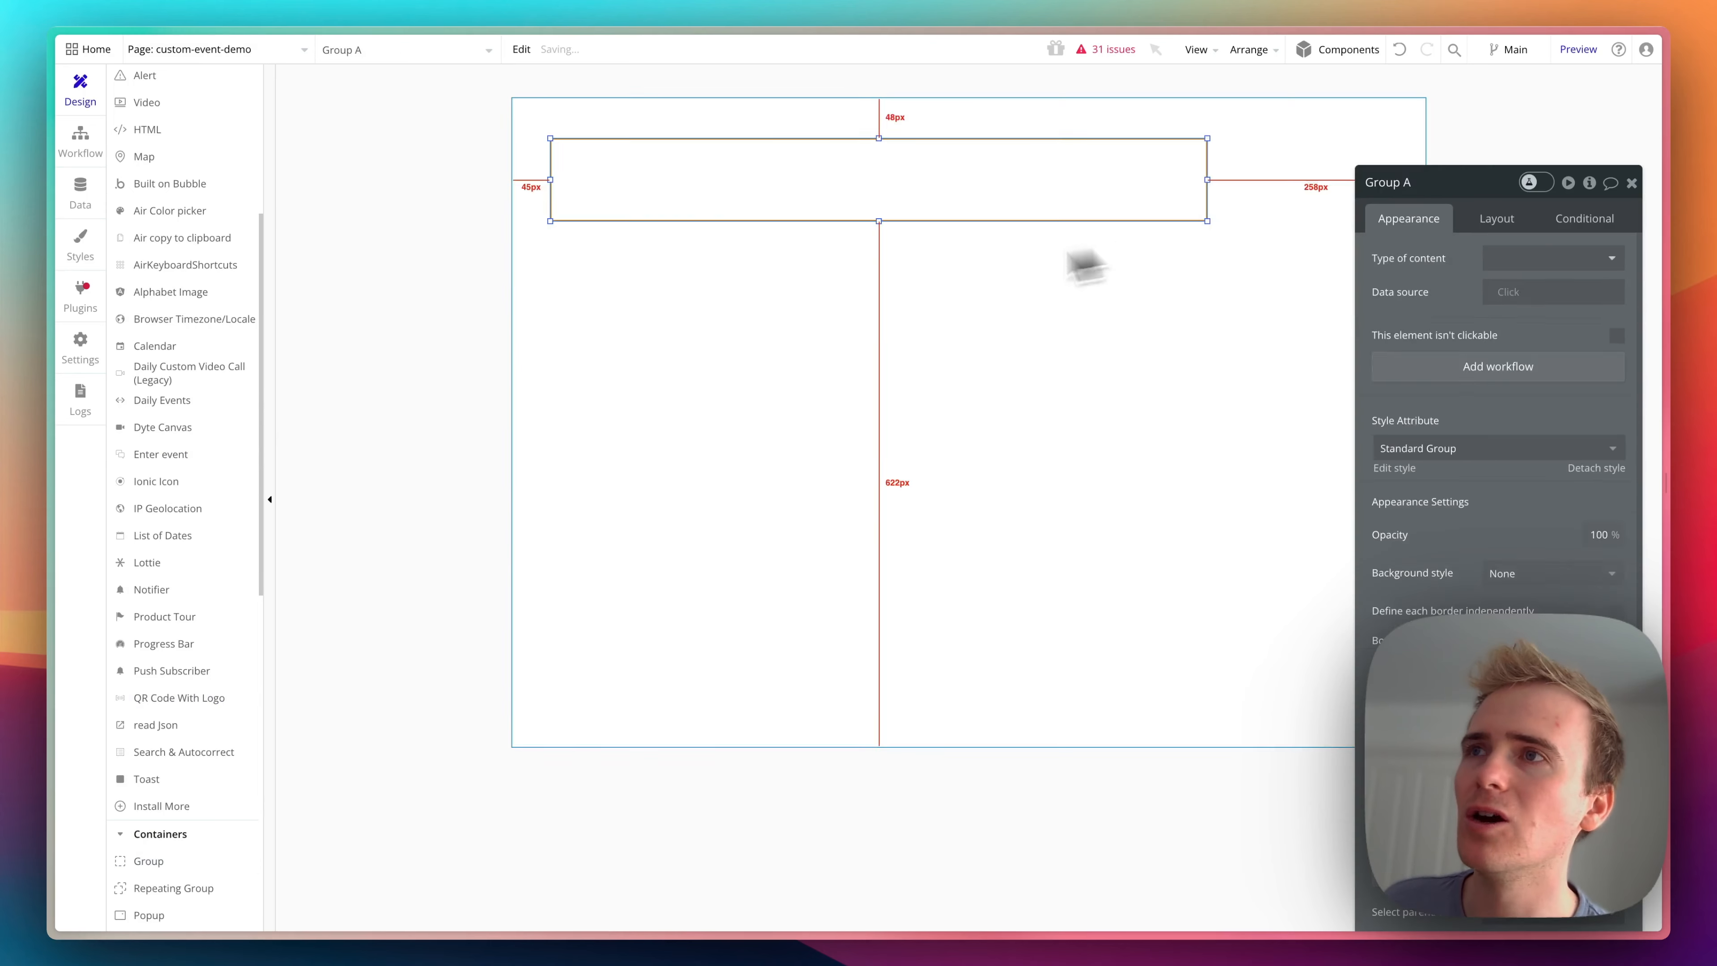
- Set the container layout of the custom-event-demo page to Column
left_click(1085, 267)
left_click(1514, 218)
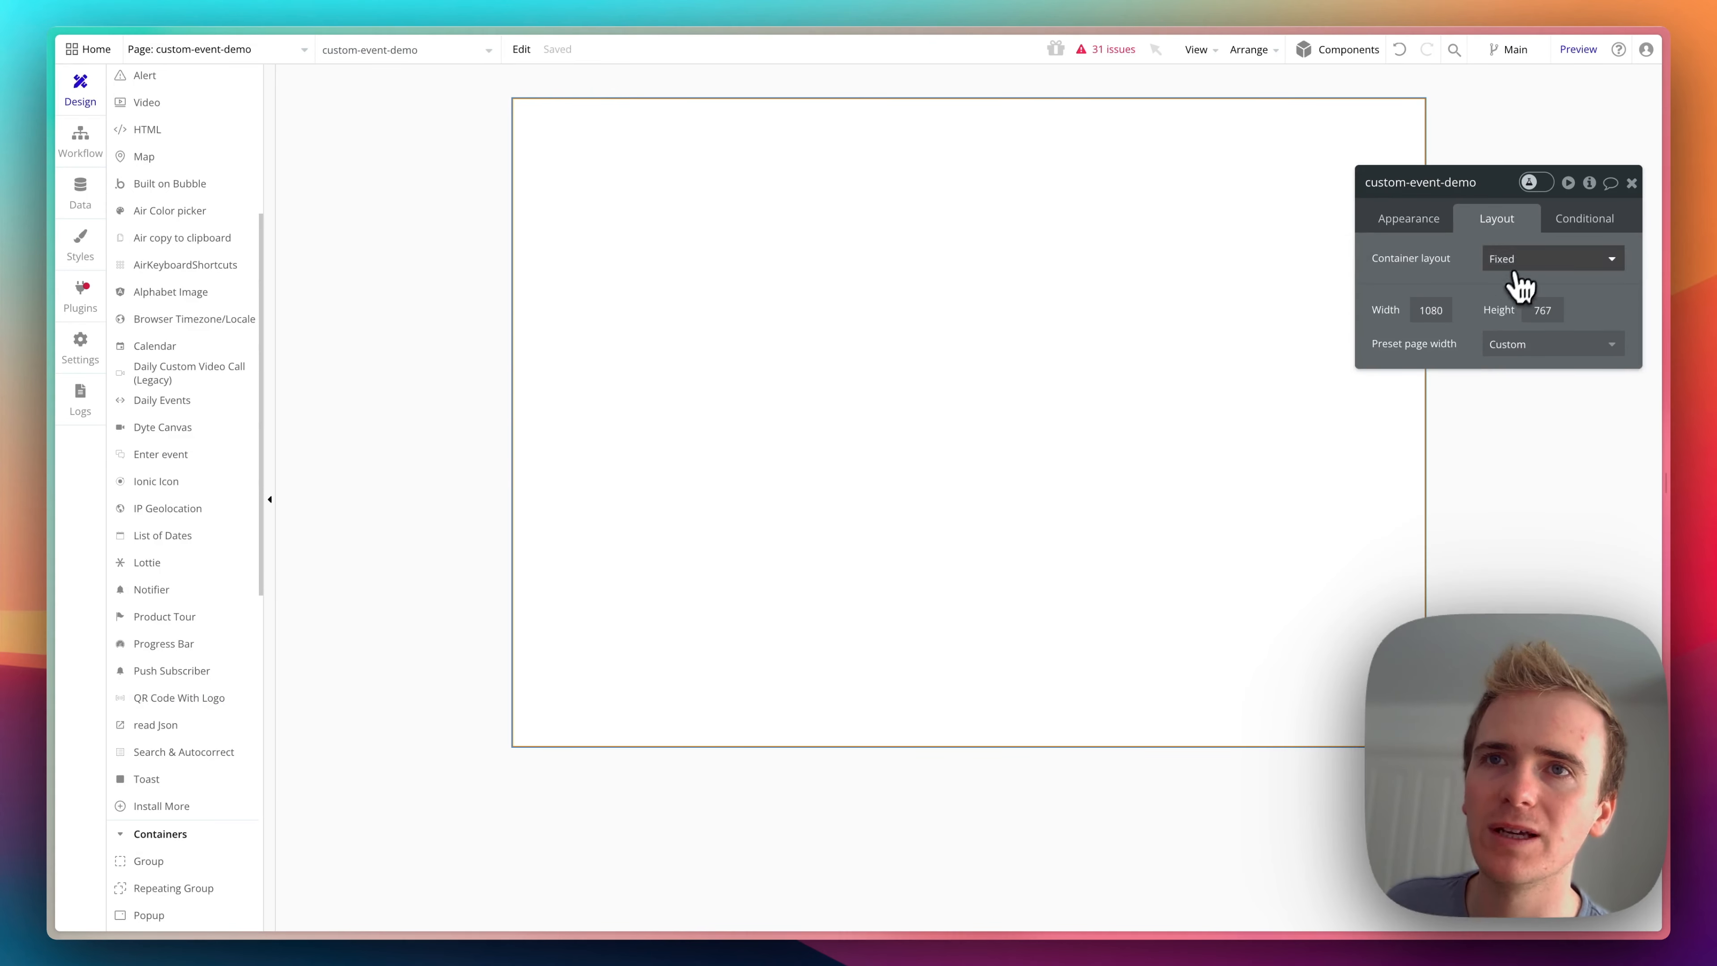
left_click(1517, 270)
left_click(1521, 345)
- Place a button near the right end of the group and a text element near its left end
left_click(779, 150)
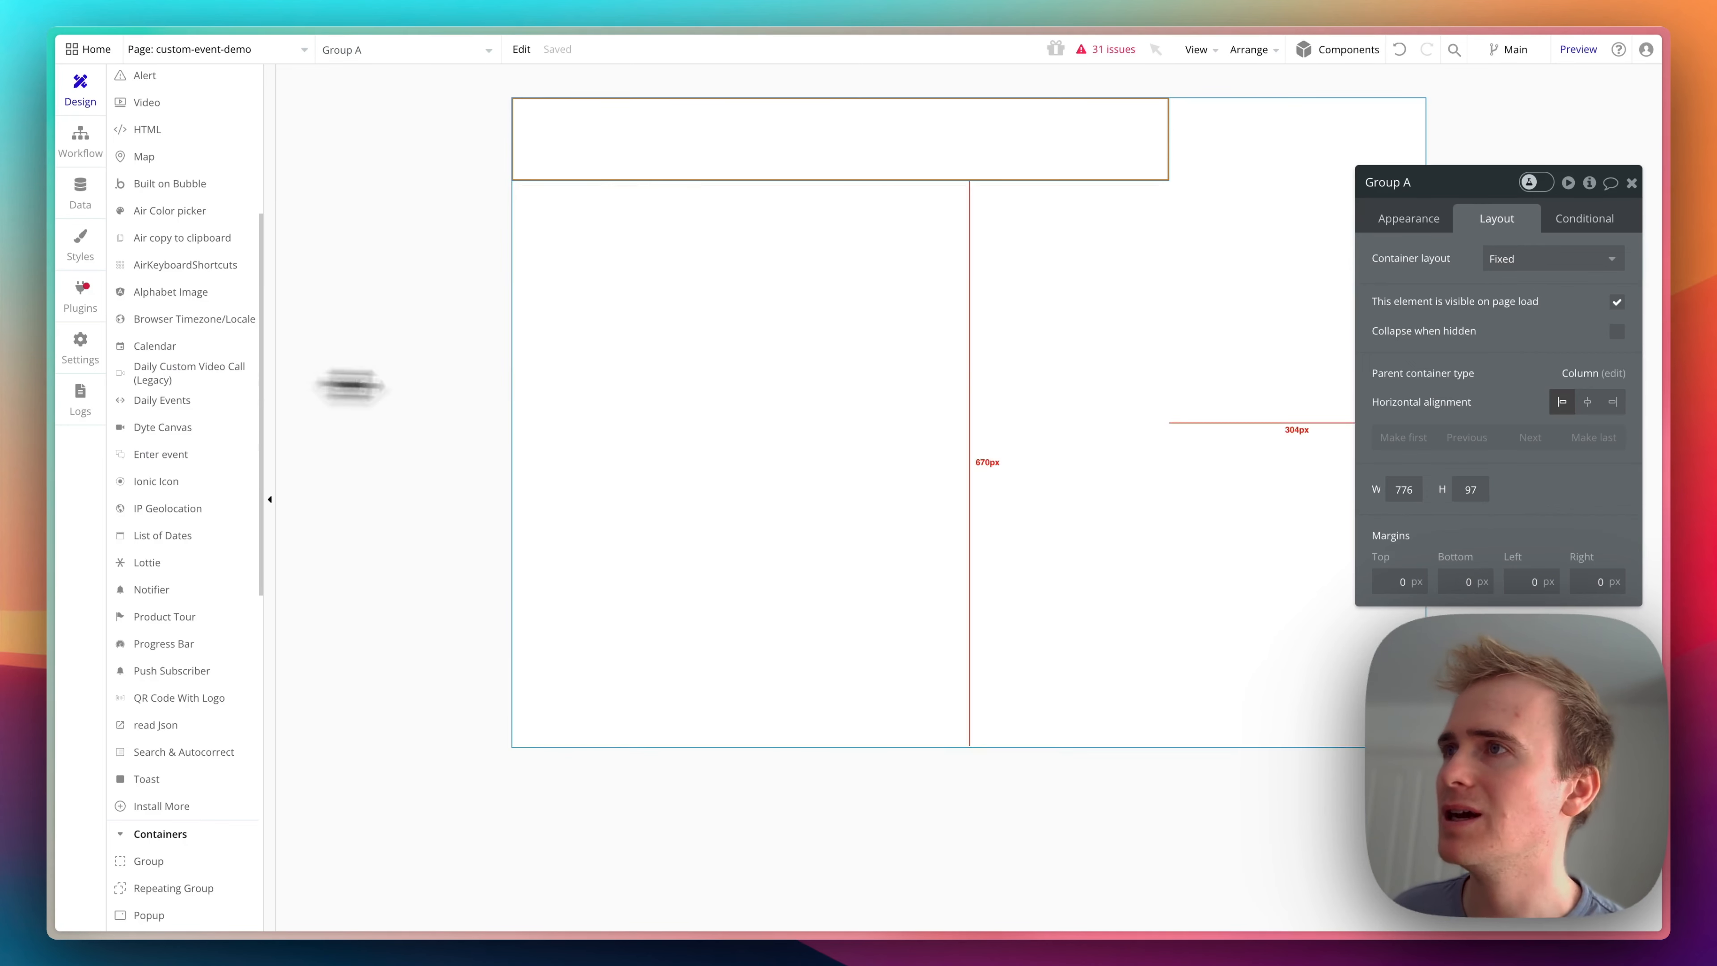
scroll(222, 242, "up", 5)
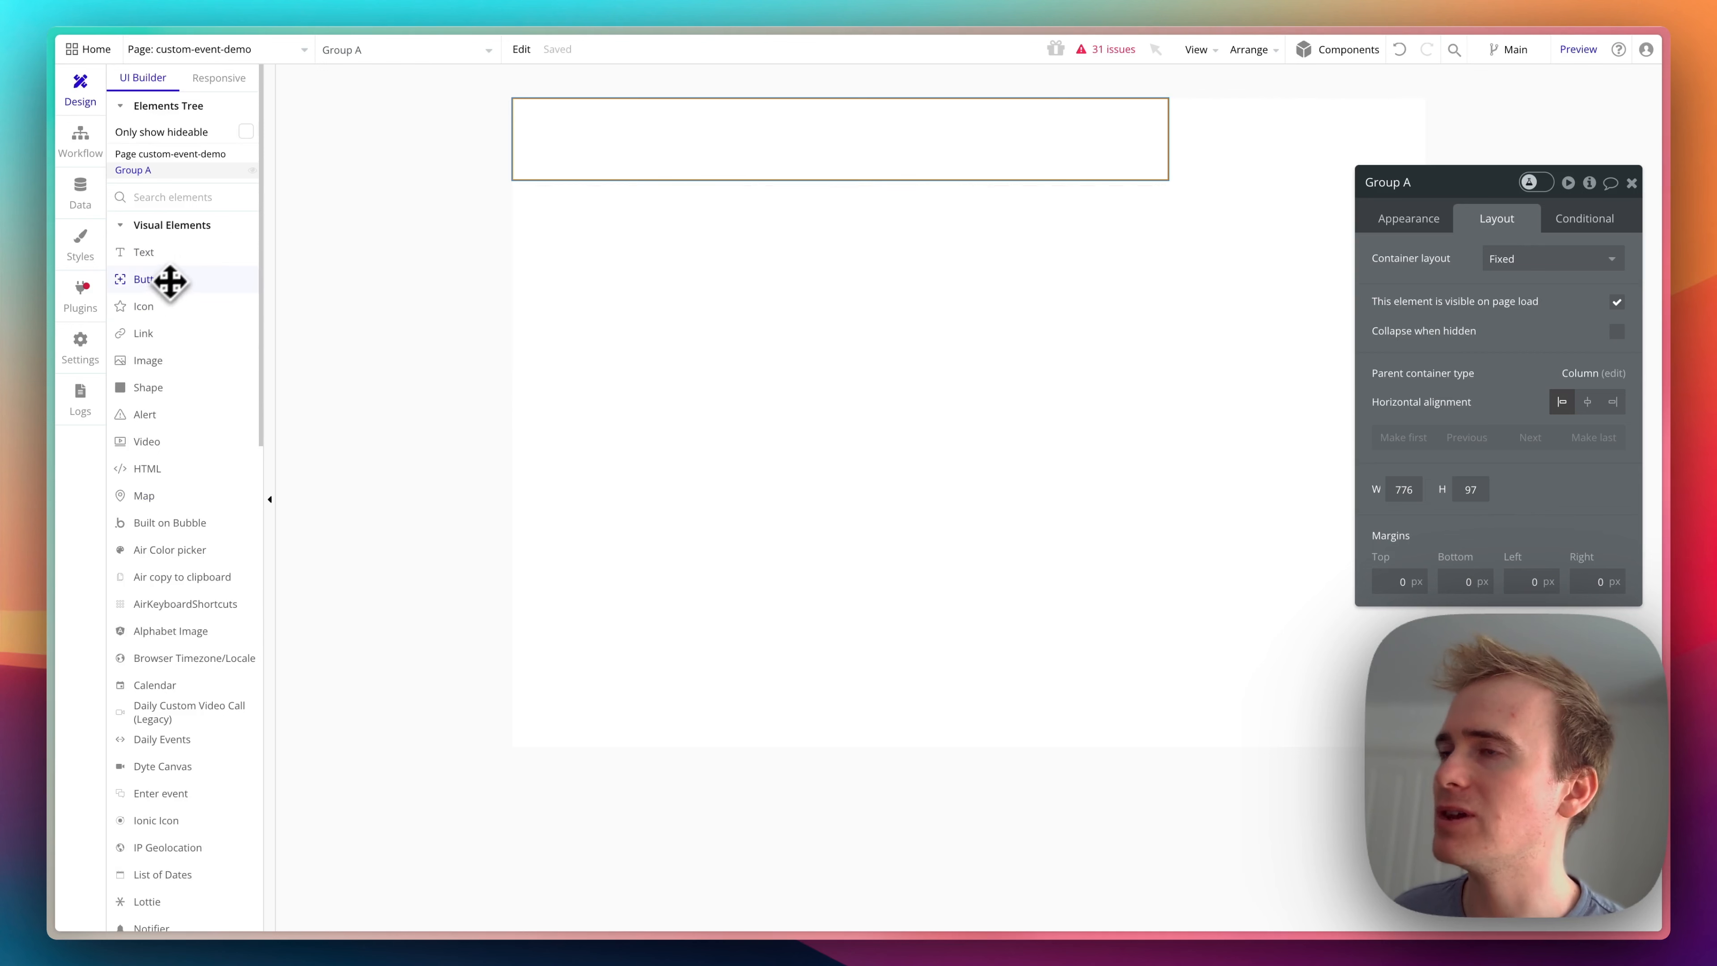
mouse_move(170, 281)
left_mouse_down()
mouse_move(521, 184)
mouse_move(214, 272)
left_mouse_up()
left_click_drag(991, 124, 1116, 160)
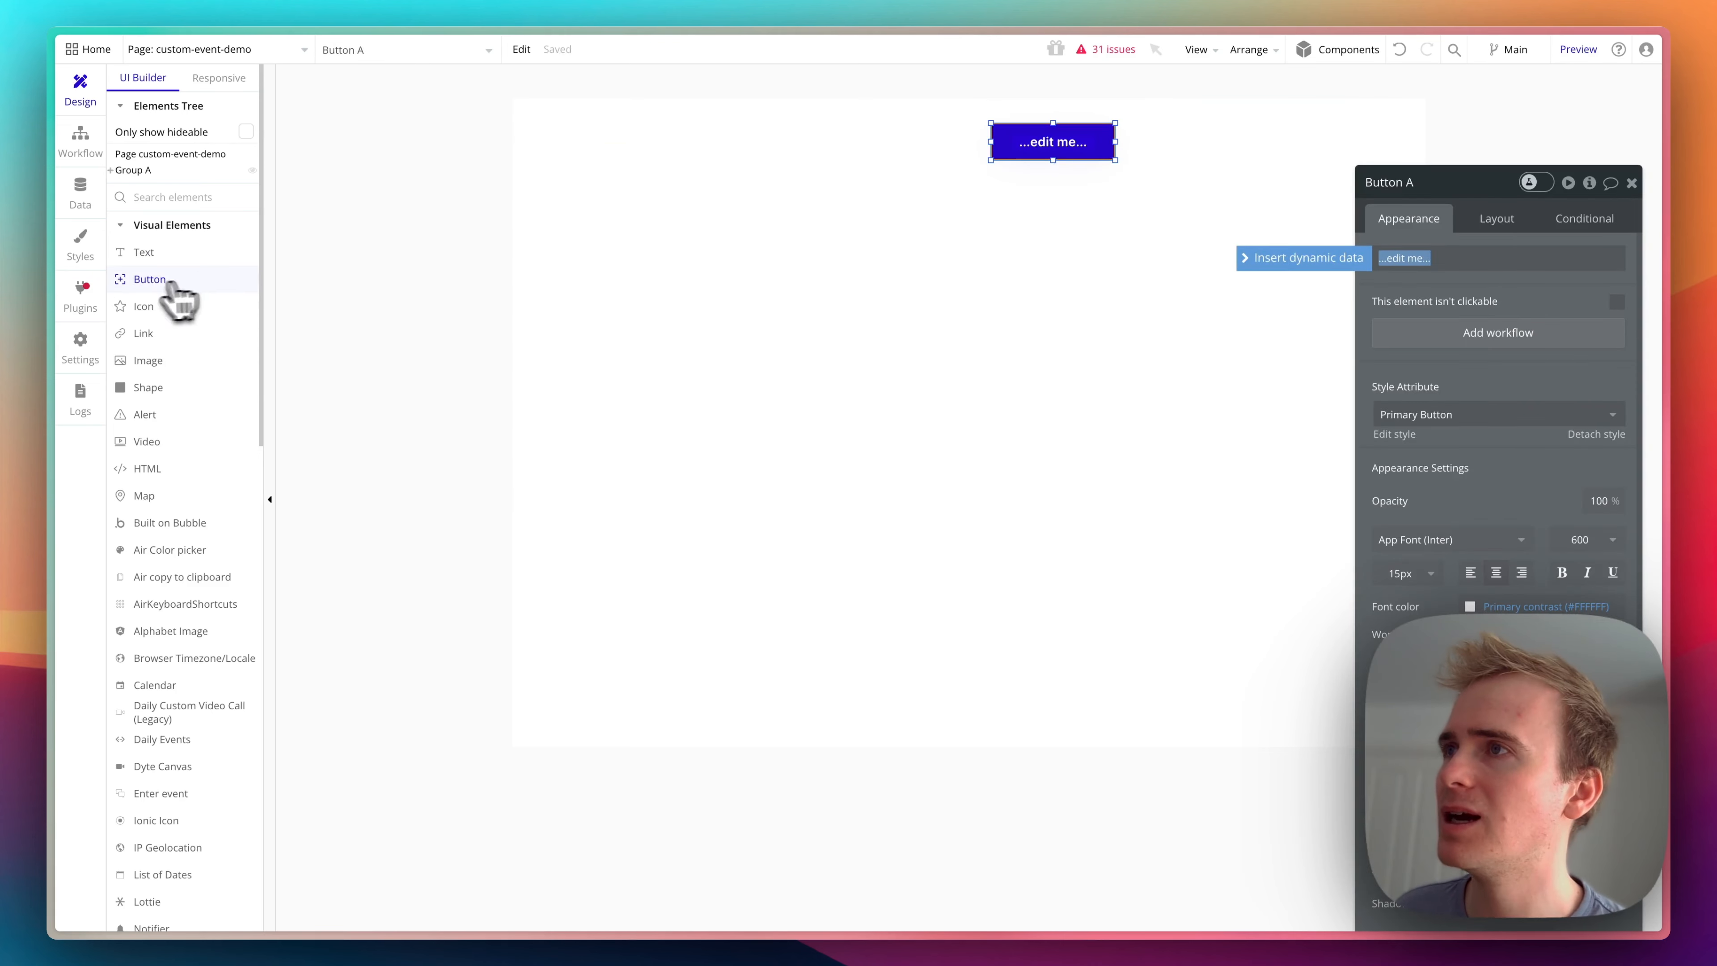
left_click(143, 251)
left_click_drag(546, 124, 834, 152)
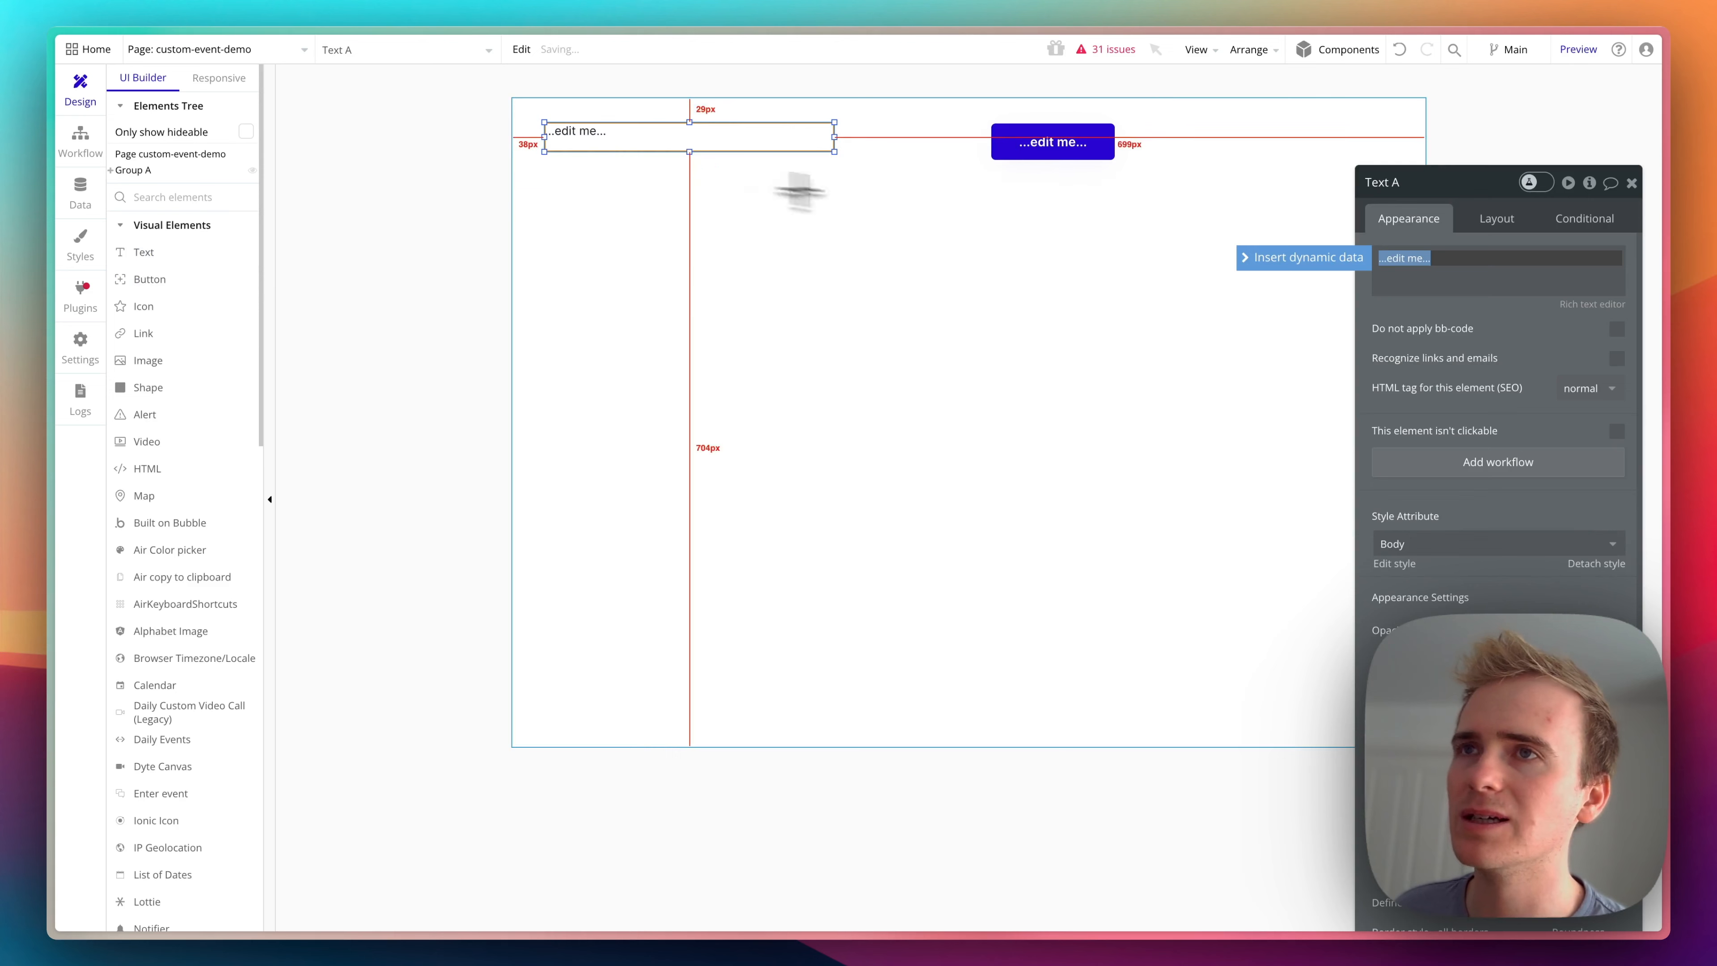
- Search the elements for "date", place a Date/Time Picker about 280 by 68 px below the group, and try to move it into the group
left_click(228, 202)
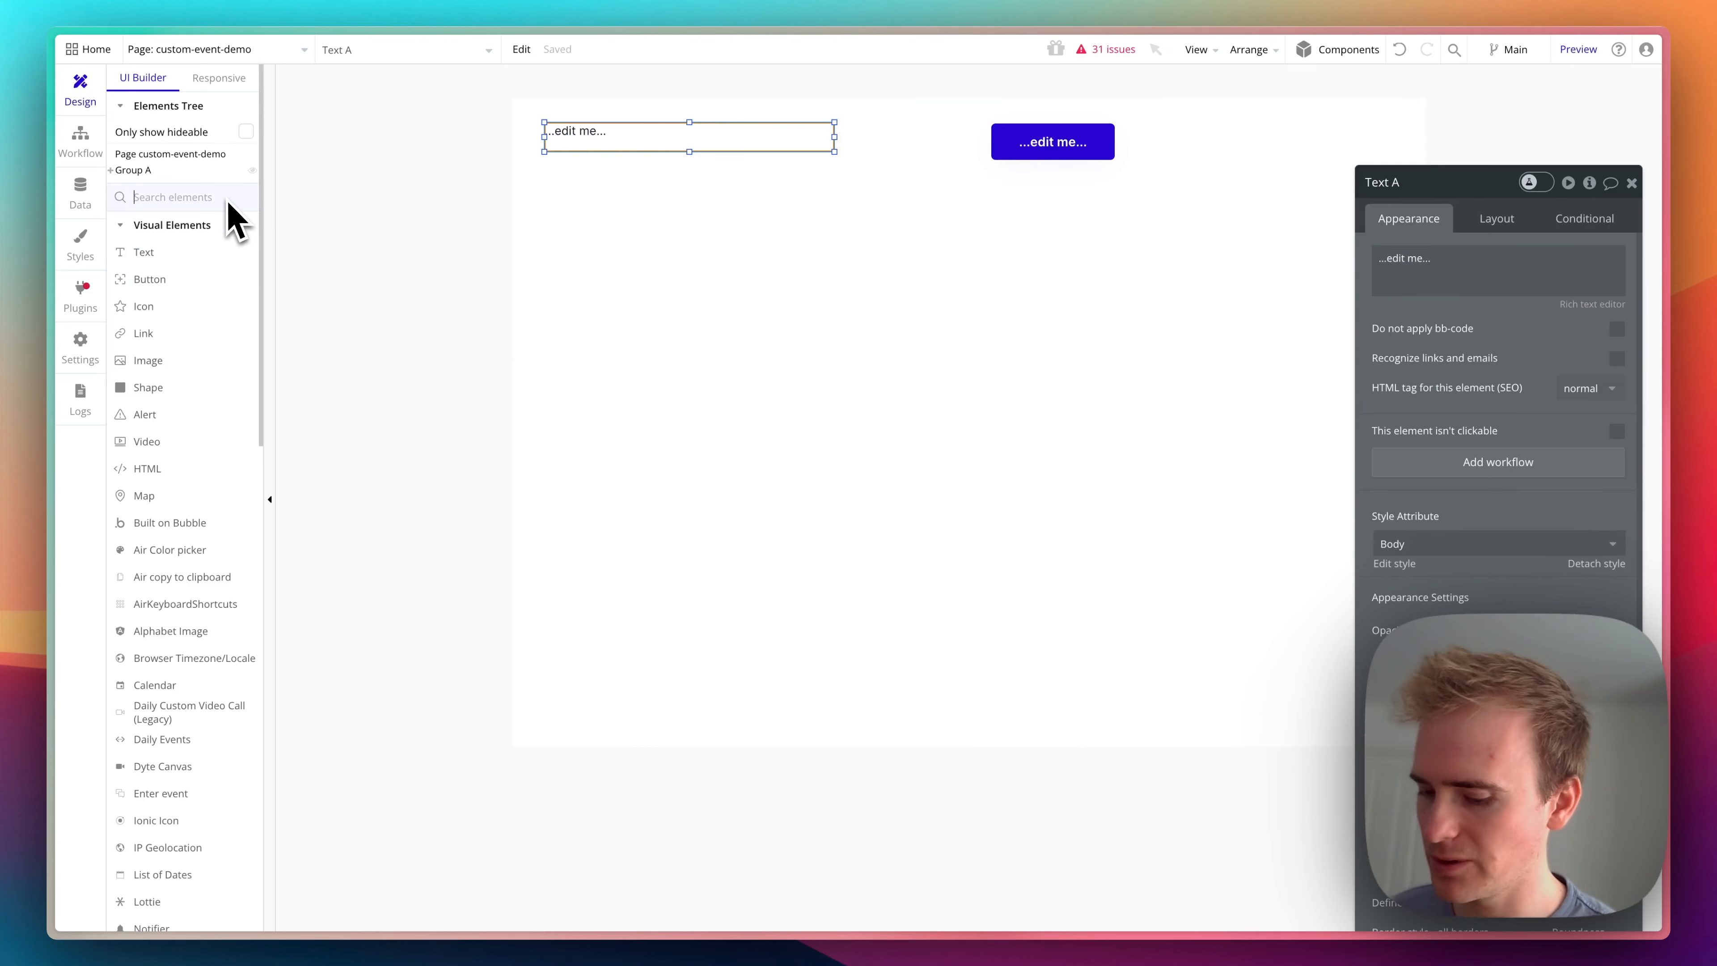
type("date")
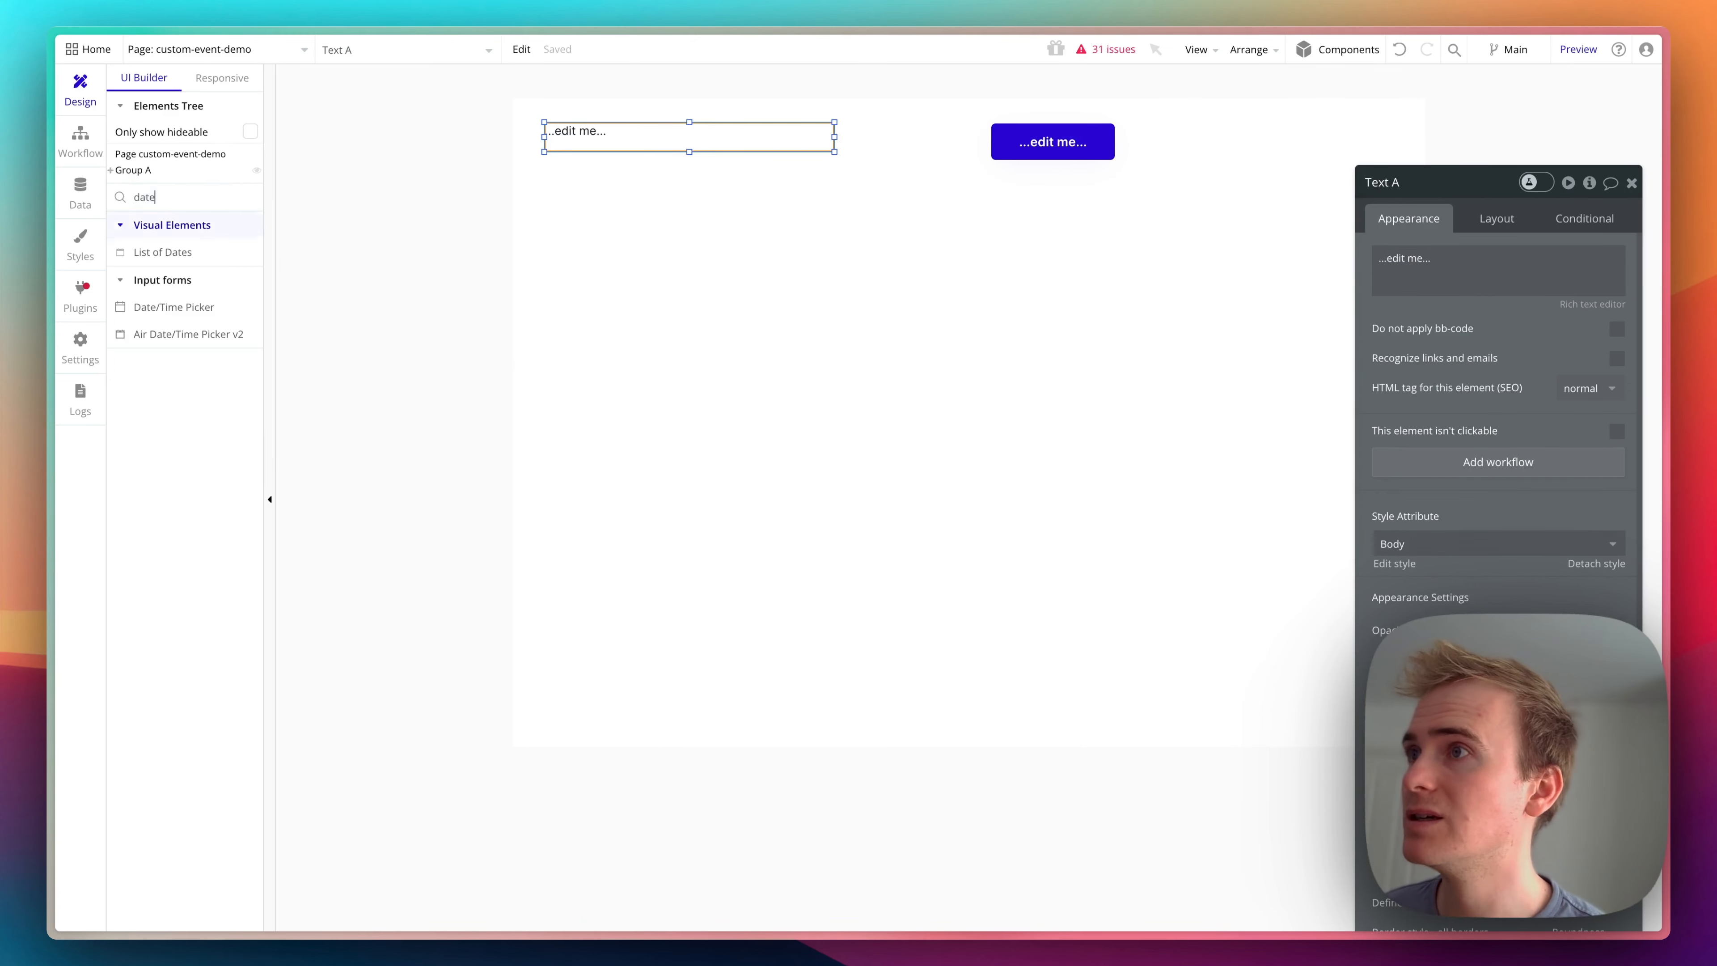
left_click(212, 311)
left_click_drag(668, 340, 893, 399)
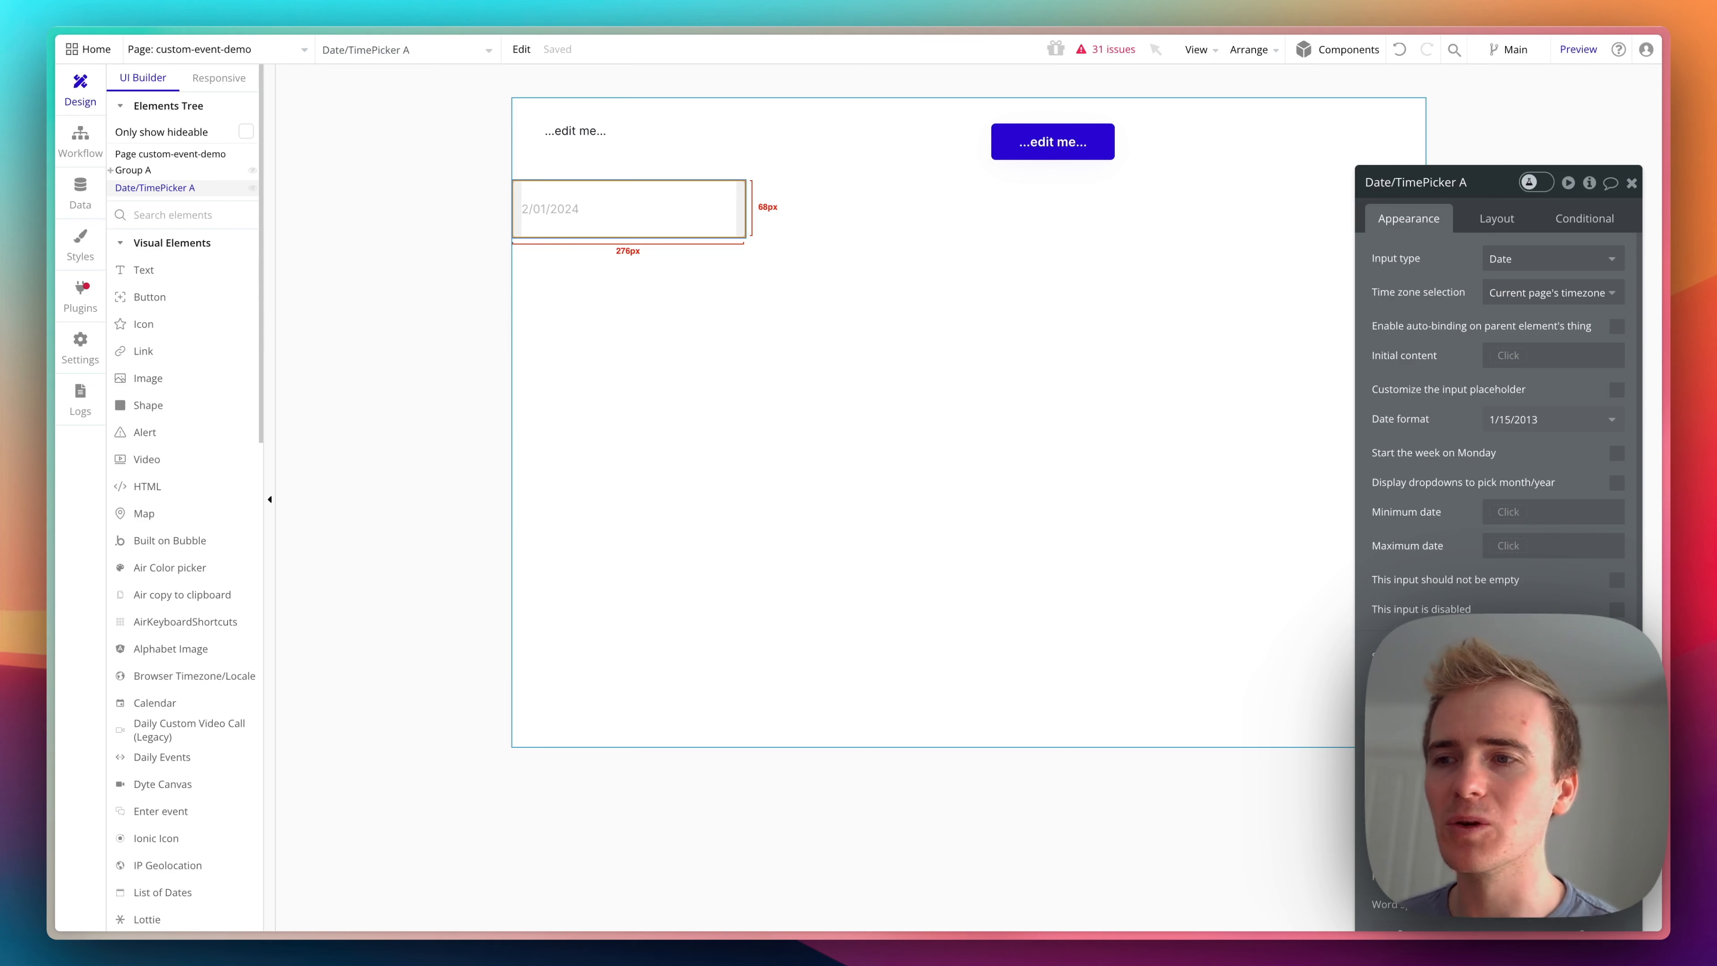
left_click_drag(659, 215, 666, 140)
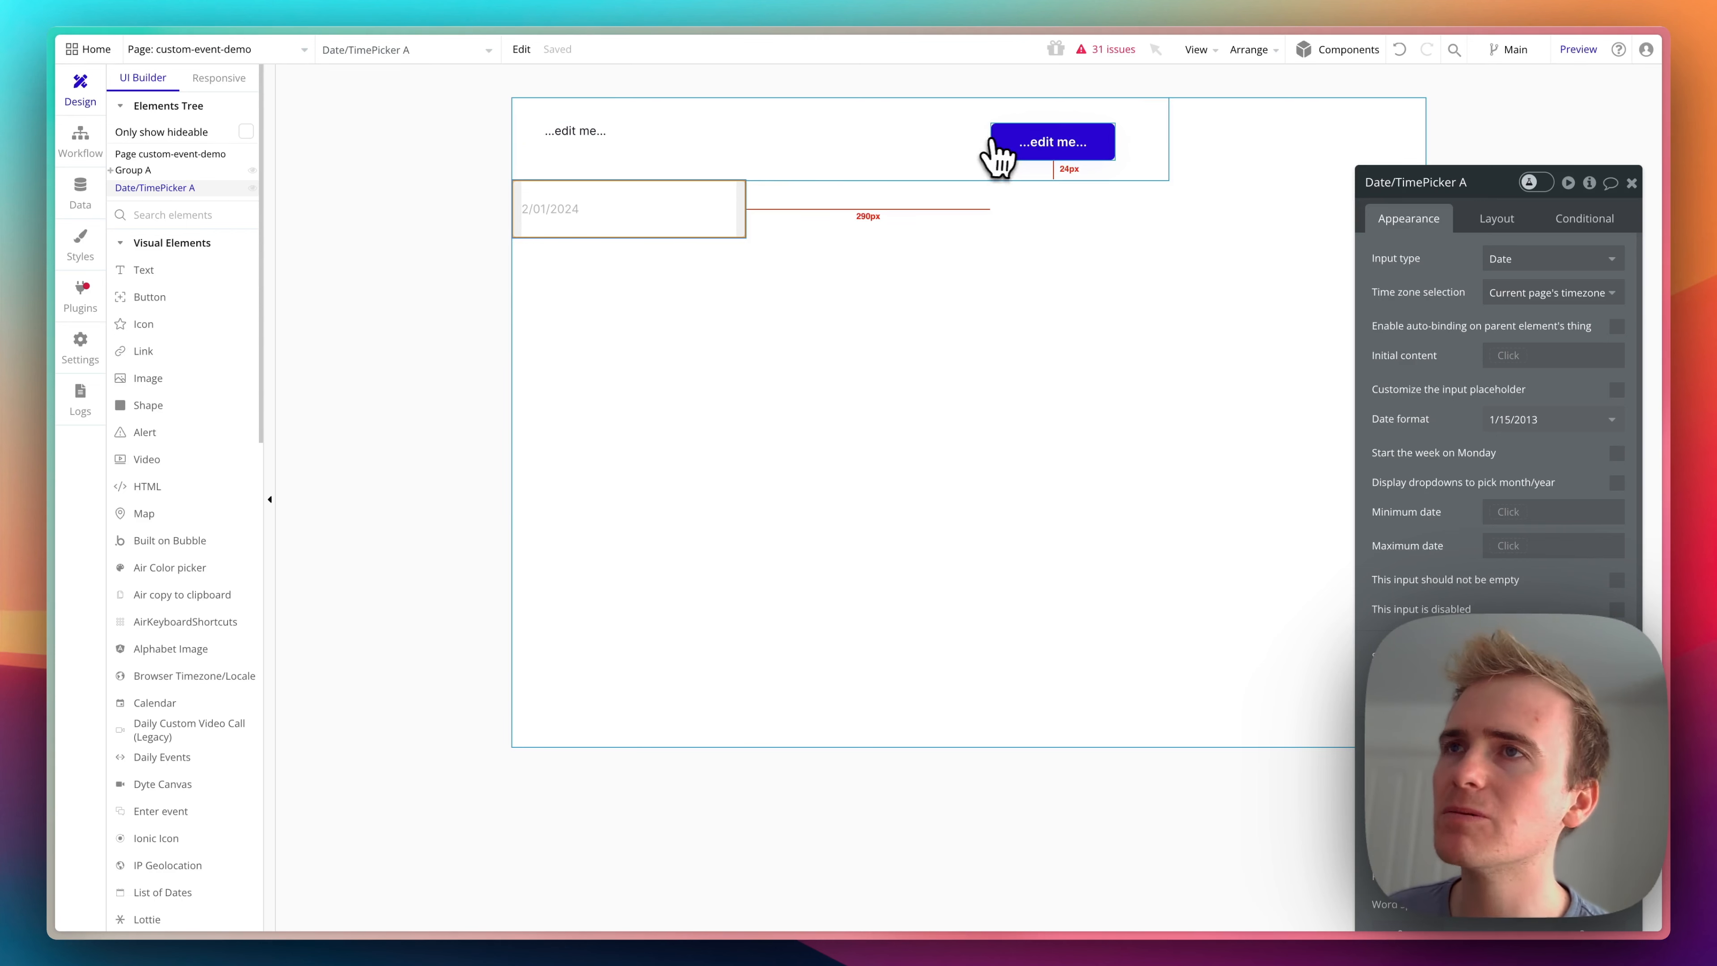
- Label the button "Create event" and add a workflow that runs when it is clicked
left_click(1016, 144)
triple_click(1447, 257)
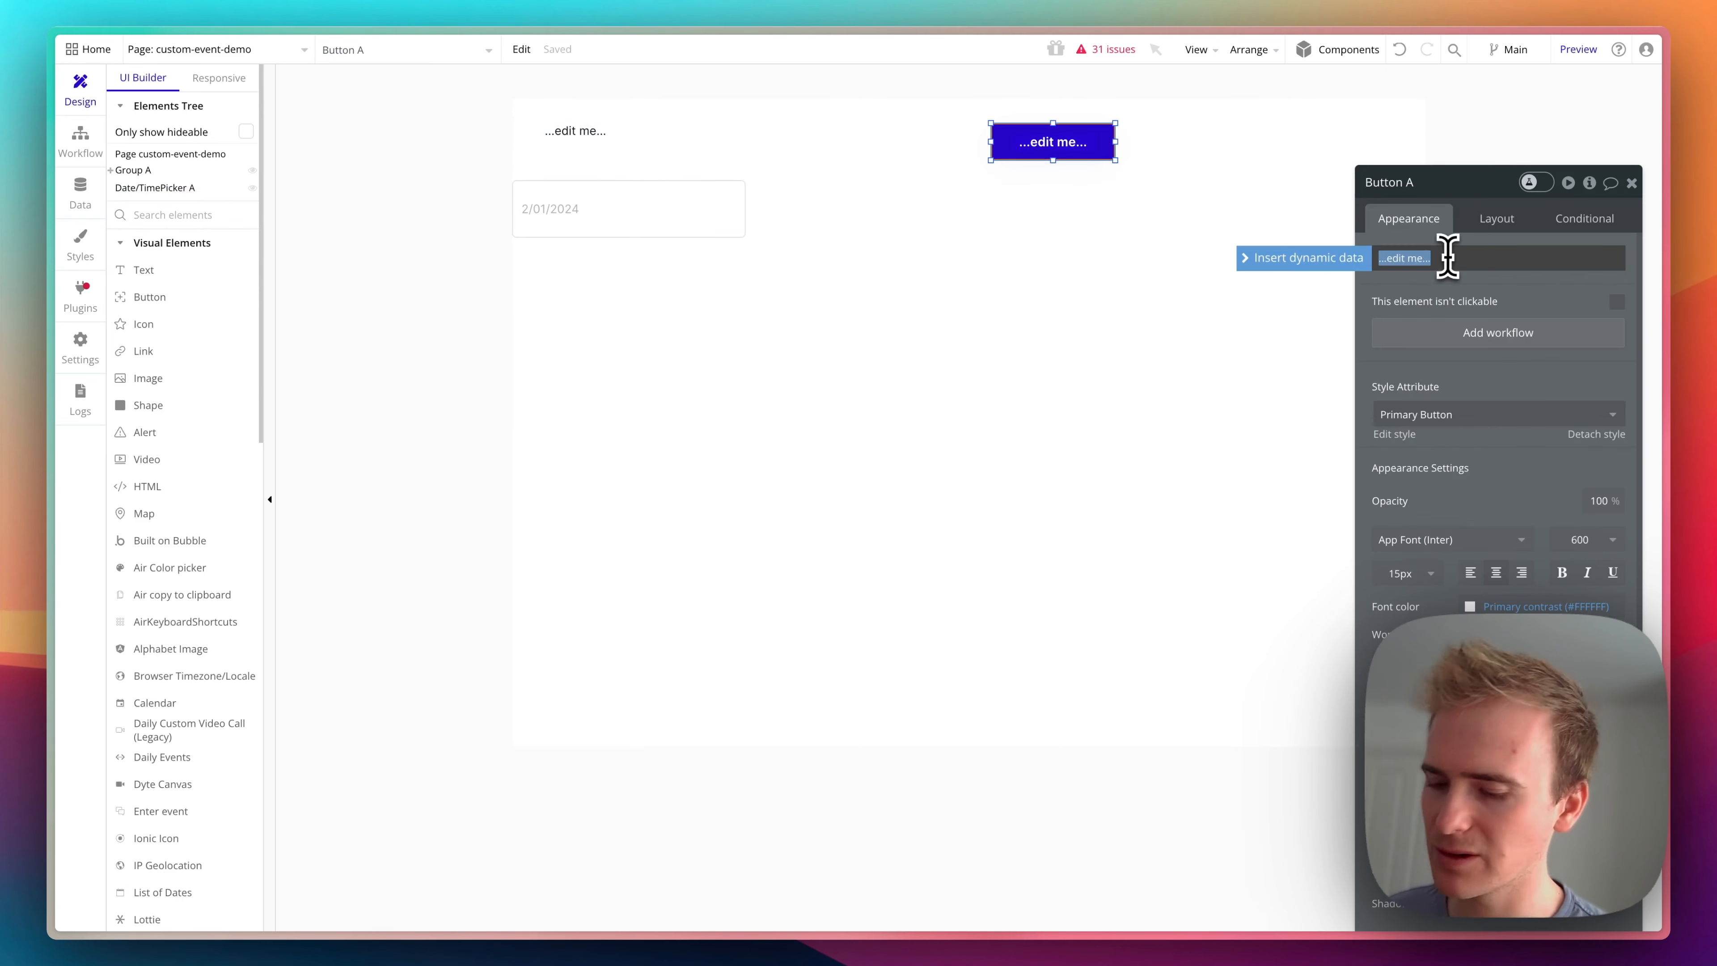
type("Create event")
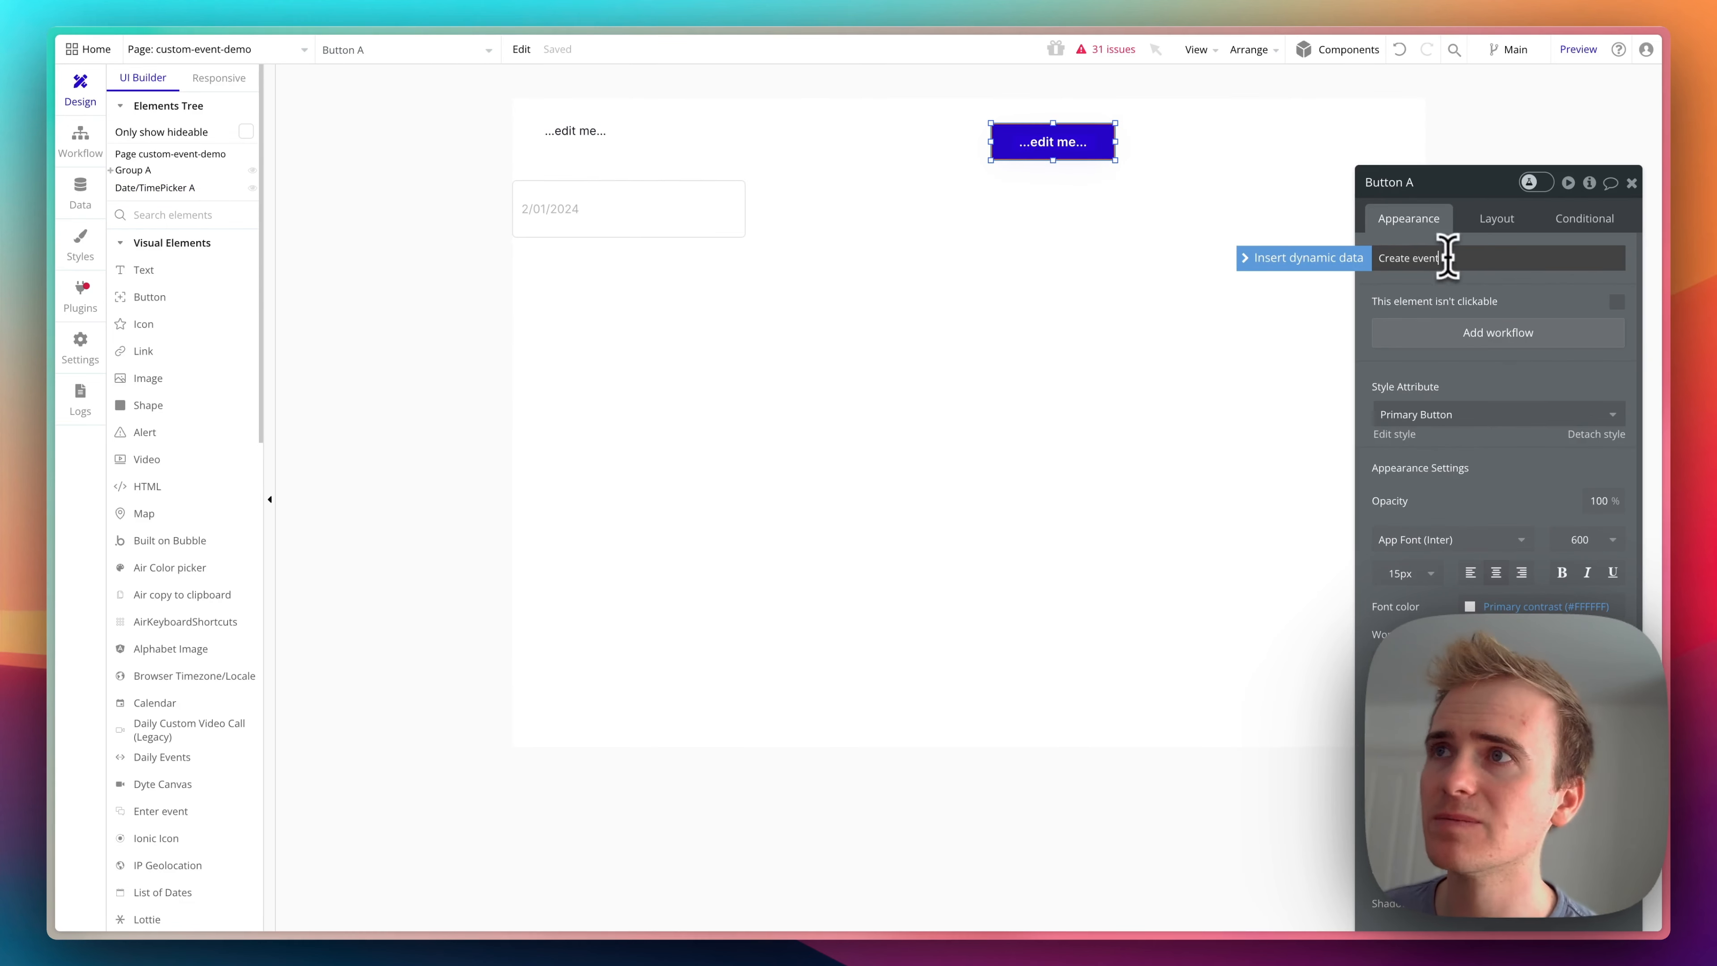
left_click(1477, 333)
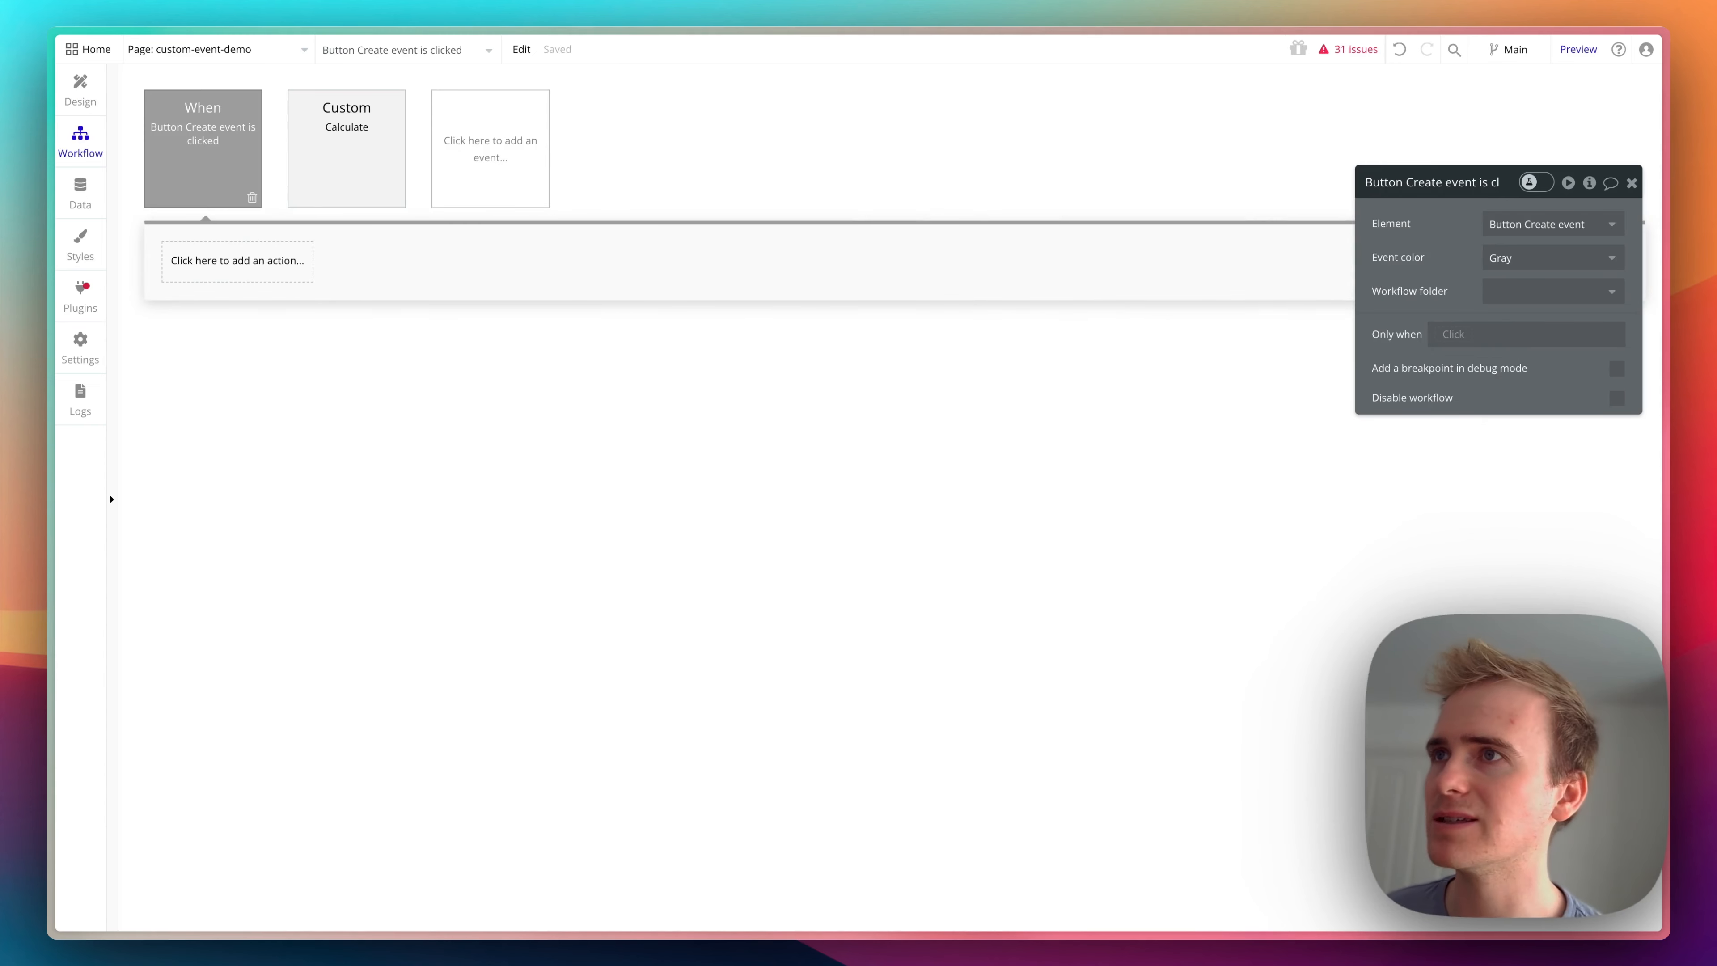
- Create a new custom event in the page's workflows and name it "Add event"
left_click(502, 179)
mouse_move(507, 325)
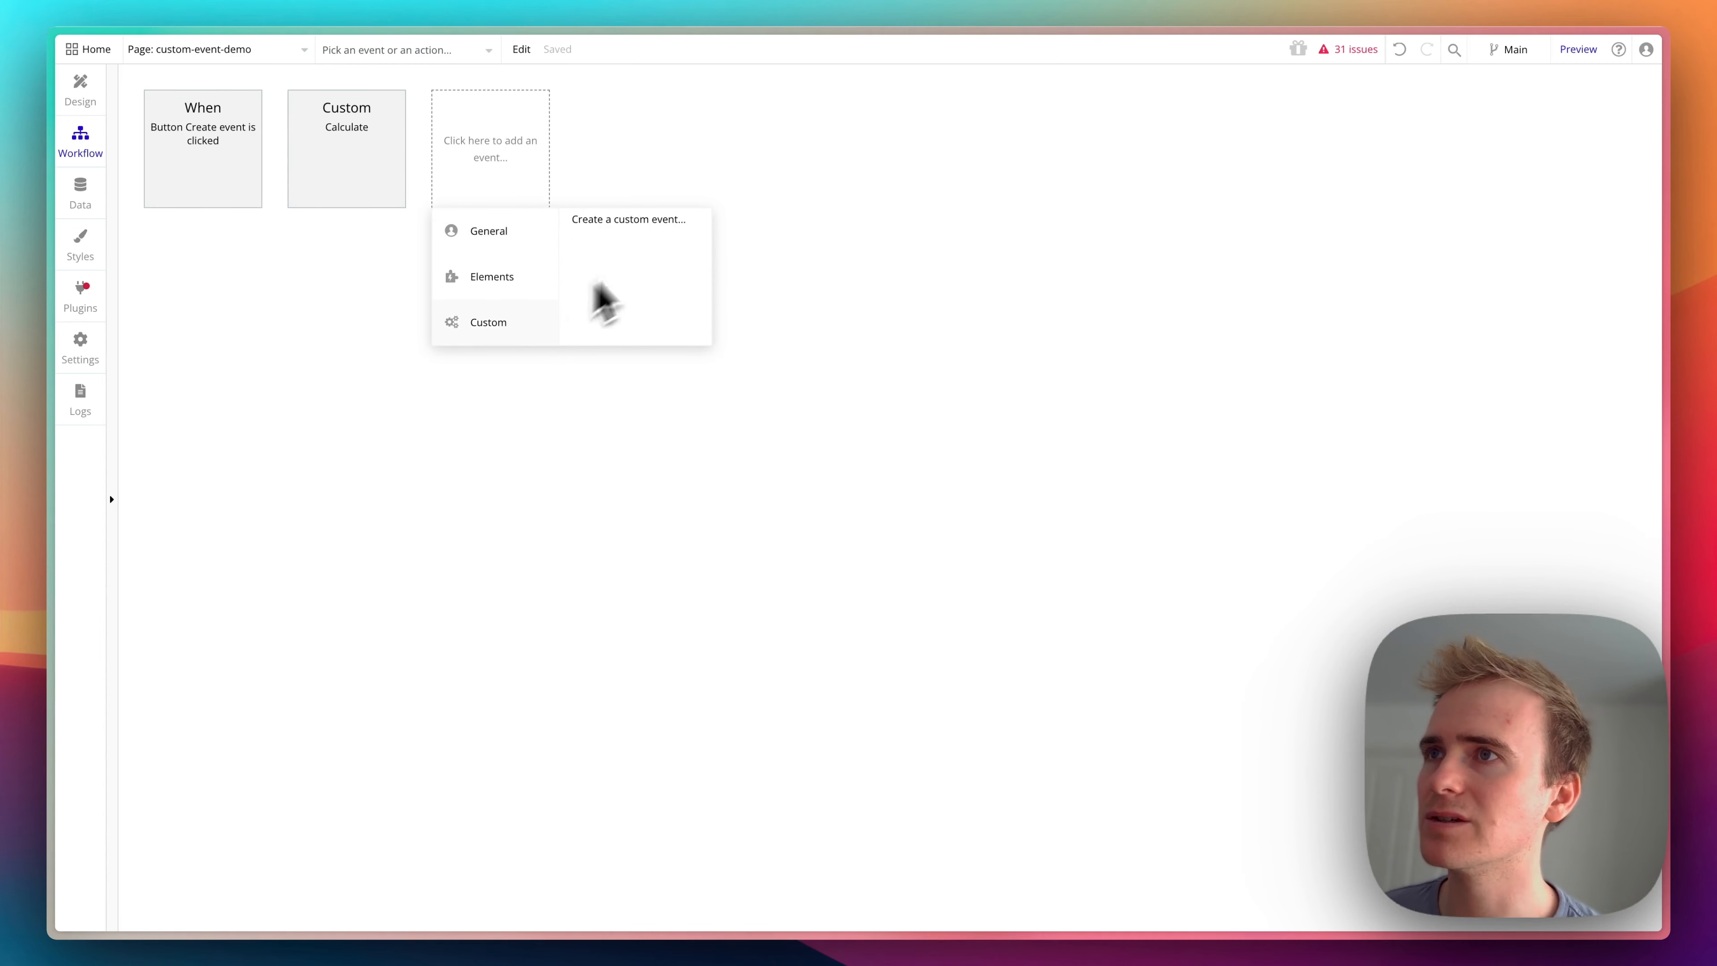
left_click(653, 227)
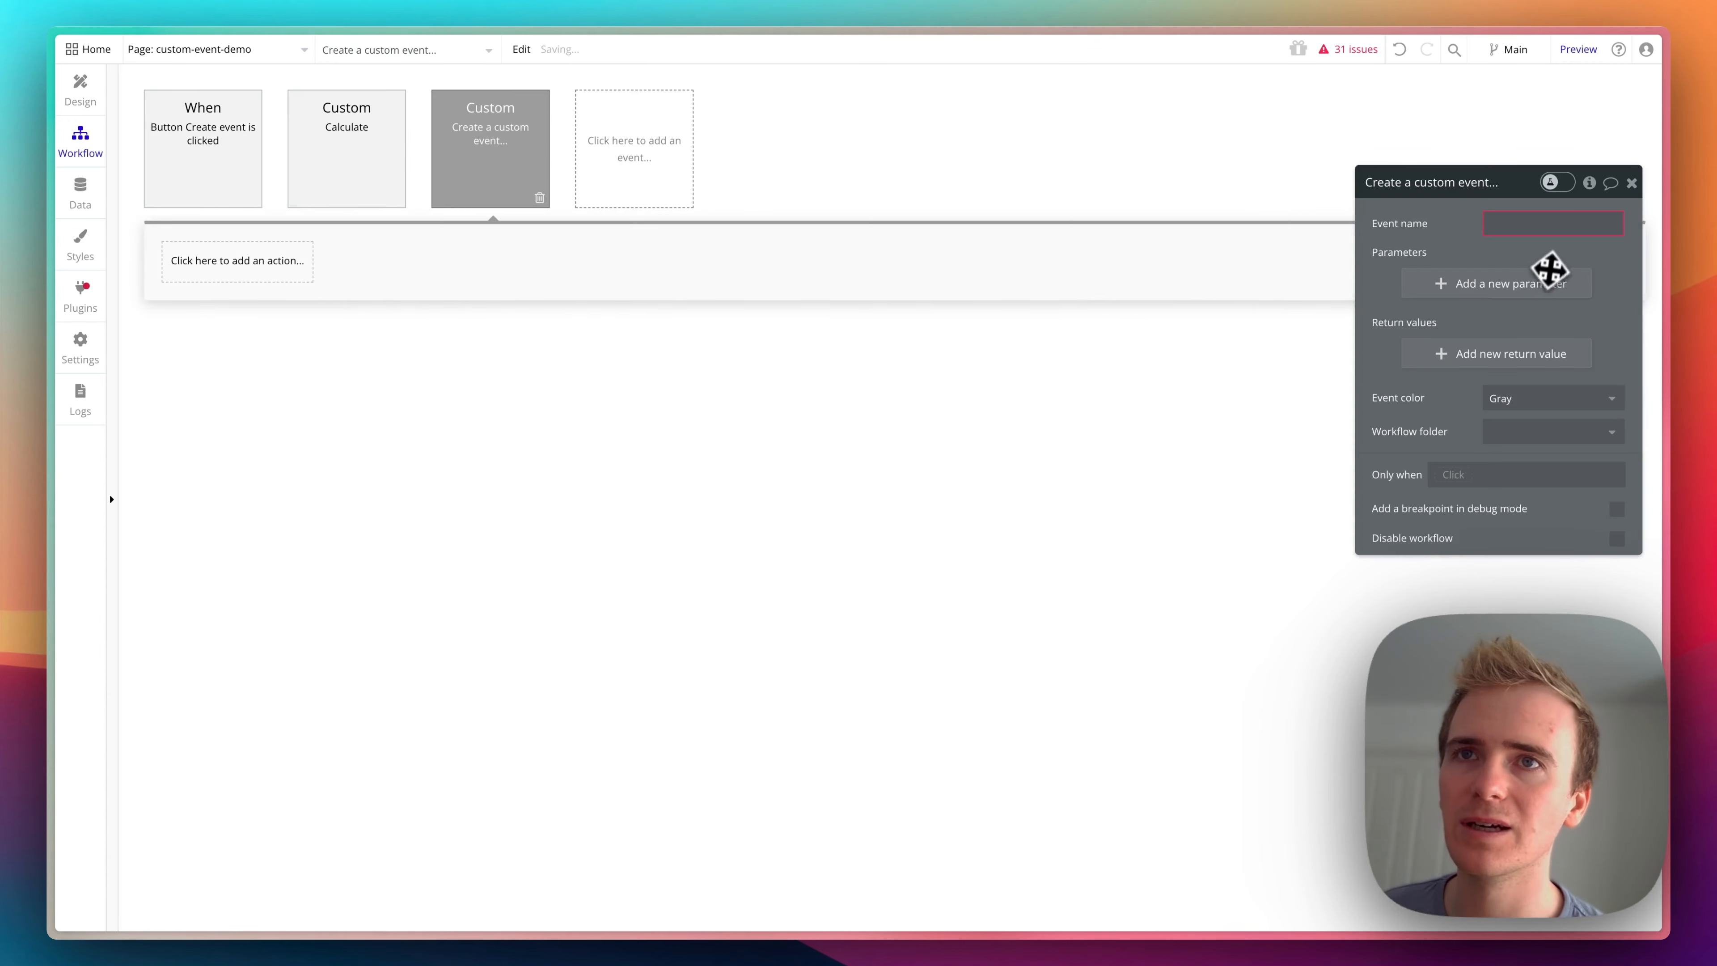
left_click(1539, 225)
type("Add ev")
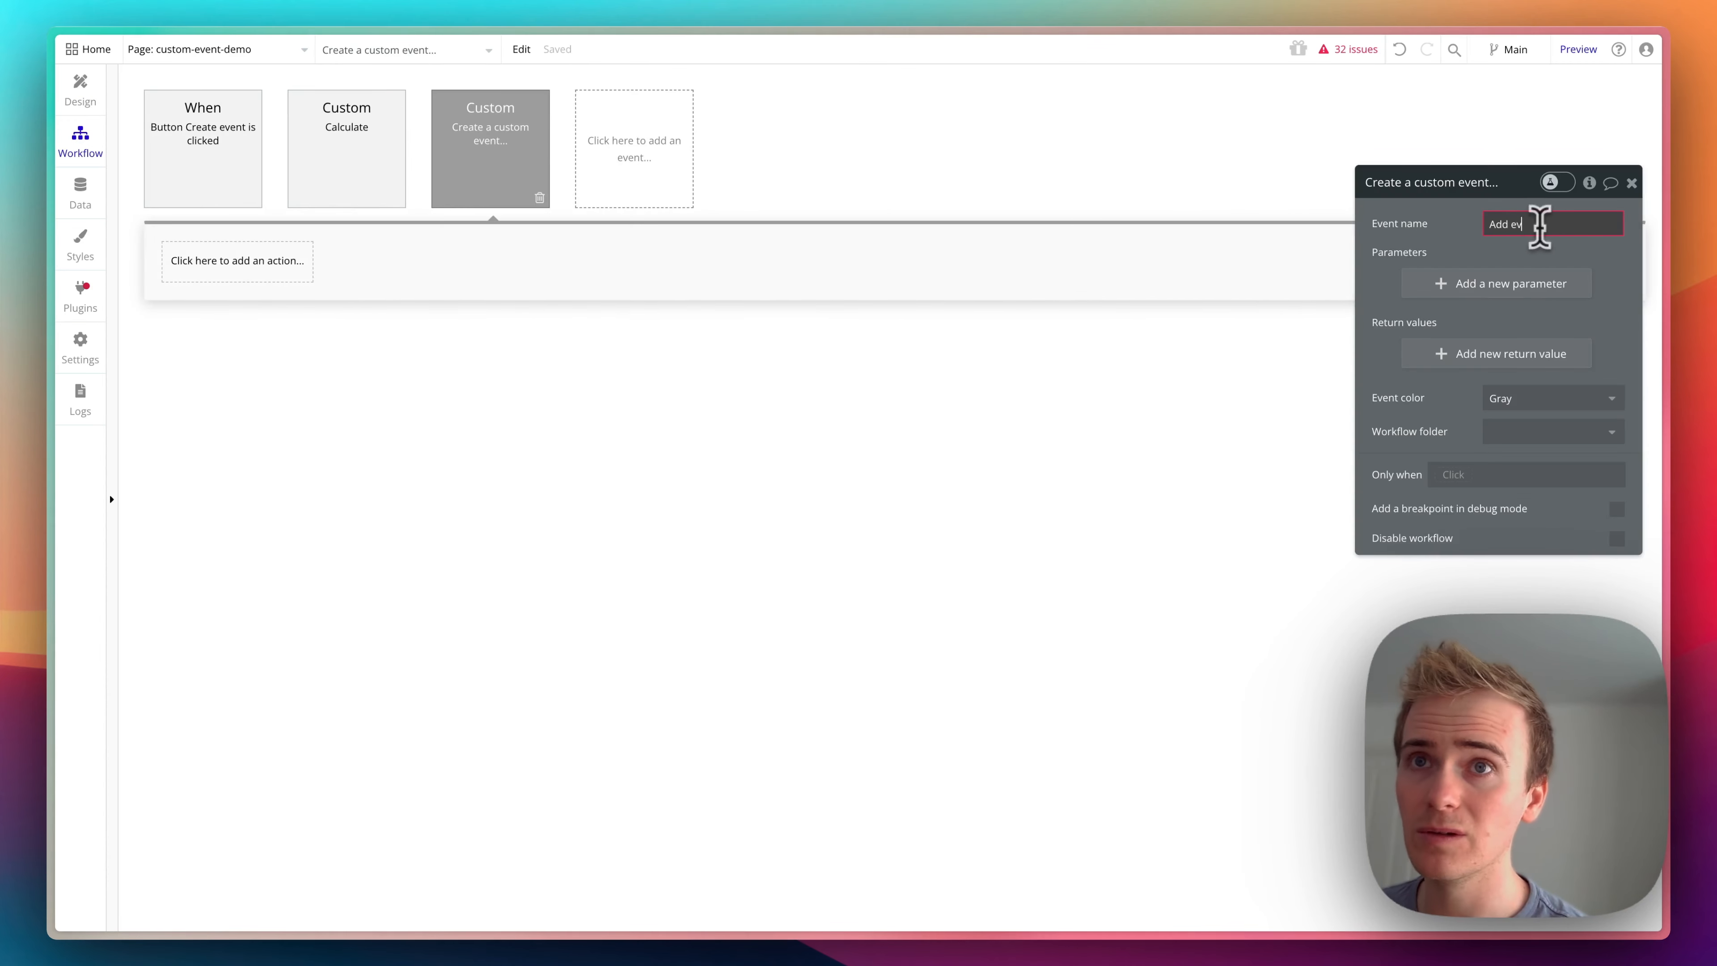
type("ent")
key("Return")
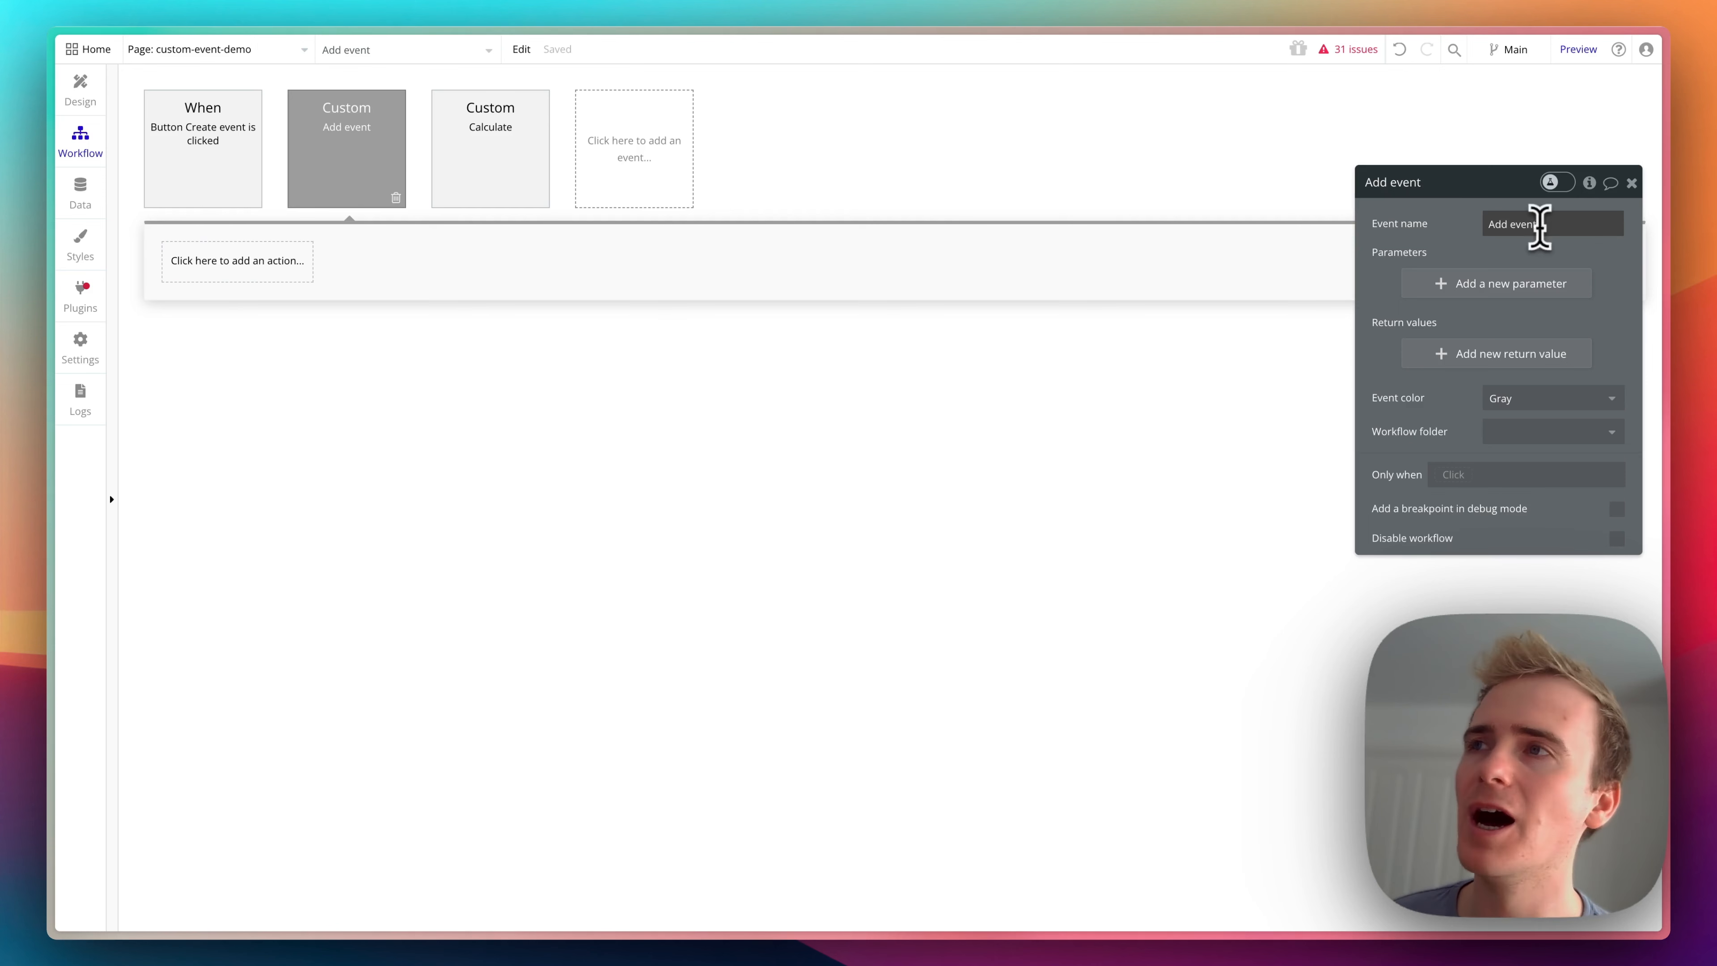
- Add a required parameter named "starting date" of type date to the Add event custom event
left_click(1552, 279)
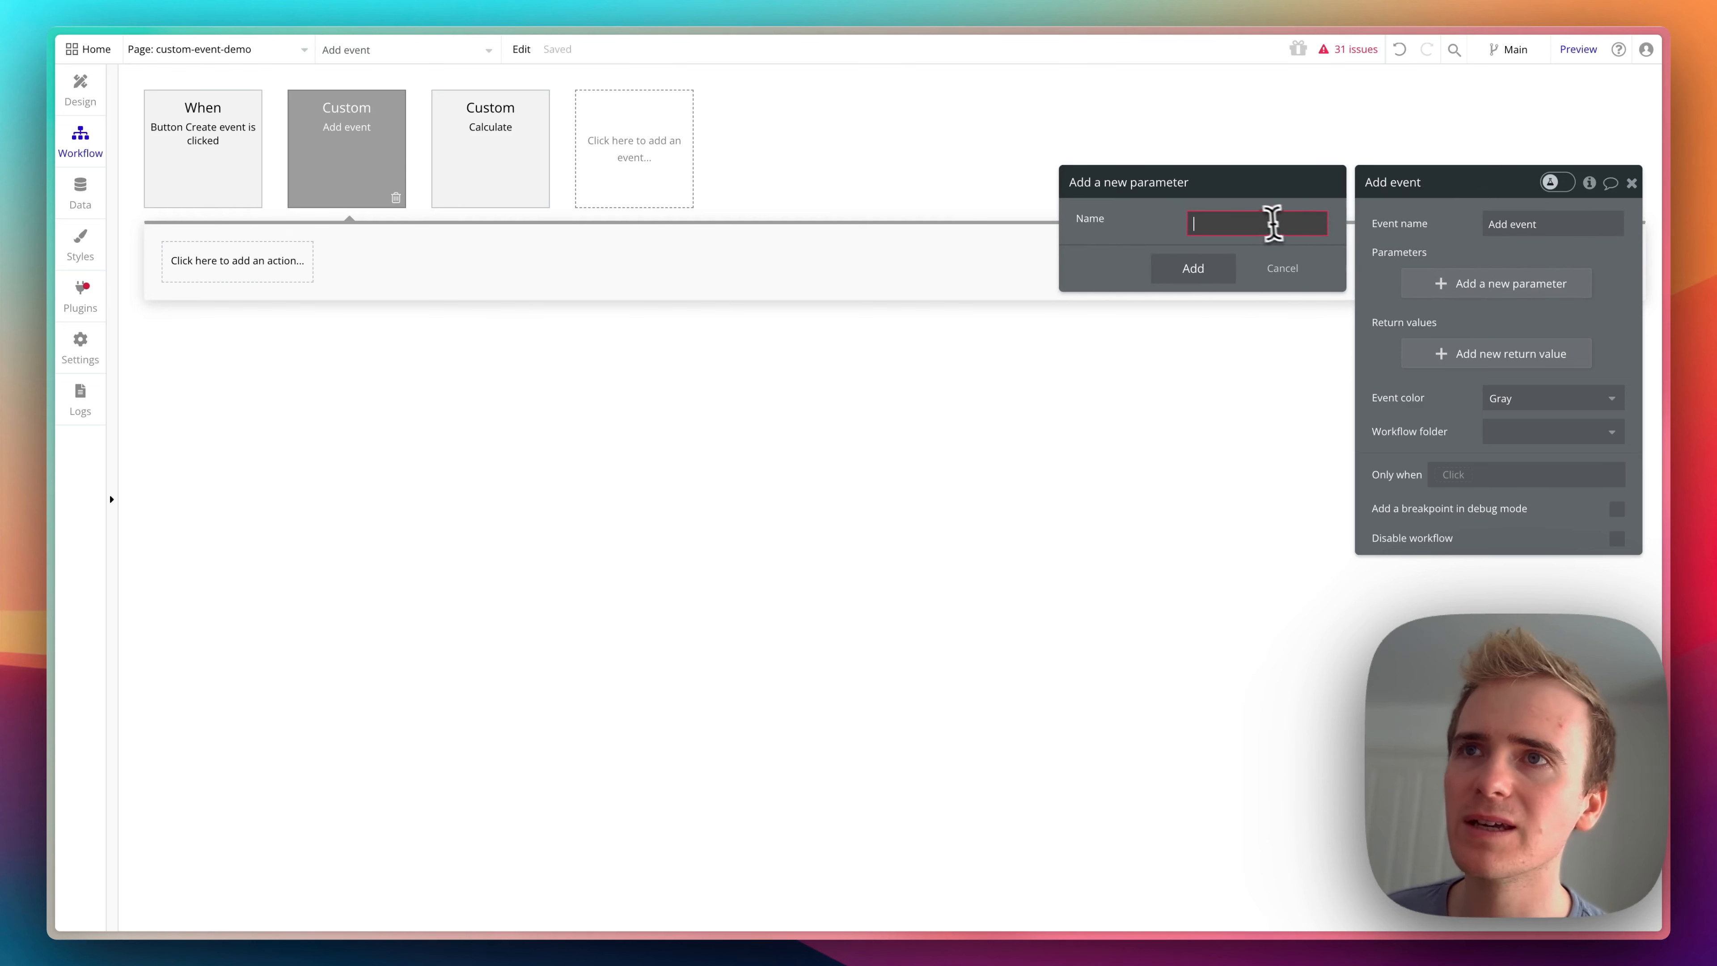
type("date")
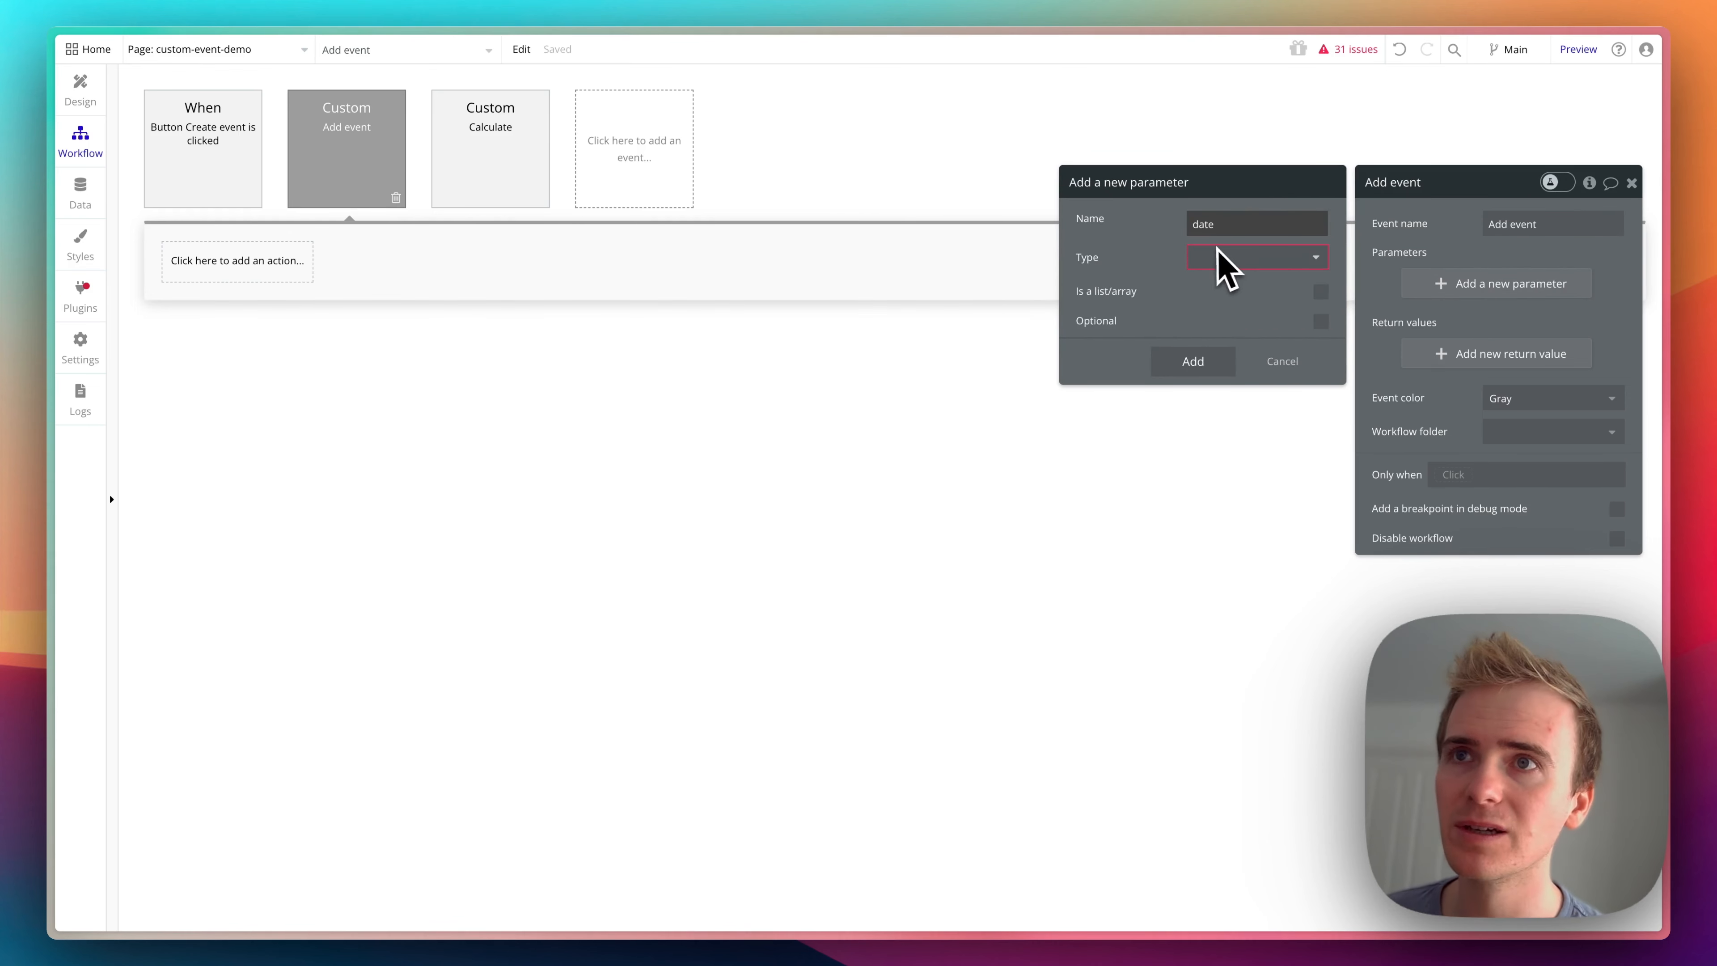
double_click(1198, 225)
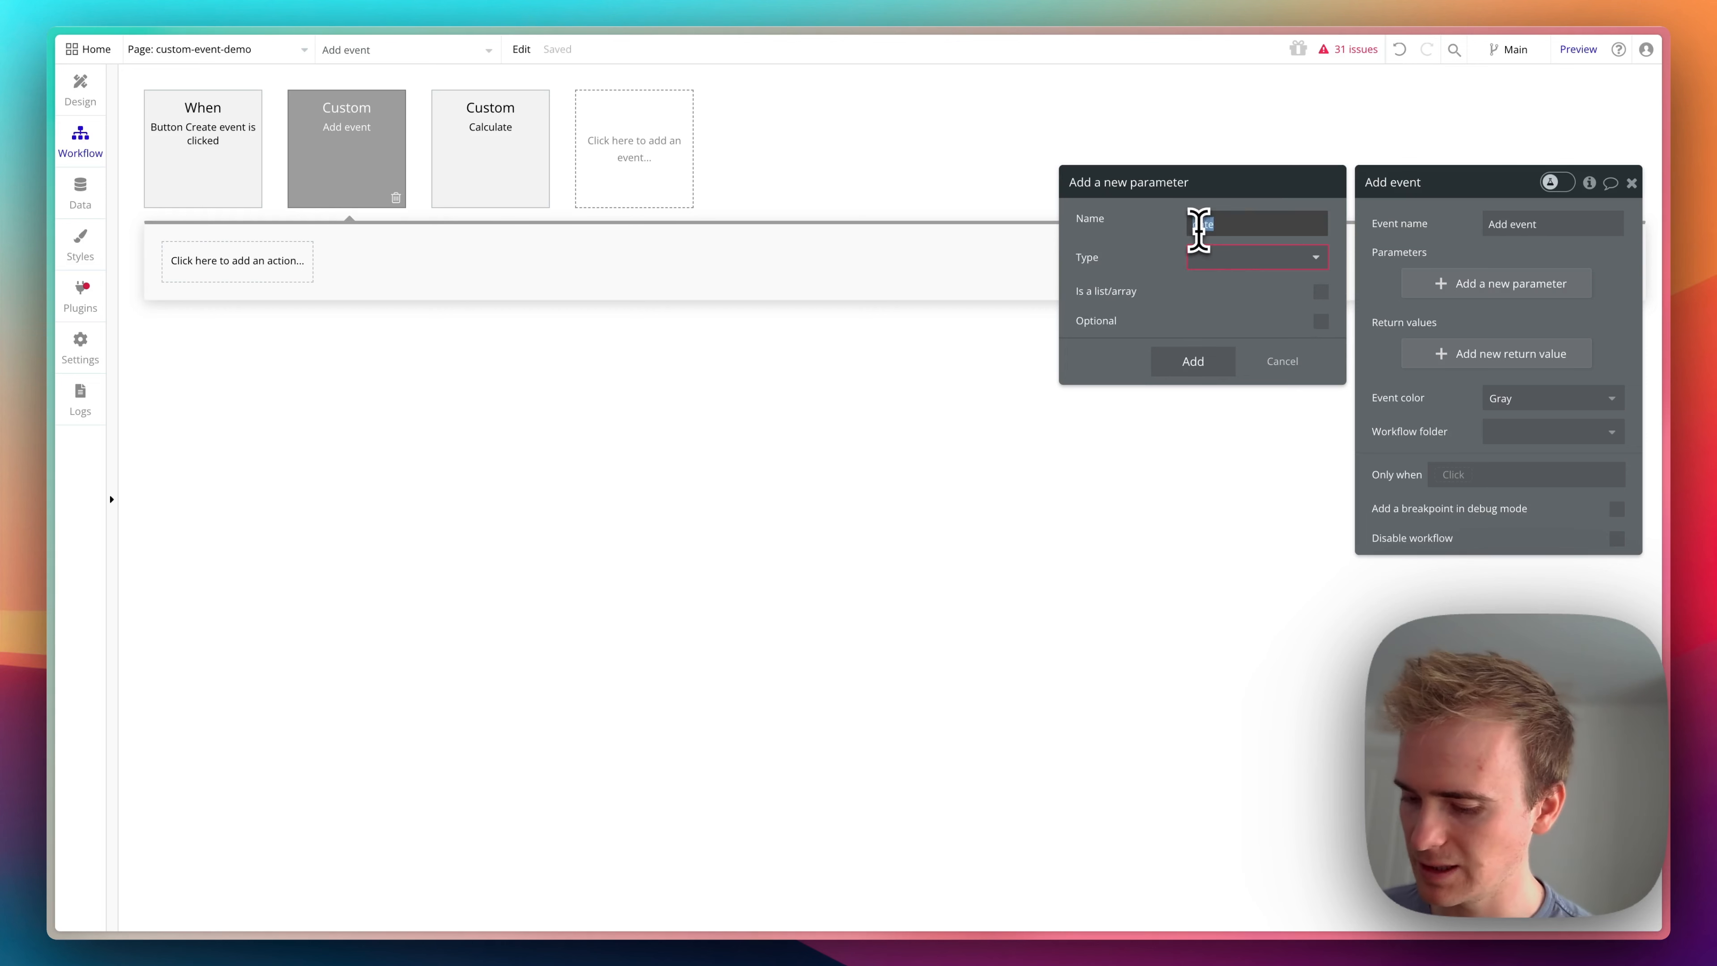
type("starting da")
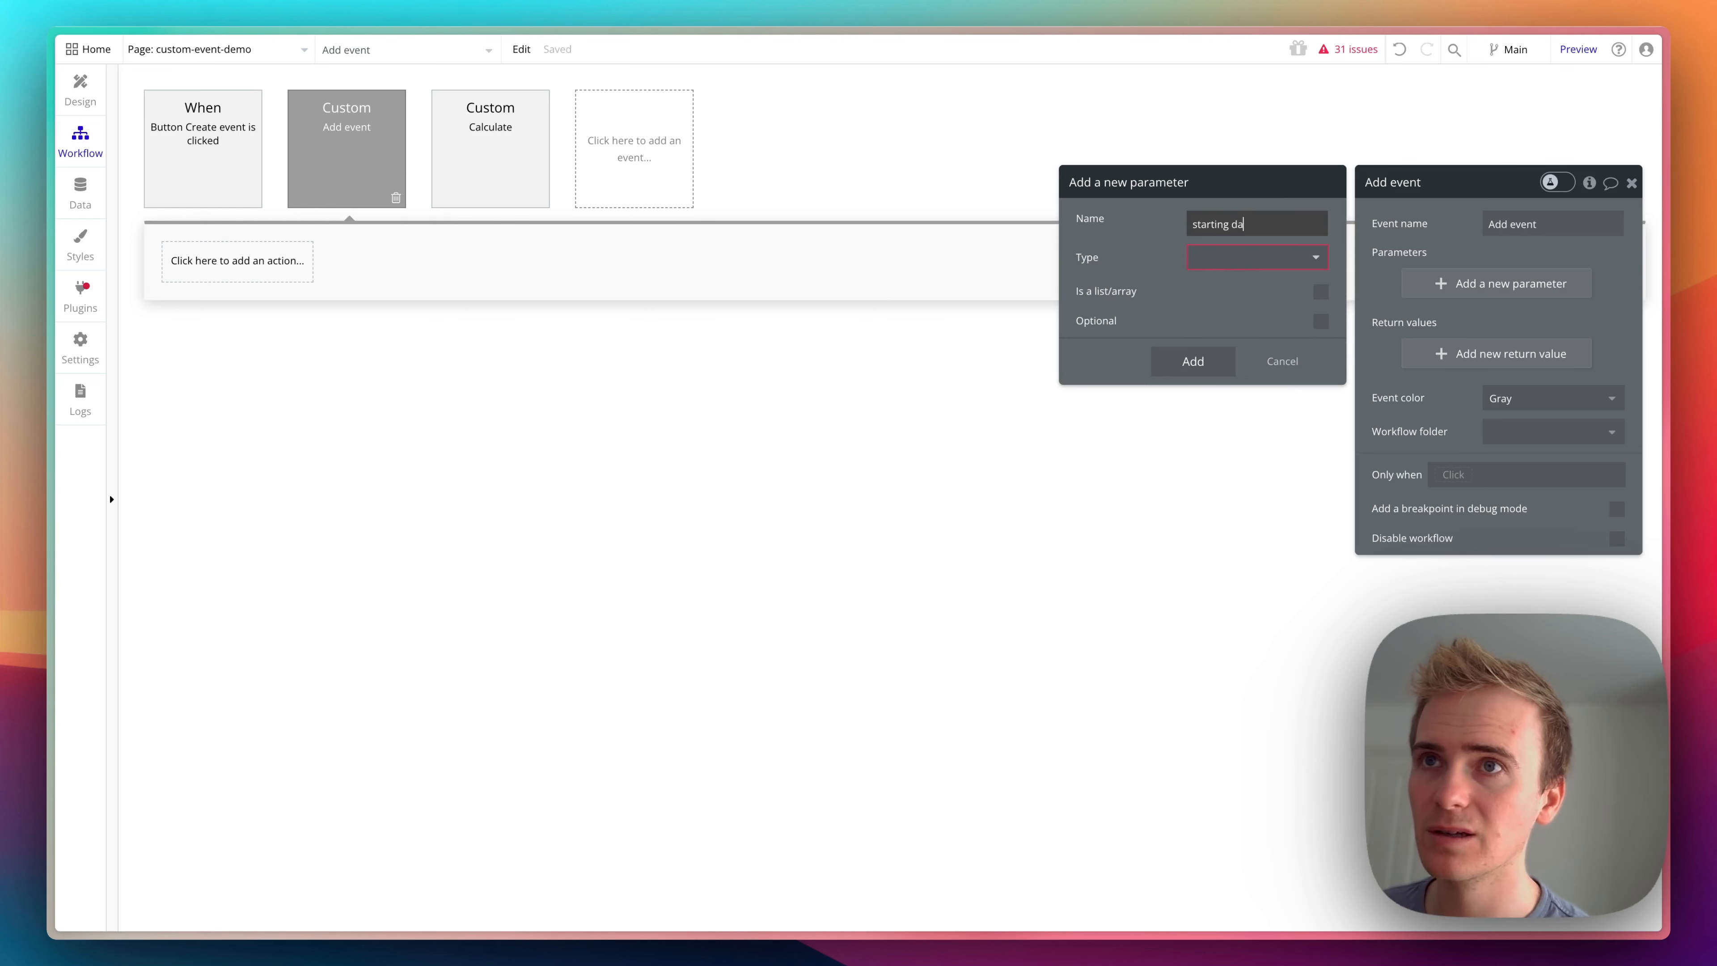
type("te")
left_click(1208, 263)
type("date")
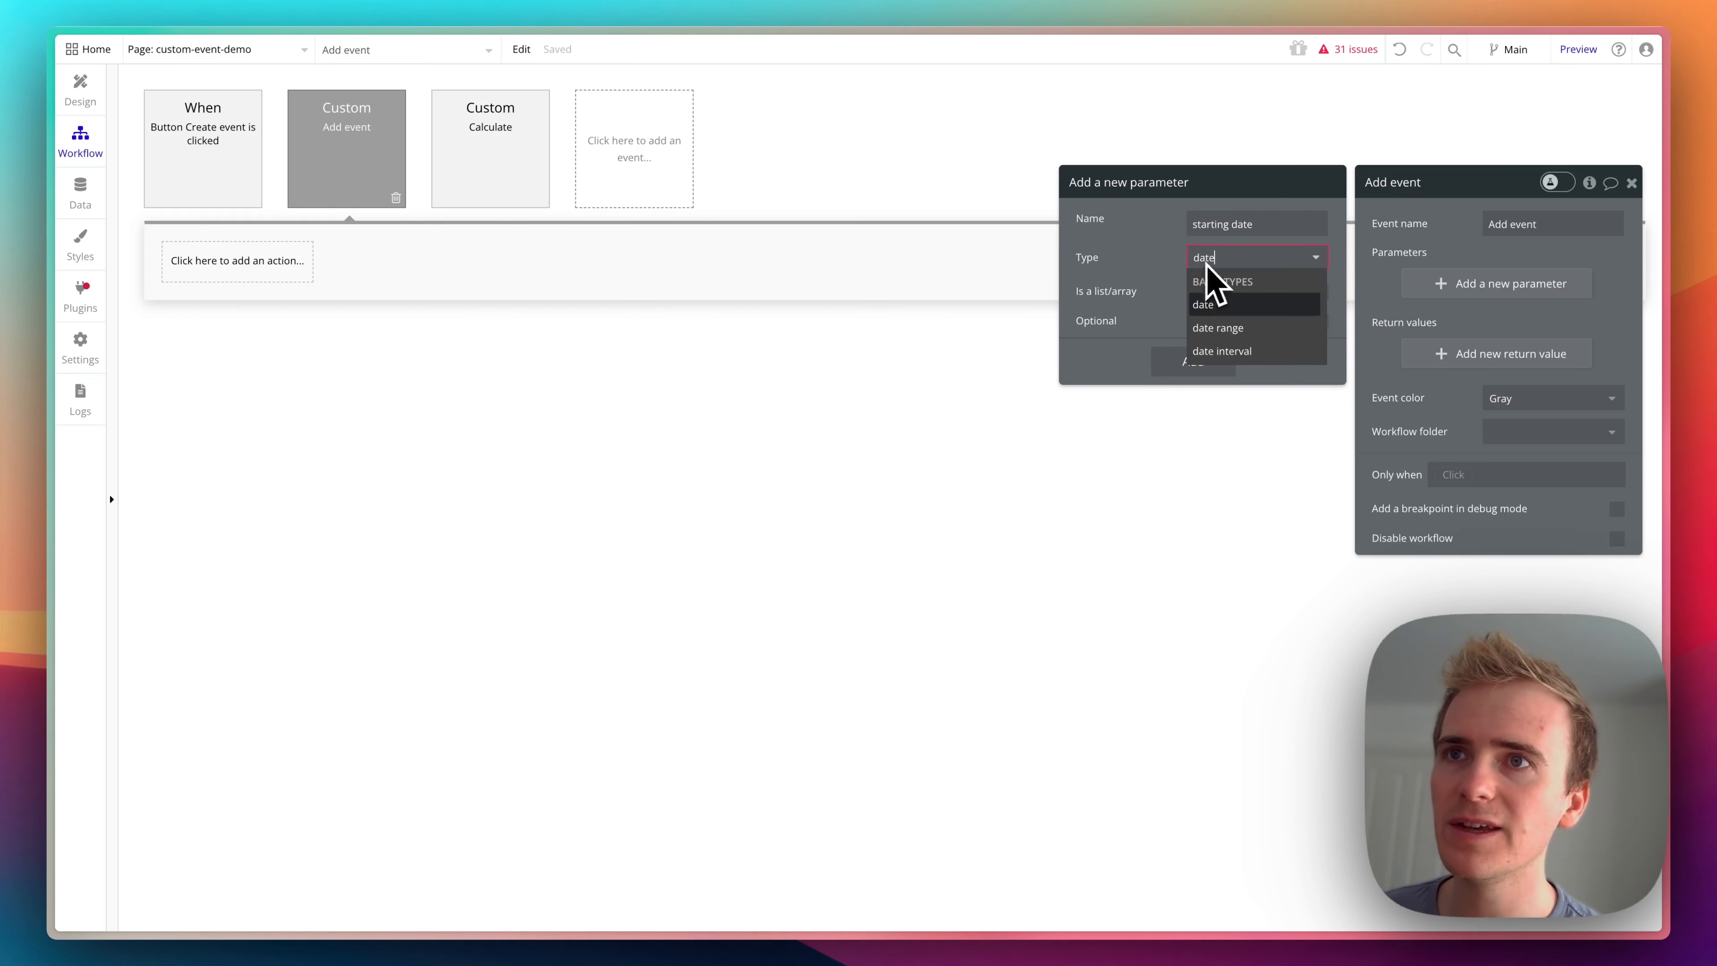
left_click(1244, 306)
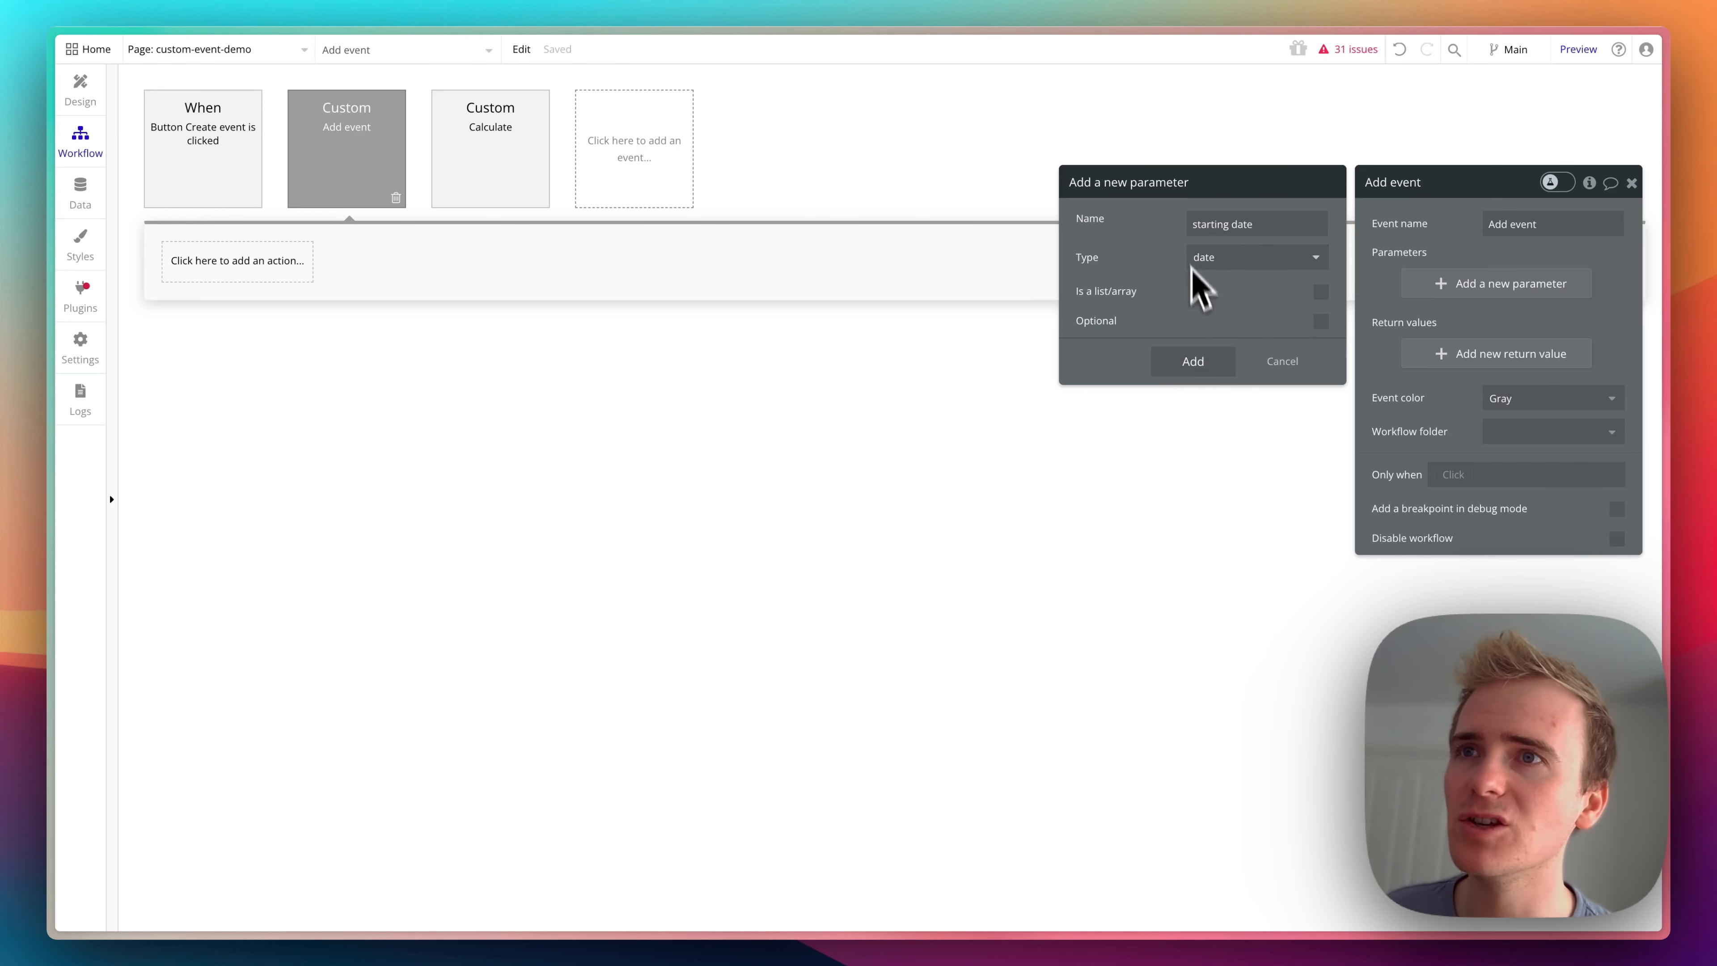
left_click(1207, 366)
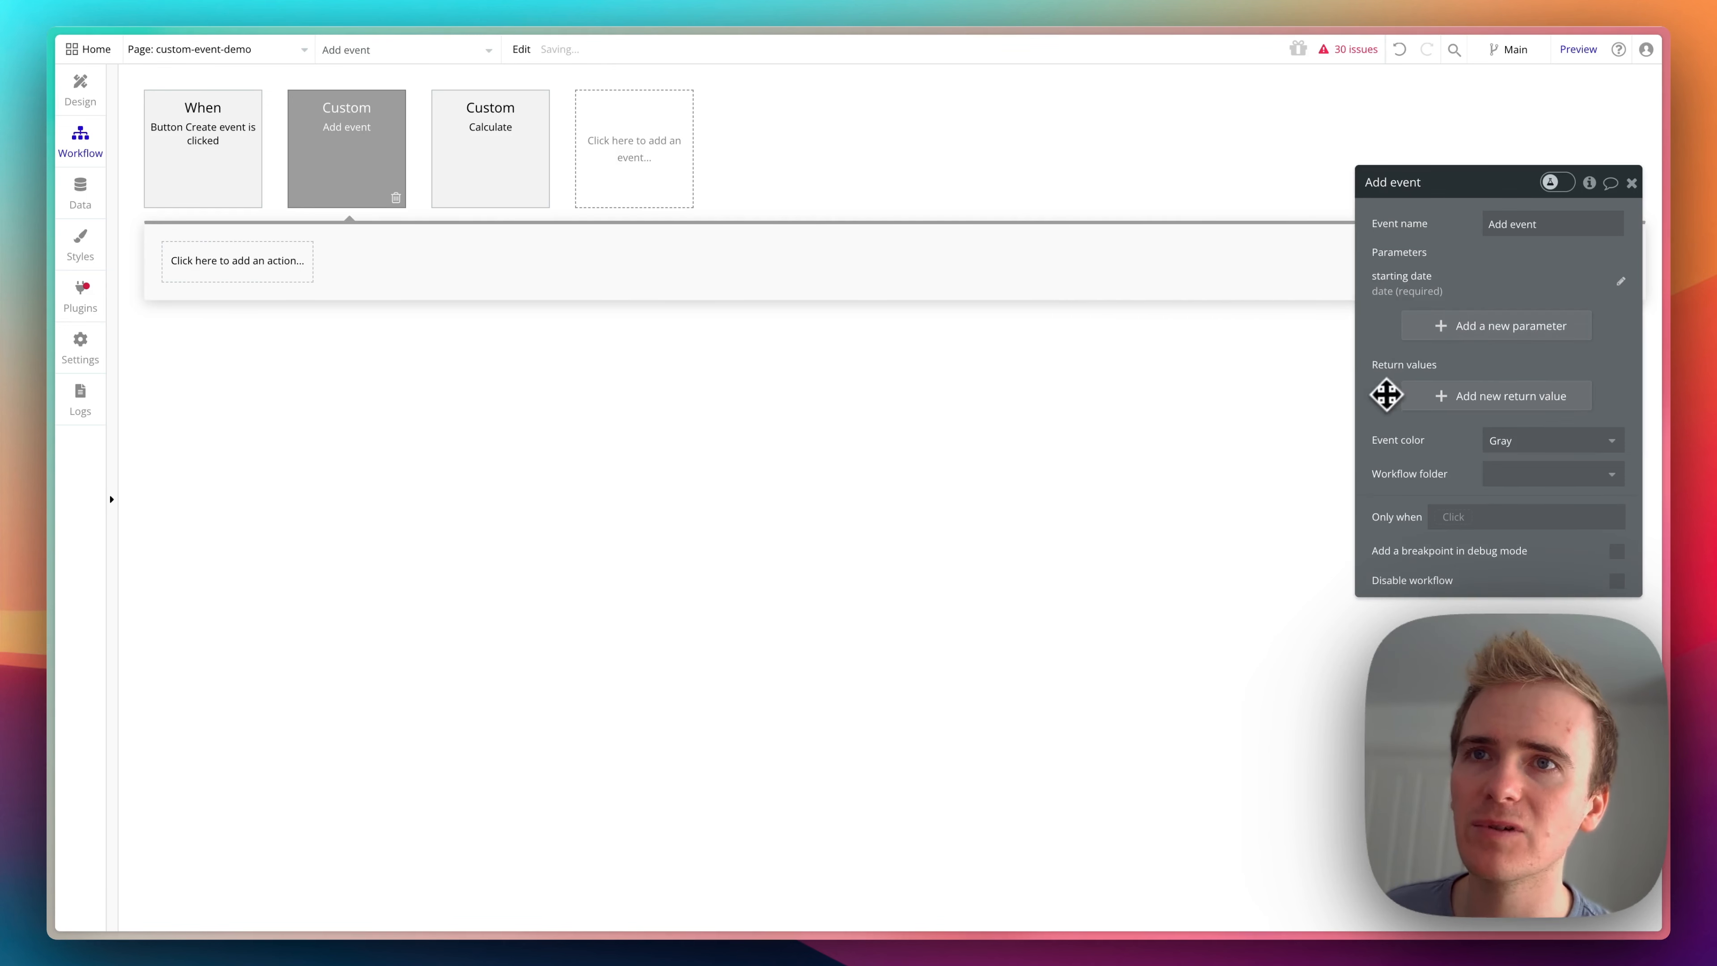
- Start a new return value labelled "Event" for the custom event, and examine the fields of the Event data type
left_click(1426, 399)
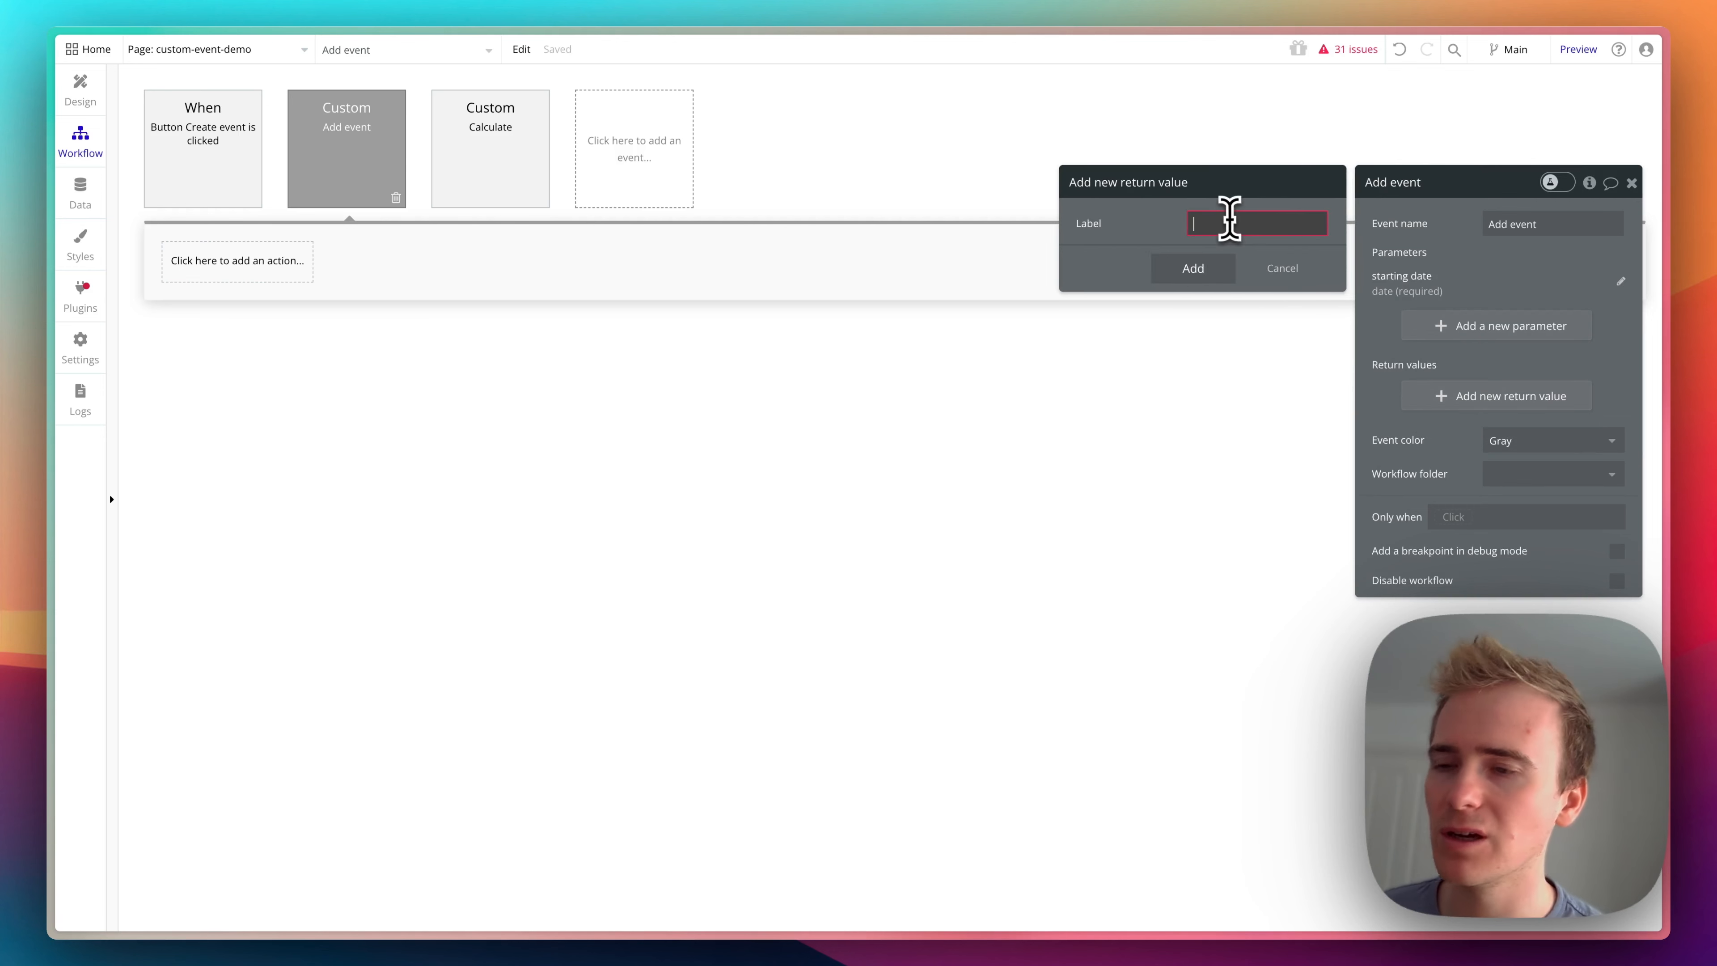
type("Event")
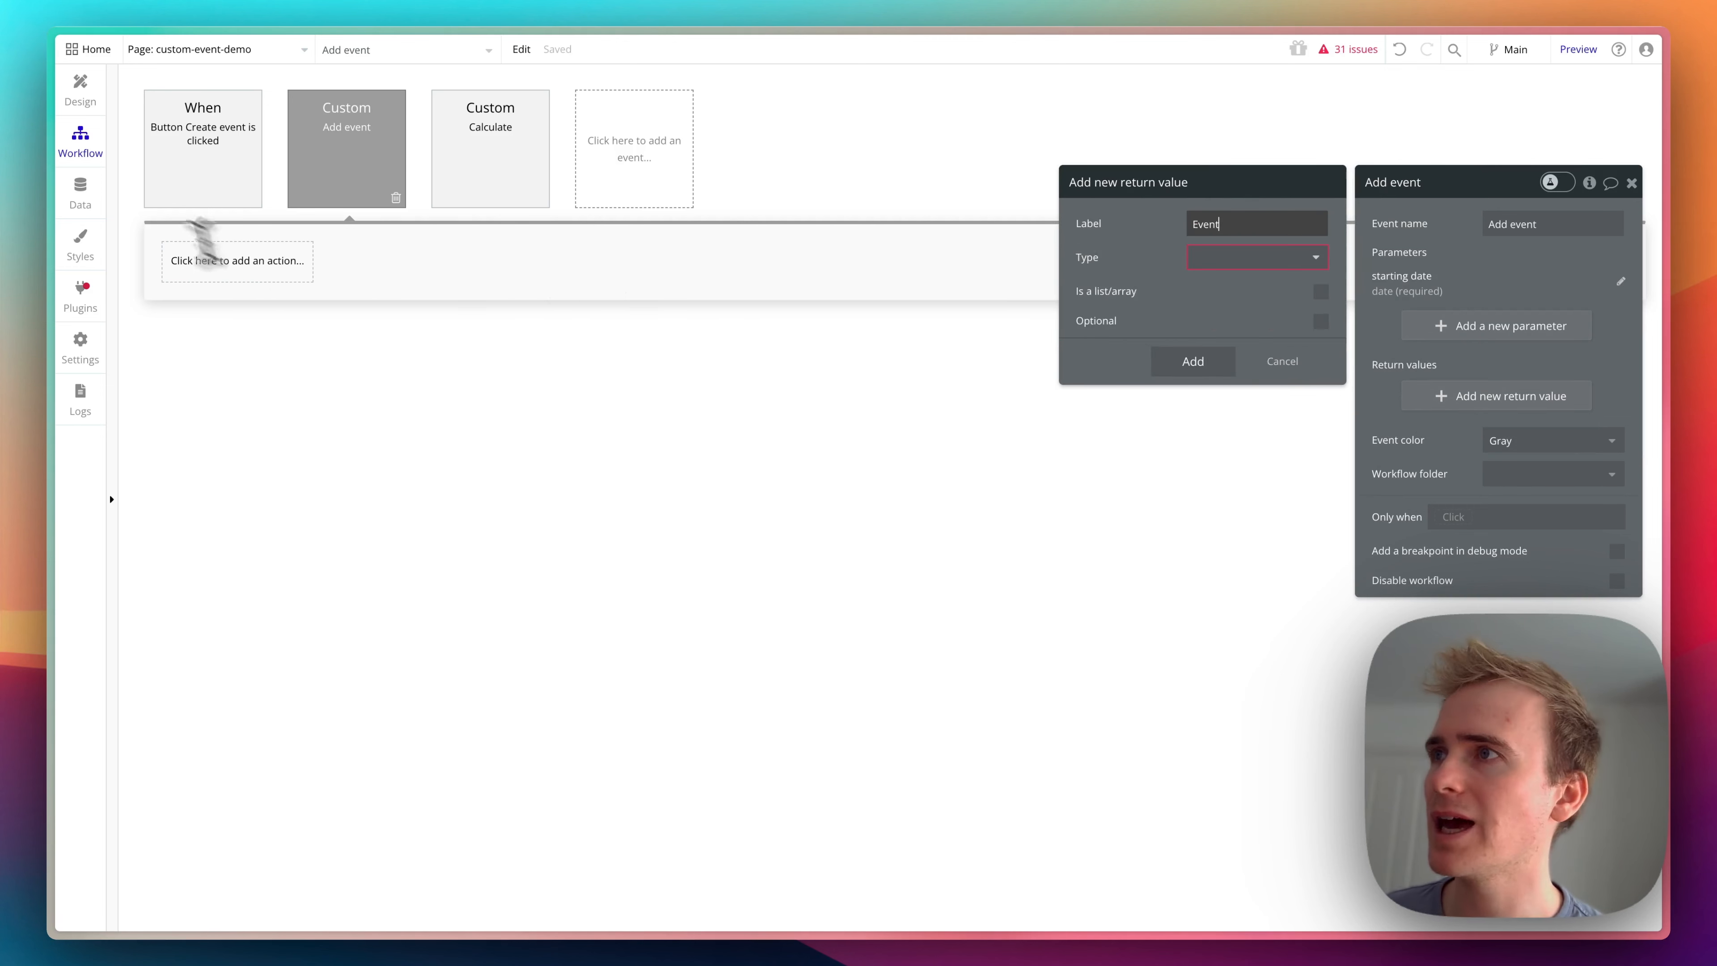
left_click(82, 202)
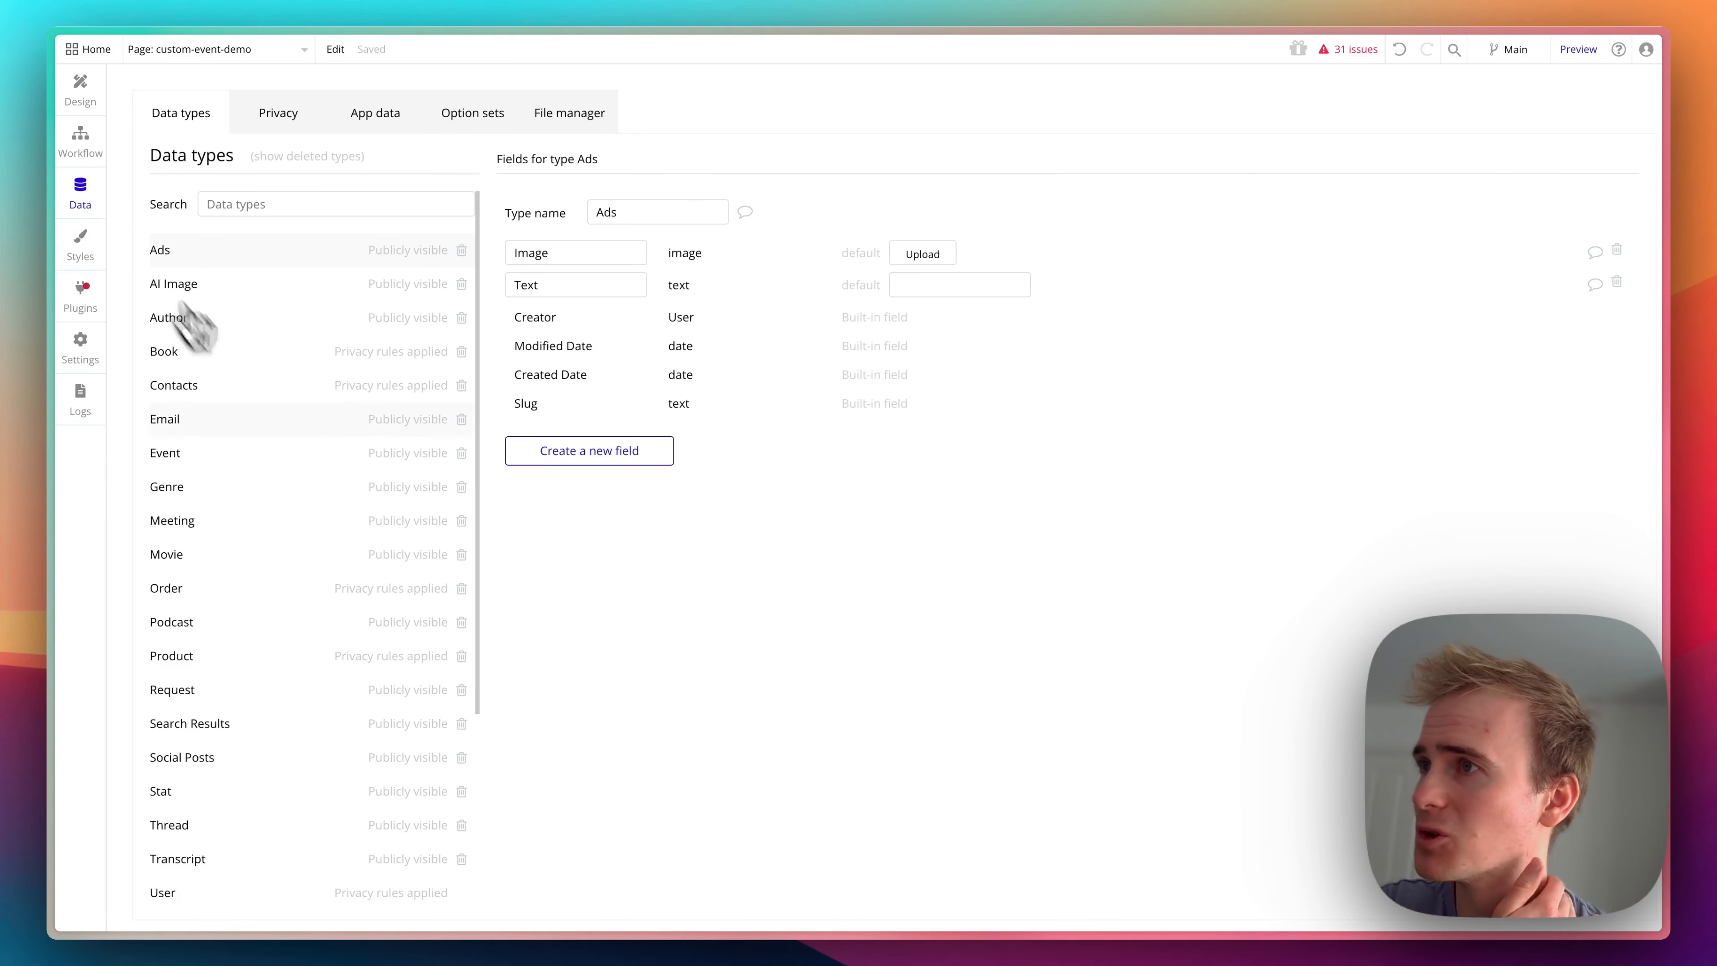
left_click(206, 454)
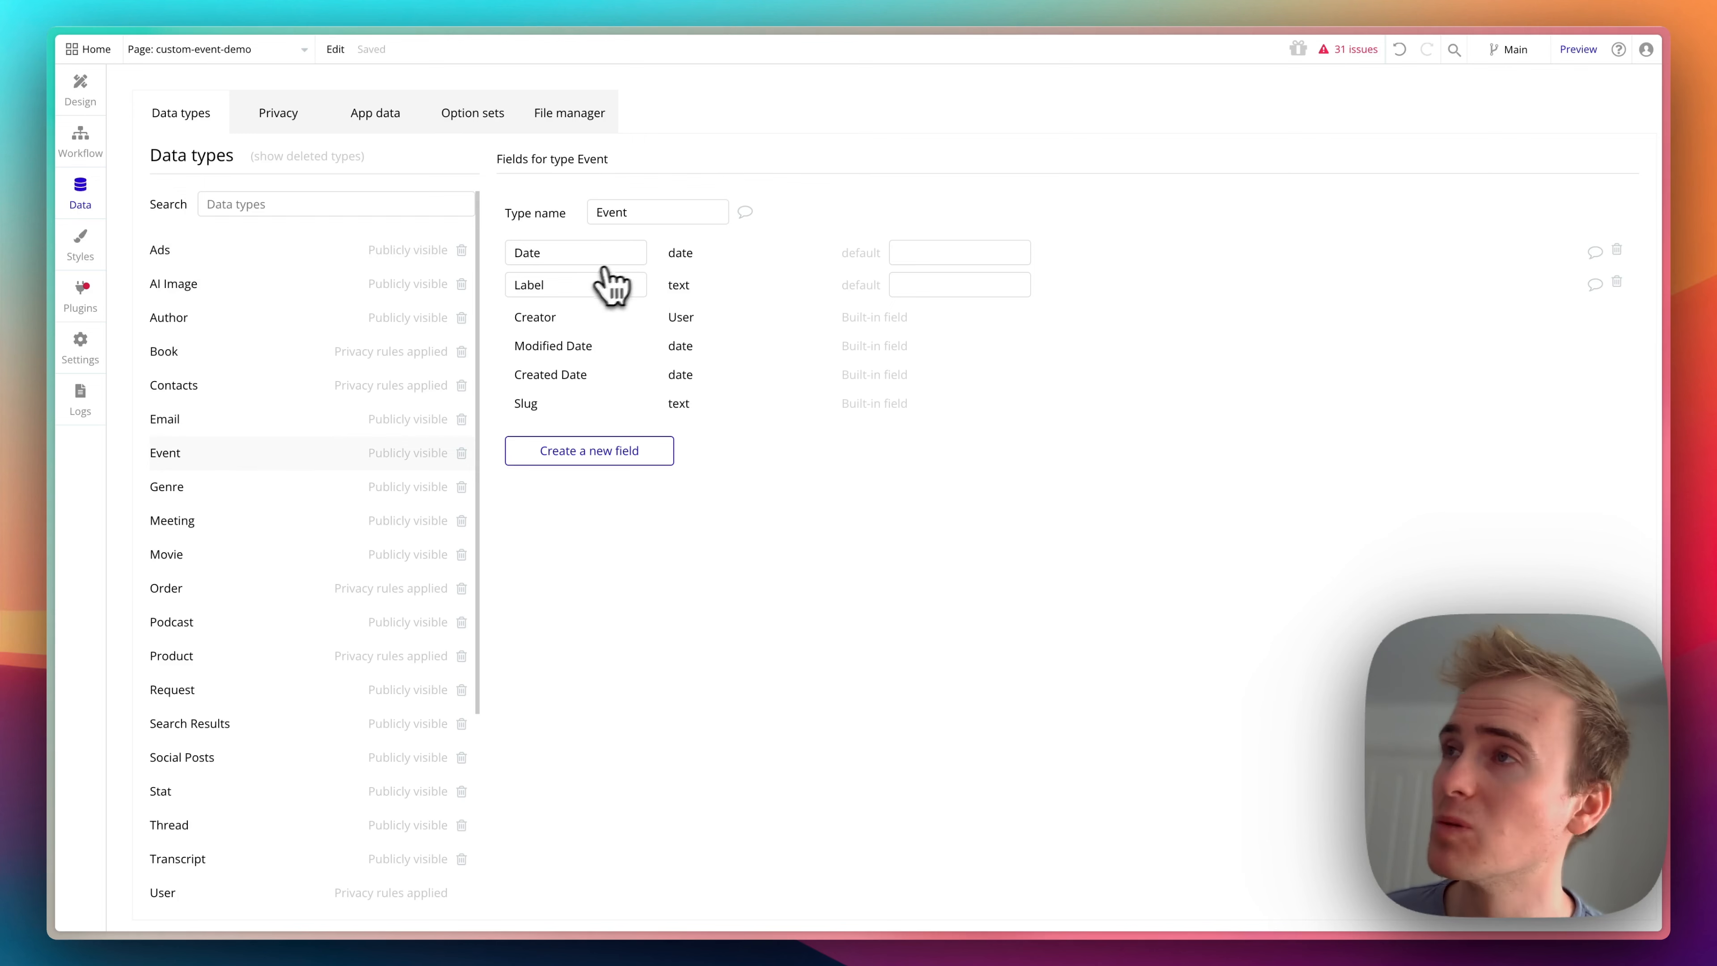
- Return to the Create event button's workflow and add a Trigger a custom event action as its first step
left_click(80, 108)
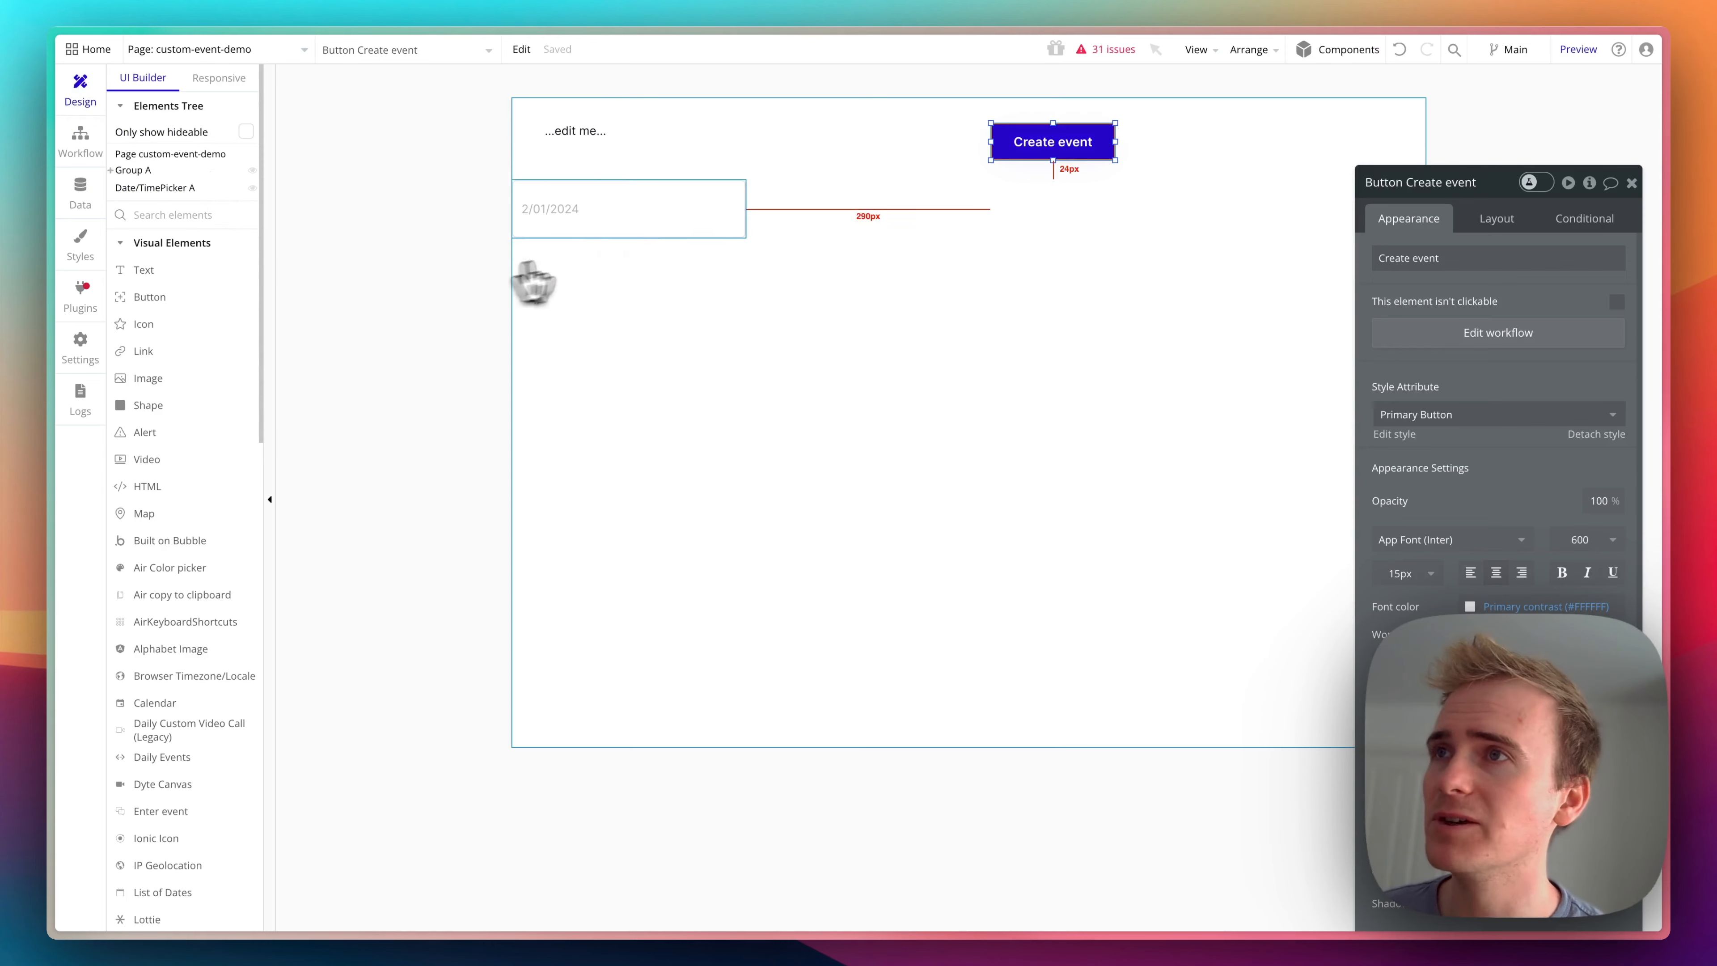
left_click(1474, 335)
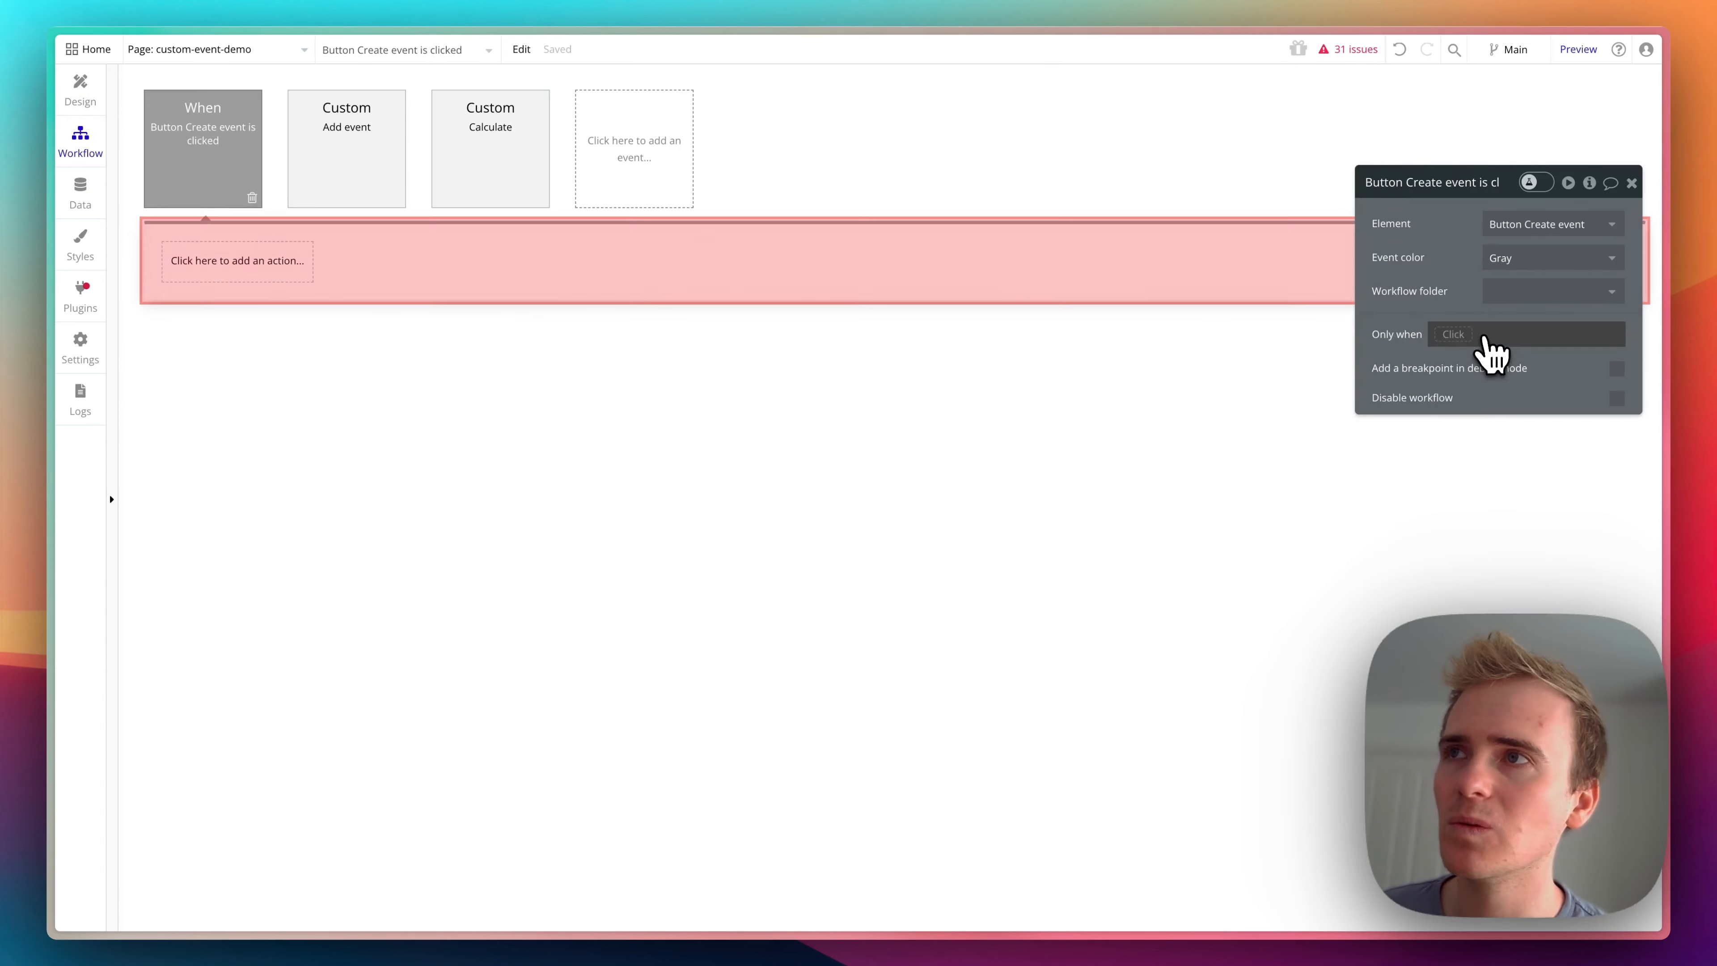
left_click(274, 267)
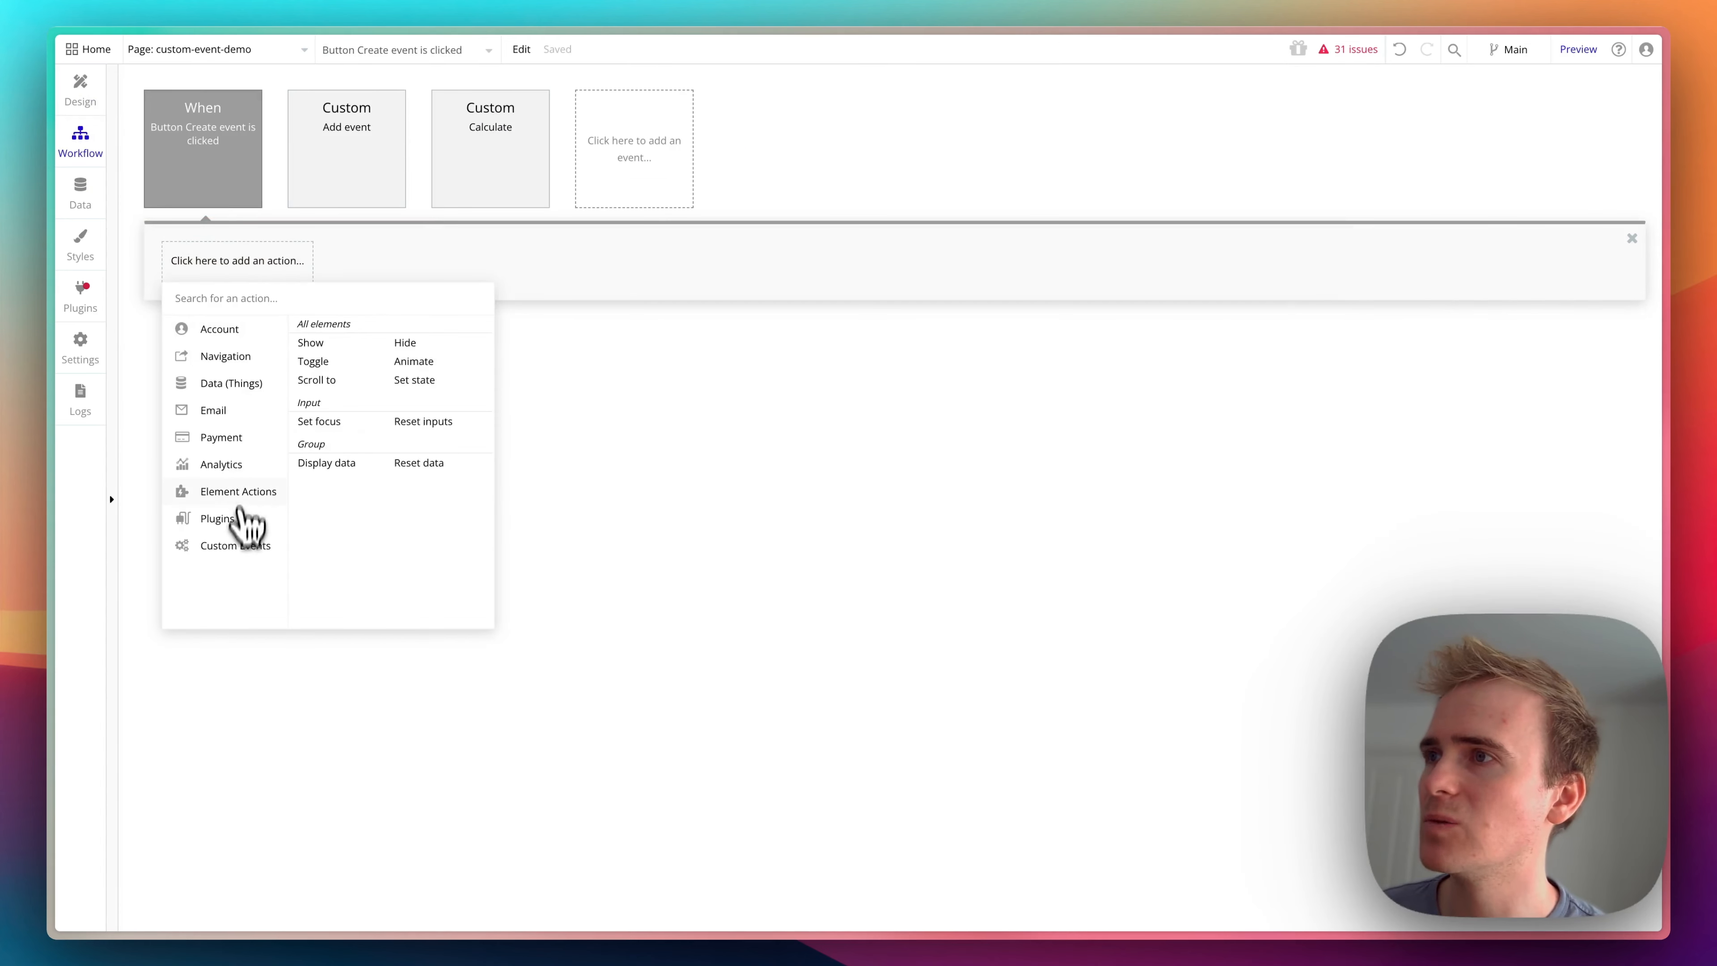
mouse_move(273, 541)
left_click(379, 328)
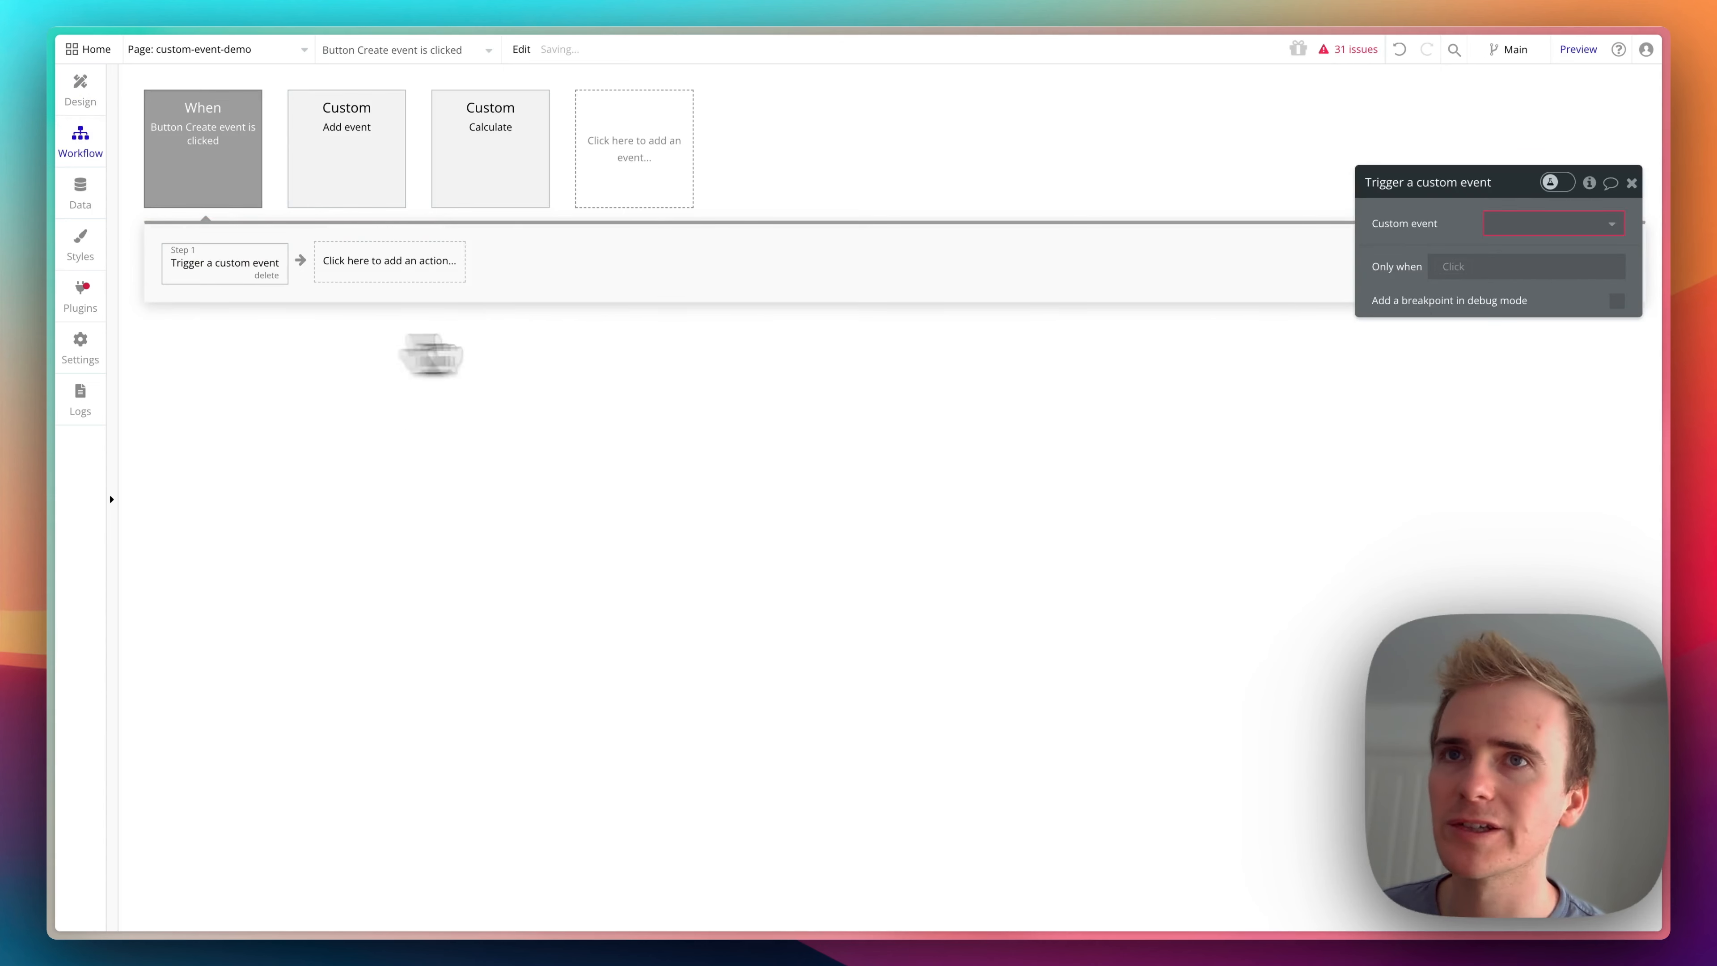
- Set the trigger action's custom event to Add event, and delete the Calculate custom event from the page's workflows
left_click(1562, 225)
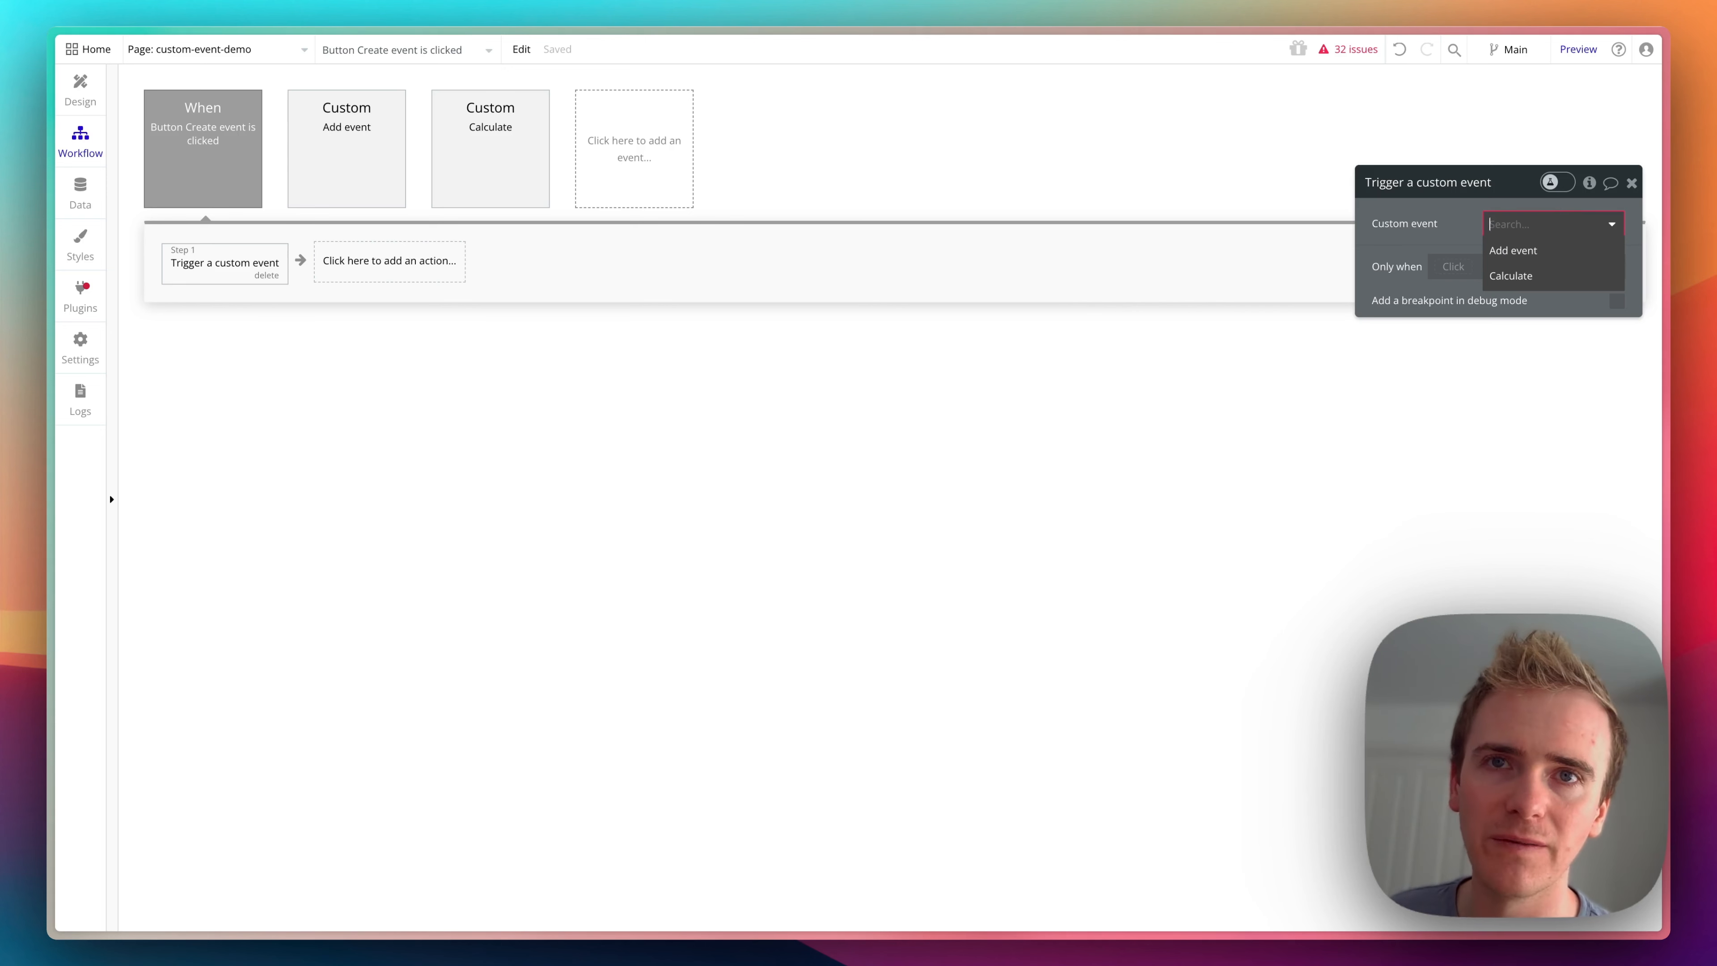
left_click(1548, 250)
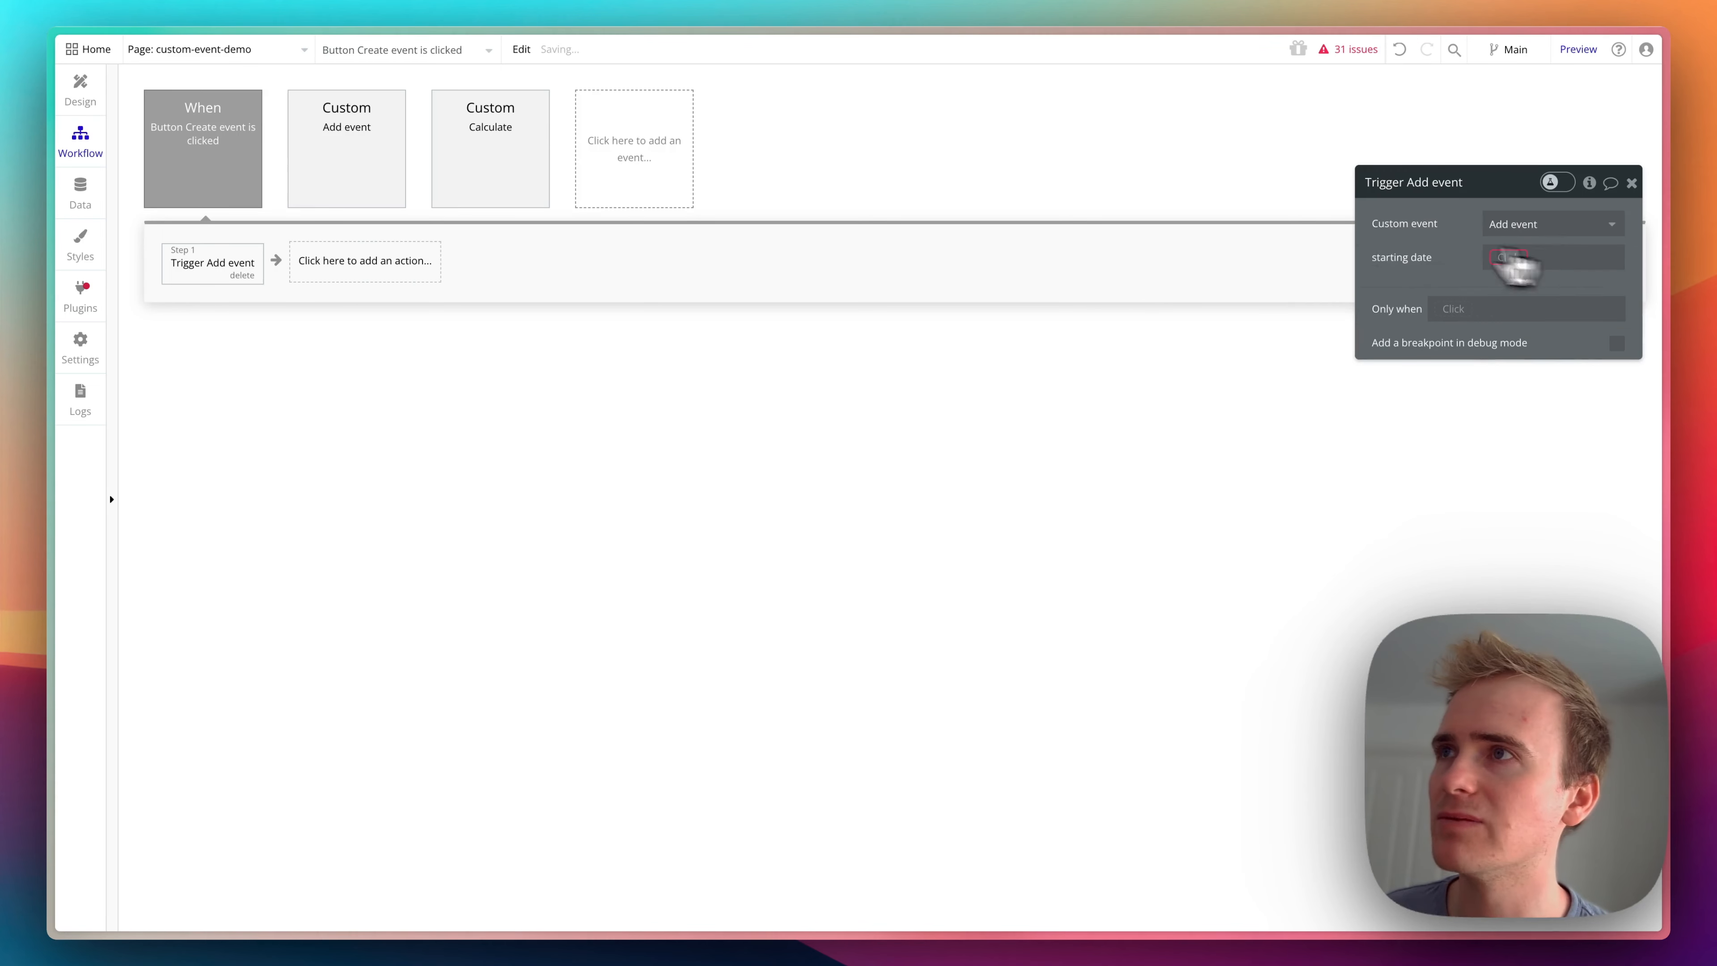
left_click(541, 166)
left_click(538, 202)
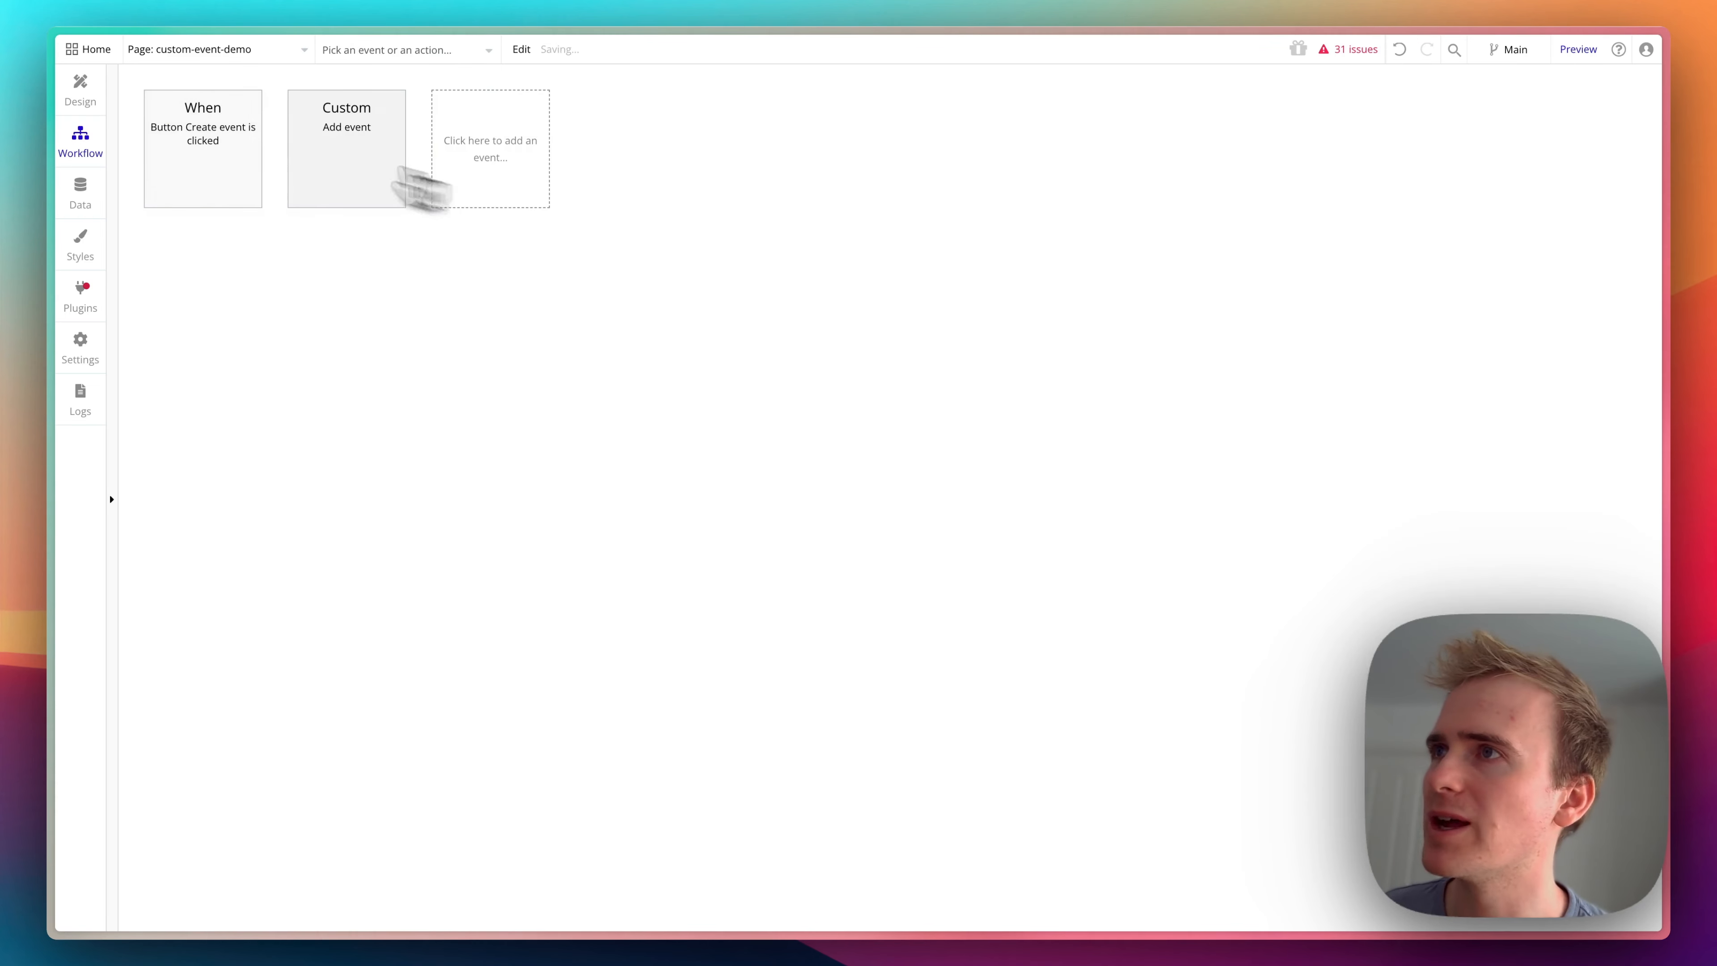
- In the Create event button's Trigger Add event action, set the starting date parameter to Date/TimePicker A's value
left_click(200, 188)
left_click(234, 277)
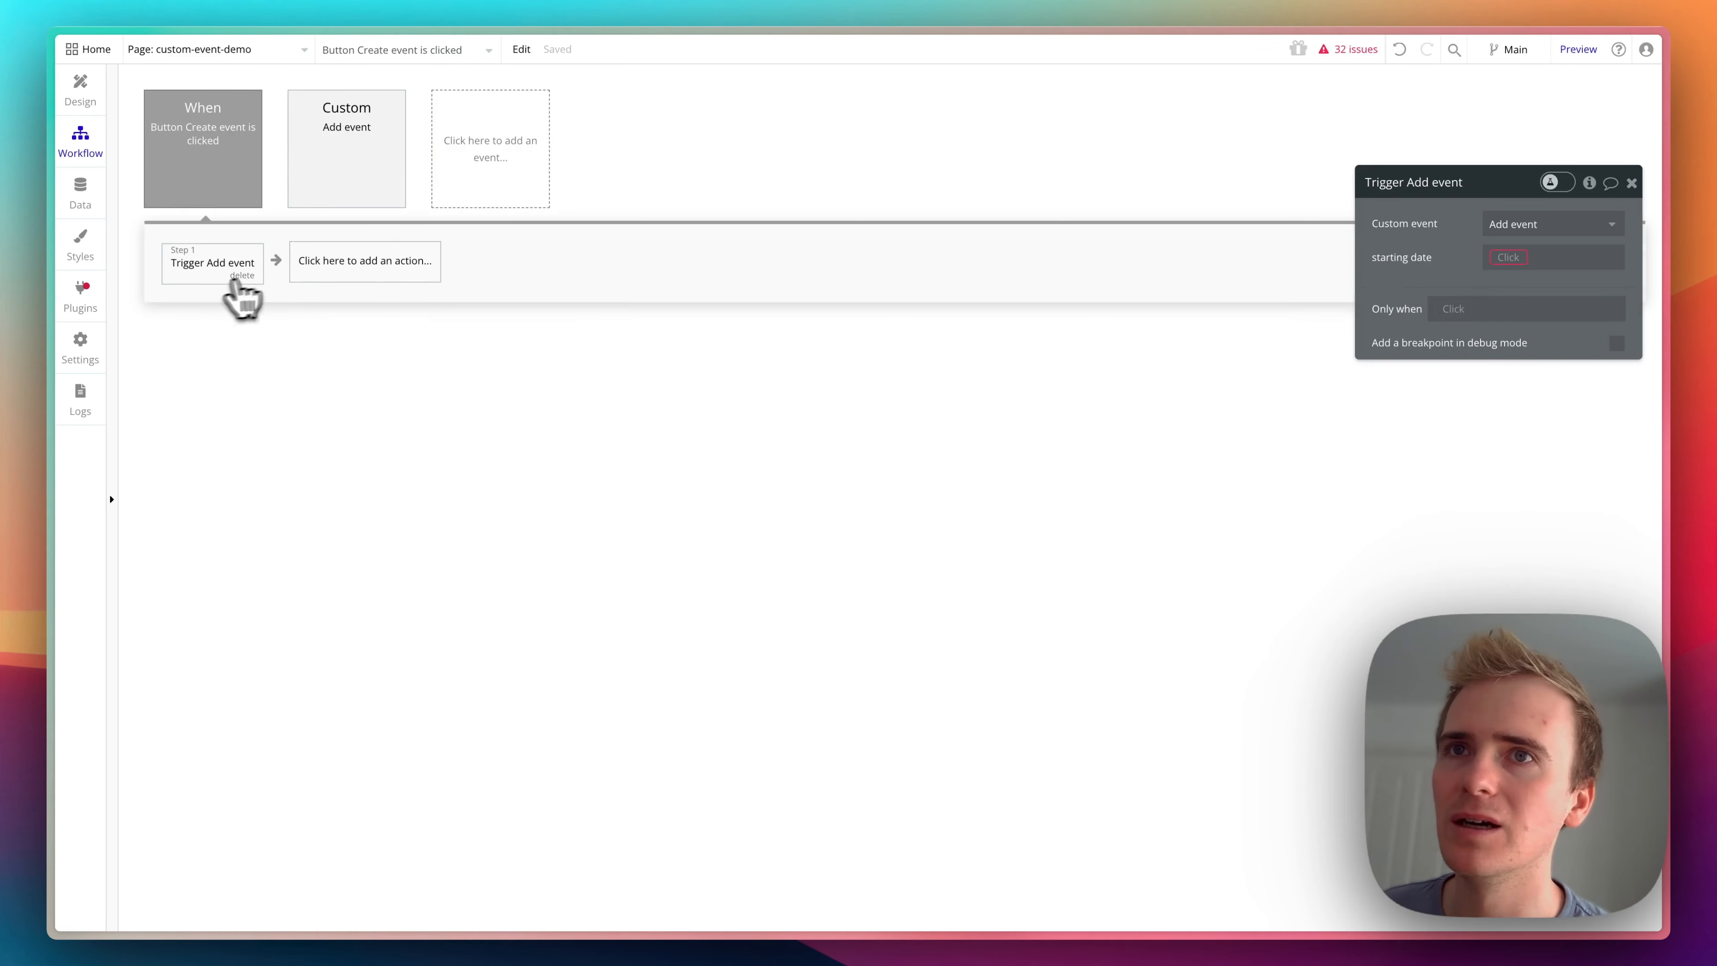
left_click(1512, 259)
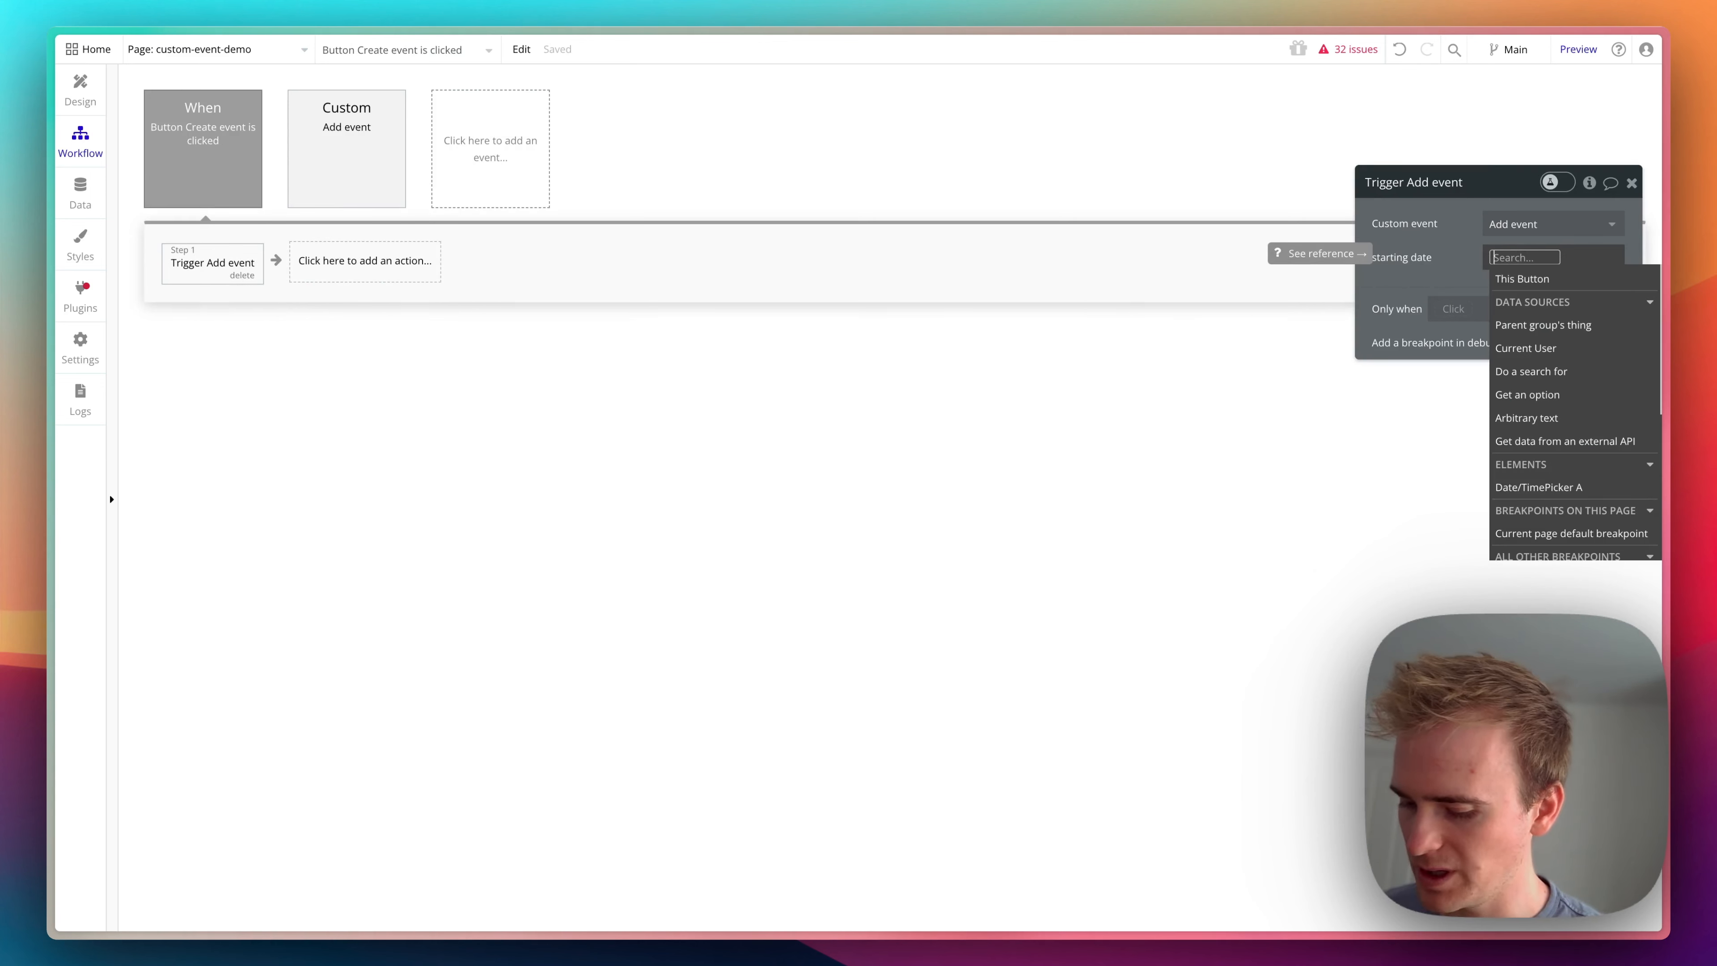
type("date")
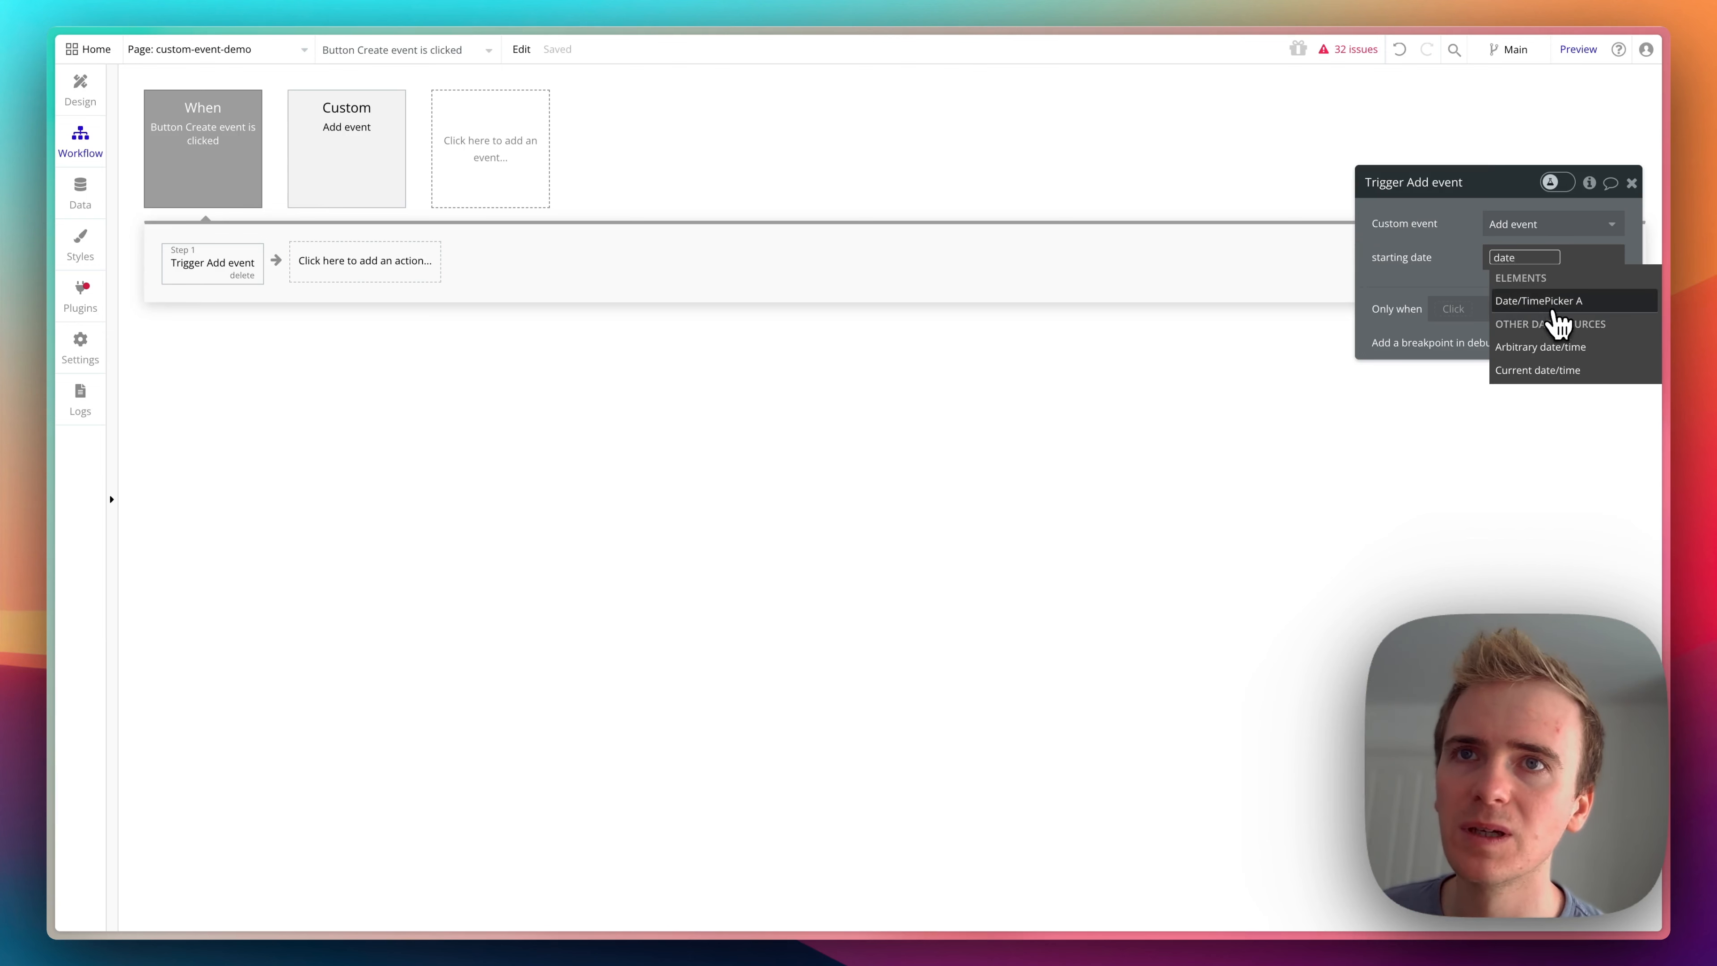
left_click(1553, 310)
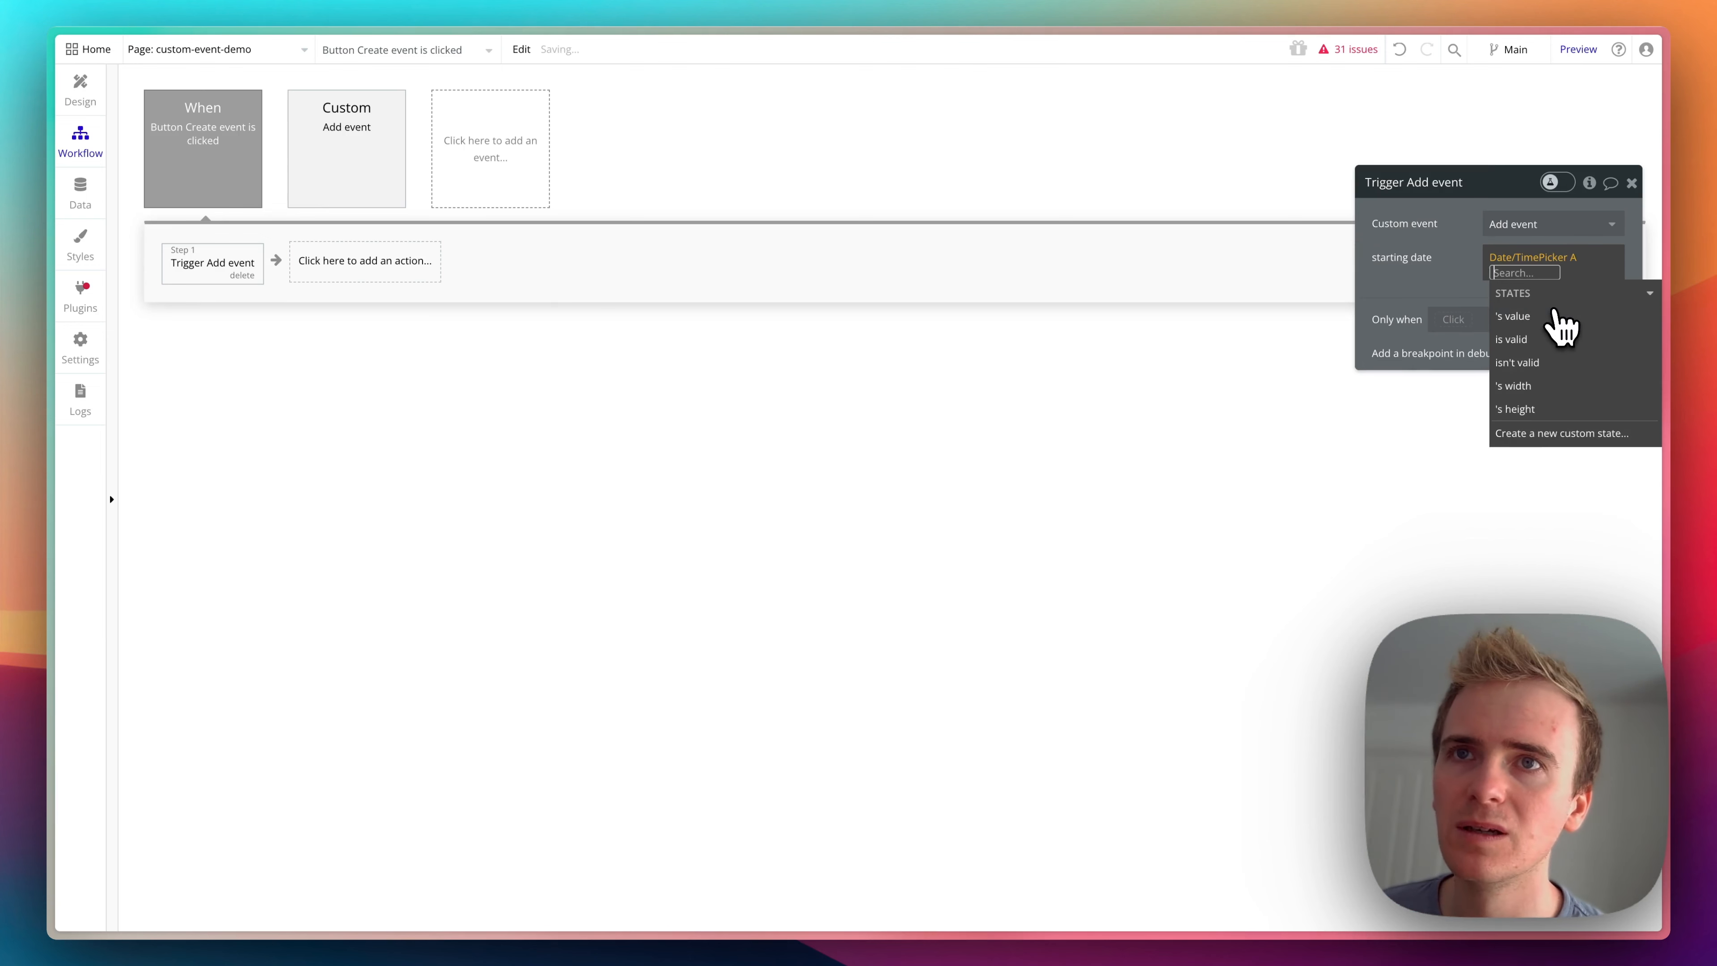
left_click(1526, 330)
left_click(1427, 292)
- Add a Create a new thing action of type Event as the first step of the Add event custom event
left_click(305, 169)
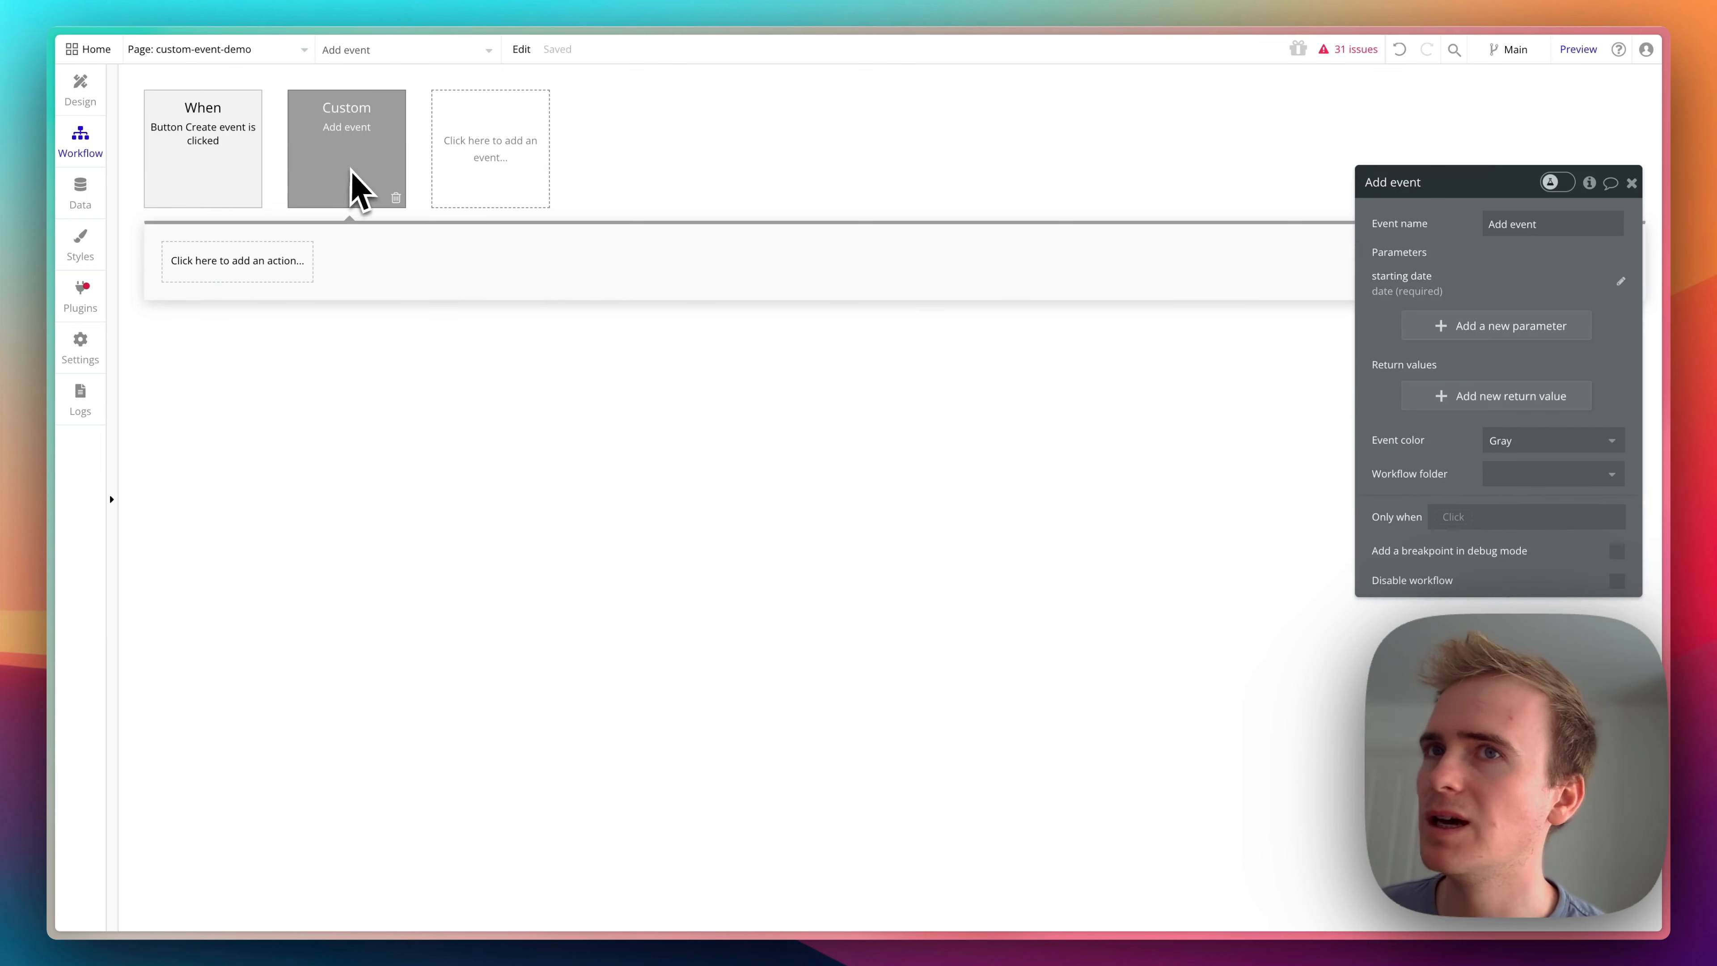
left_click(225, 265)
type("create")
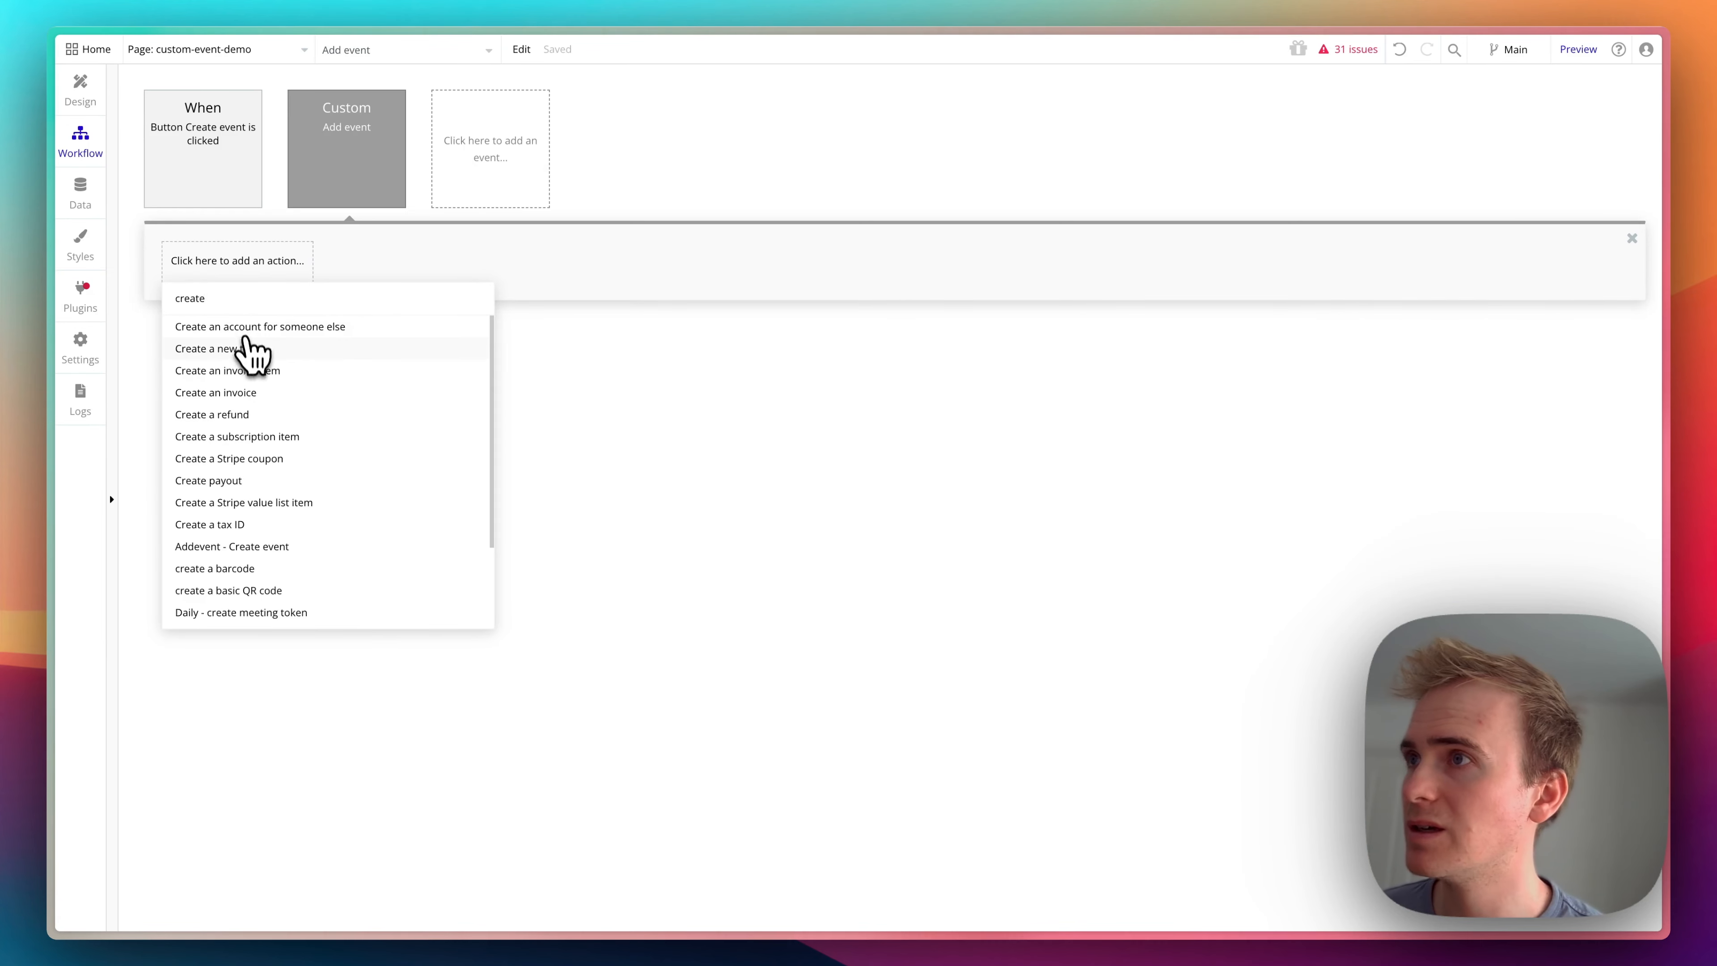
left_click(245, 345)
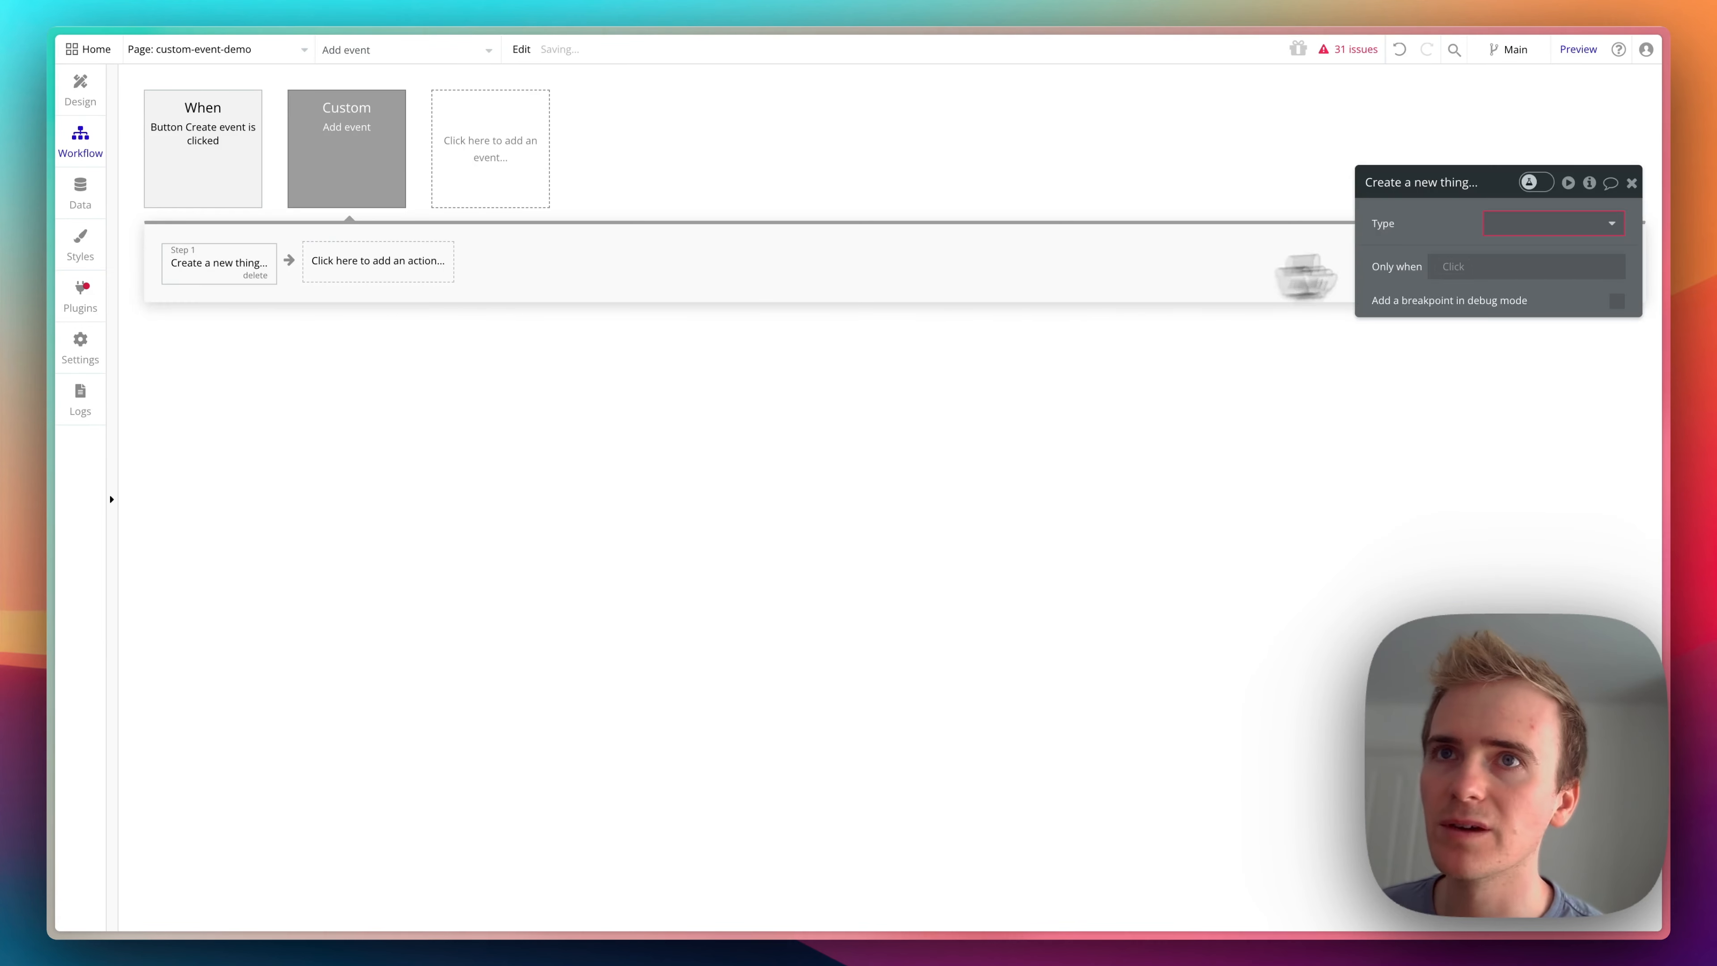
left_click(1548, 225)
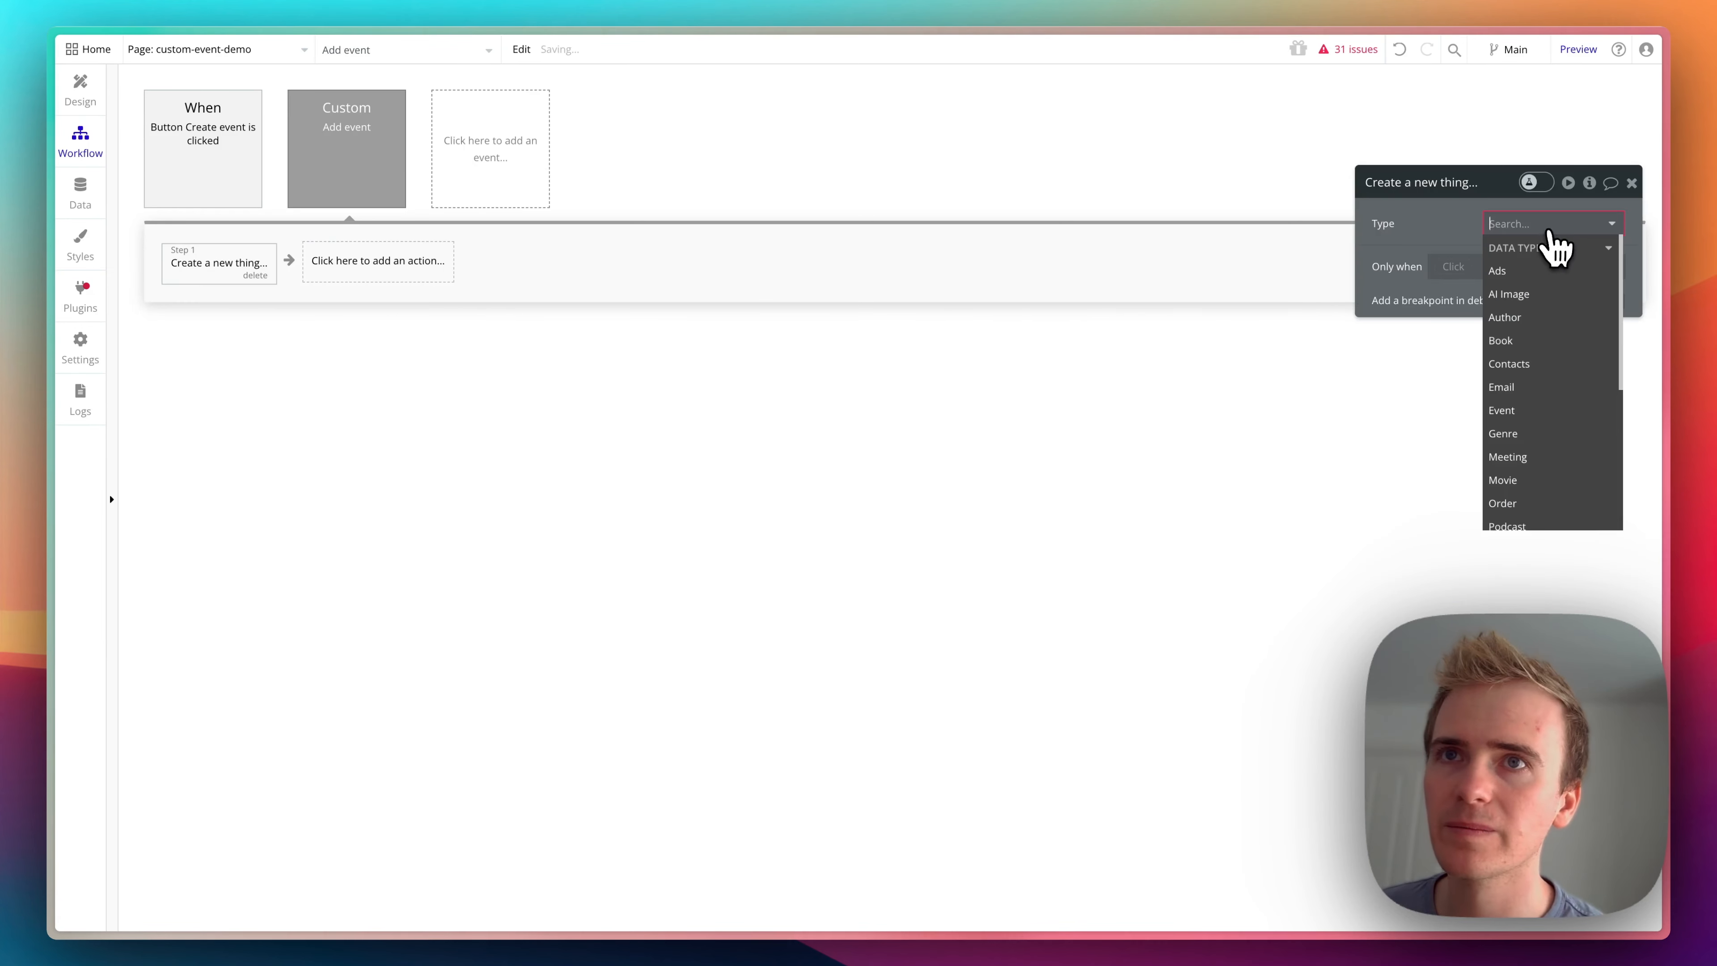
left_click(1505, 410)
- Set the new Event's Date field to the starting date parameter plus 7 days
left_click(1459, 270)
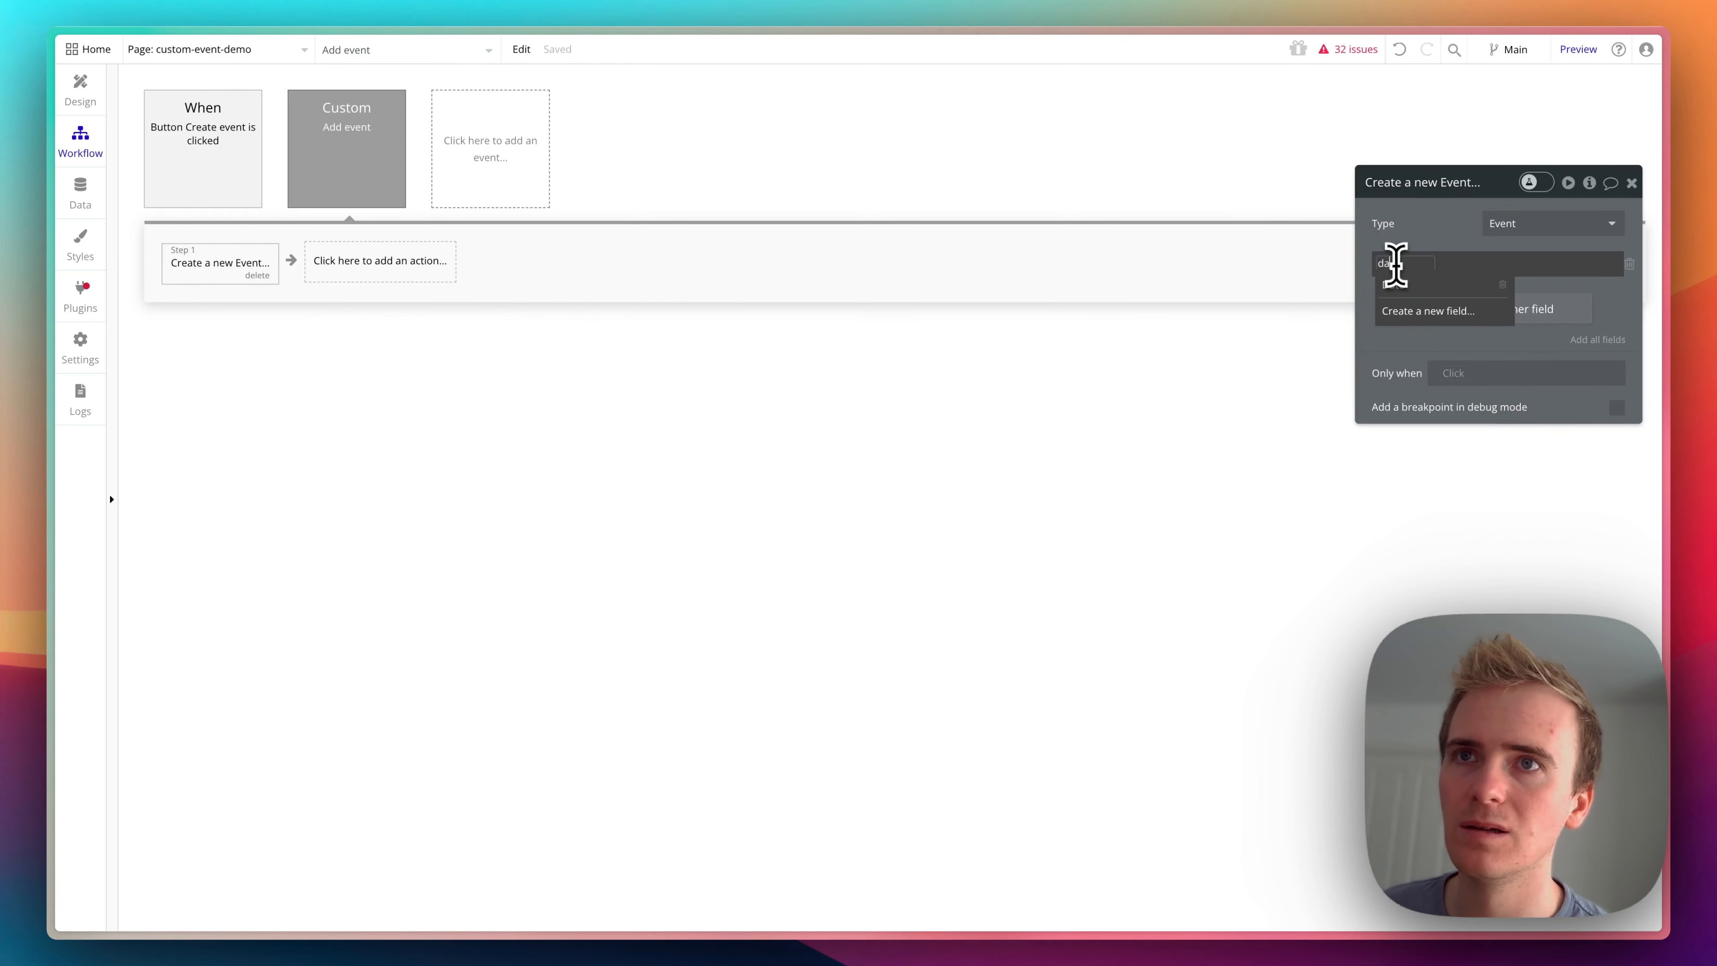
left_click(1397, 285)
left_click(1434, 262)
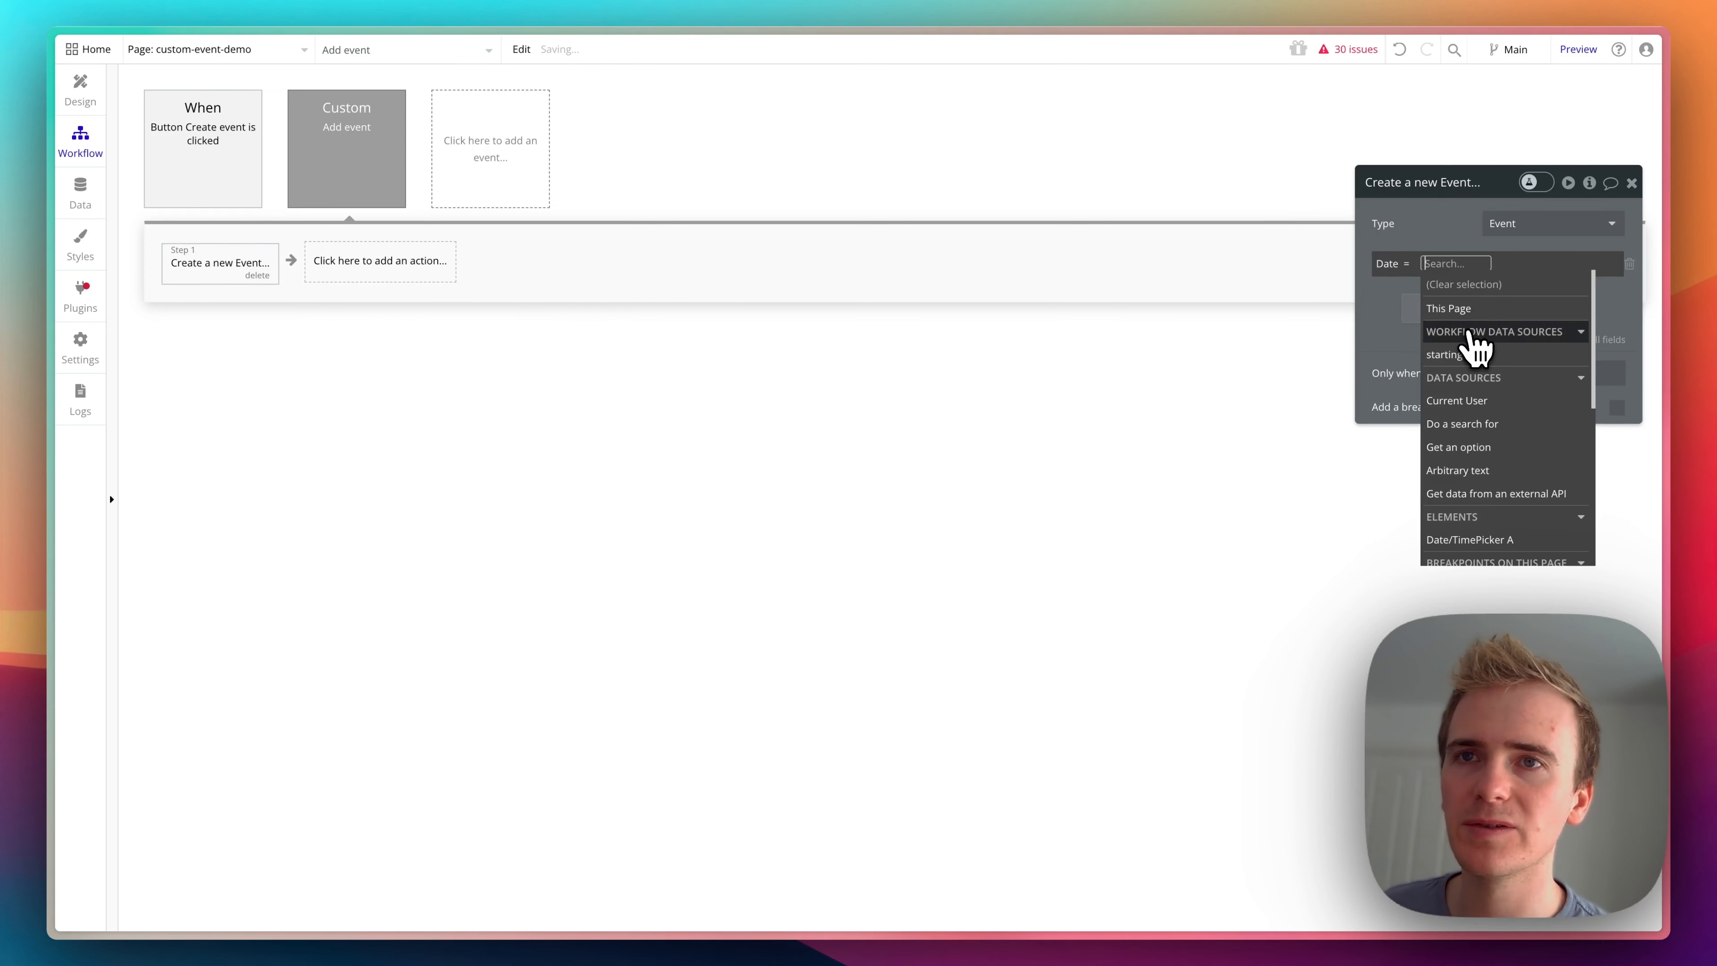
left_click(1474, 356)
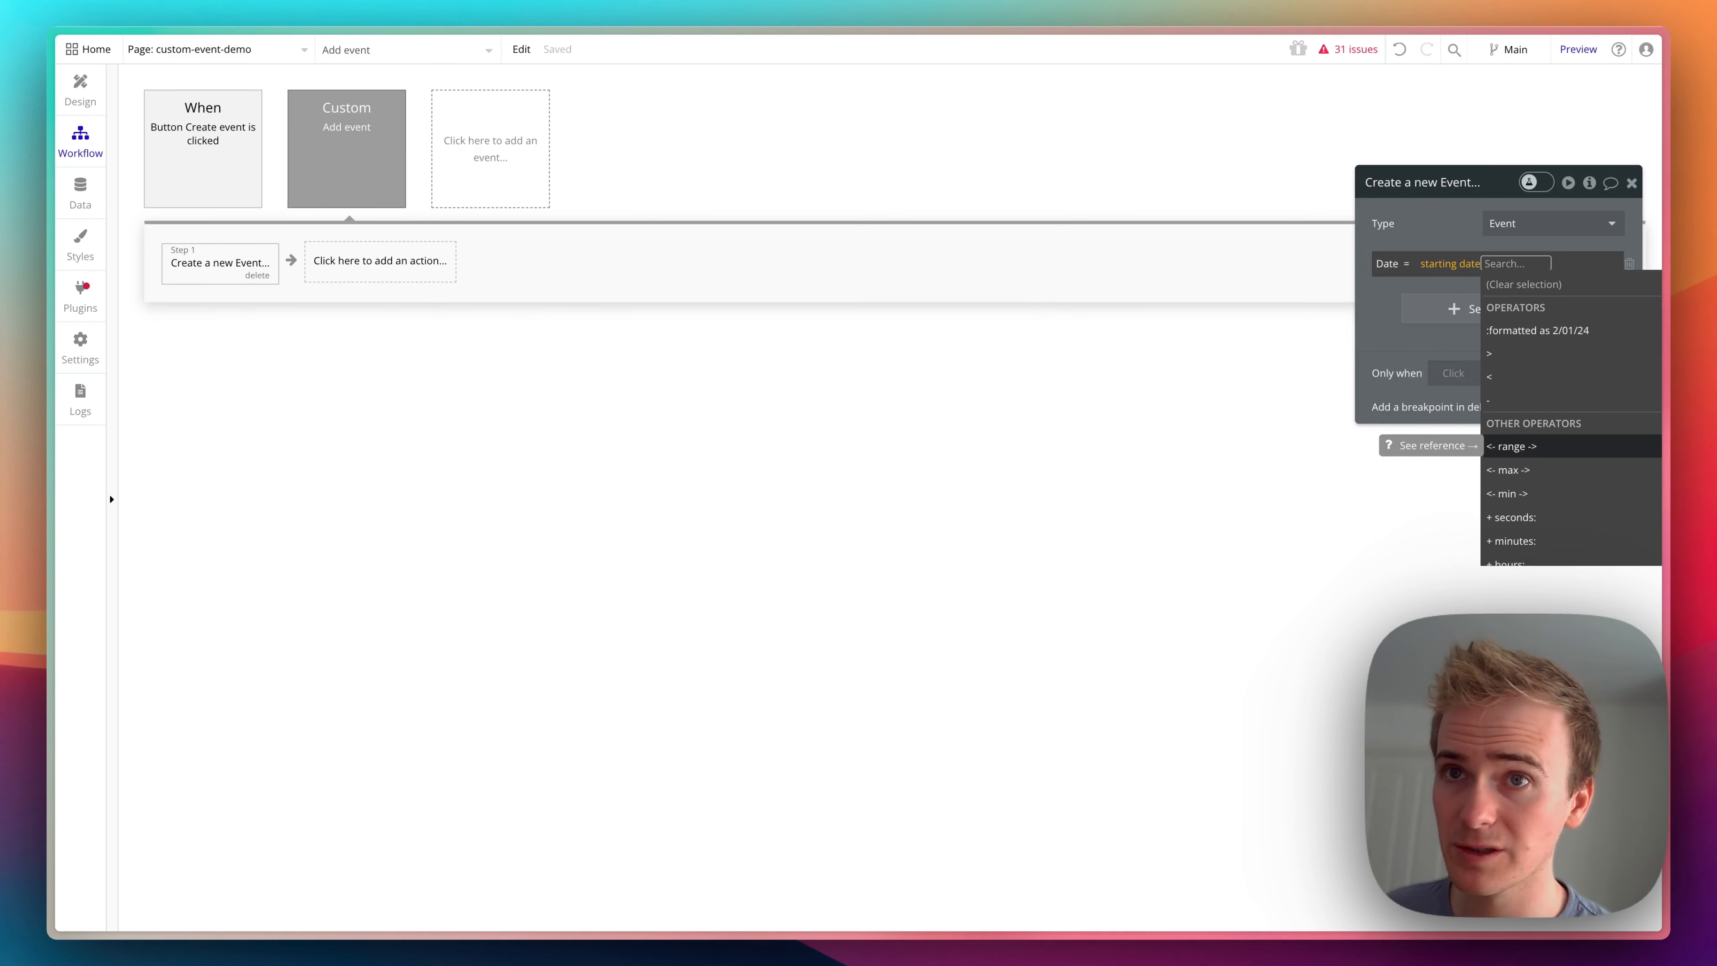
scroll(1541, 395, "down", 3)
left_click(1513, 376)
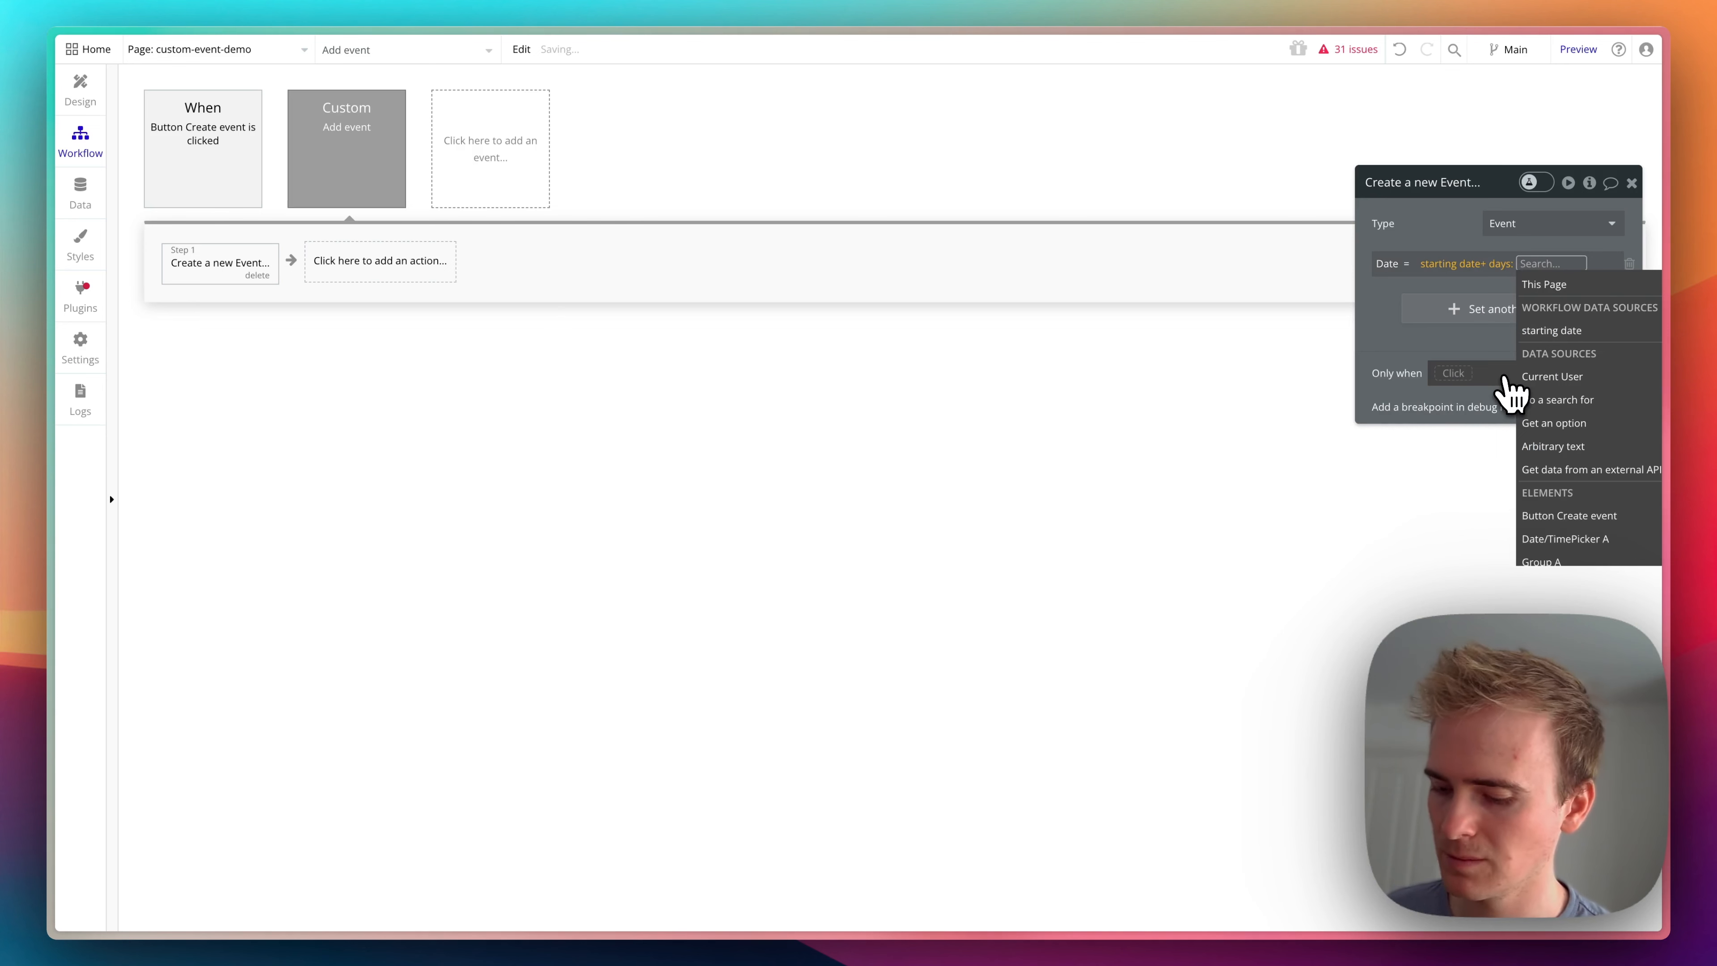
type("7")
key("Return")
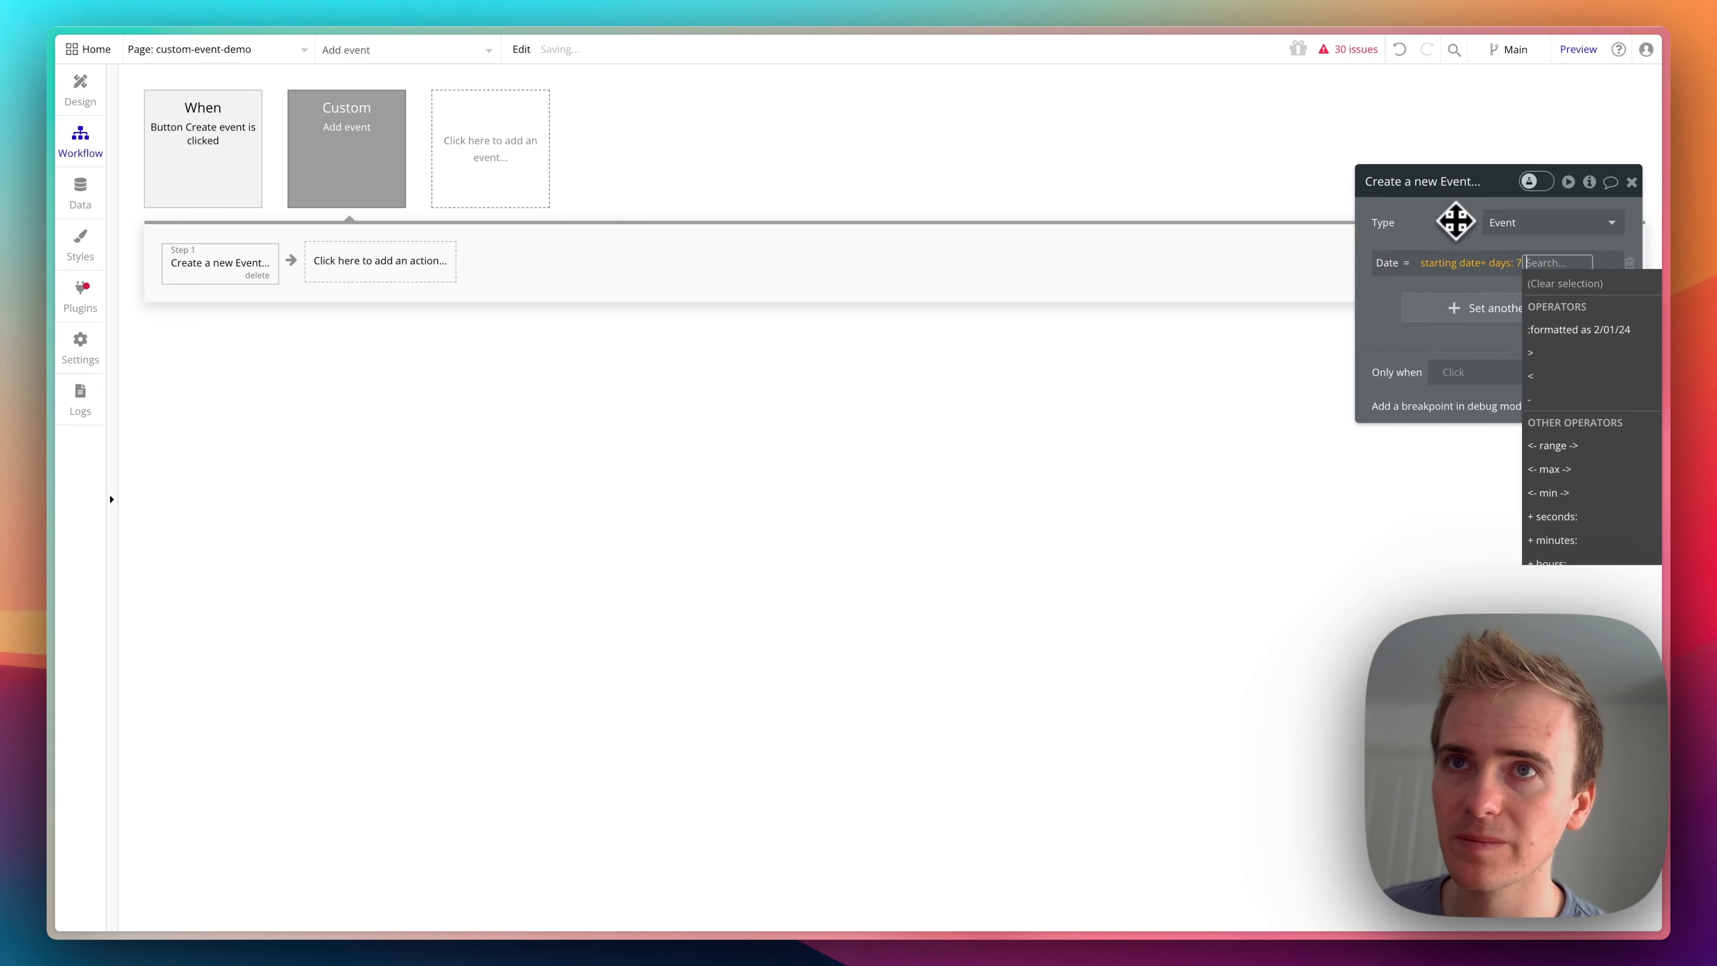
left_click(1446, 231)
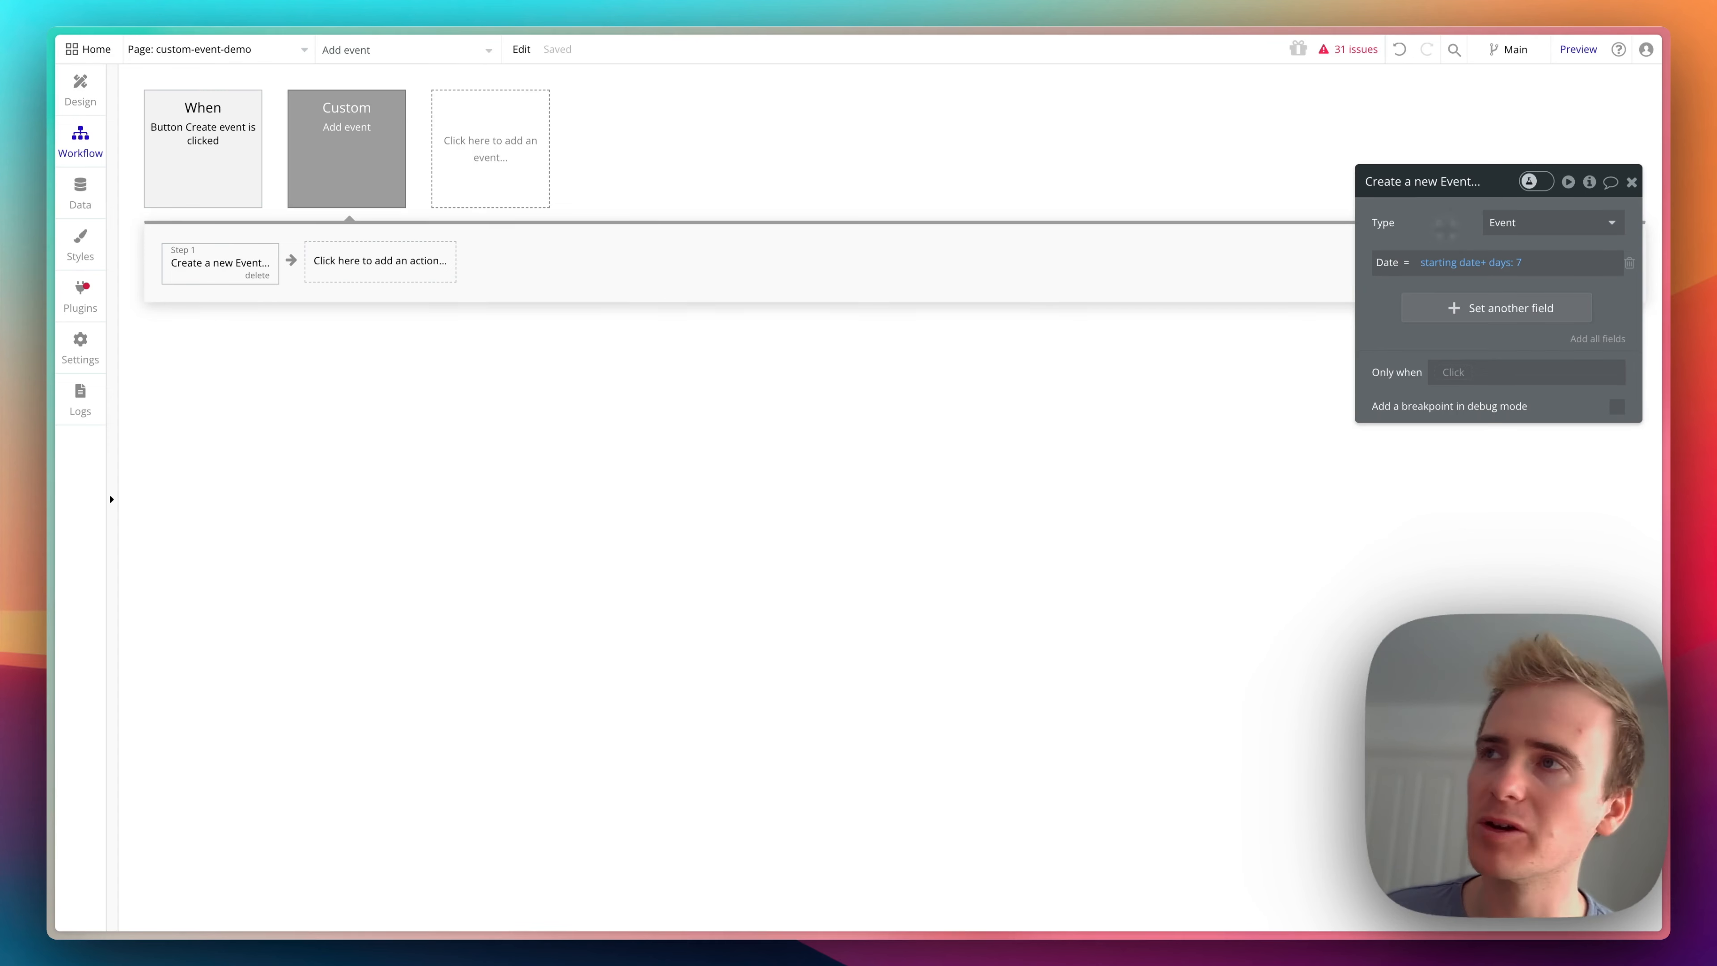
- Convert Group A on the page into a reusable element named "Menu Date Function"
left_click(82, 101)
left_click(868, 154)
right_click(871, 152)
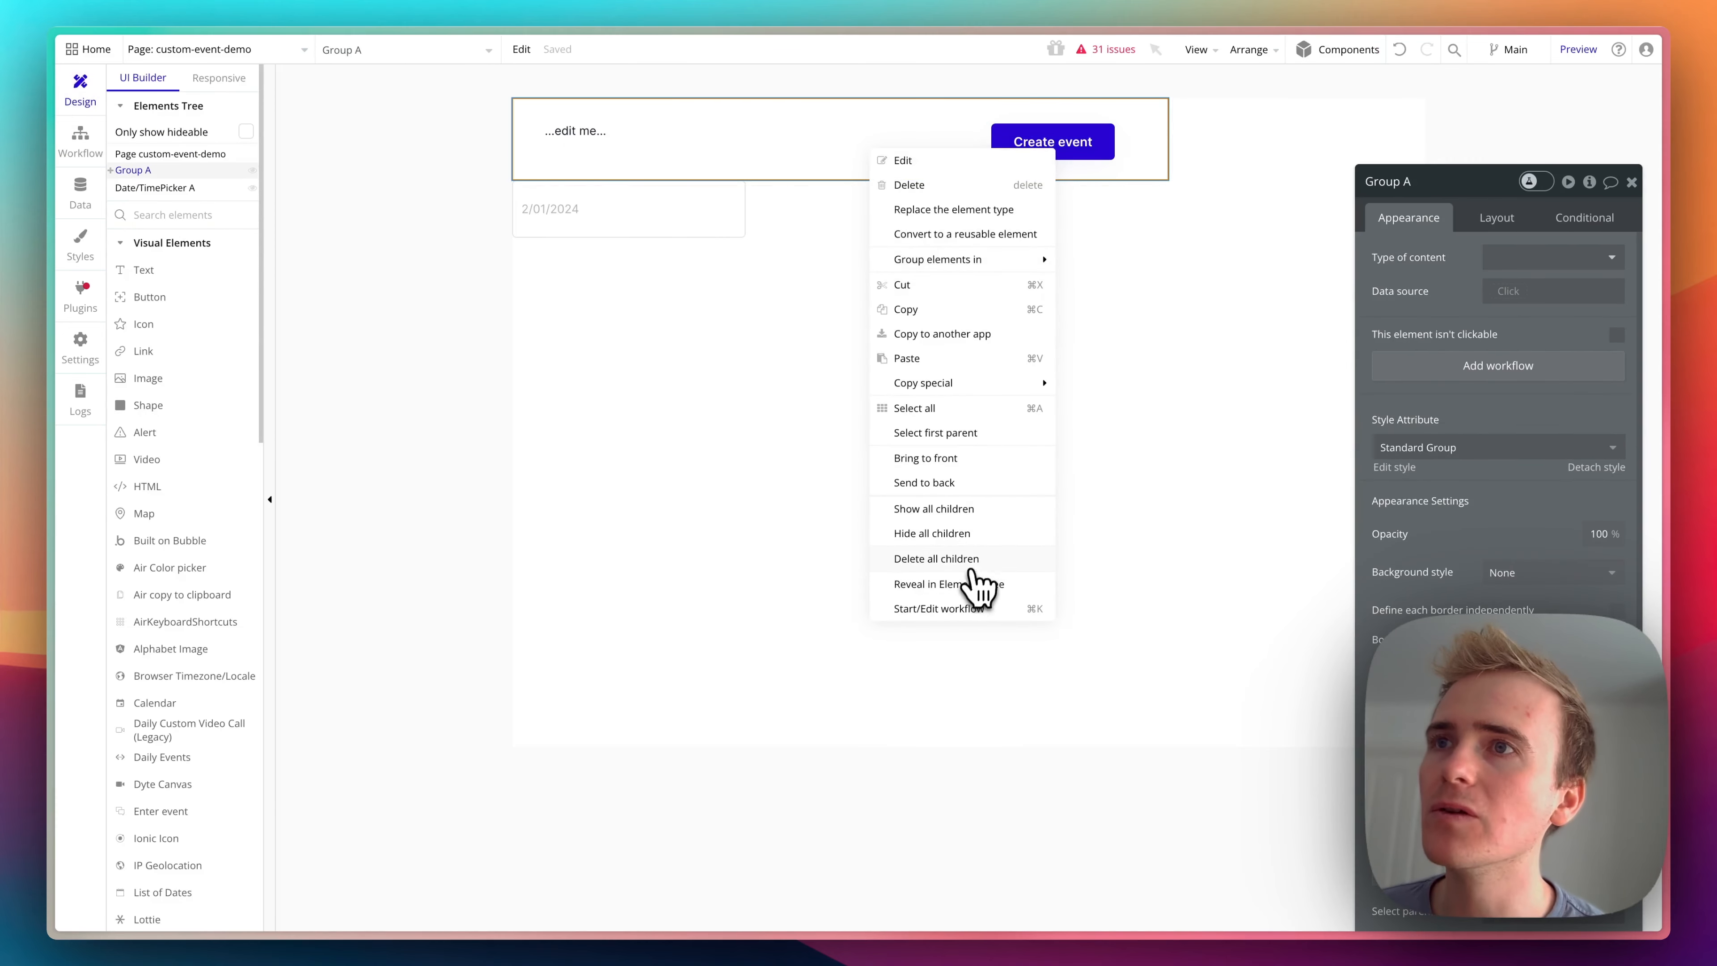
left_click(991, 234)
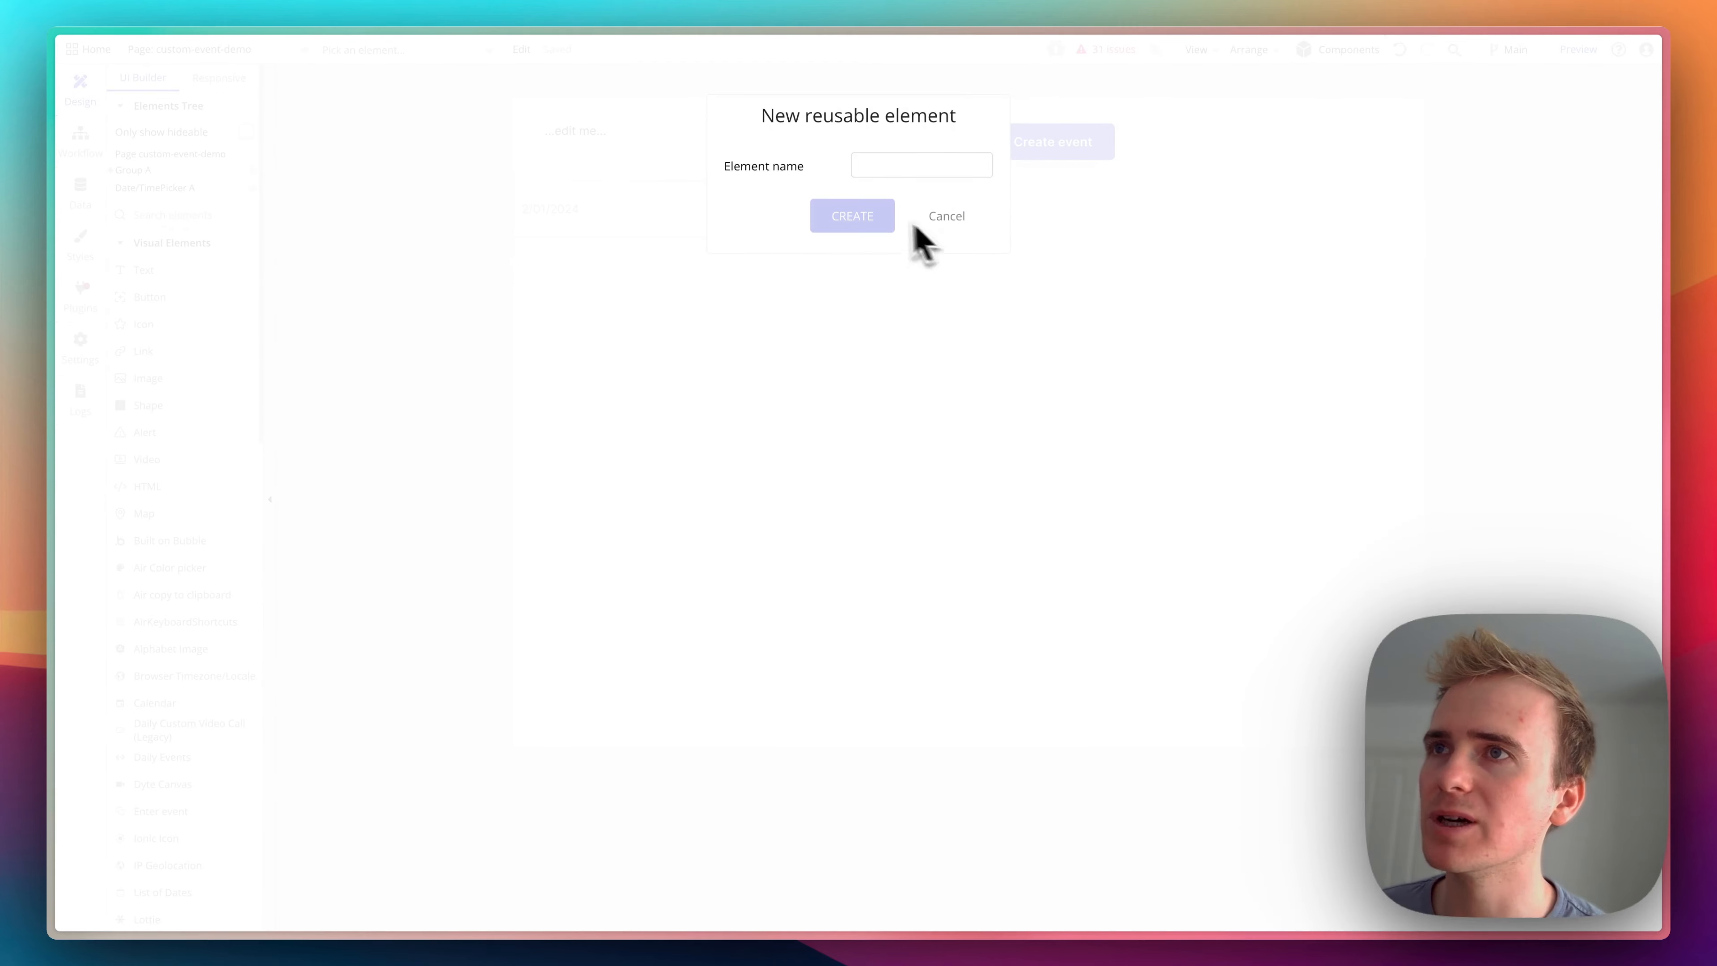
left_click(889, 169)
type("Menu Date Function")
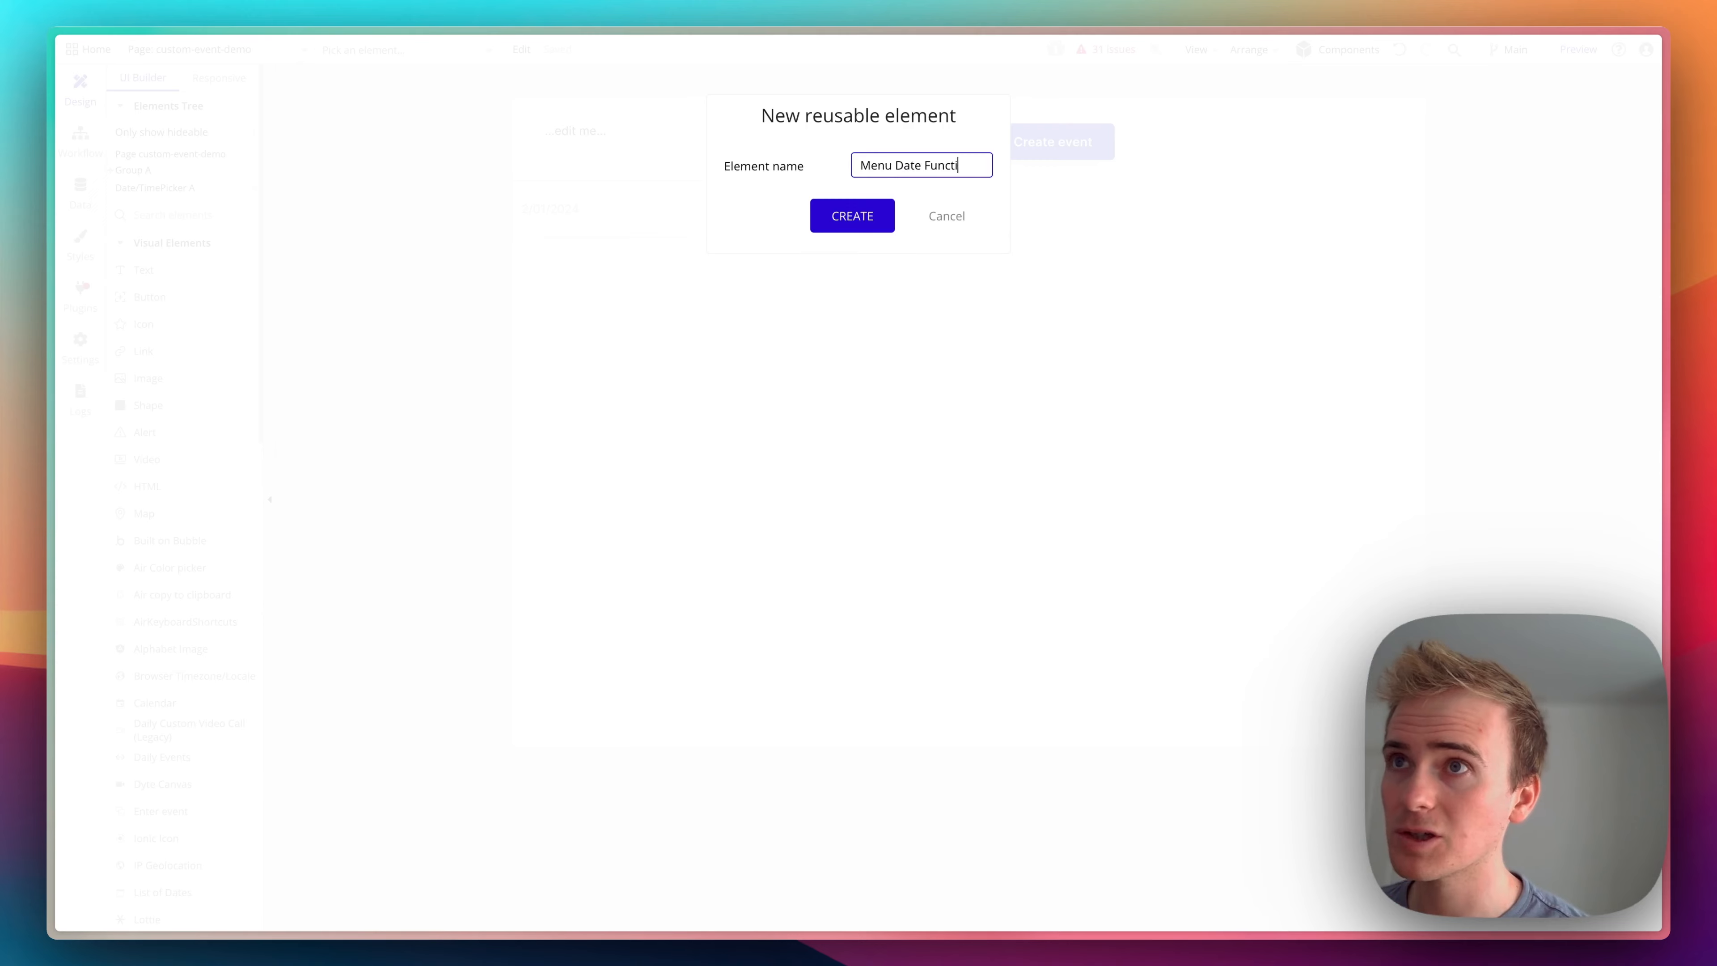
left_click(878, 222)
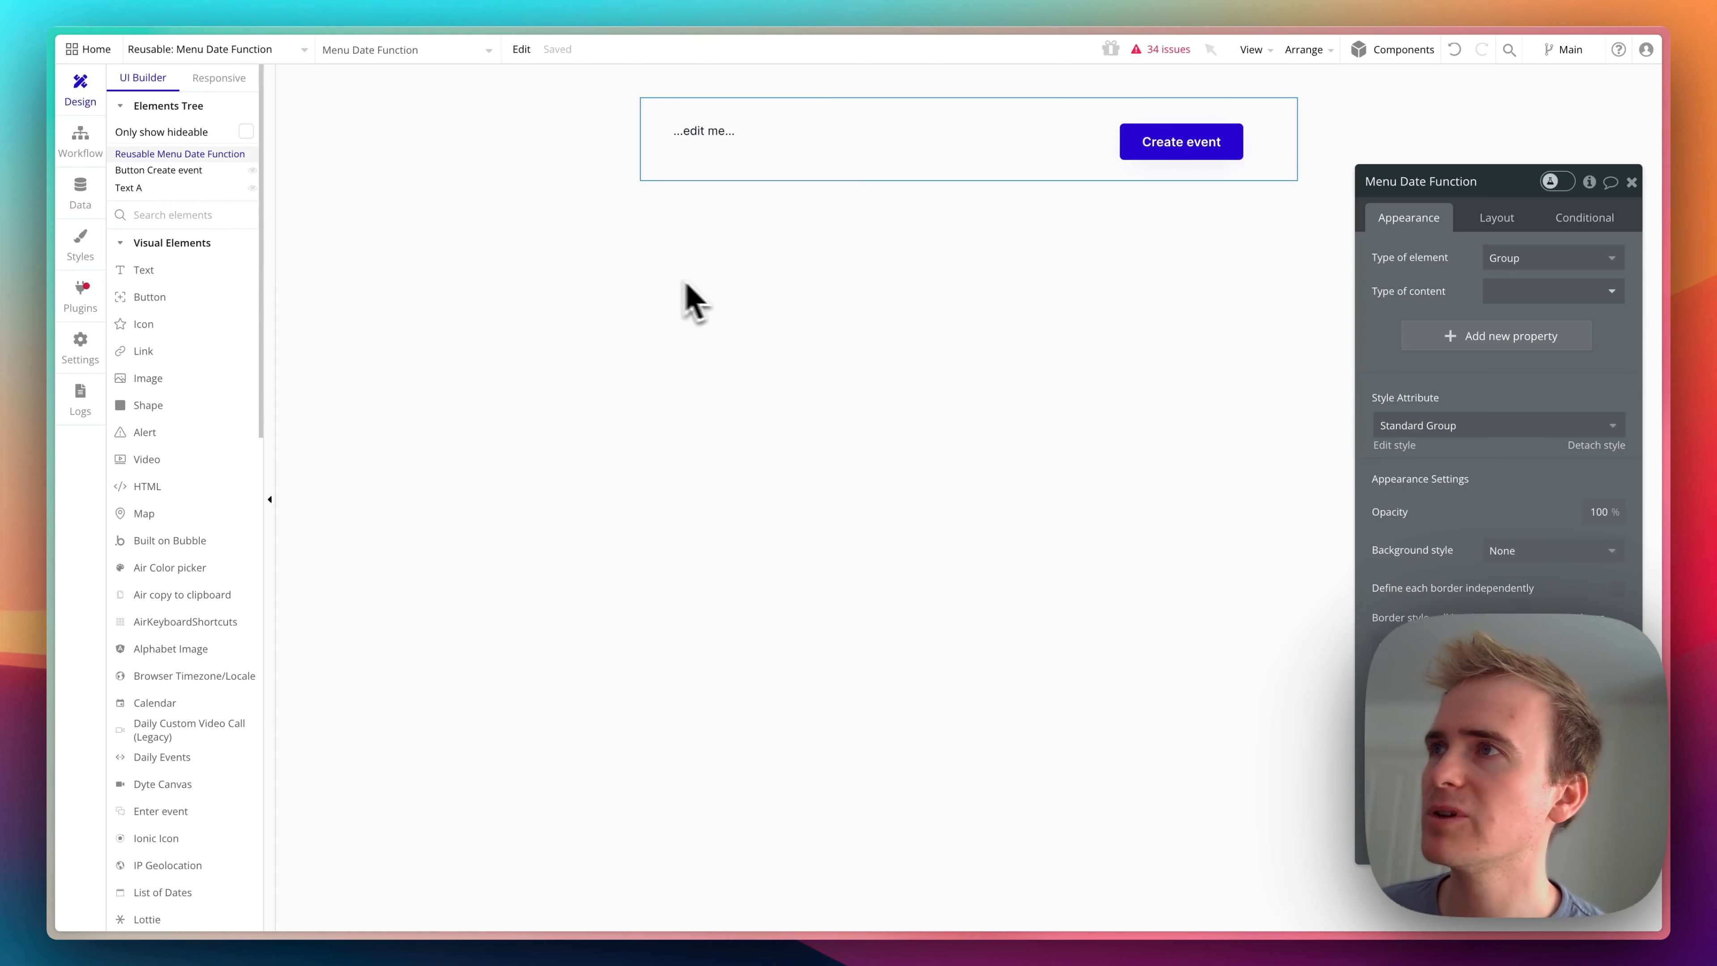
- Create a custom event named "Create new event" in the Menu Date Function reusable element's workflows
left_click(101, 157)
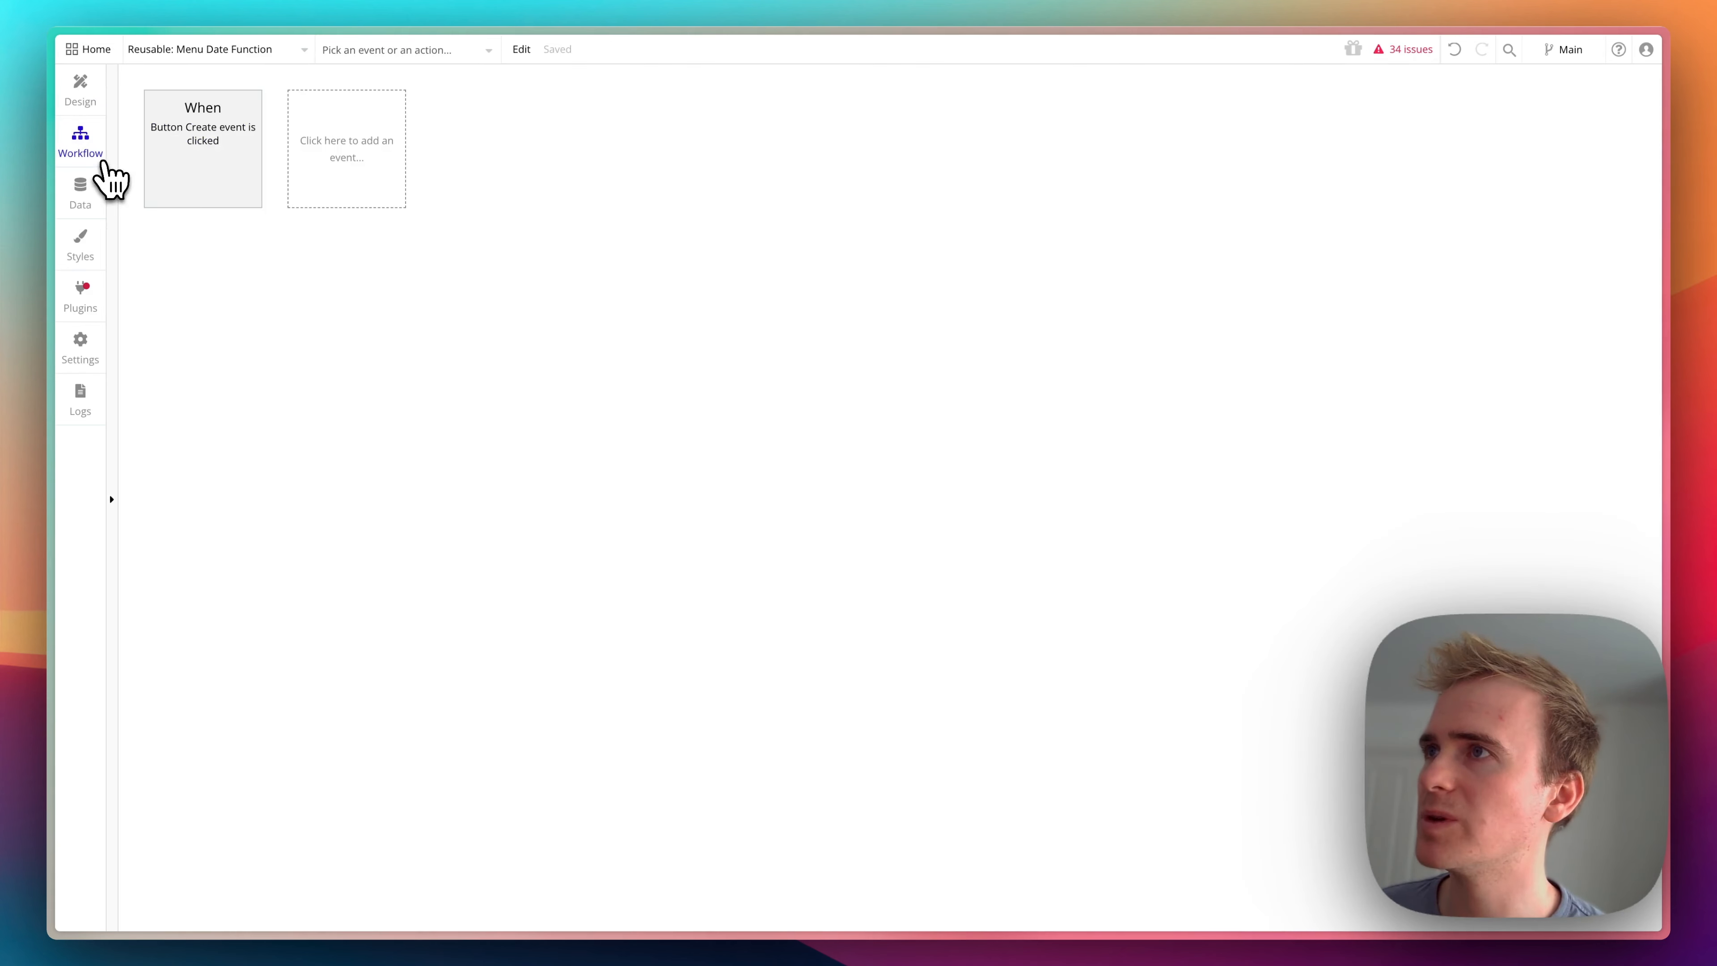
left_click(193, 172)
left_click(352, 170)
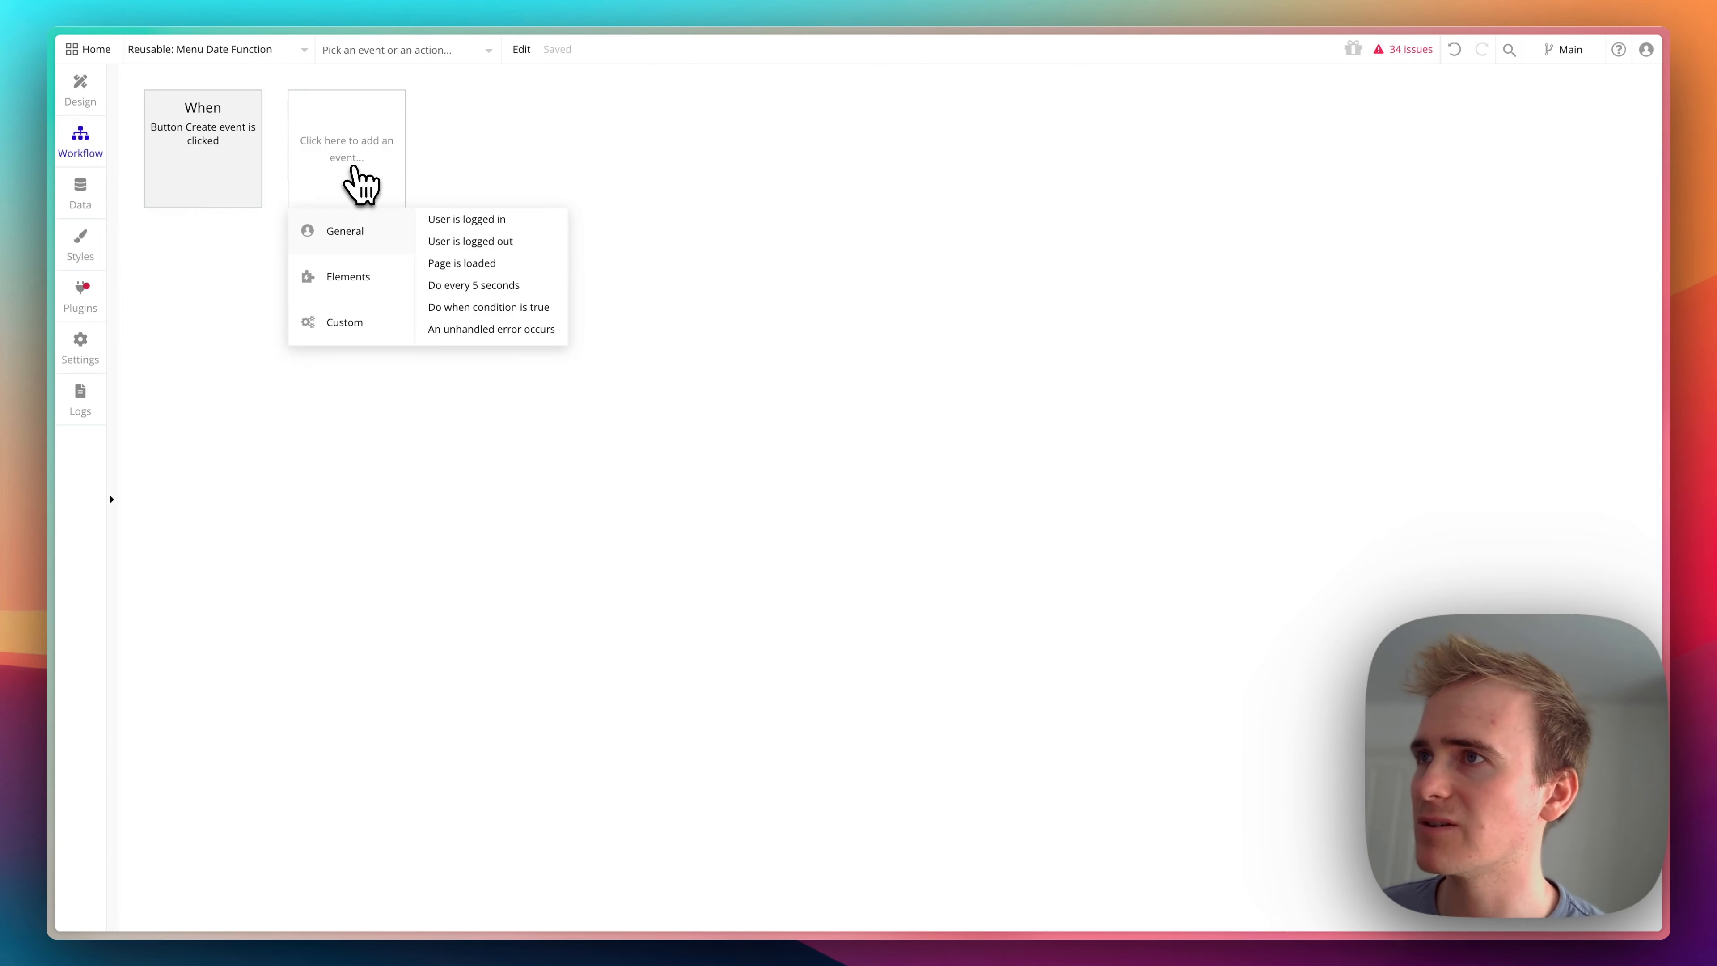
mouse_move(410, 318)
left_click(479, 219)
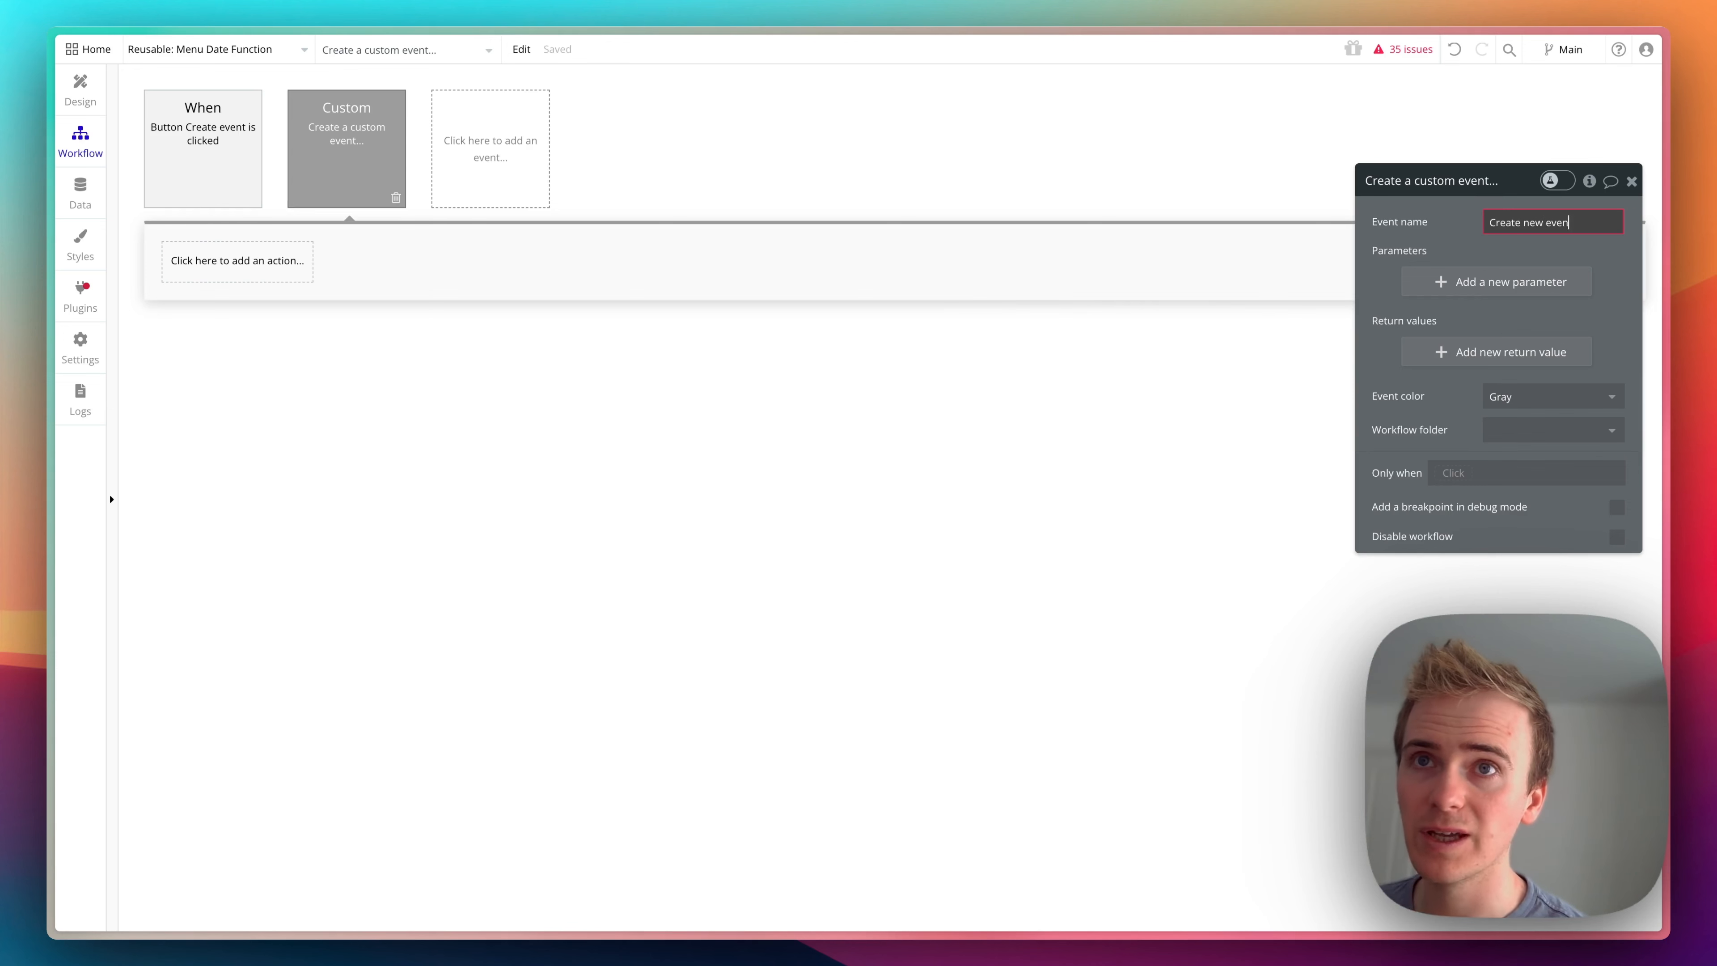
- Add a required parameter named "date" of type date to the Create new event custom event
left_click(1498, 282)
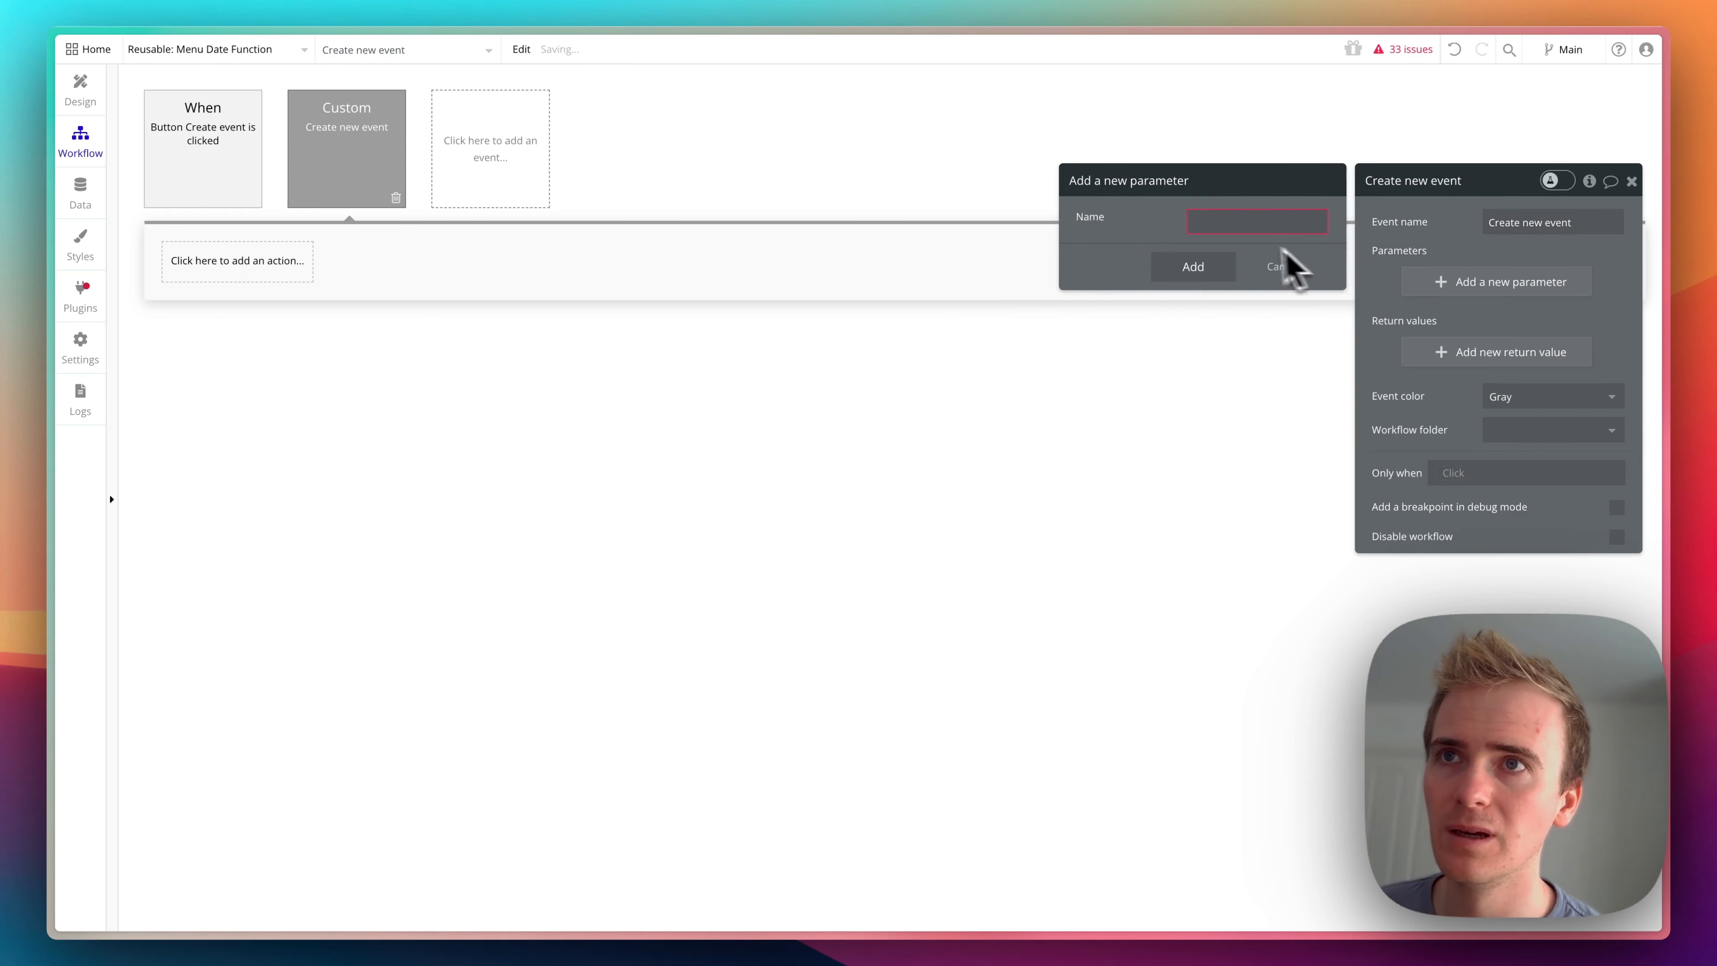
left_click(1246, 223)
type("date")
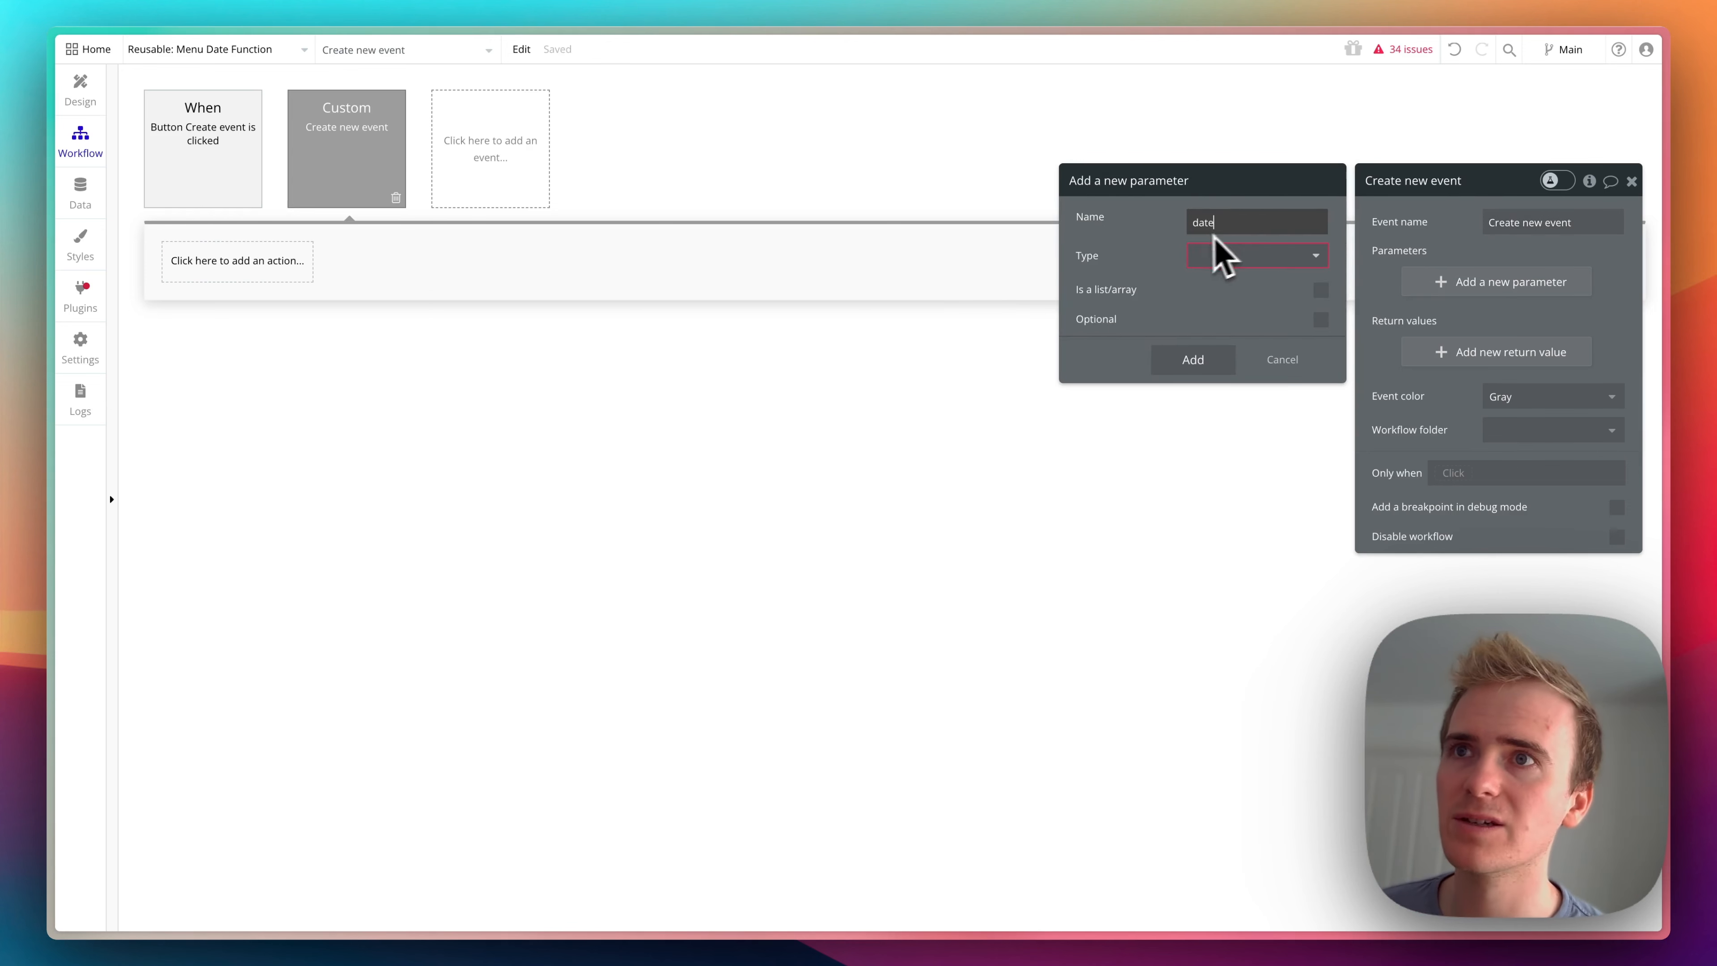
left_click(1207, 255)
type("date")
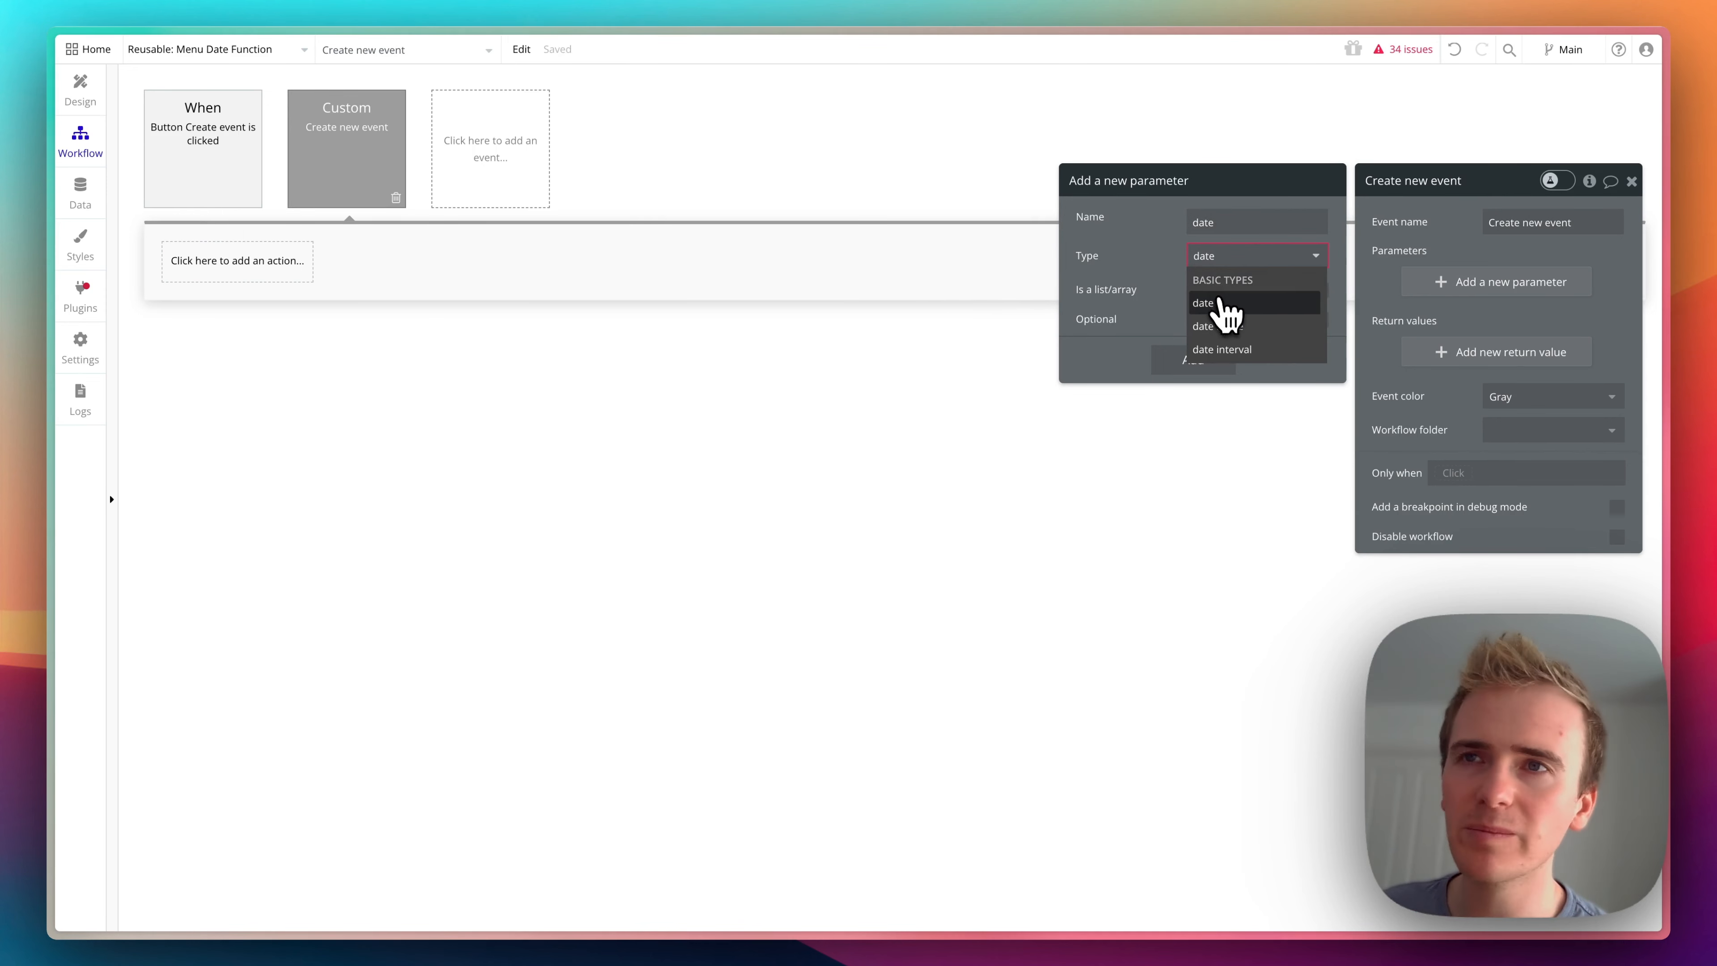
left_click(1214, 305)
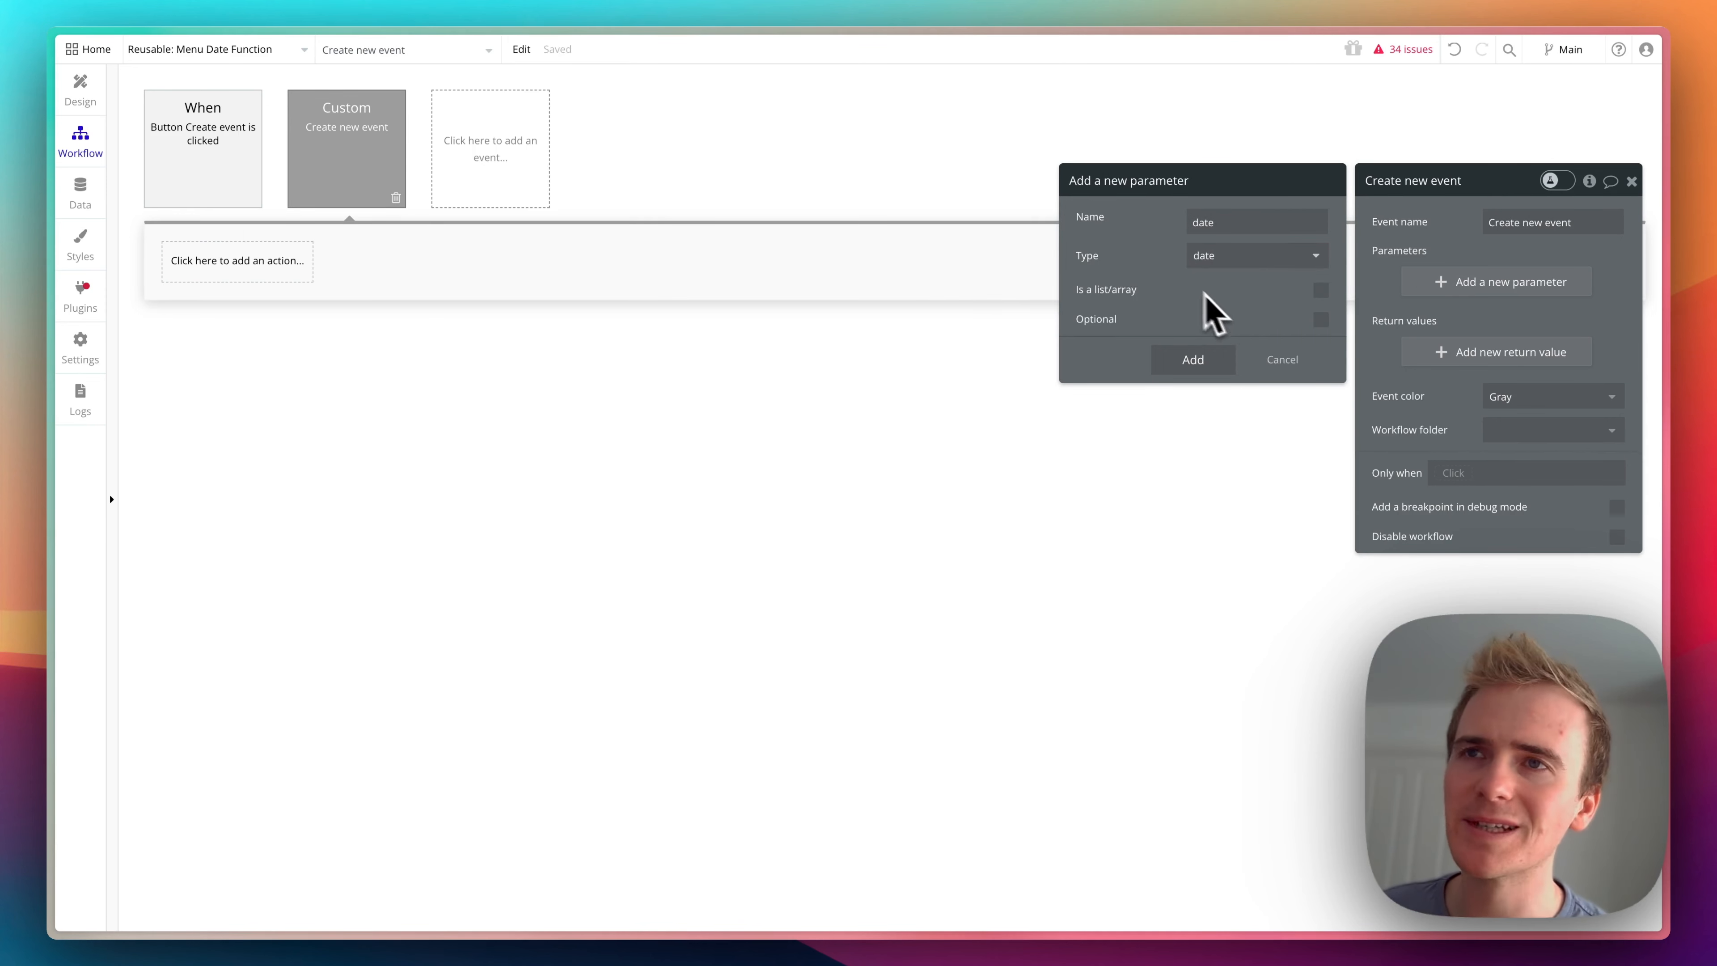
left_click(1193, 362)
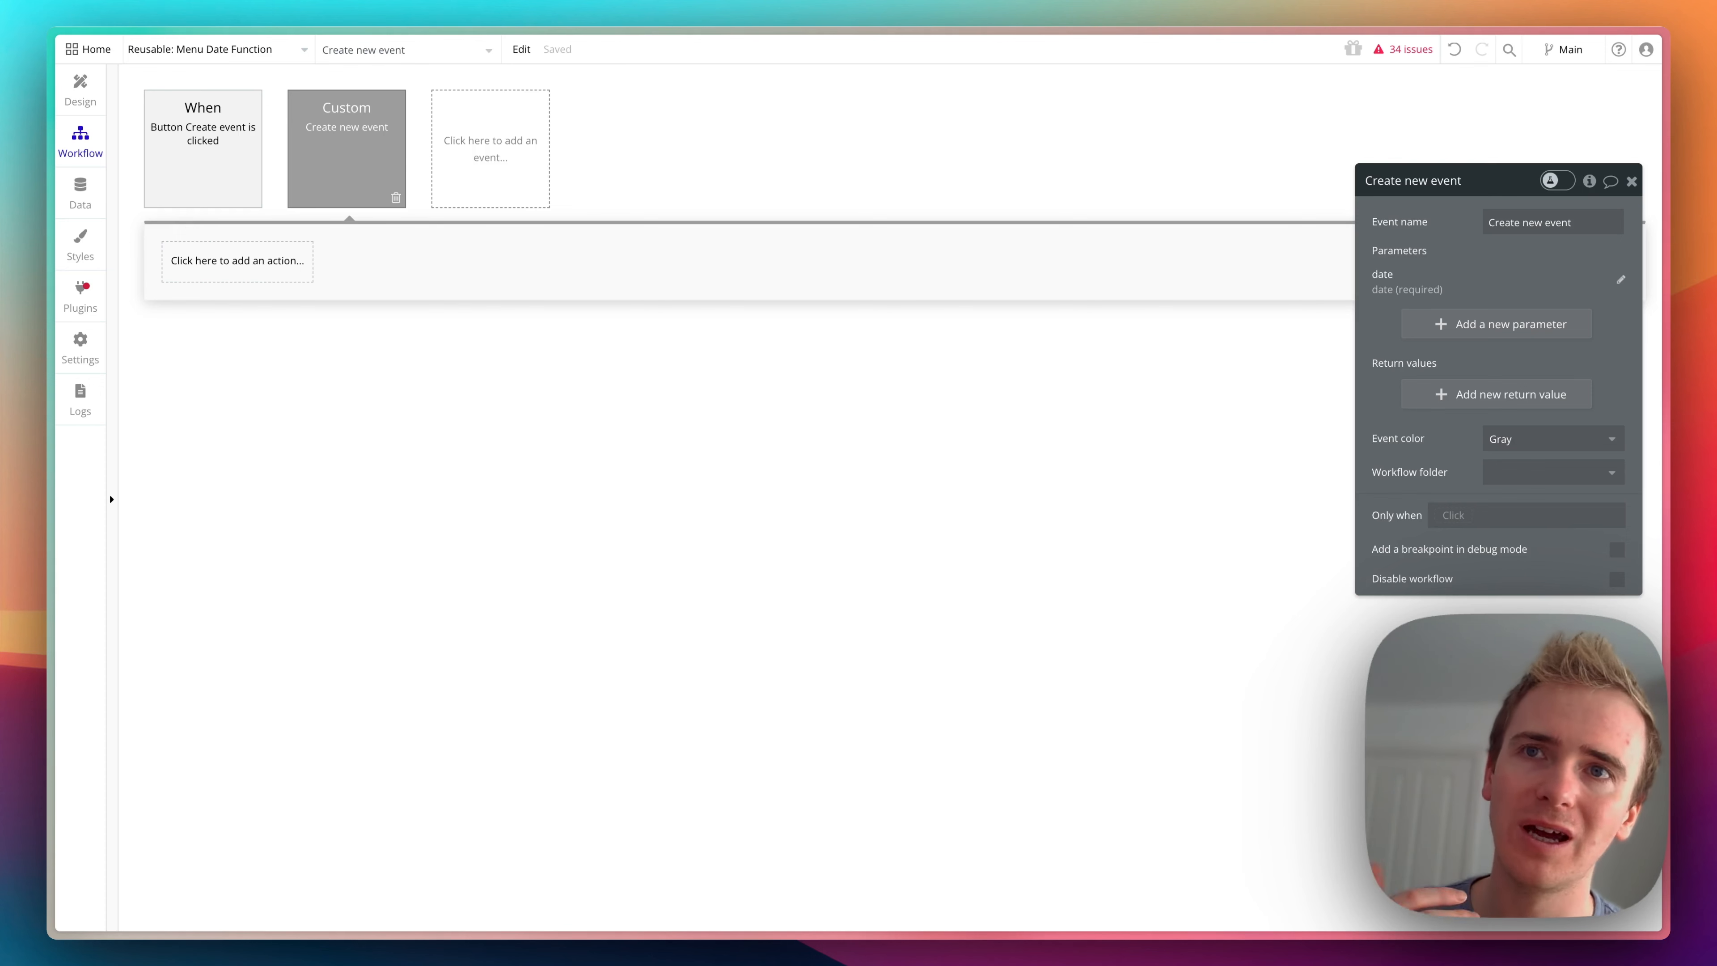
- Add a return value labelled "Event created" of type Event to the Create new event custom event
left_click(1474, 395)
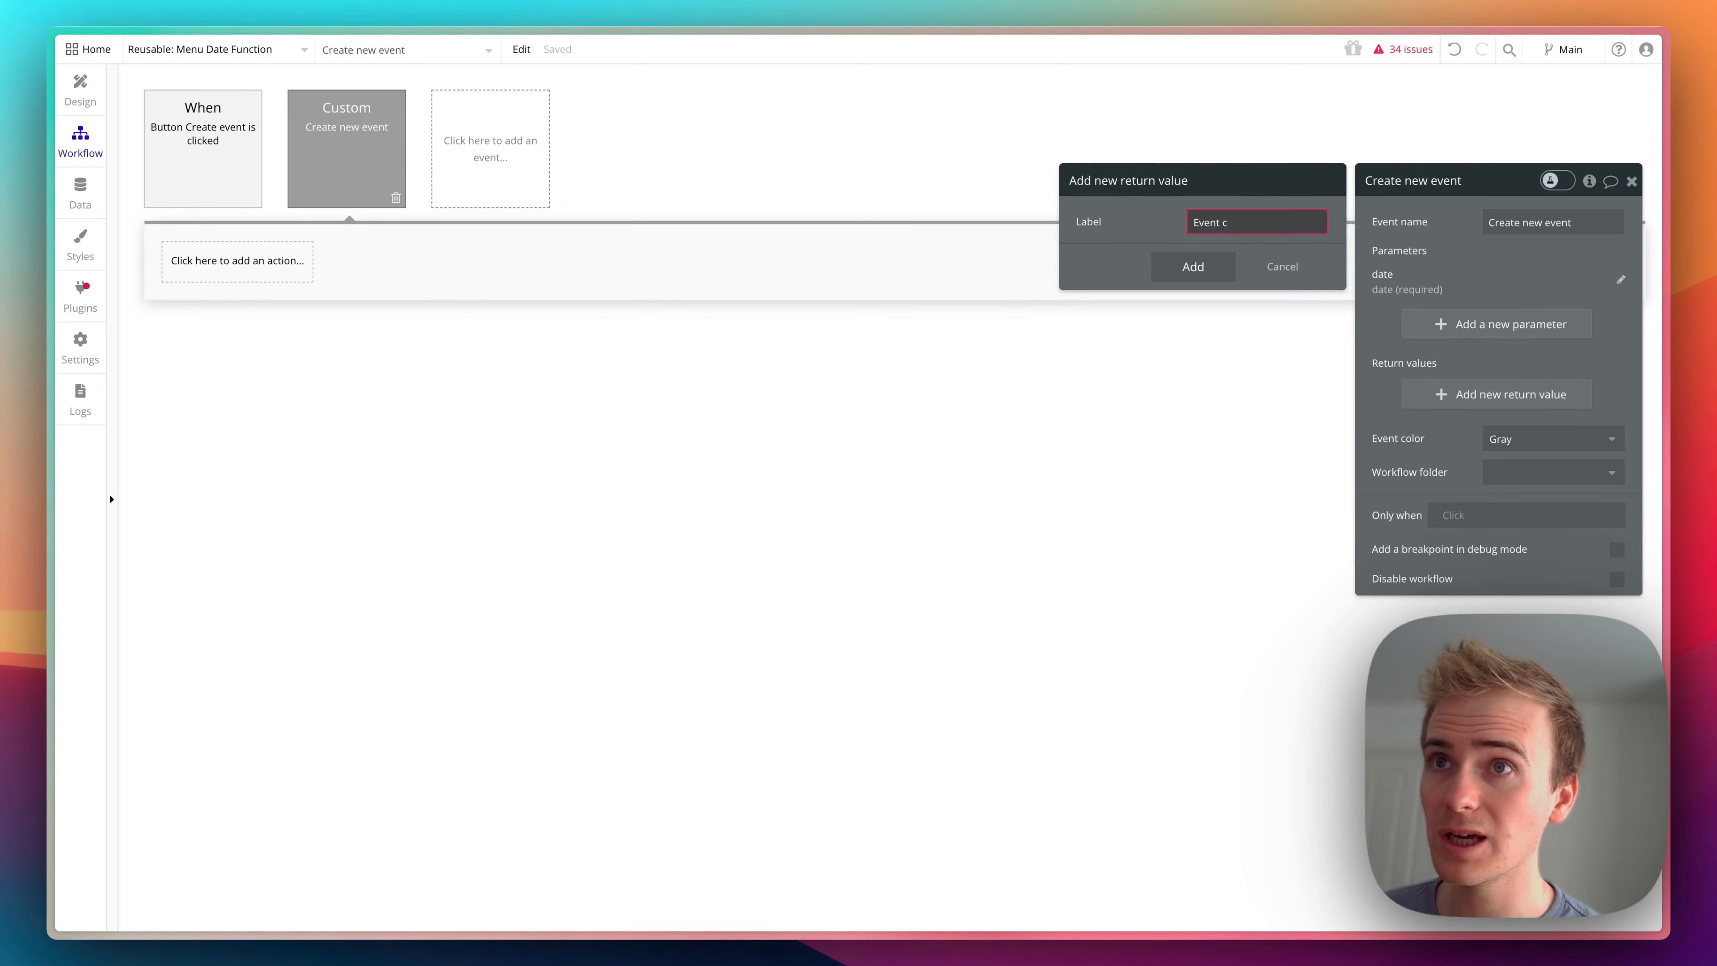
left_click(1229, 257)
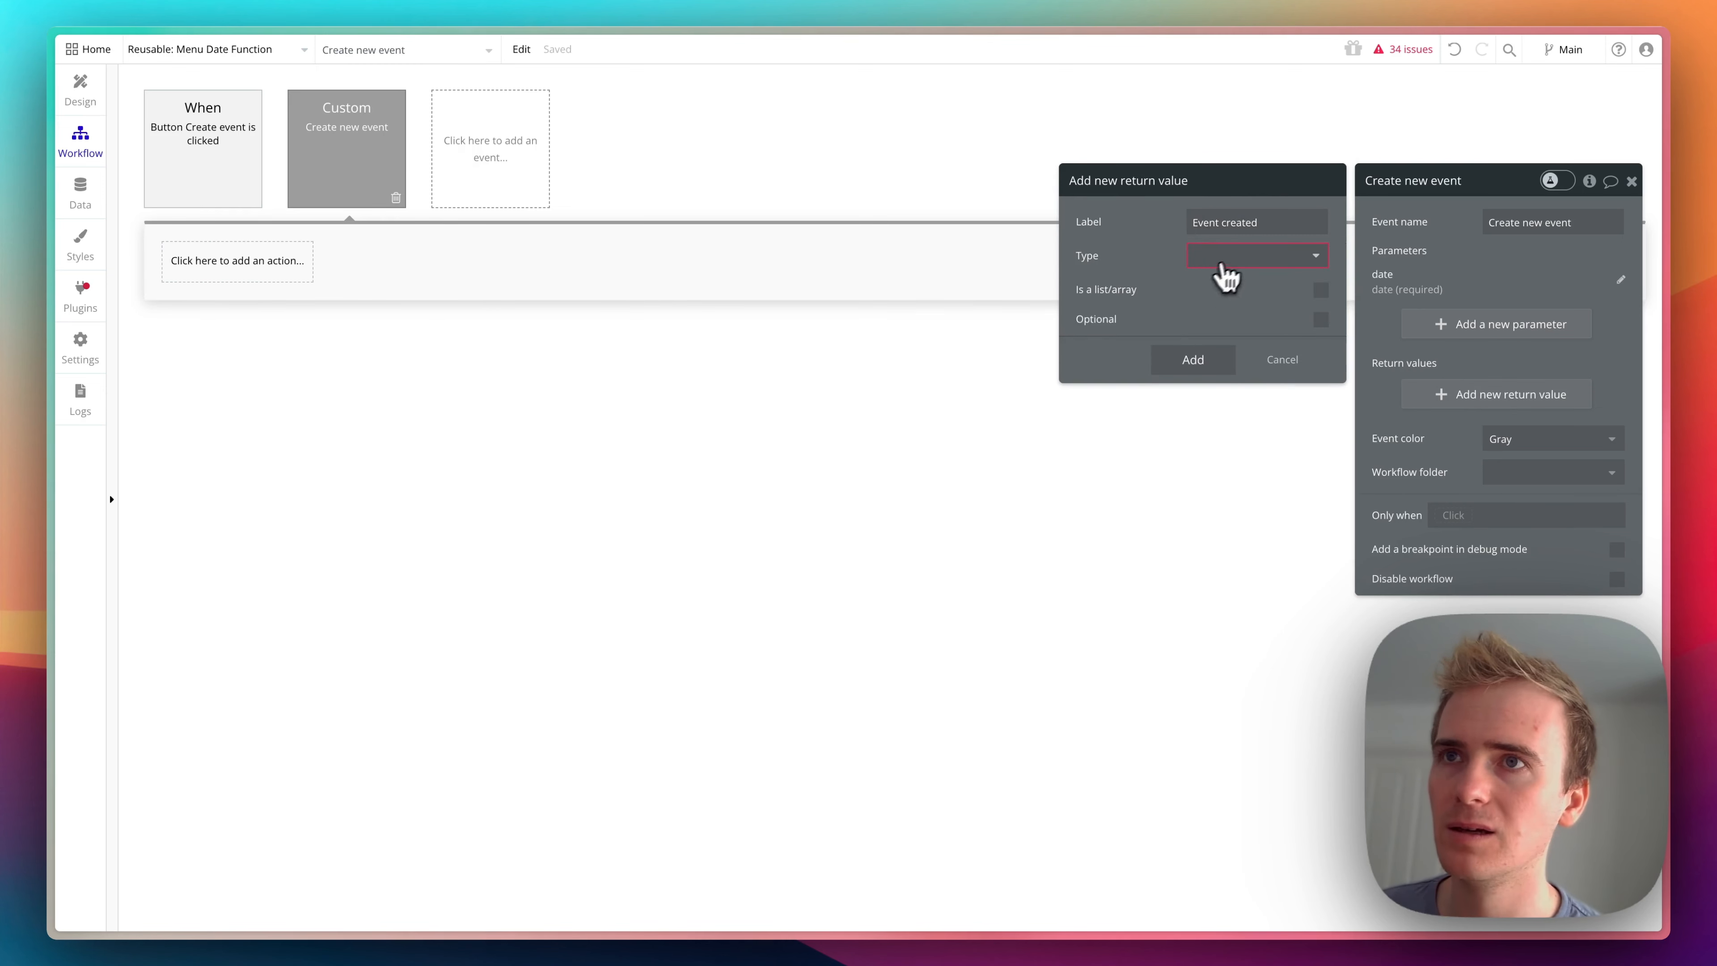
type("eve")
left_click(1216, 304)
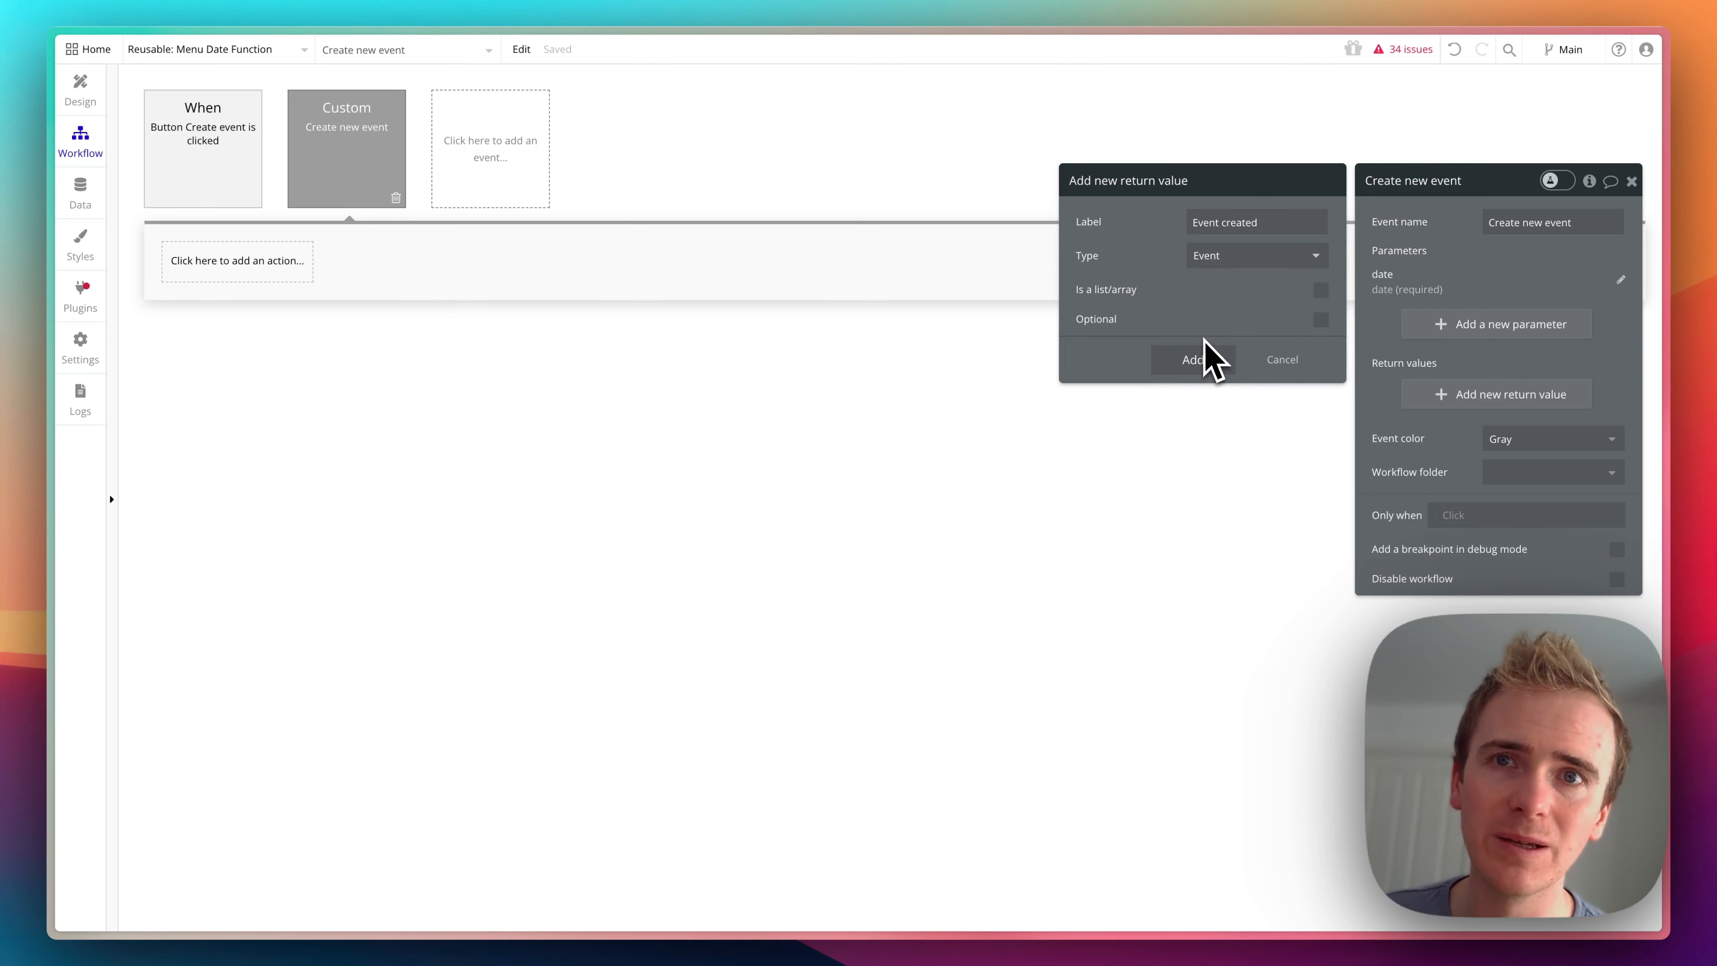
left_click(1195, 360)
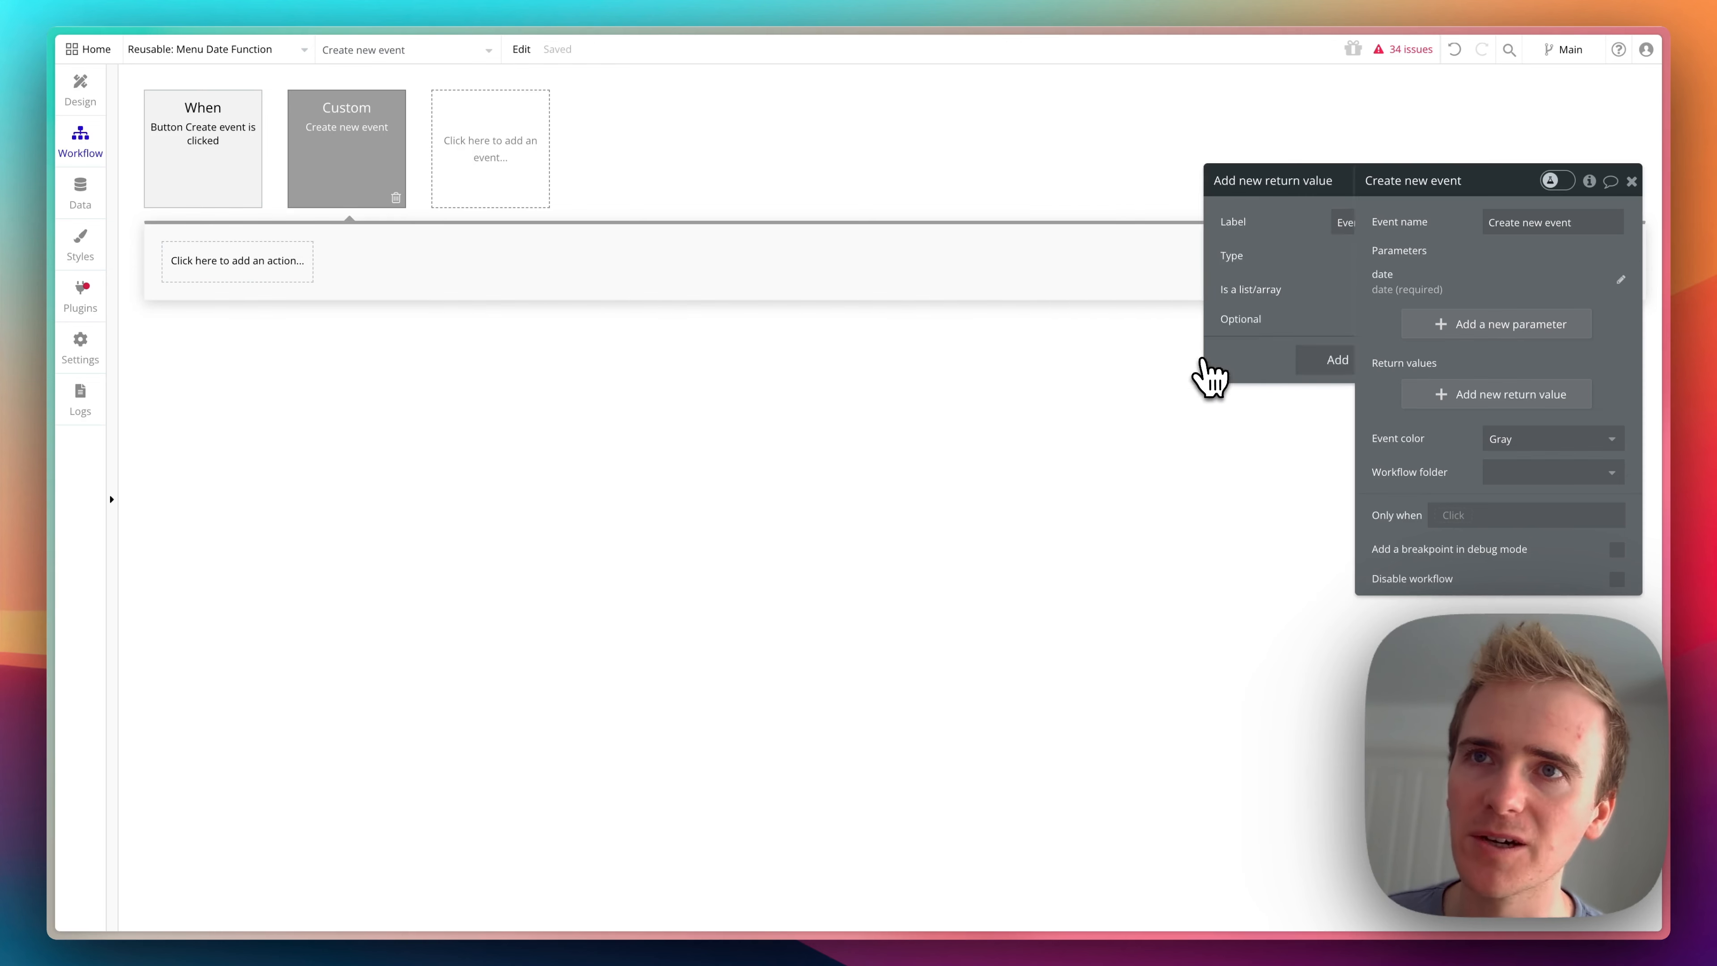
- Add a Create a new thing action of type Event to the Create new event custom event
mouse_move(112, 244)
left_click(279, 269)
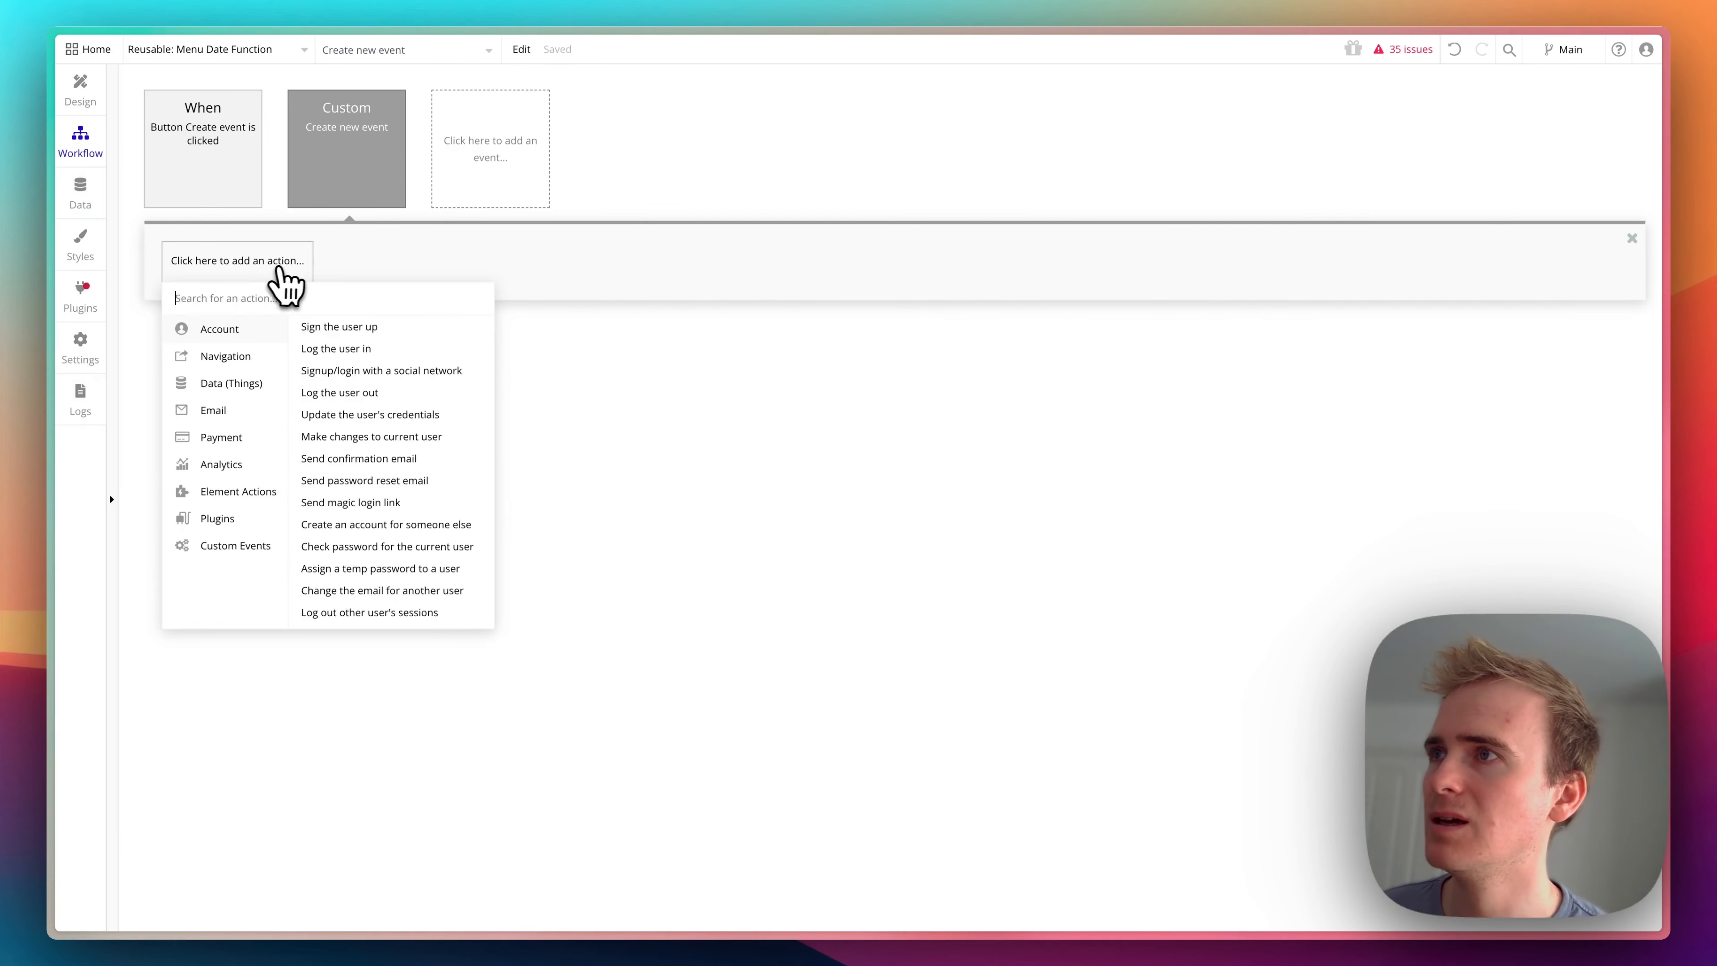
type("create")
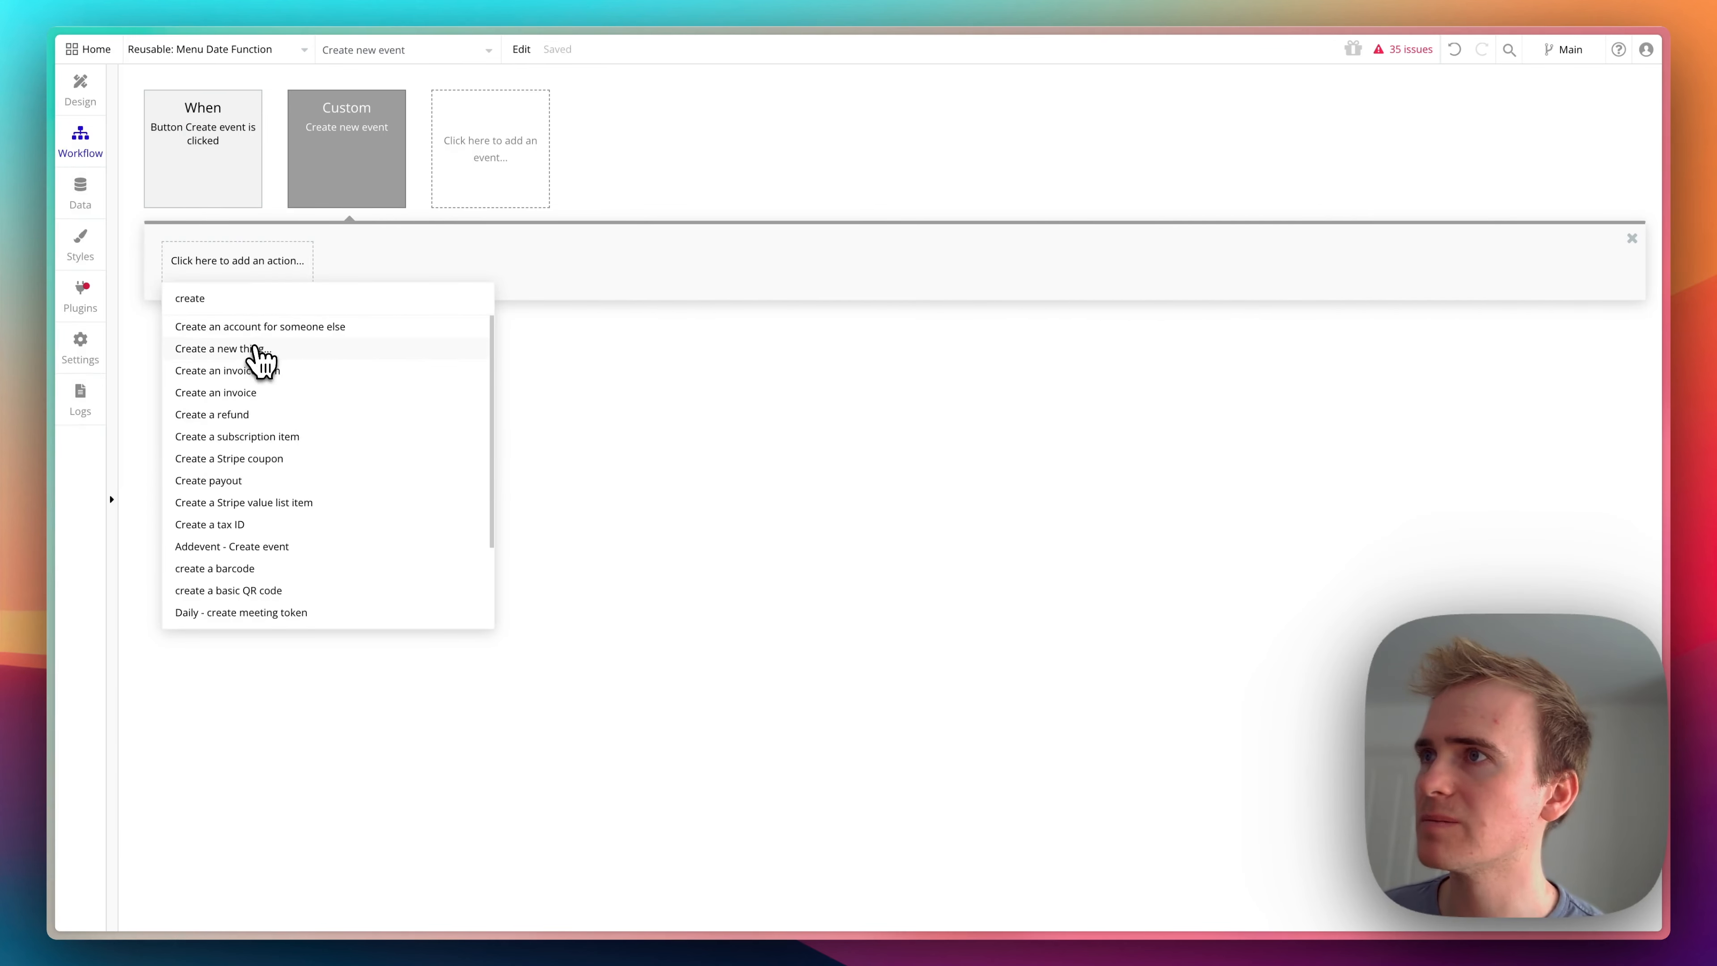
left_click(257, 348)
left_click(1522, 223)
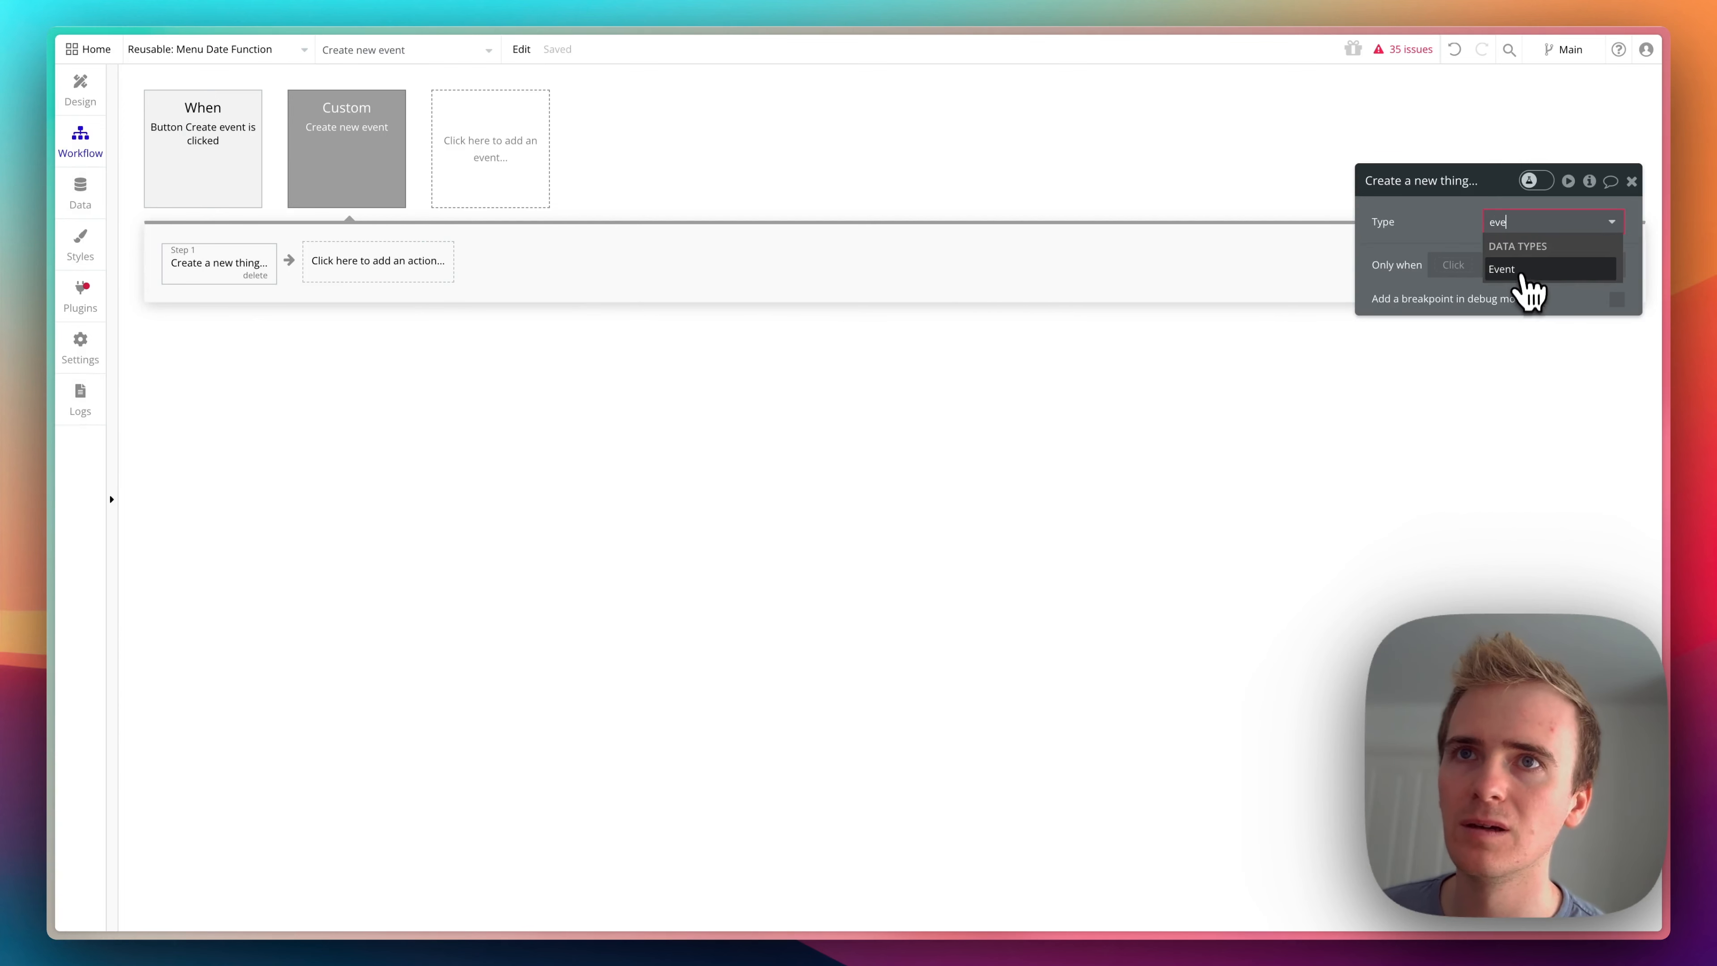
left_click(1527, 289)
- Set the new Event's Date field to the date parameter plus 7 days
left_click(1510, 296)
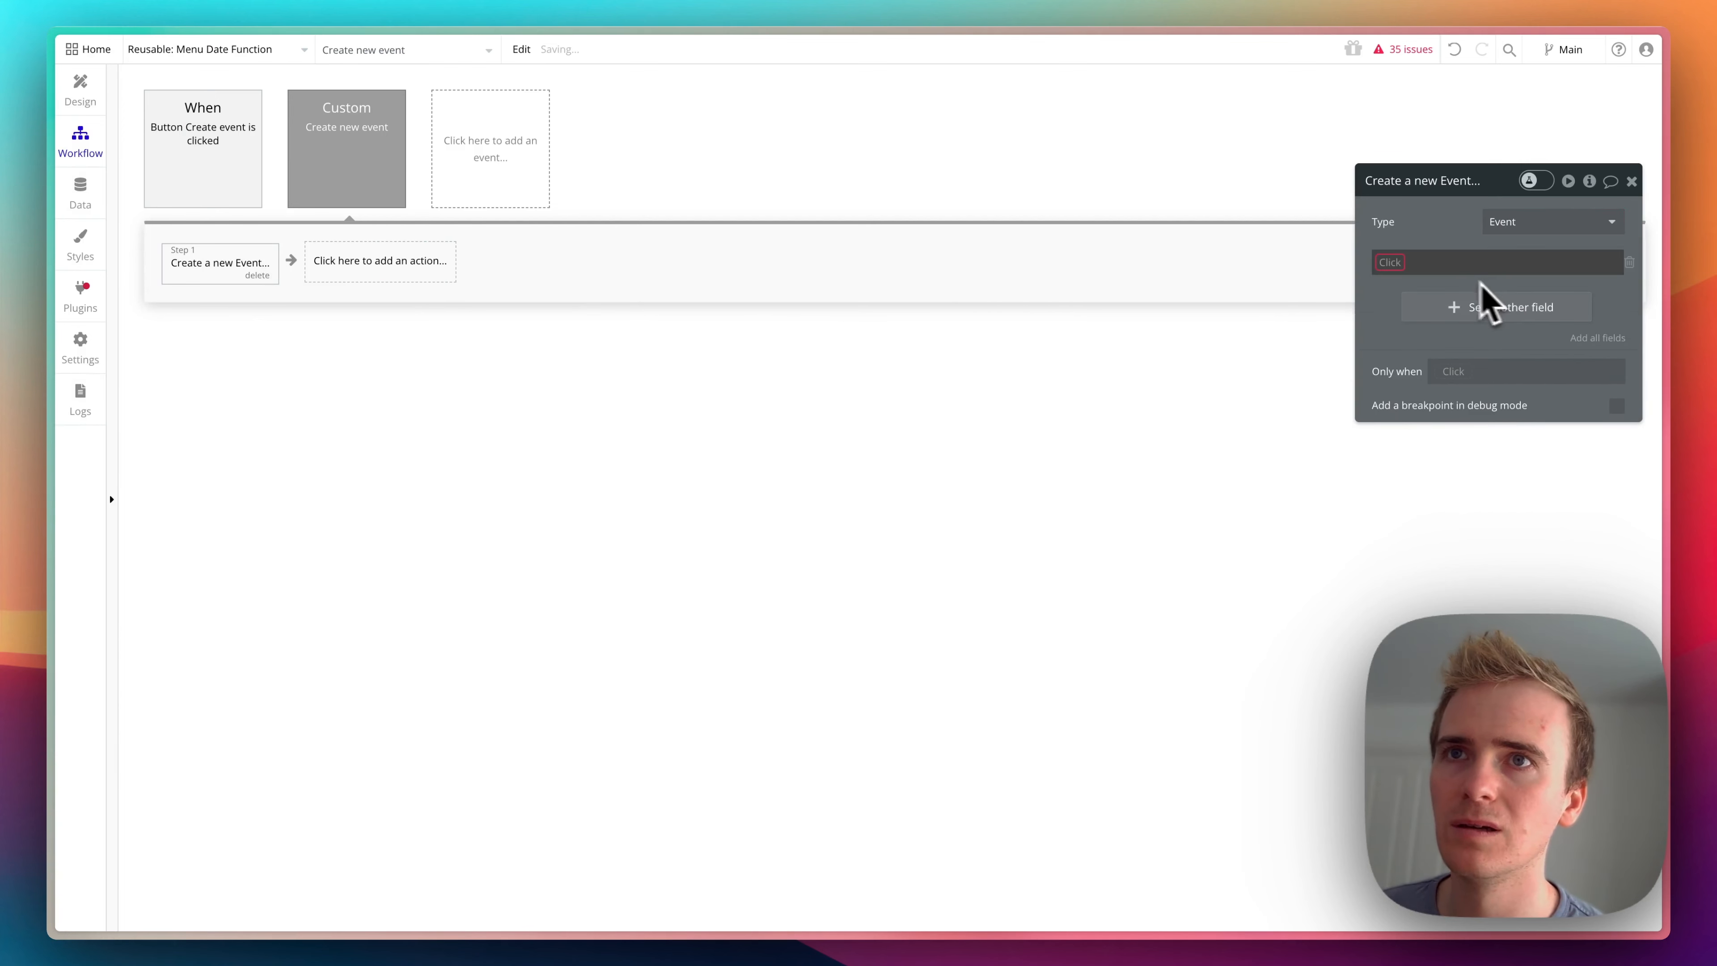
left_click(1405, 265)
left_click(1407, 284)
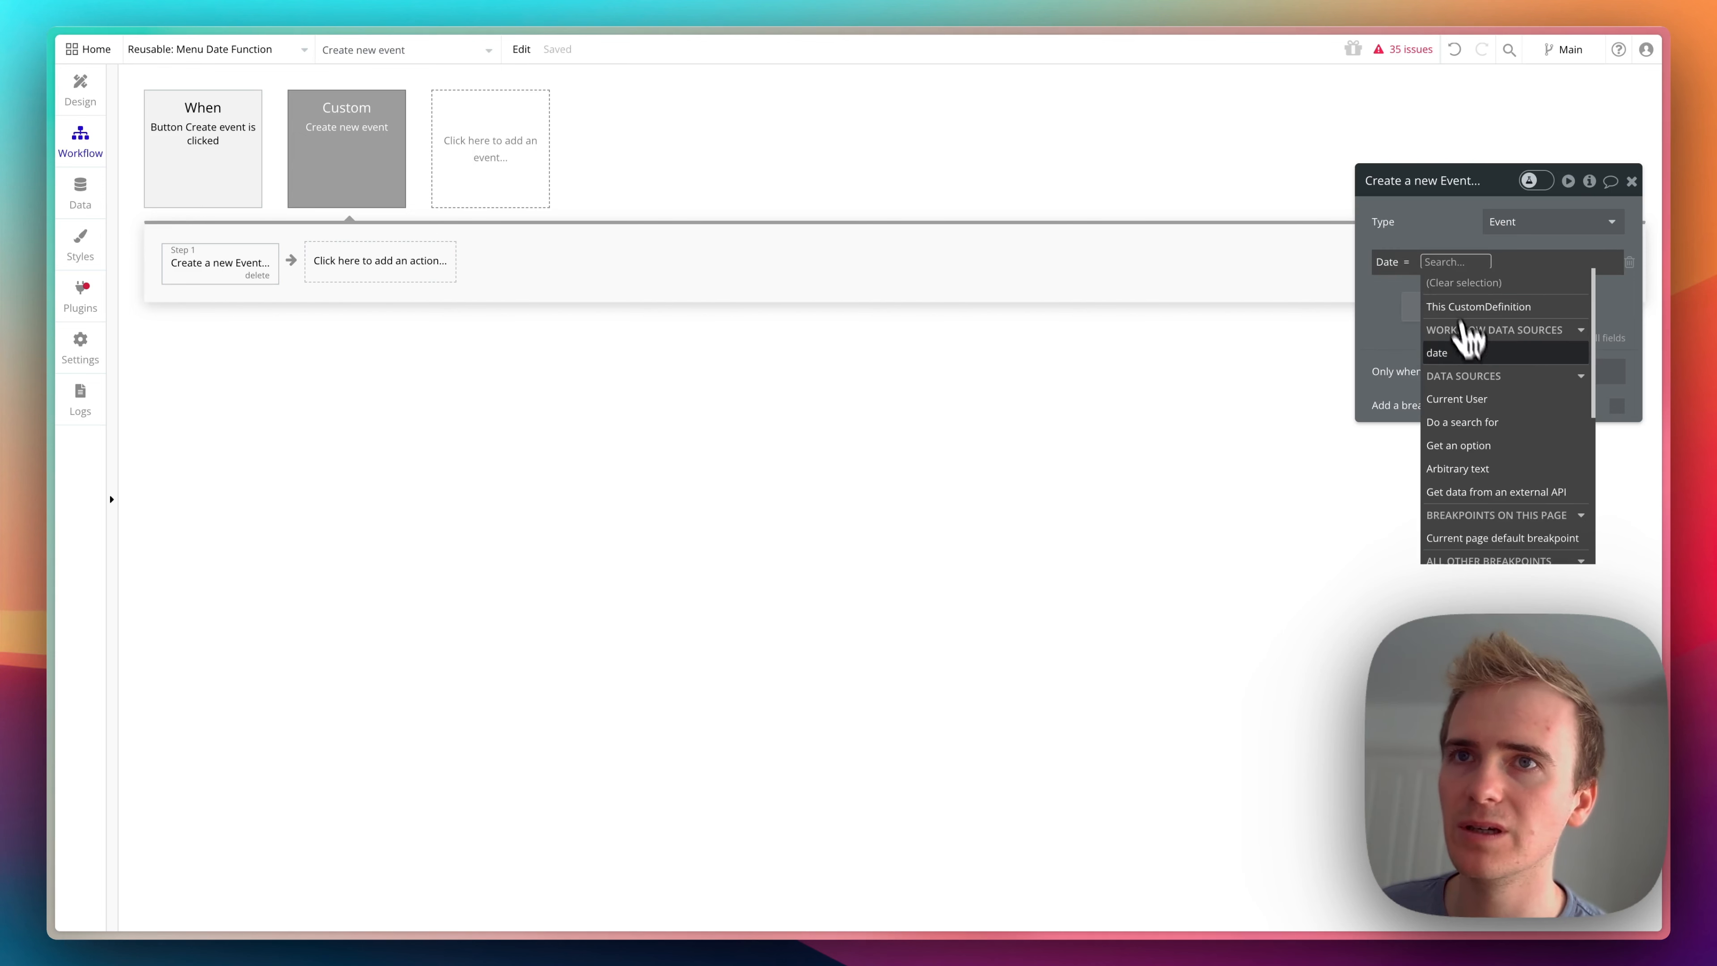
left_click(1460, 352)
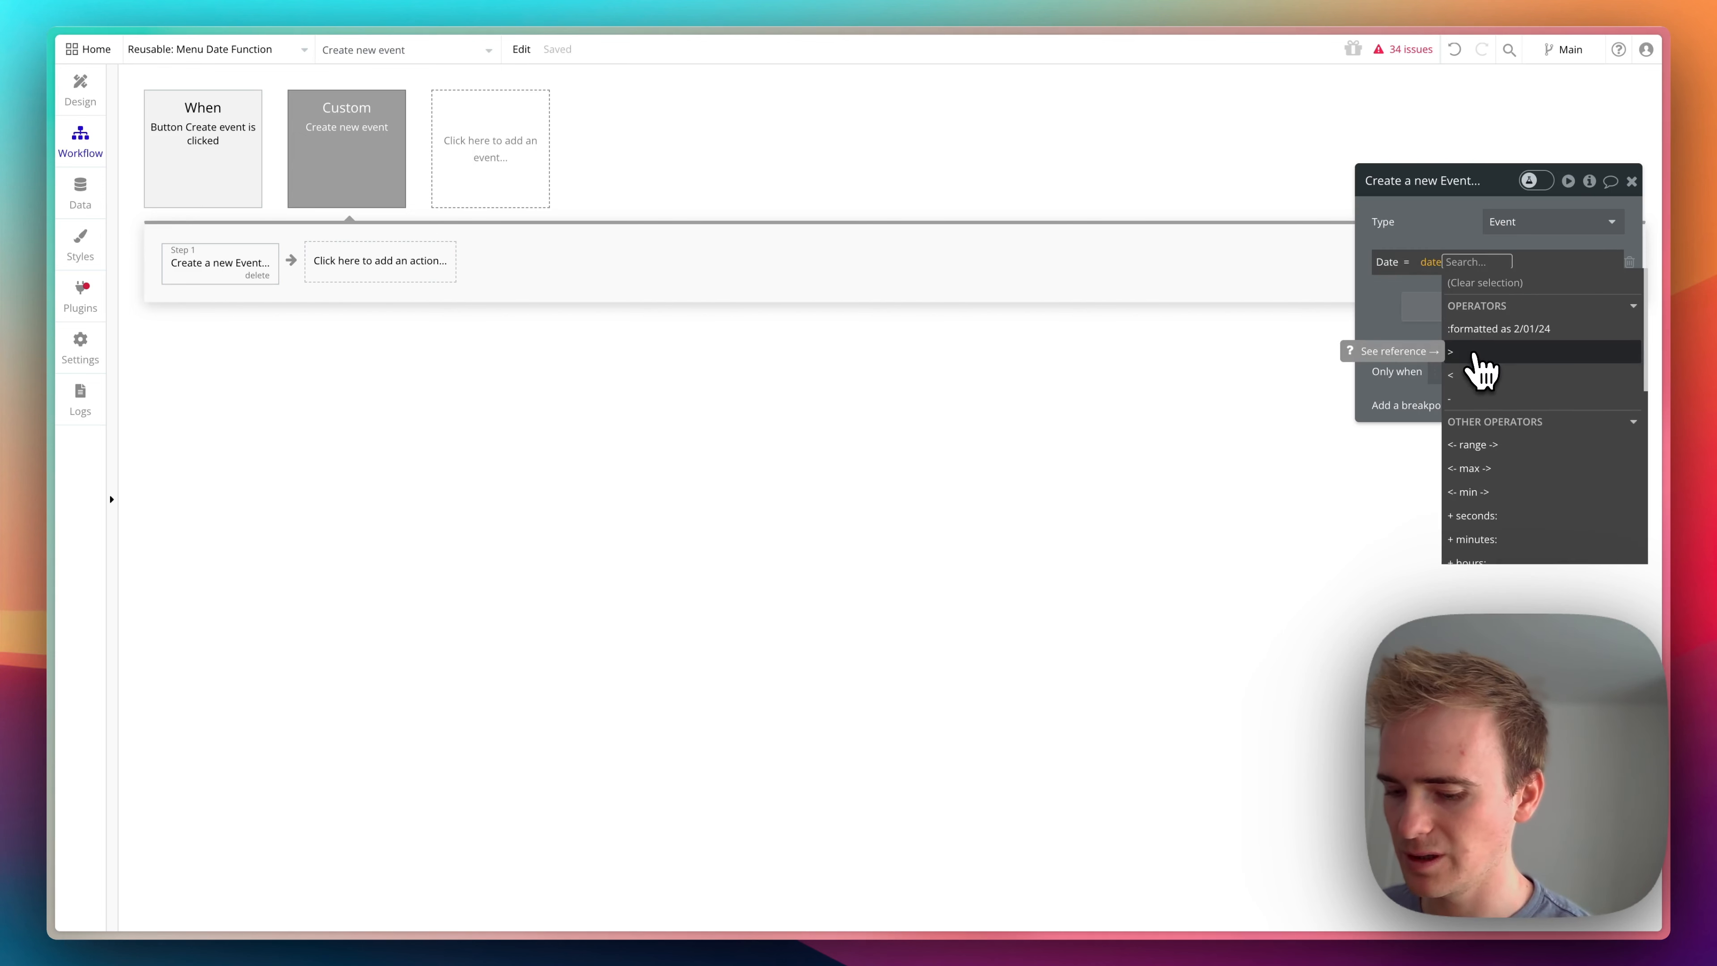
type("+")
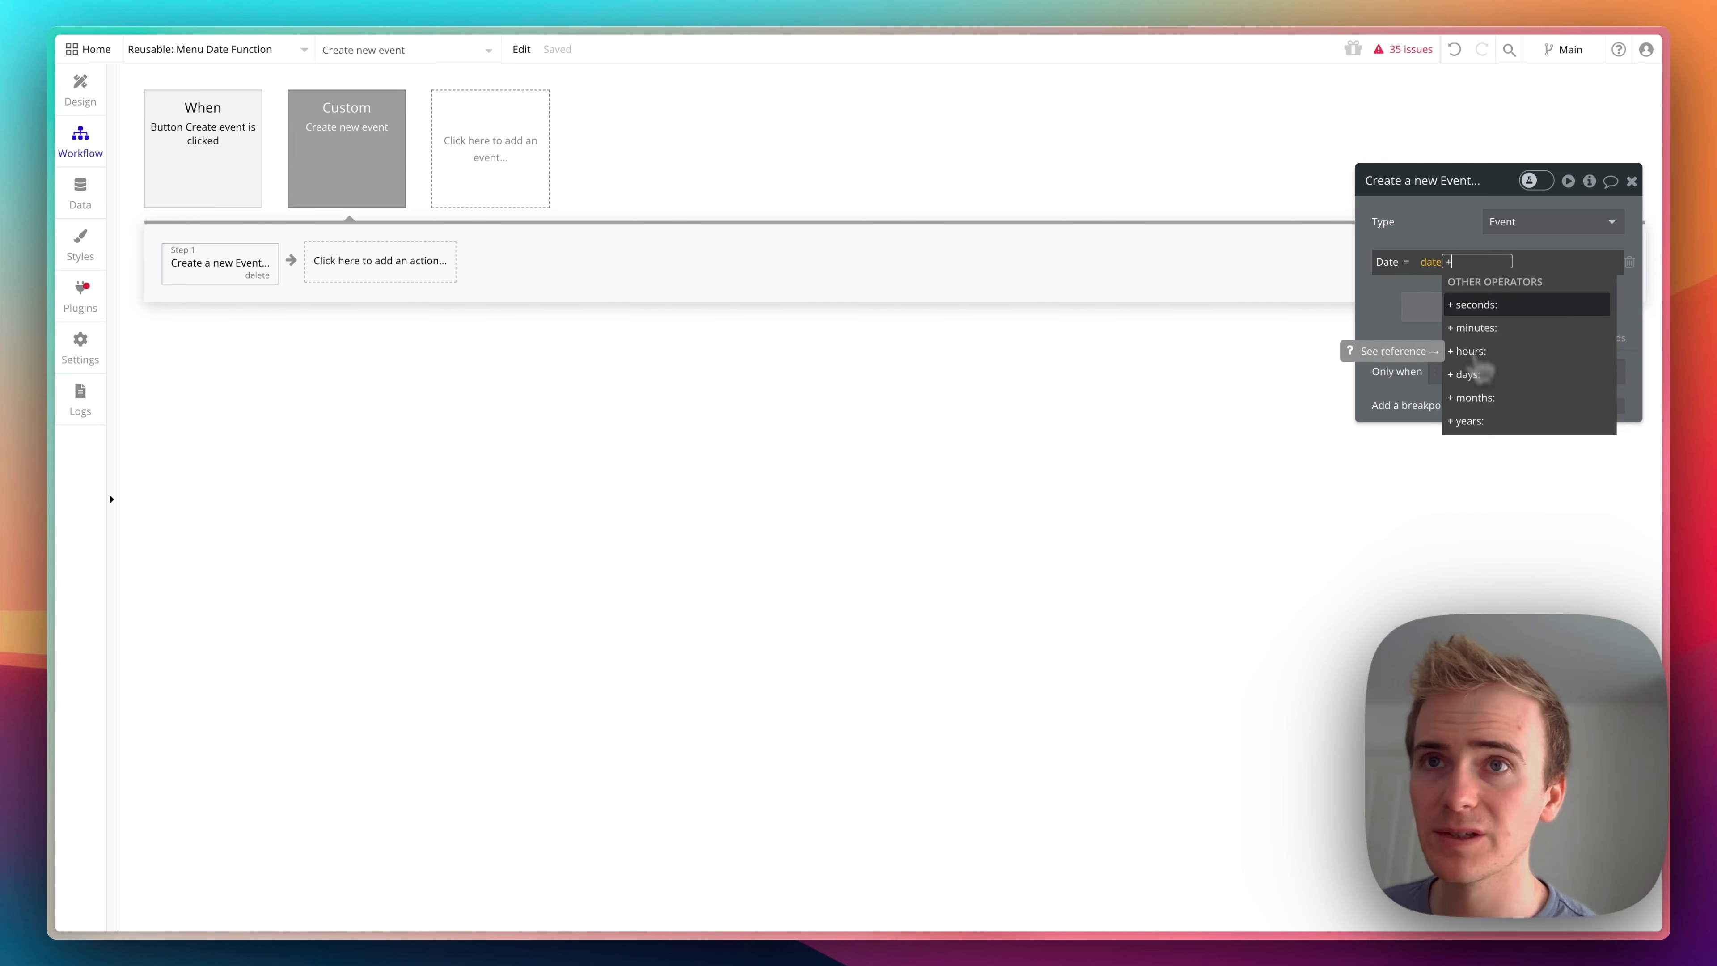
left_click(1481, 375)
type("7")
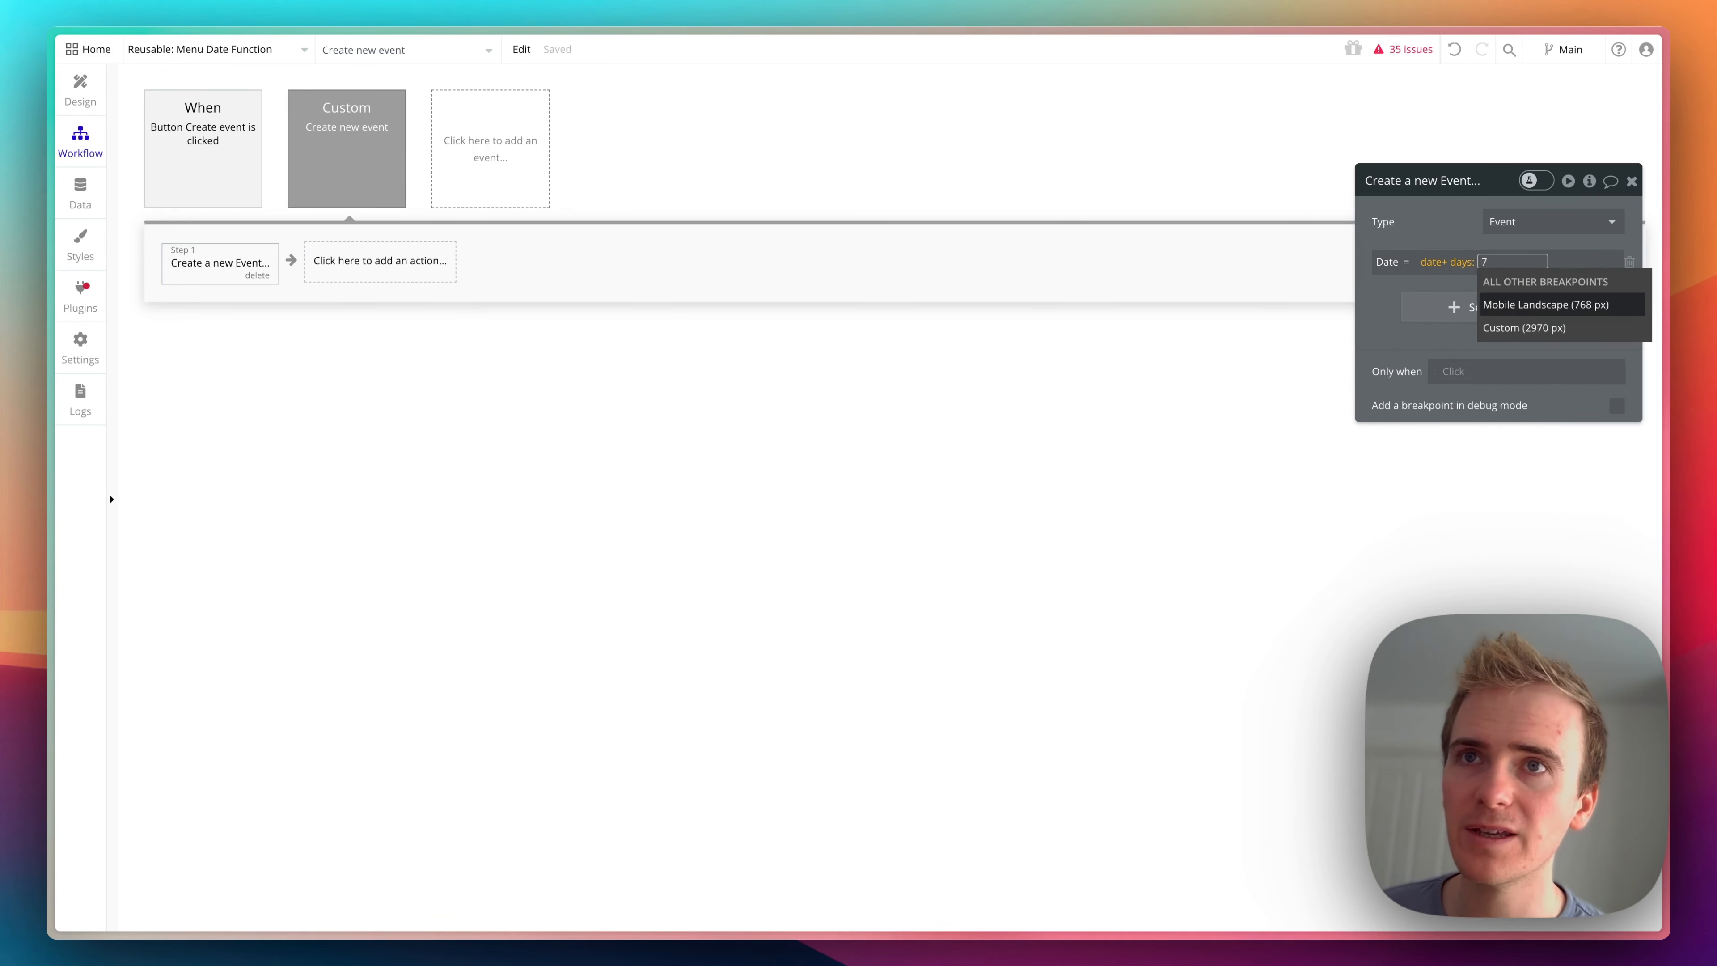
left_click(1433, 234)
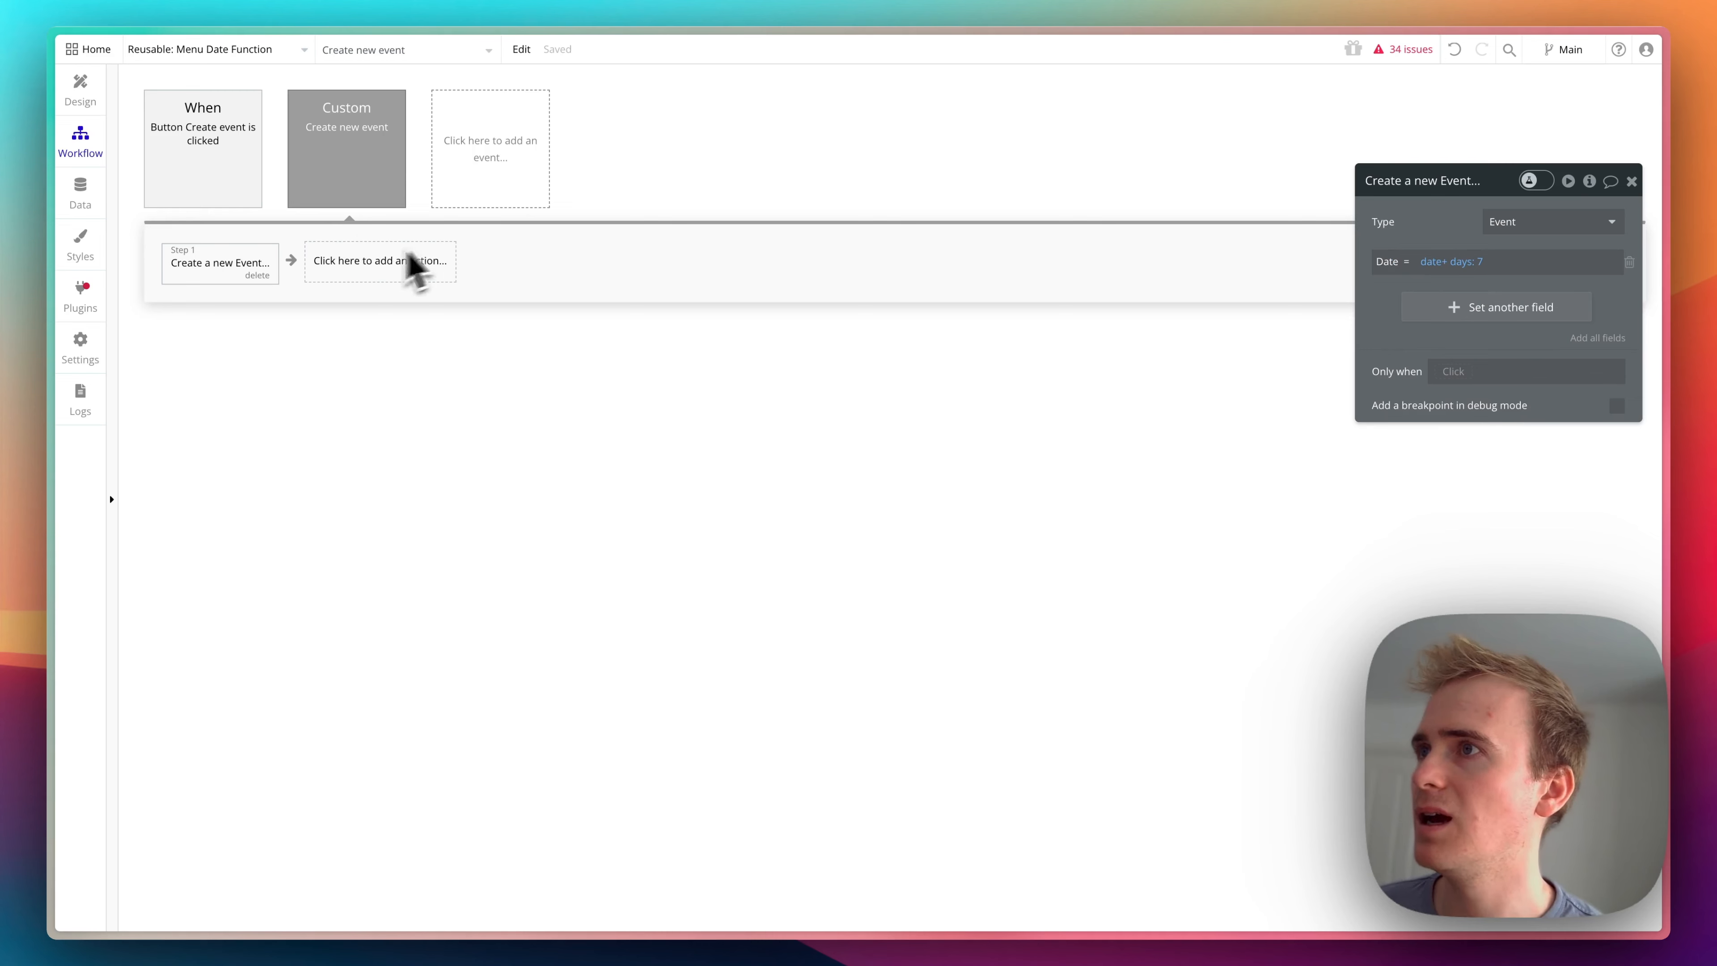
- Add a Return data action that returns the result of step 1 as Event created
left_click(433, 263)
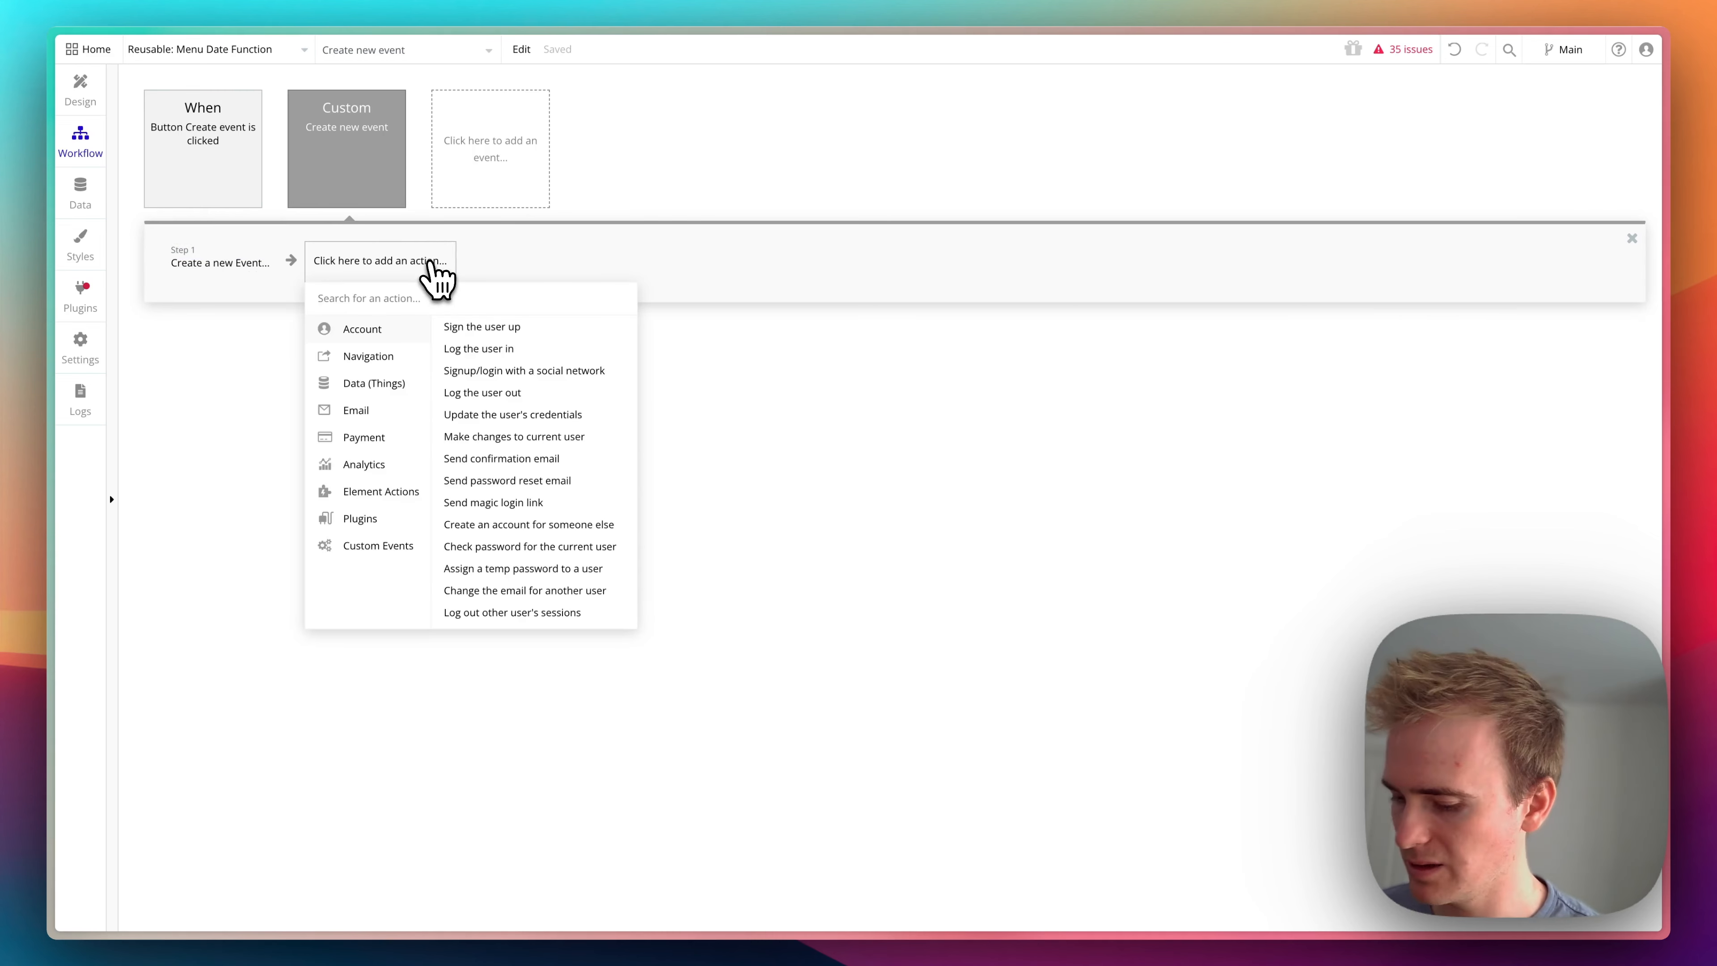
type("retur")
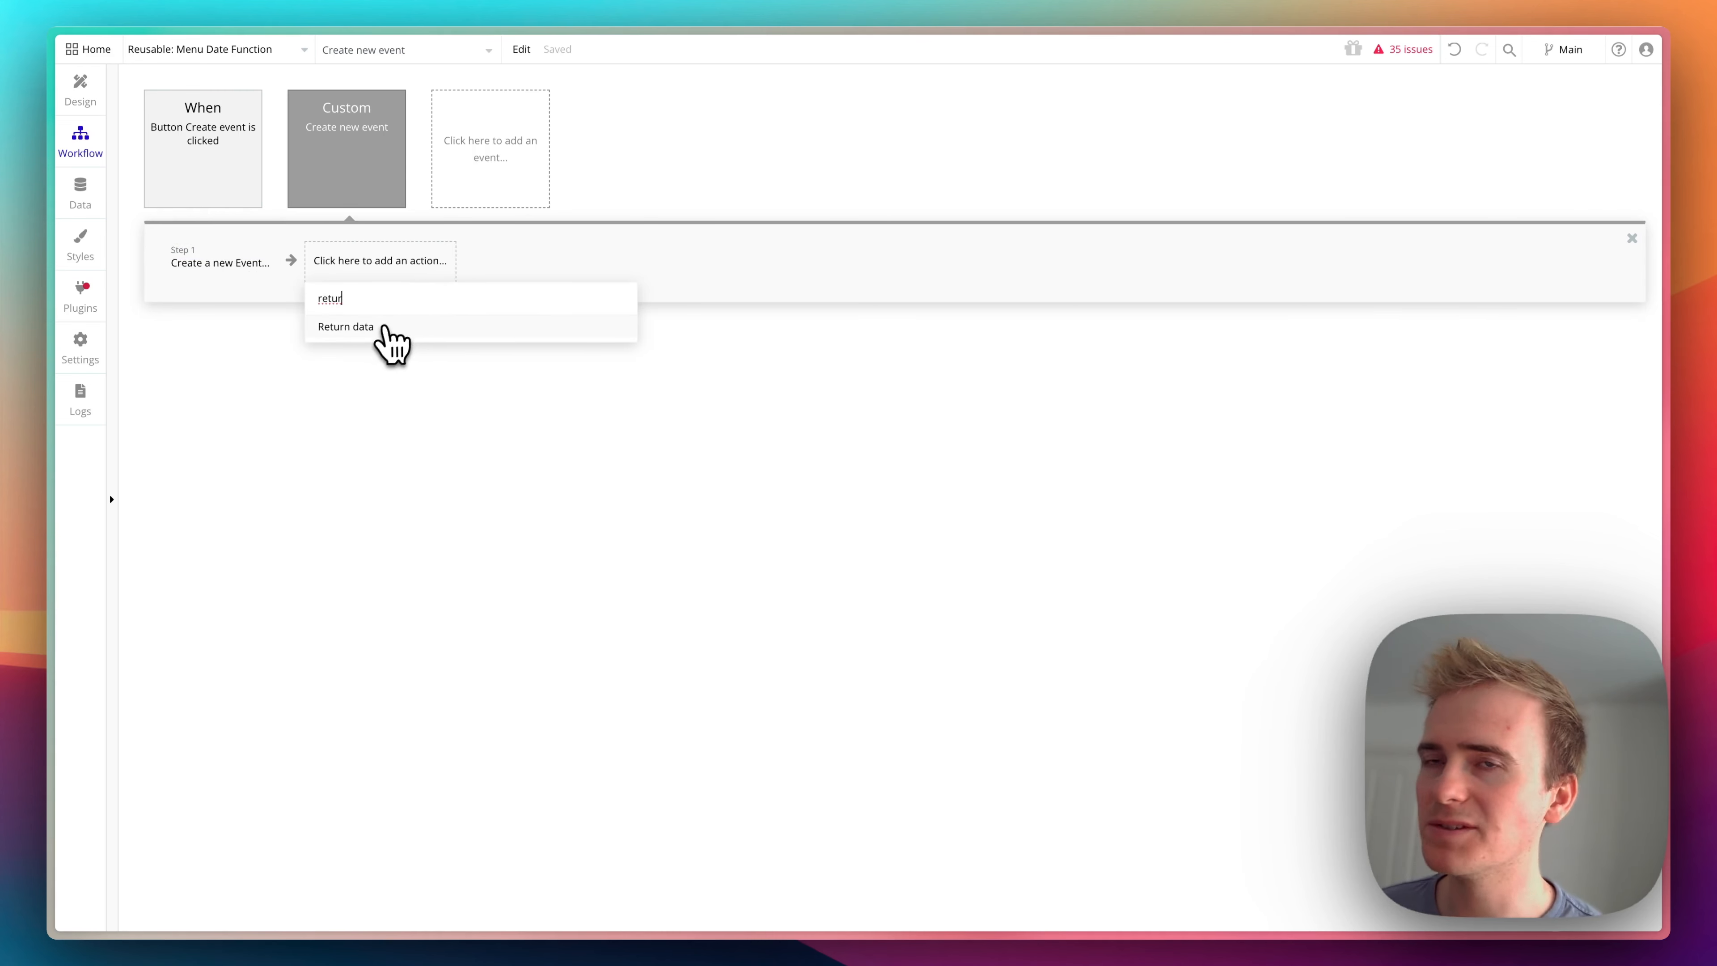
key("BackSpace")
key("BackSpace")
key("BackSpace")
key("BackSpace")
key("BackSpace")
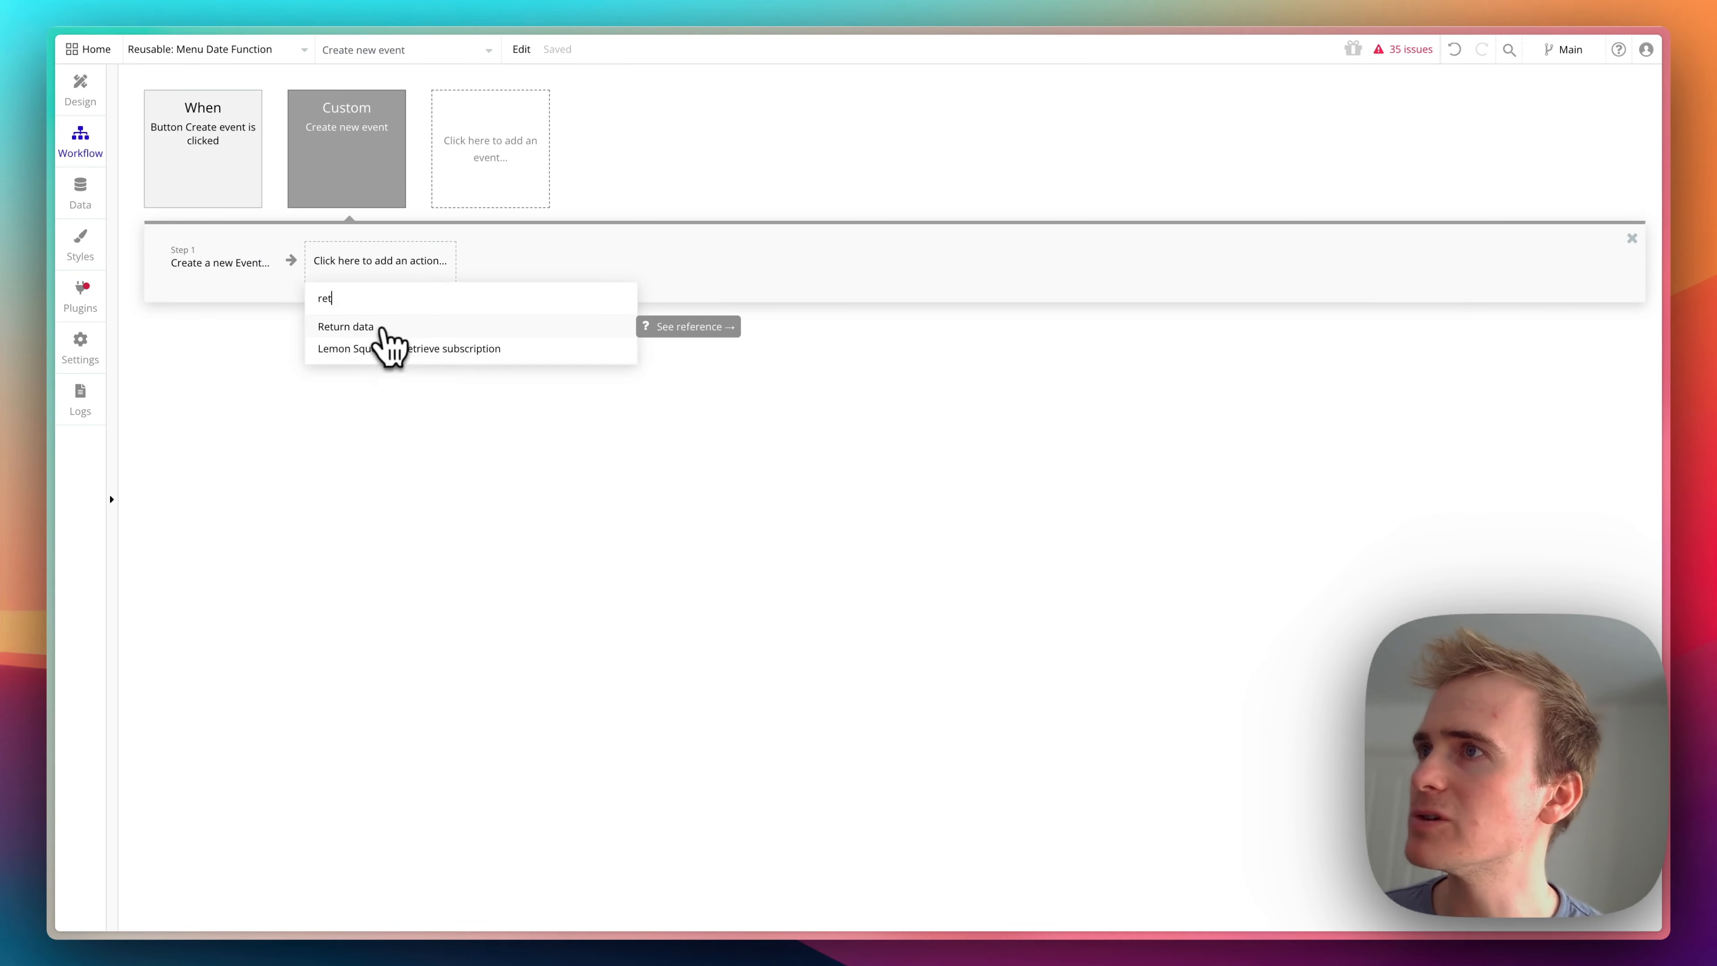
mouse_move(389, 365)
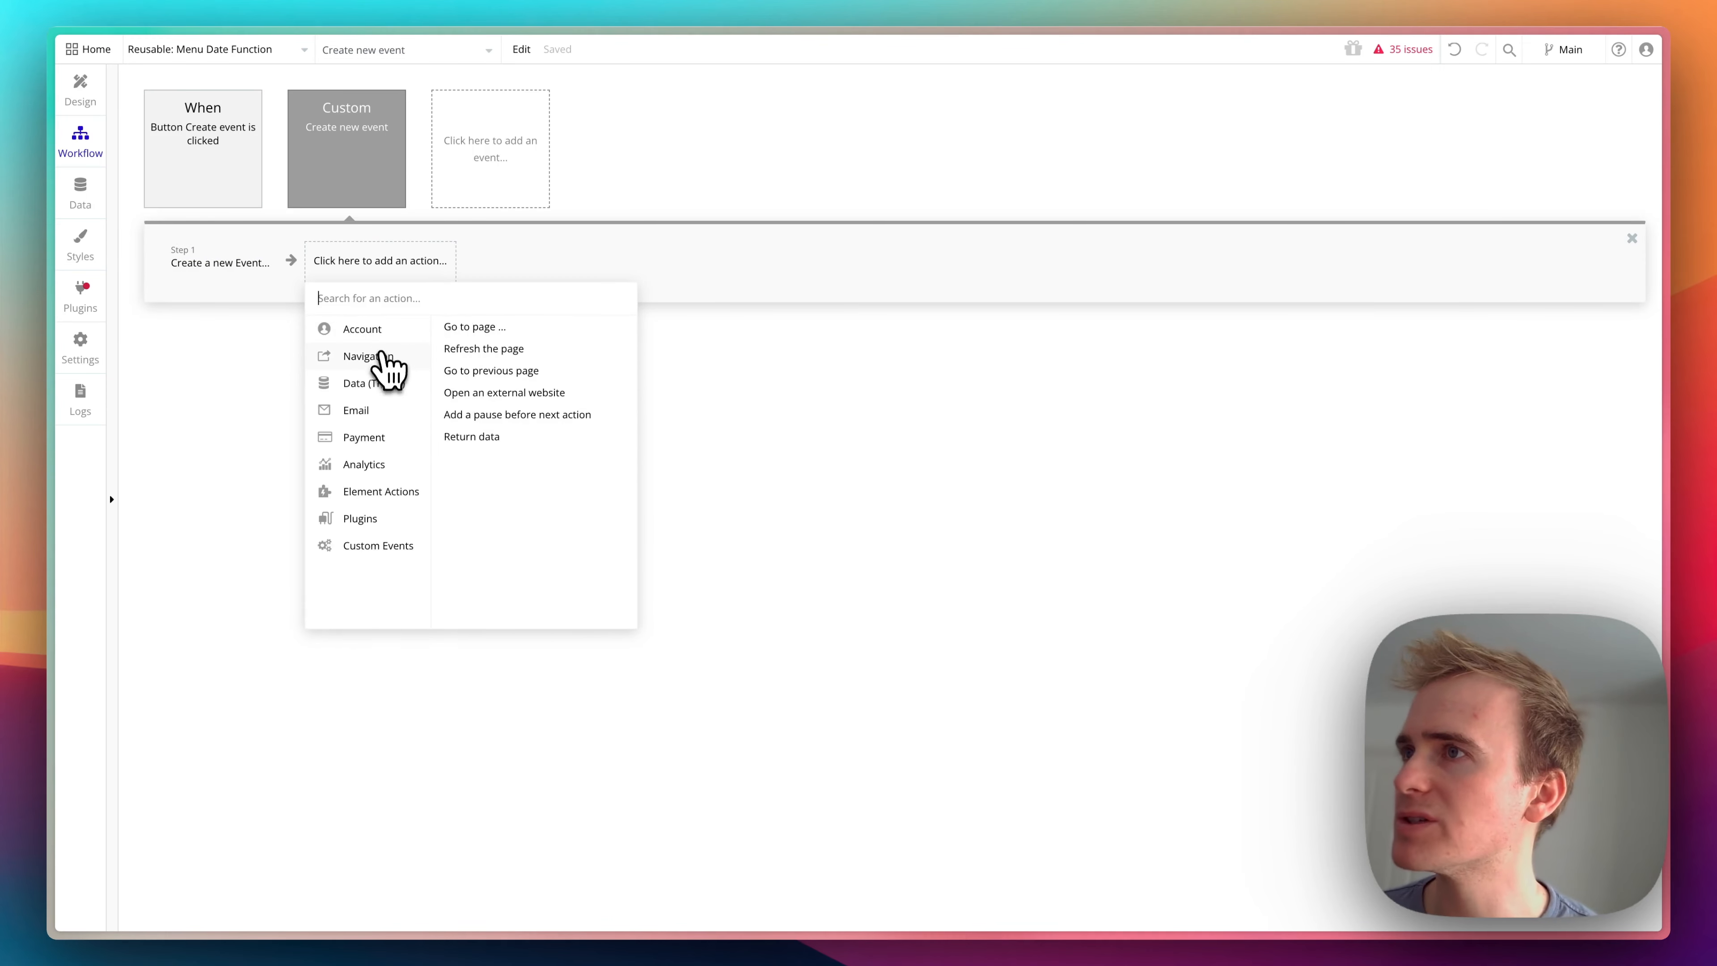
left_click(534, 444)
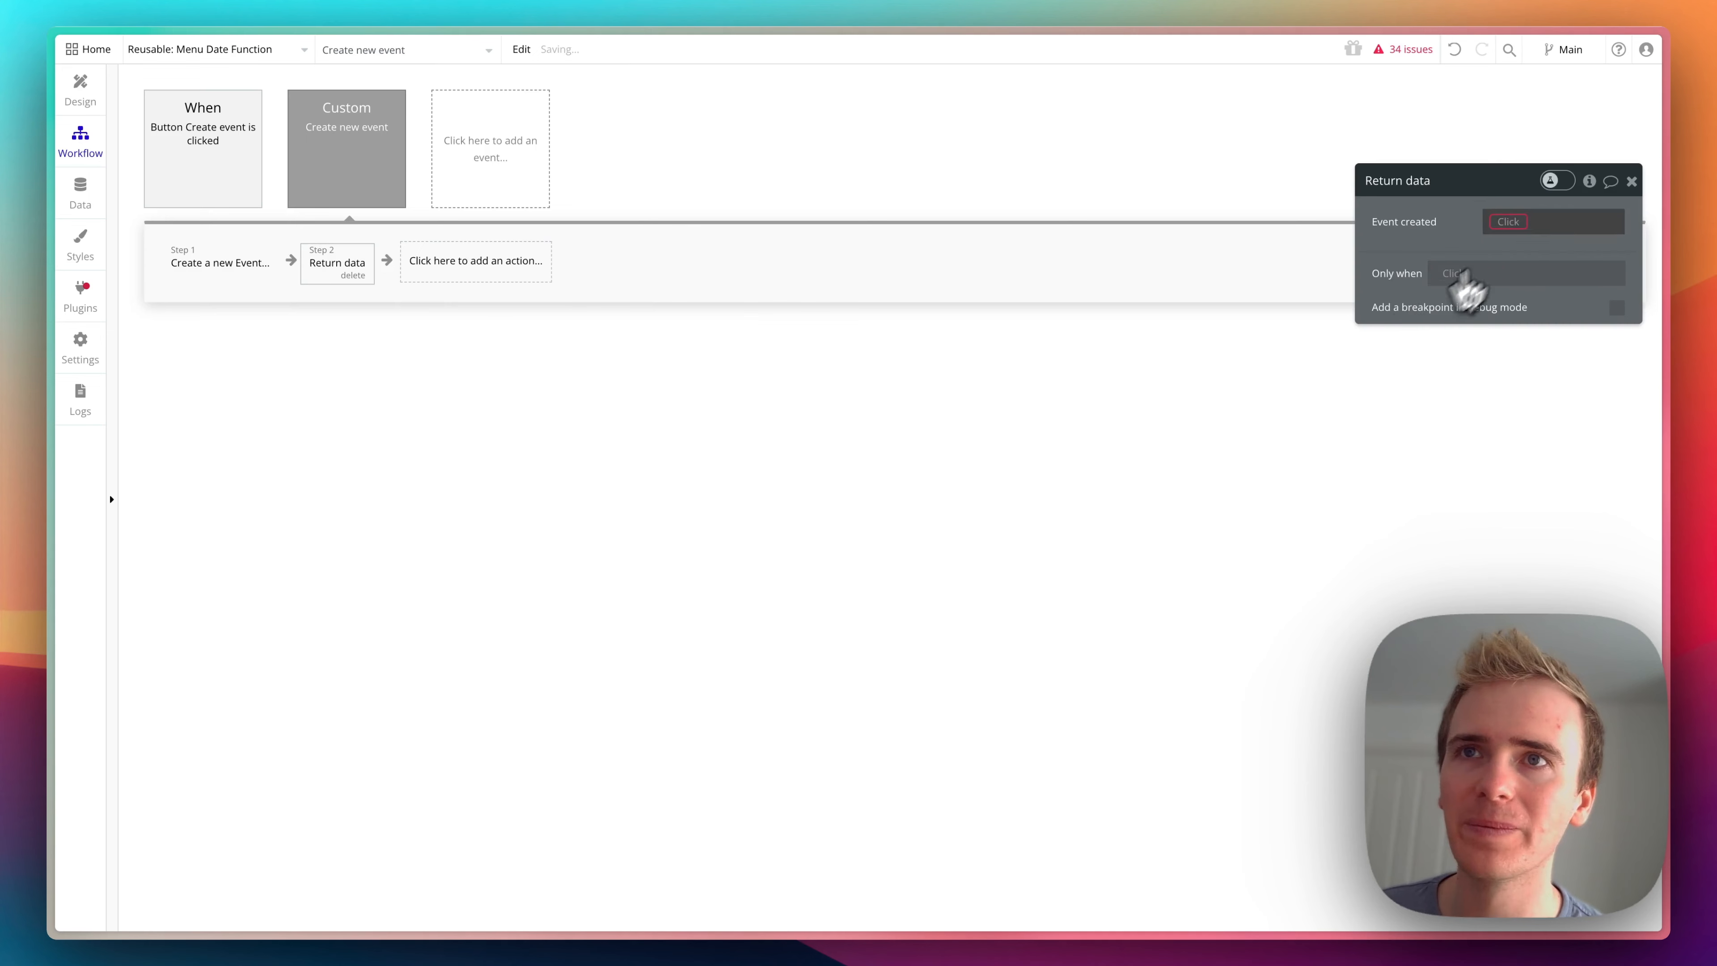
left_click(1522, 224)
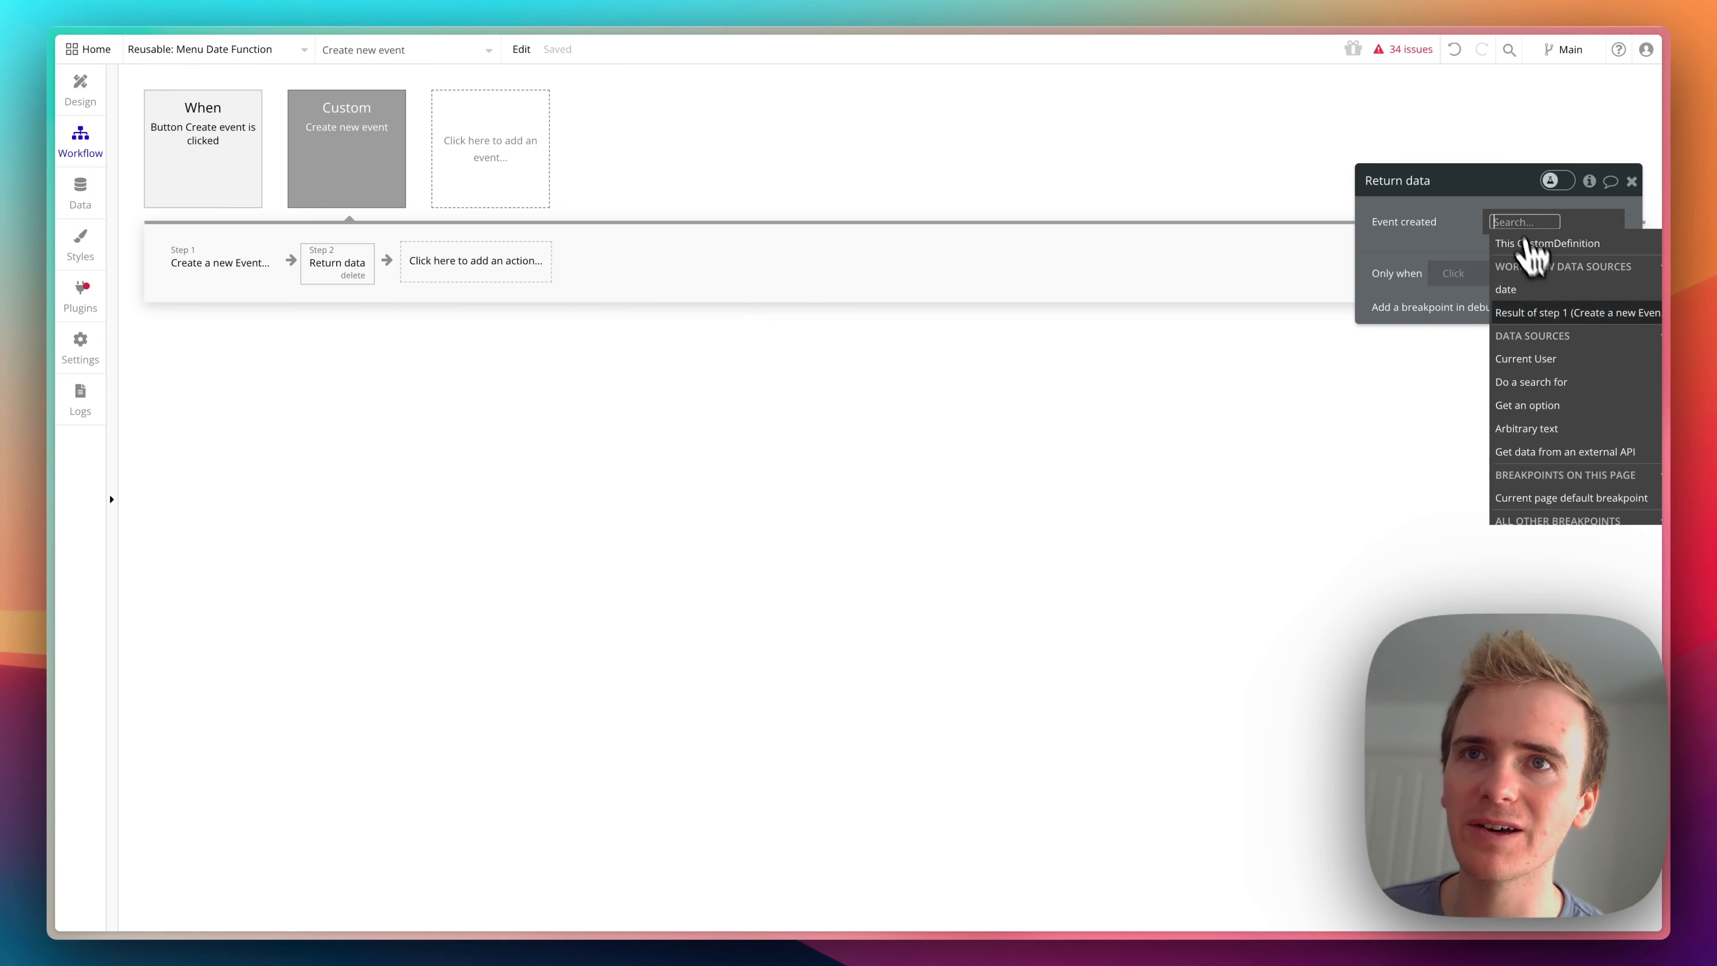
left_click(1566, 314)
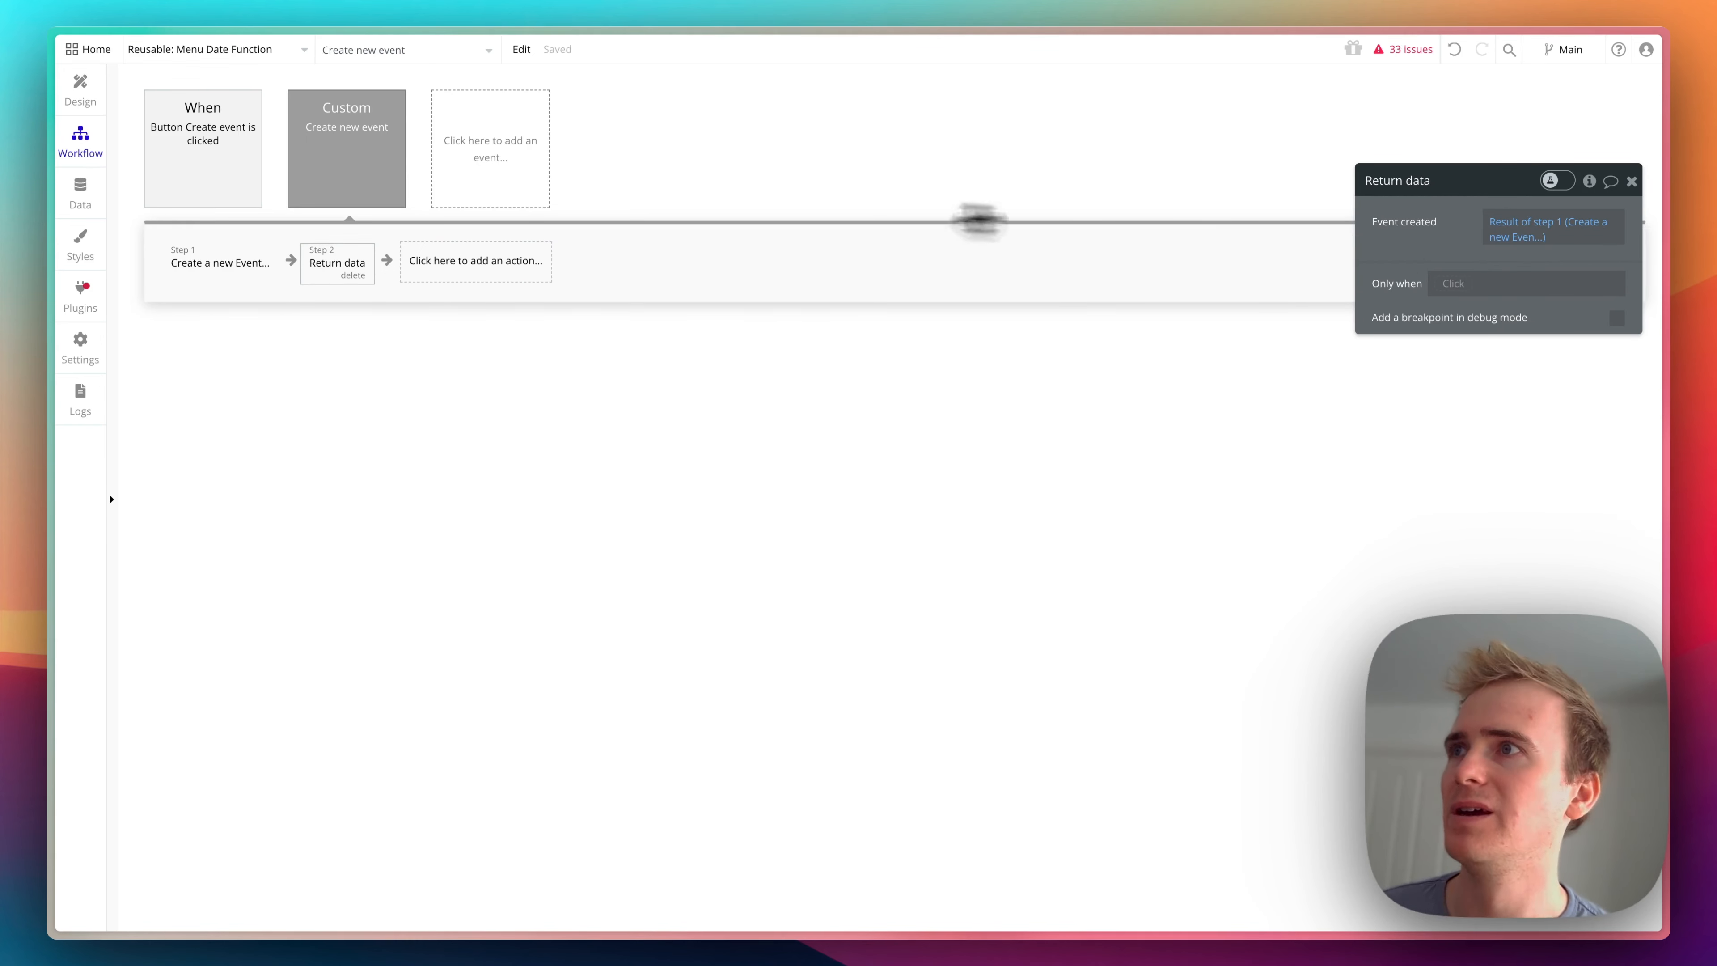
- Delete the "Button Create event is clicked" workflow from the Menu Date Function reusable element
left_click(217, 147)
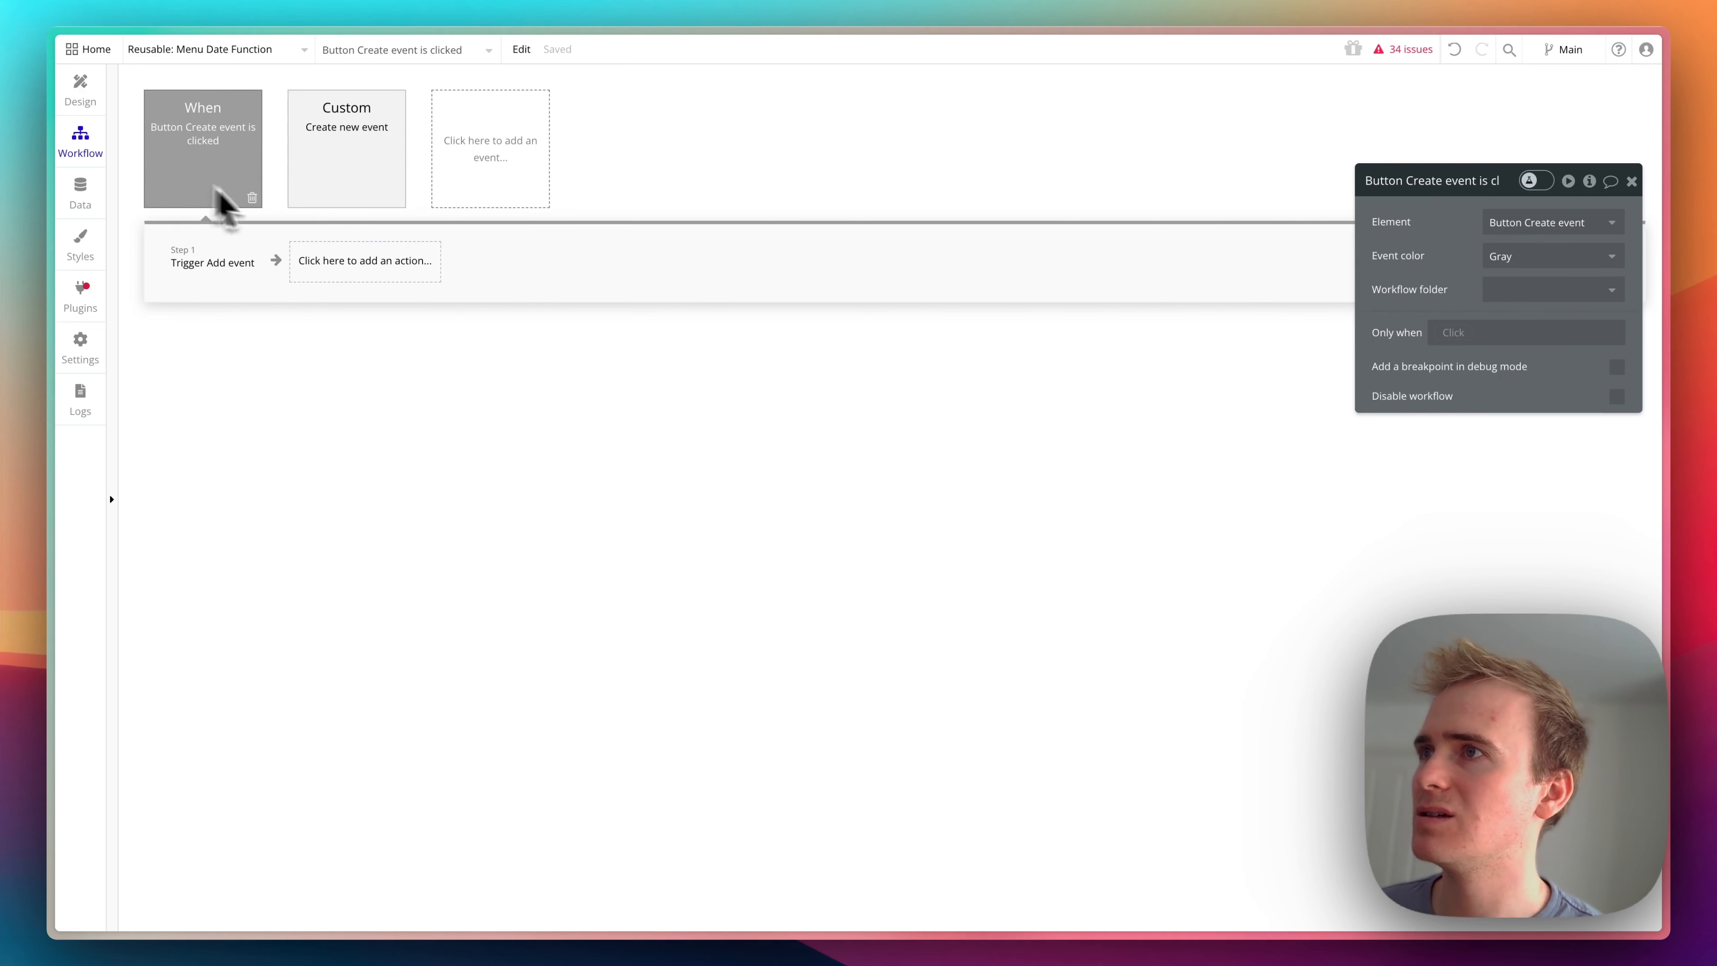
left_click(251, 198)
left_click(224, 191)
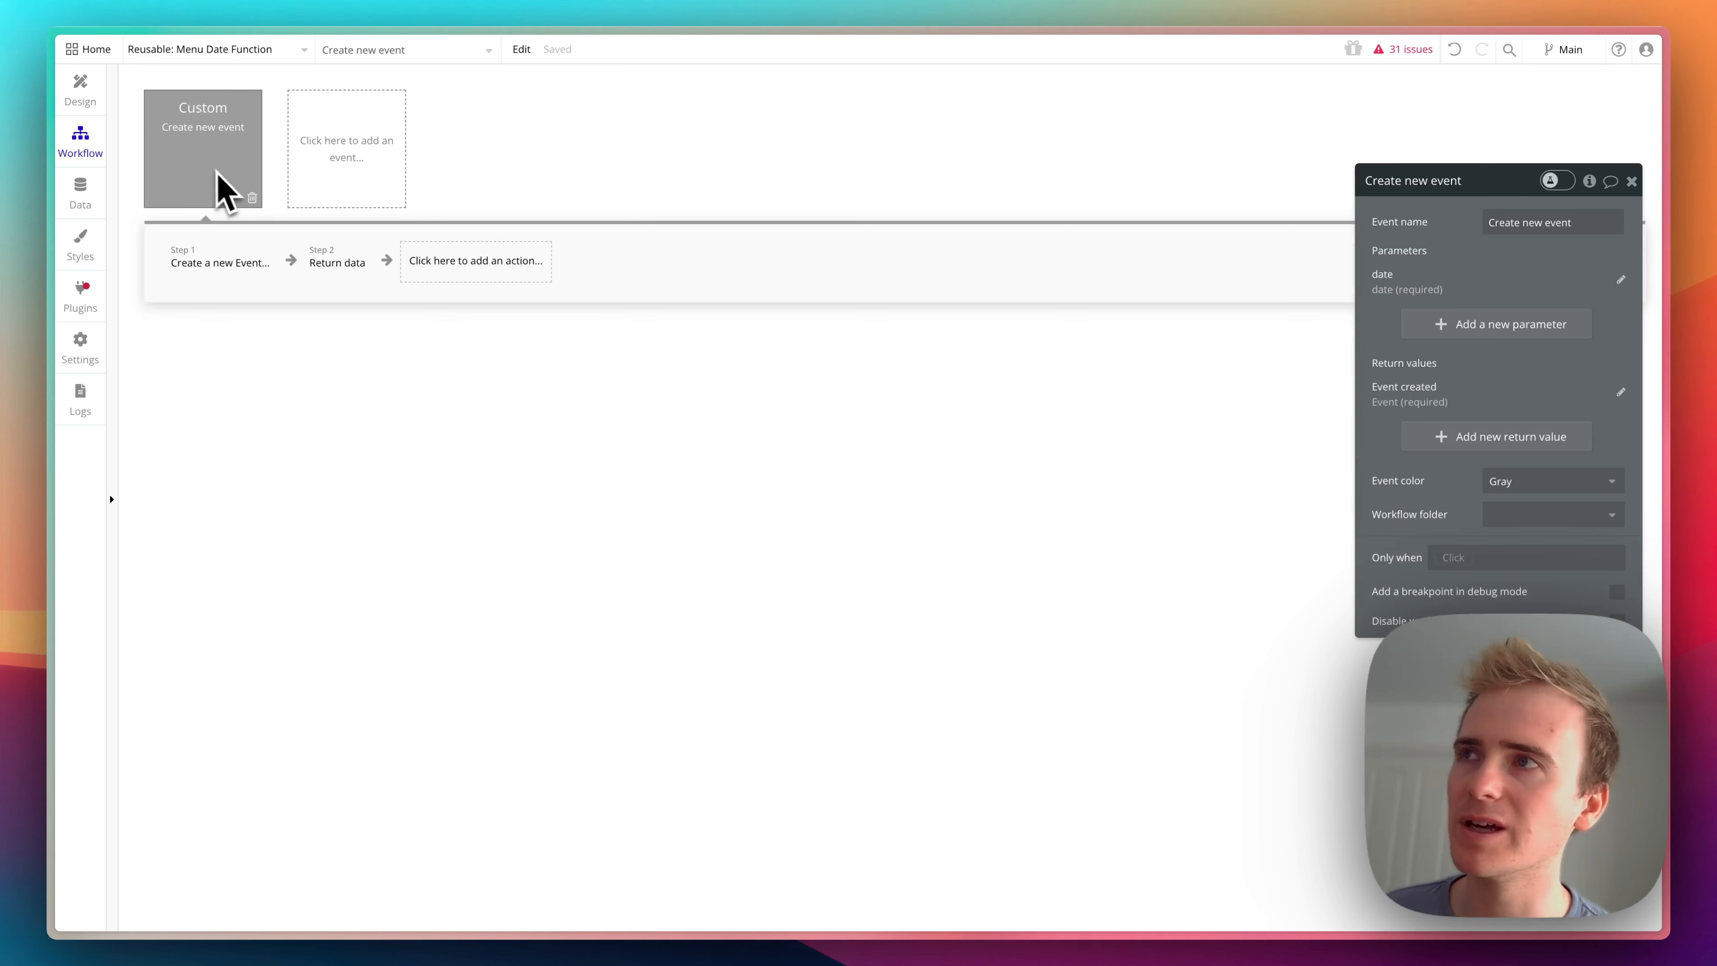
- Switch to the custom-event-demo page and delete its button-click workflow and its Add event custom event
left_click(153, 58)
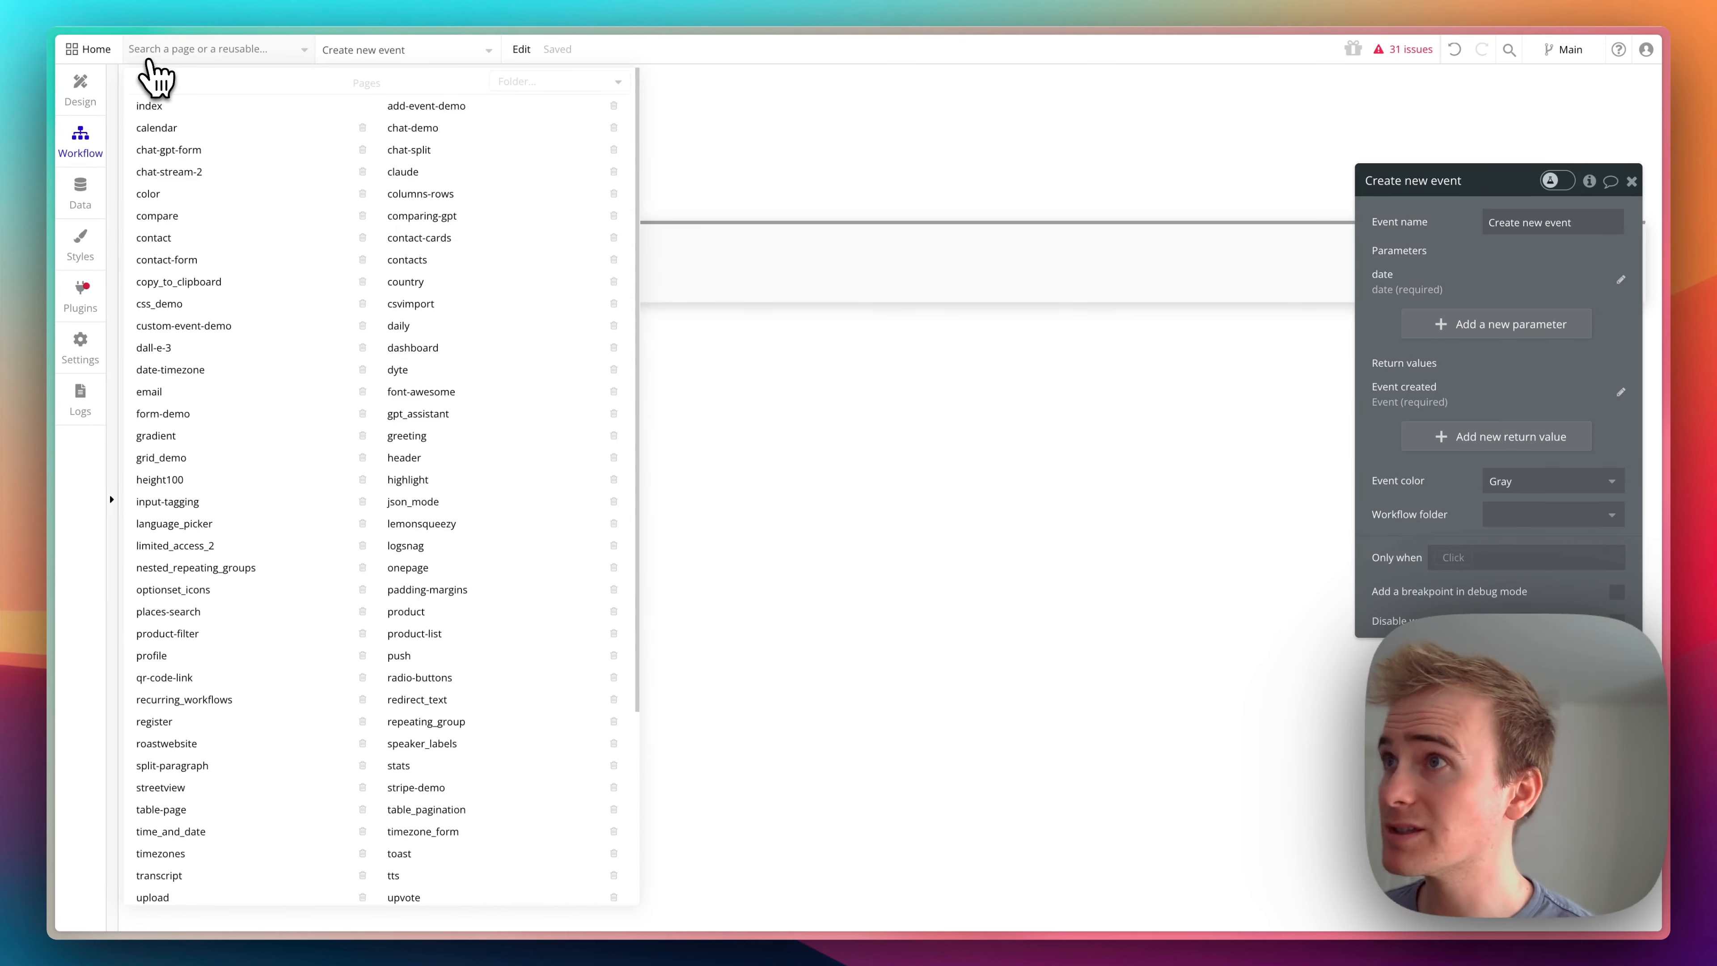
type("custom")
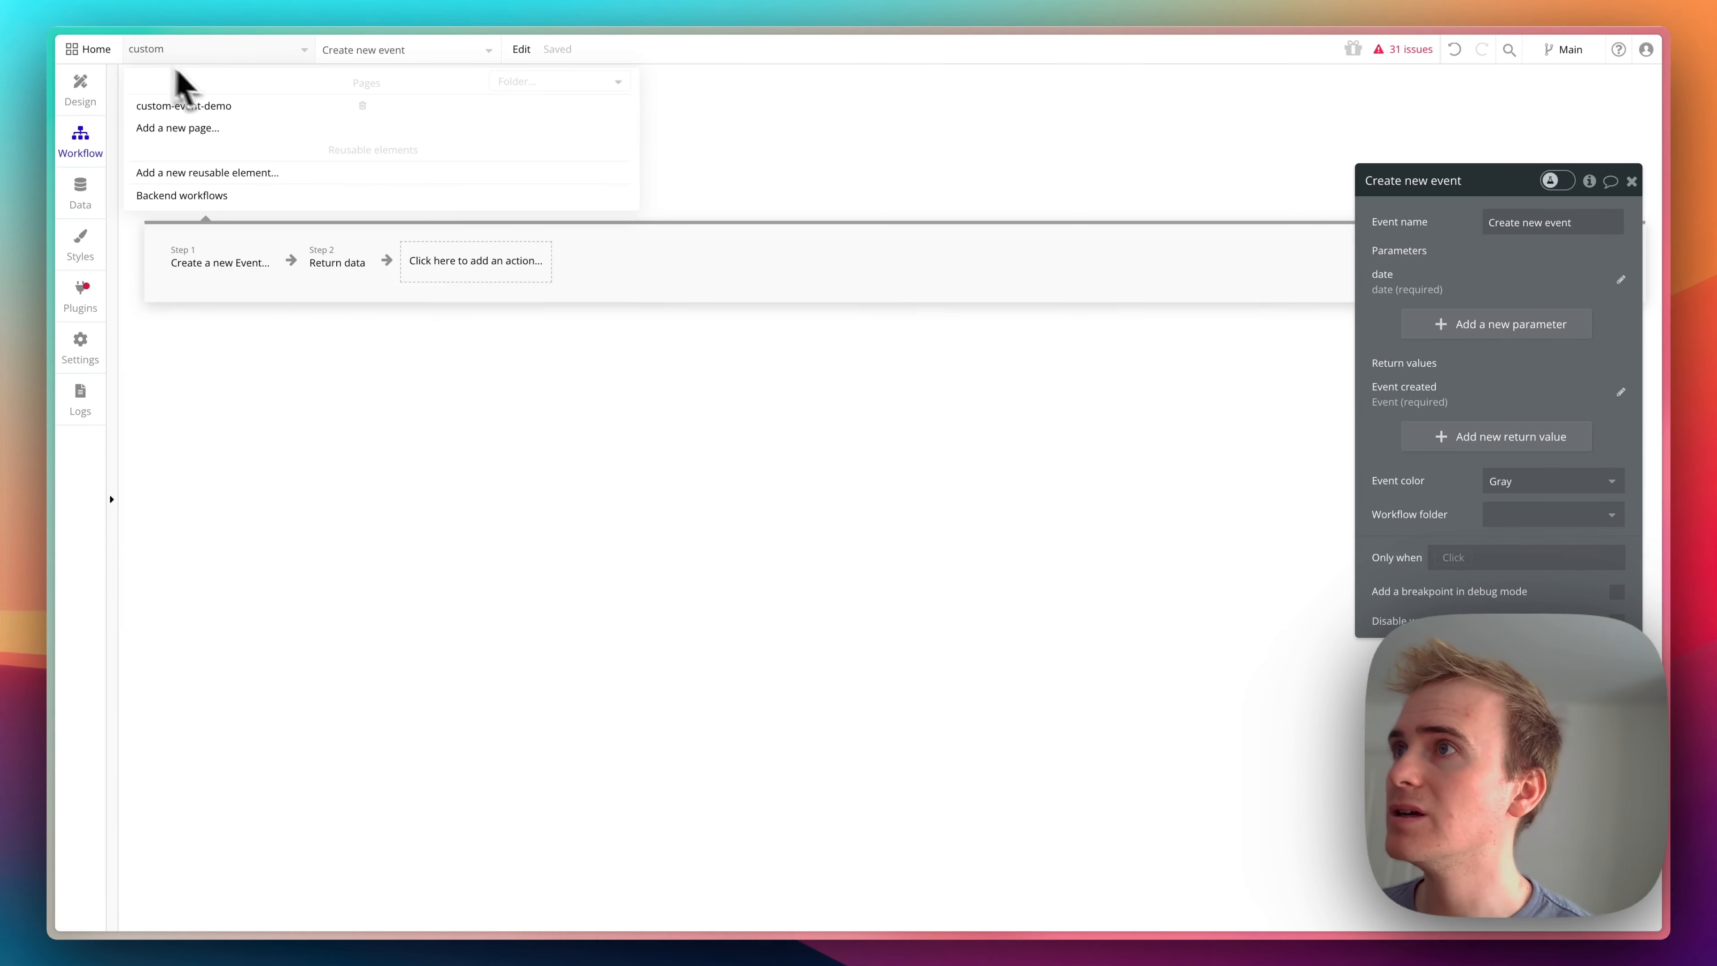
left_click(238, 108)
left_click(203, 166)
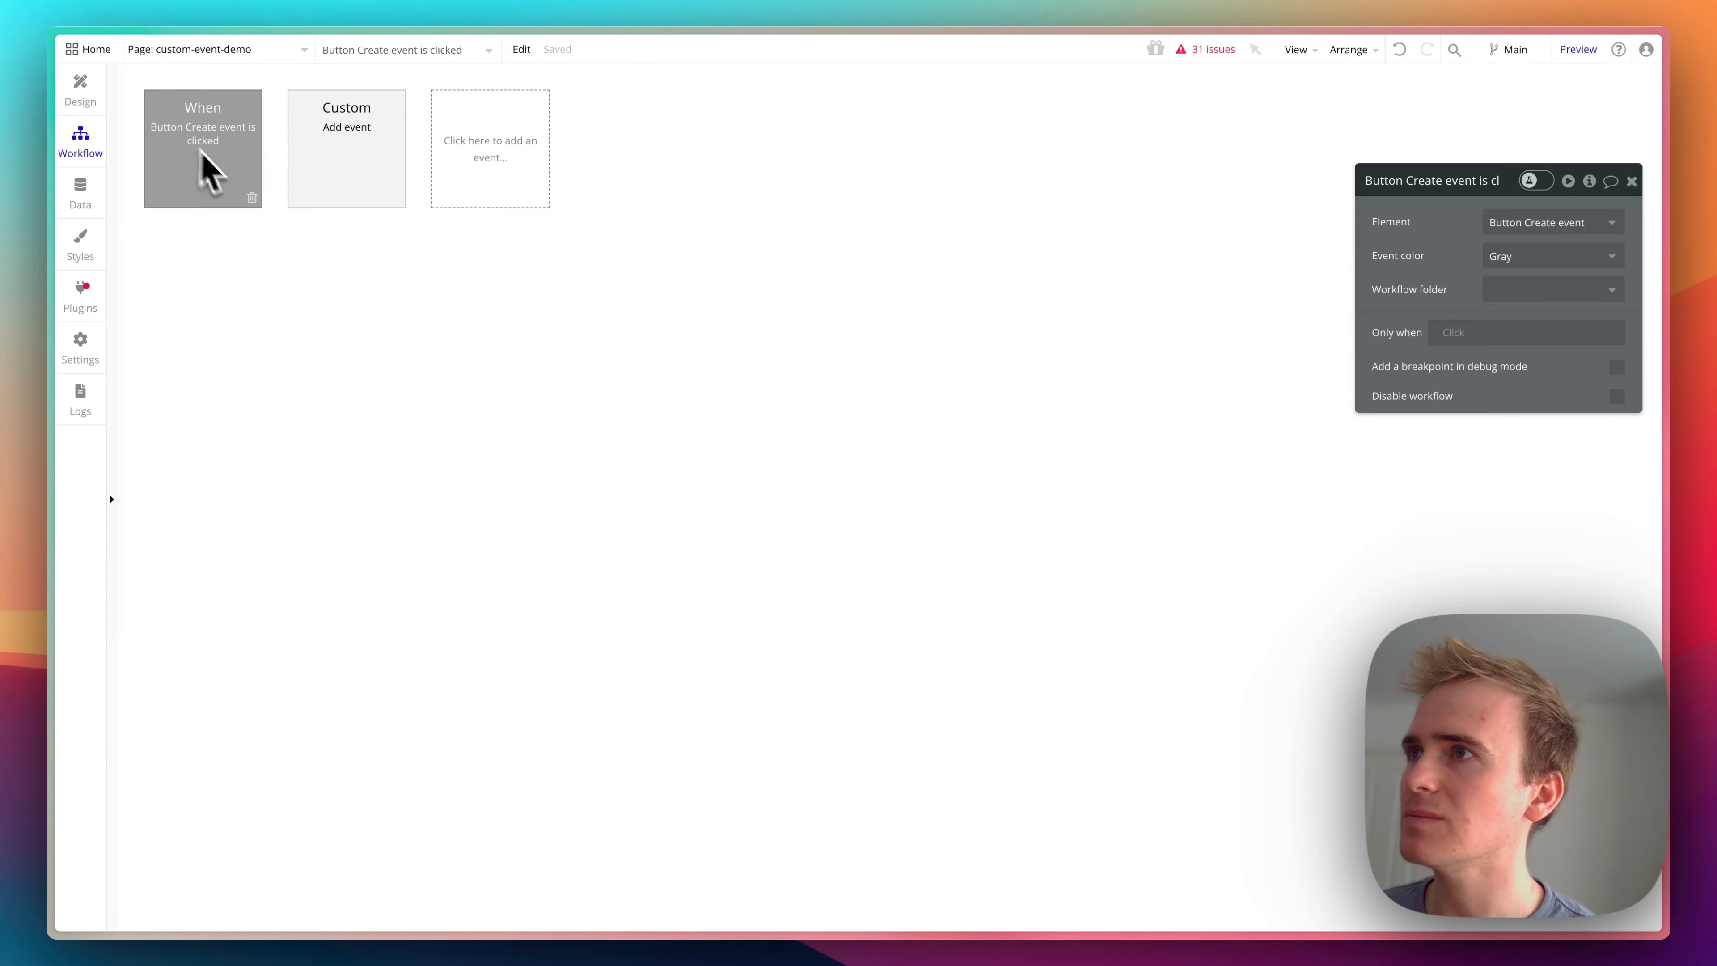
left_click(254, 200)
left_click(254, 201)
left_click(252, 198)
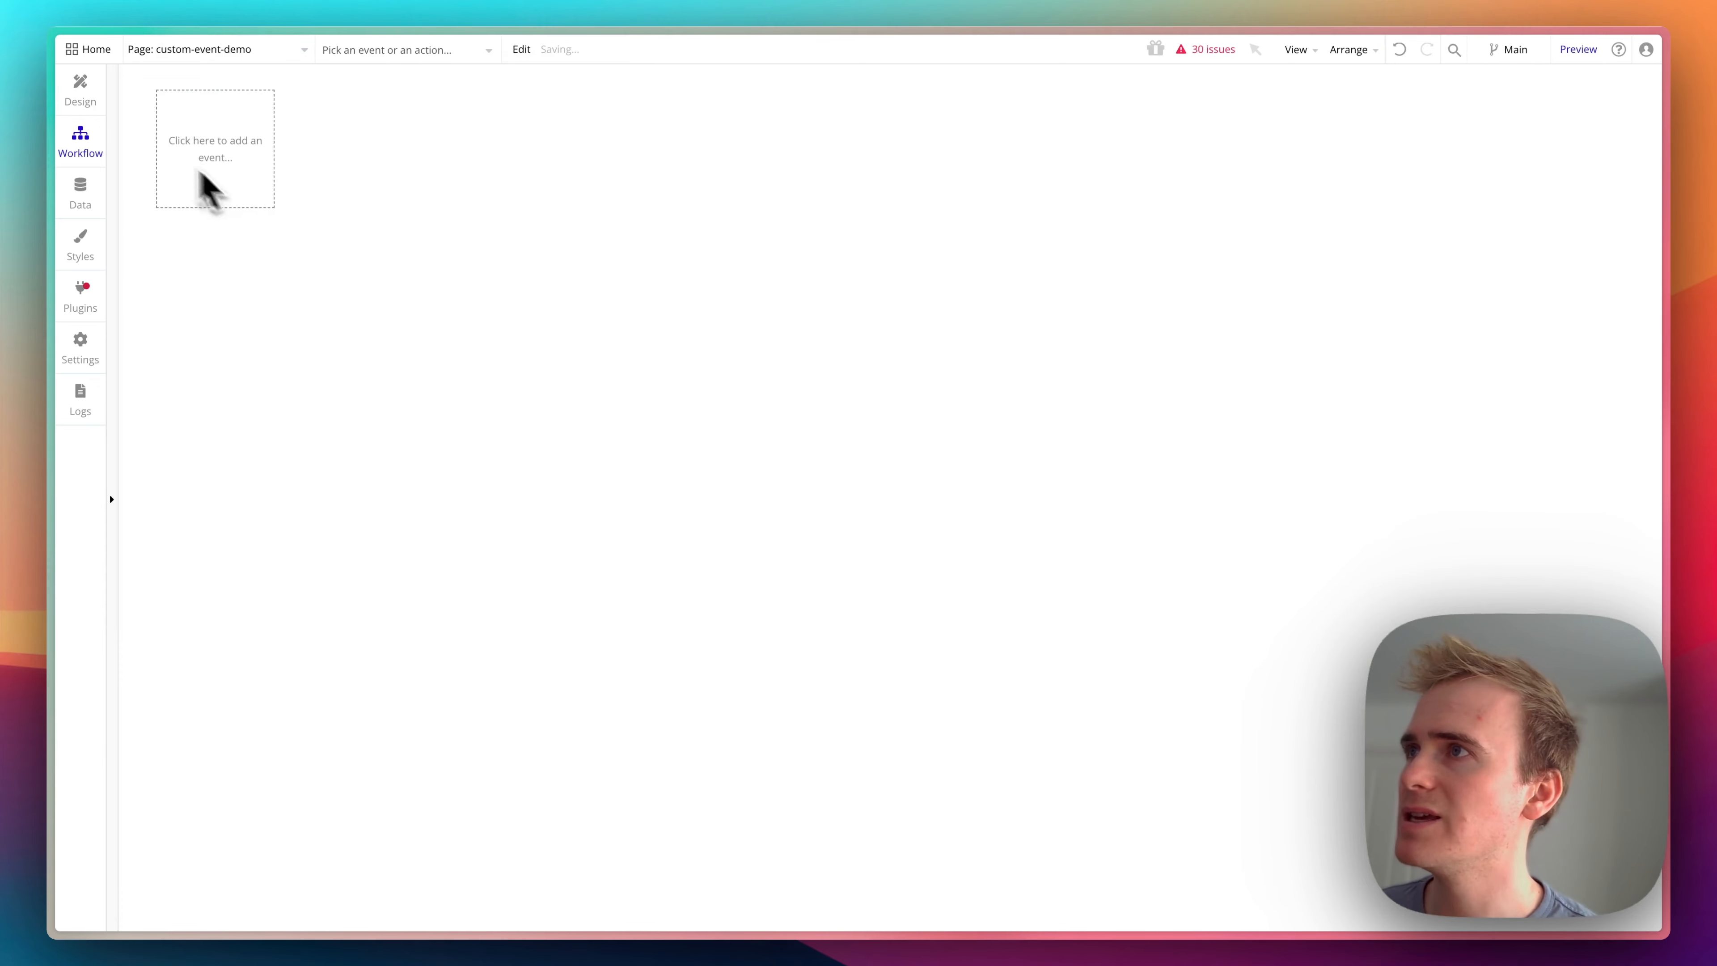
- Move the Create event button out of Group A to just below the date picker, and delete Group A
left_click(102, 108)
left_click(612, 230)
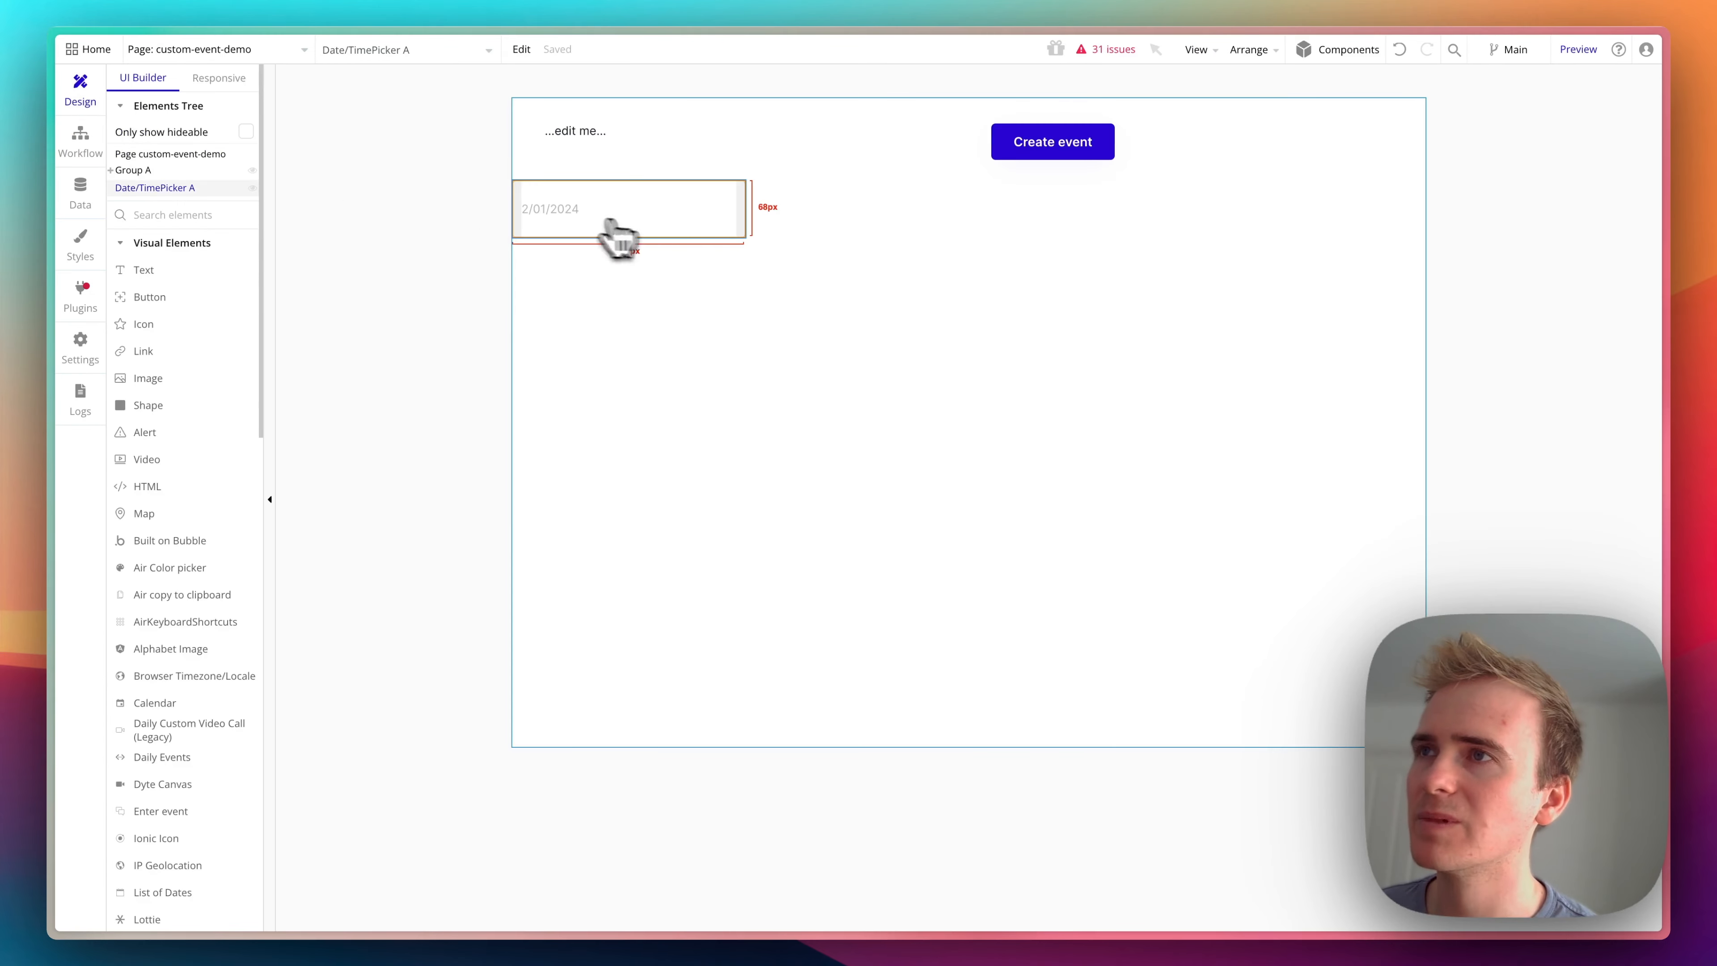
left_click_drag(1063, 147, 1005, 250)
left_click(671, 179)
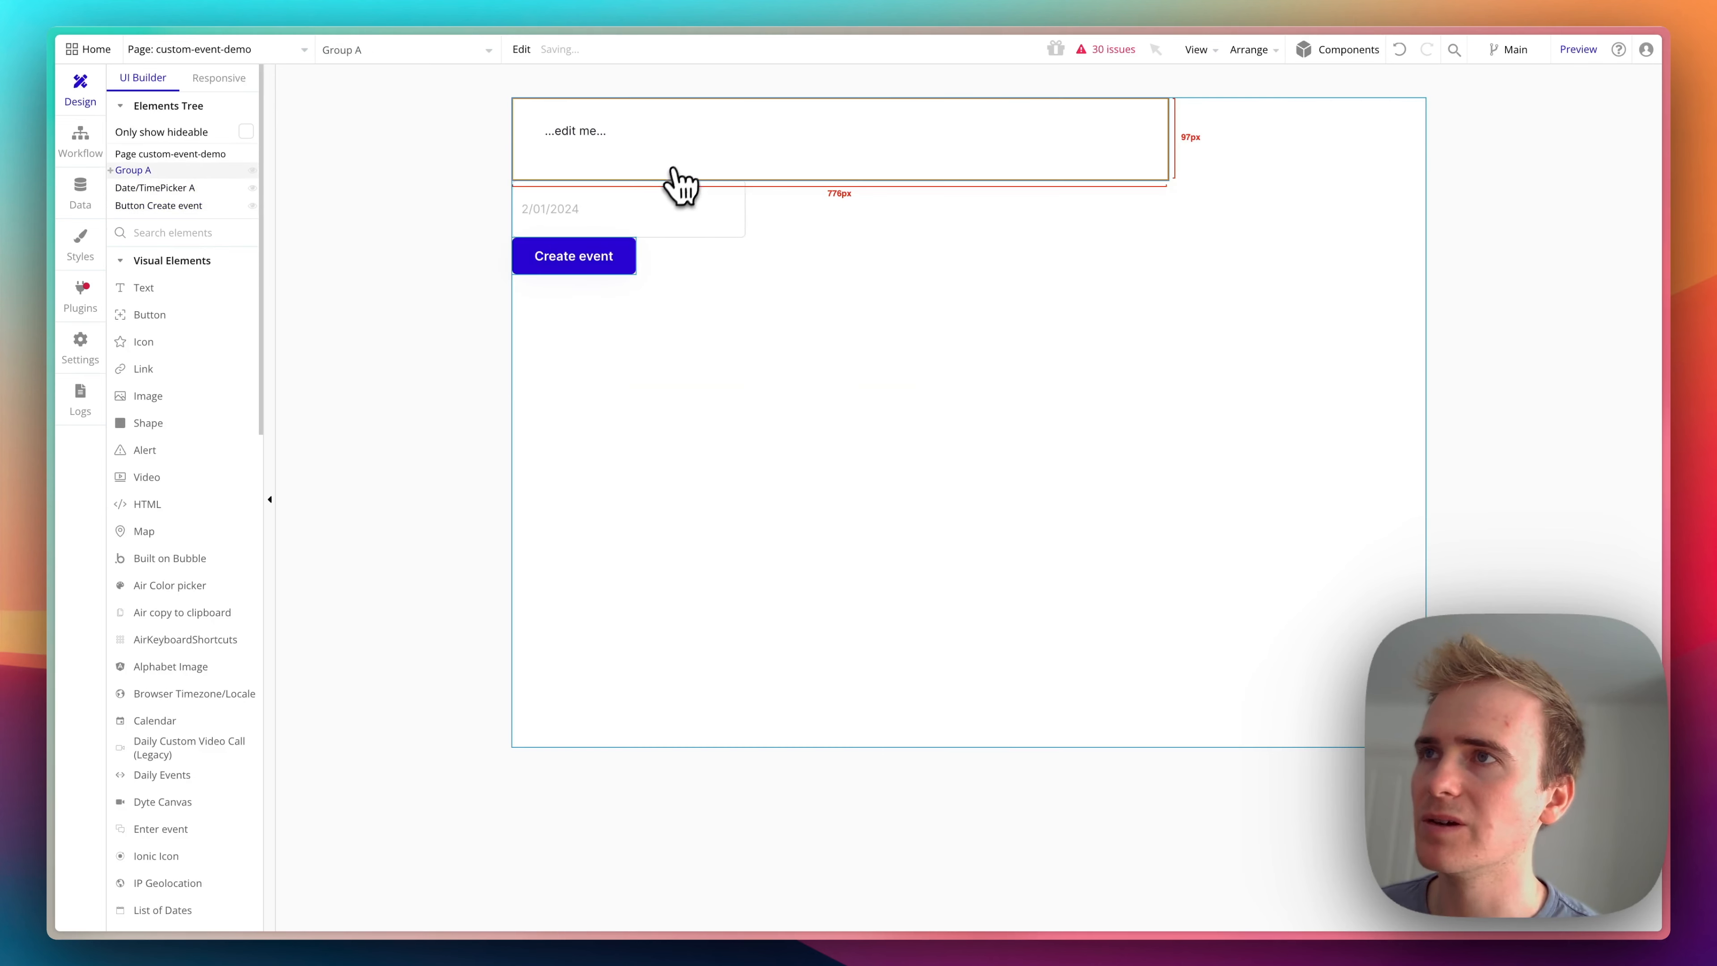
key("Delete")
- Place the Menu Date Function reusable element on the page and make it the first element, above the date picker
scroll(237, 414, "down", 15)
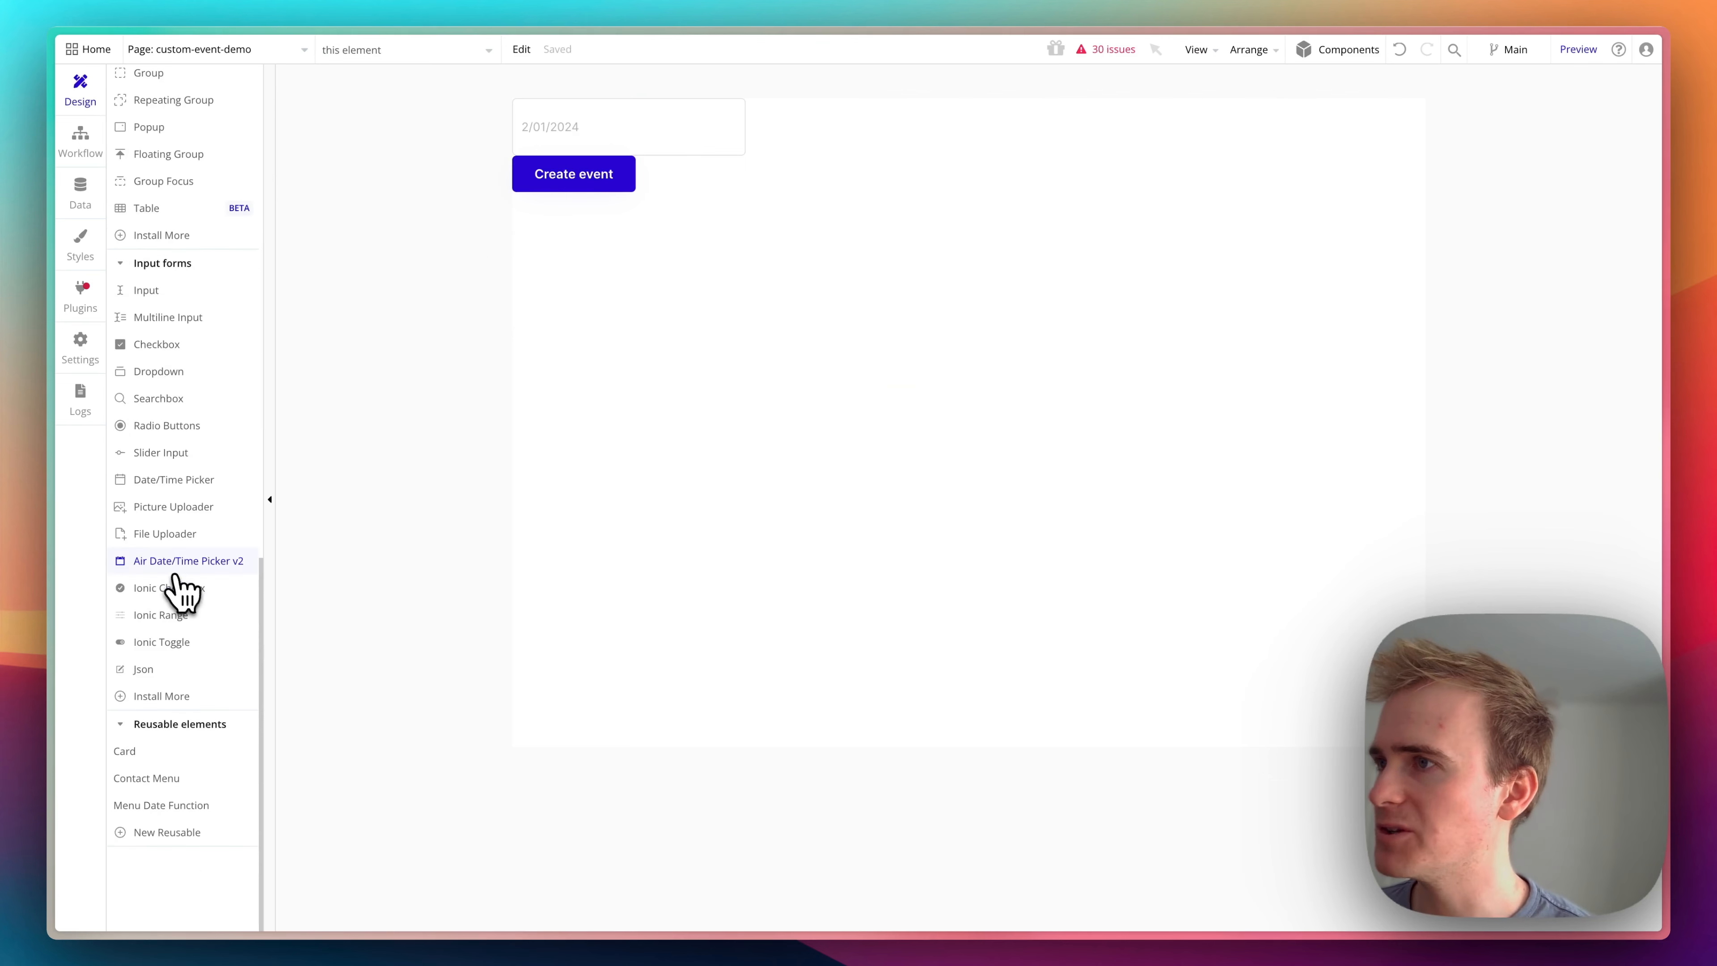
left_click(186, 805)
mouse_move(620, 223)
left_mouse_down()
mouse_move(1020, 368)
mouse_move(1322, 345)
mouse_move(1326, 297)
left_mouse_up()
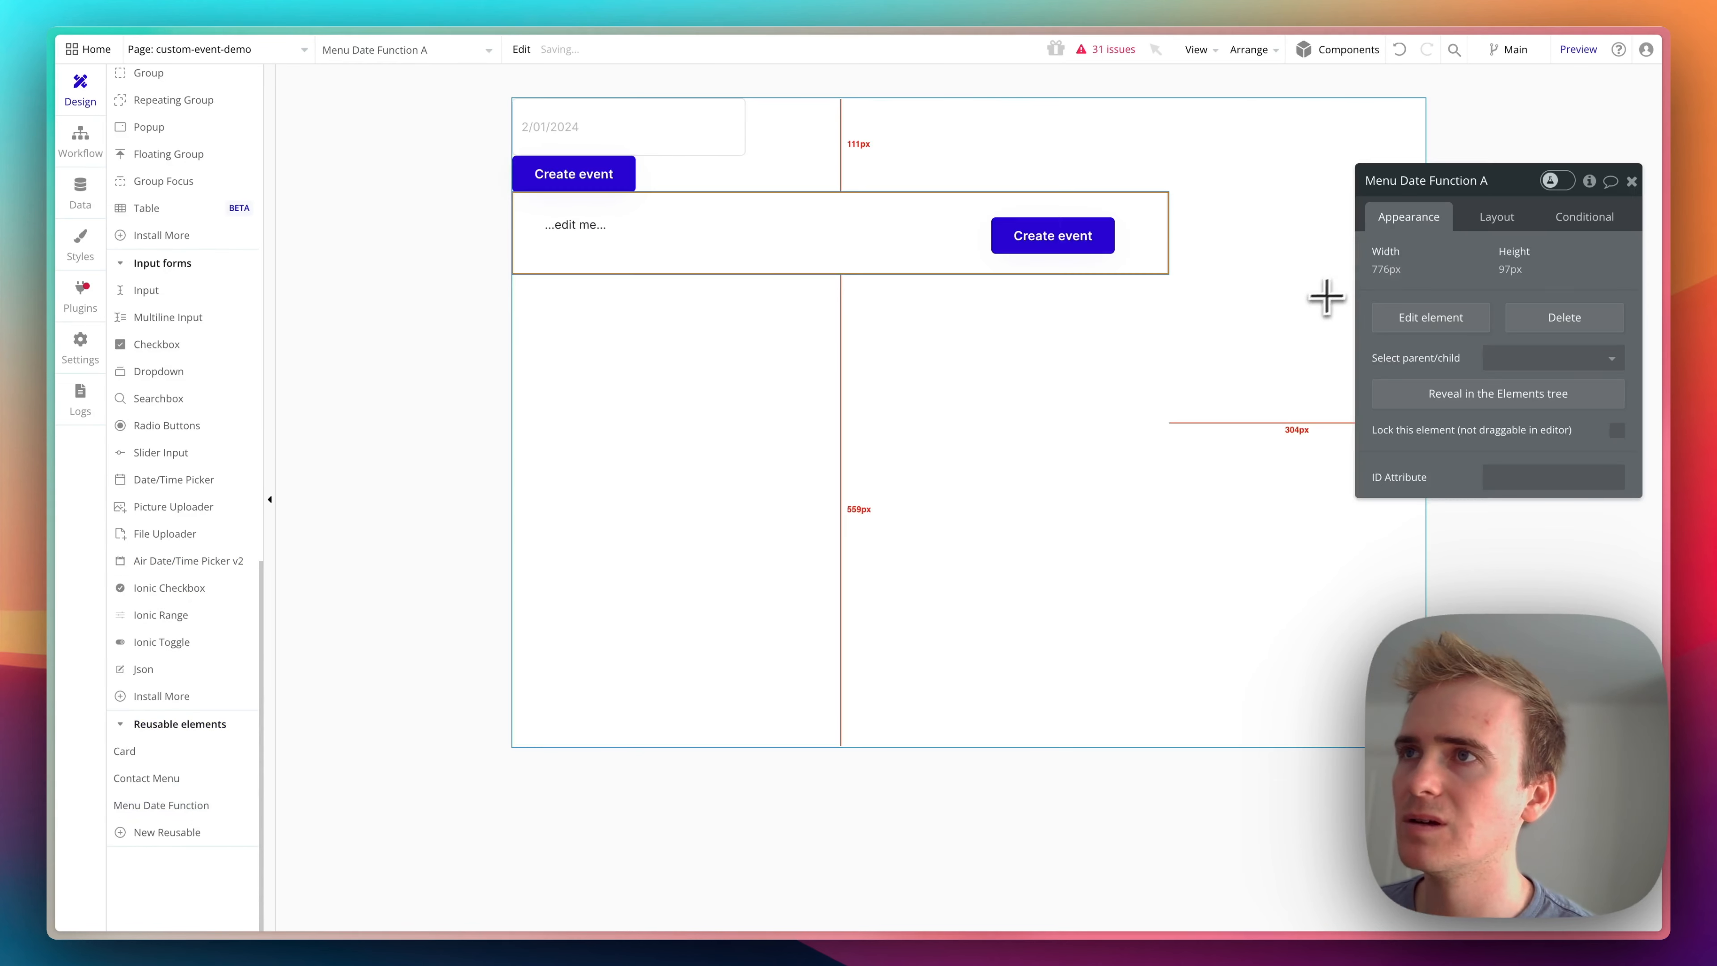
left_click_drag(1075, 252, 1051, 143)
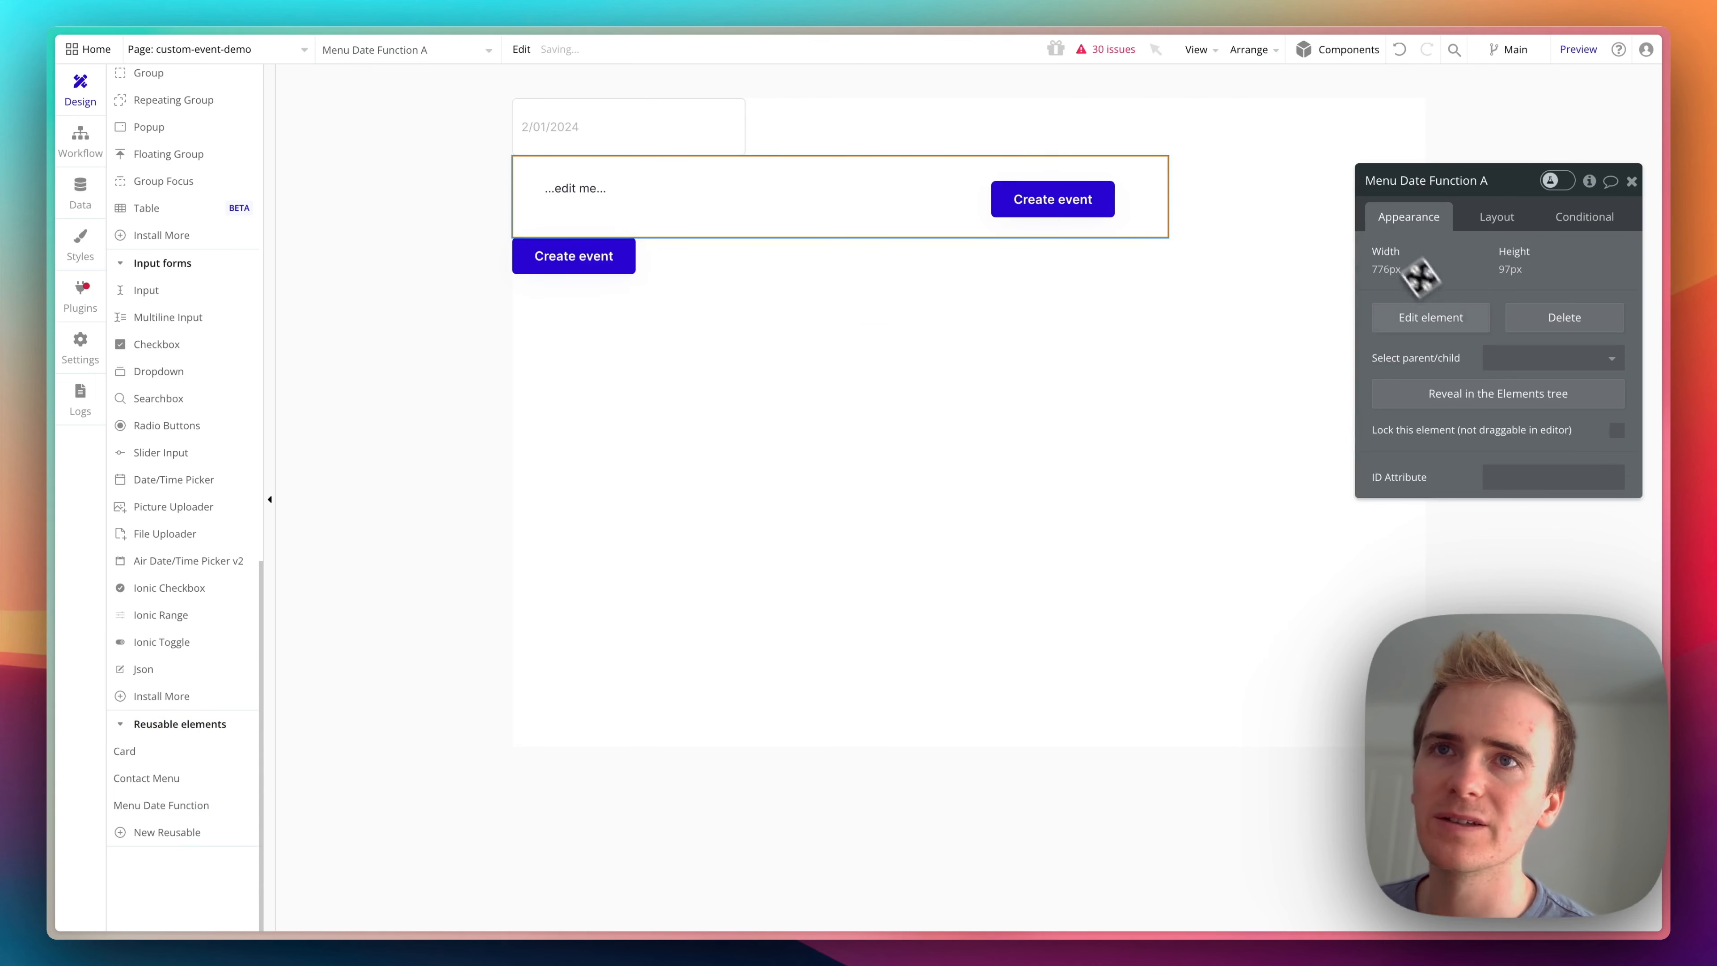
left_click(1496, 220)
left_click(1461, 384)
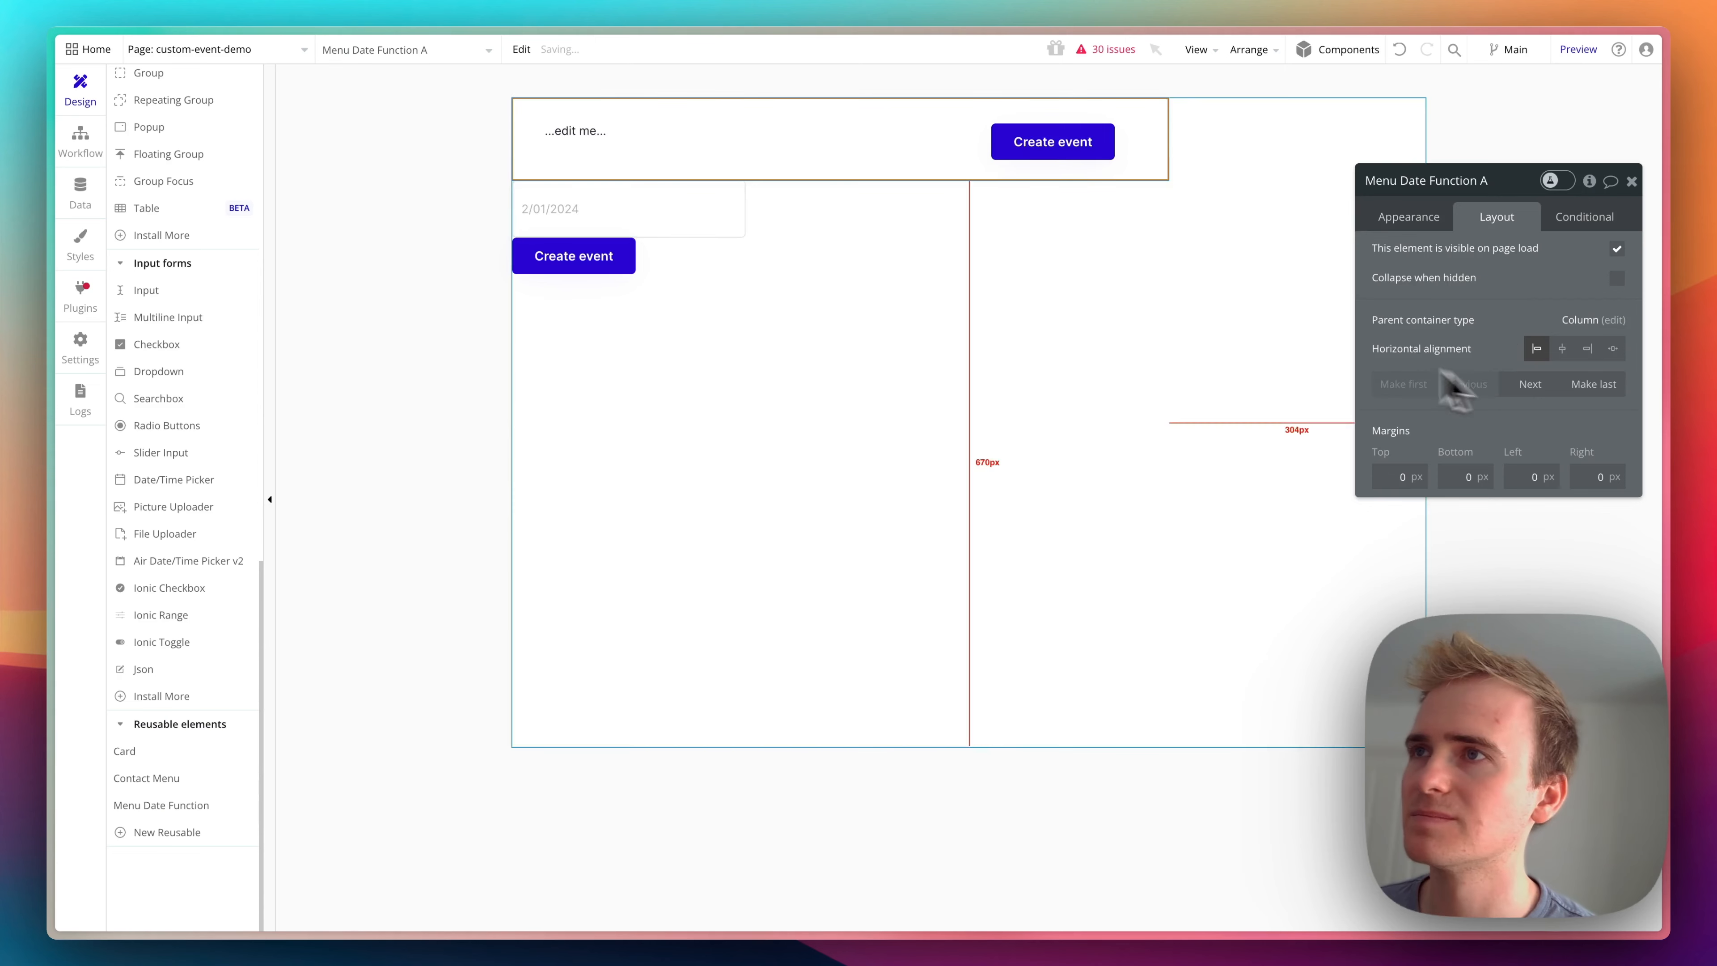
left_click(1014, 291)
left_click(703, 227)
left_click(605, 254)
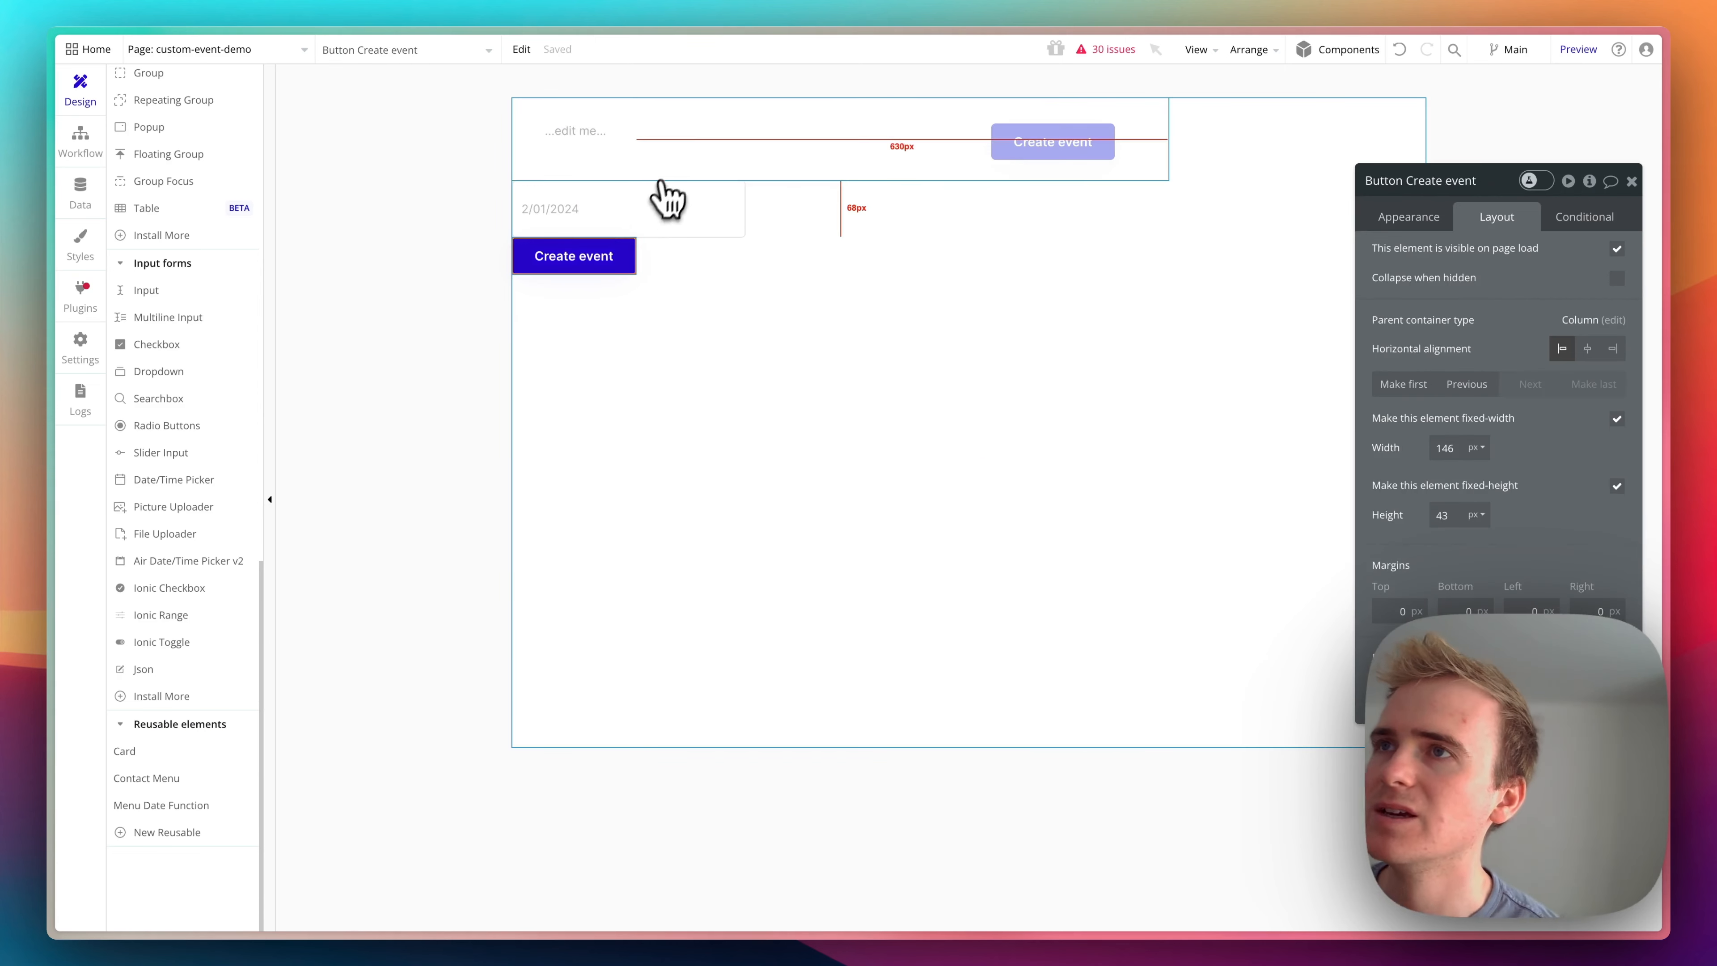
left_click(674, 151)
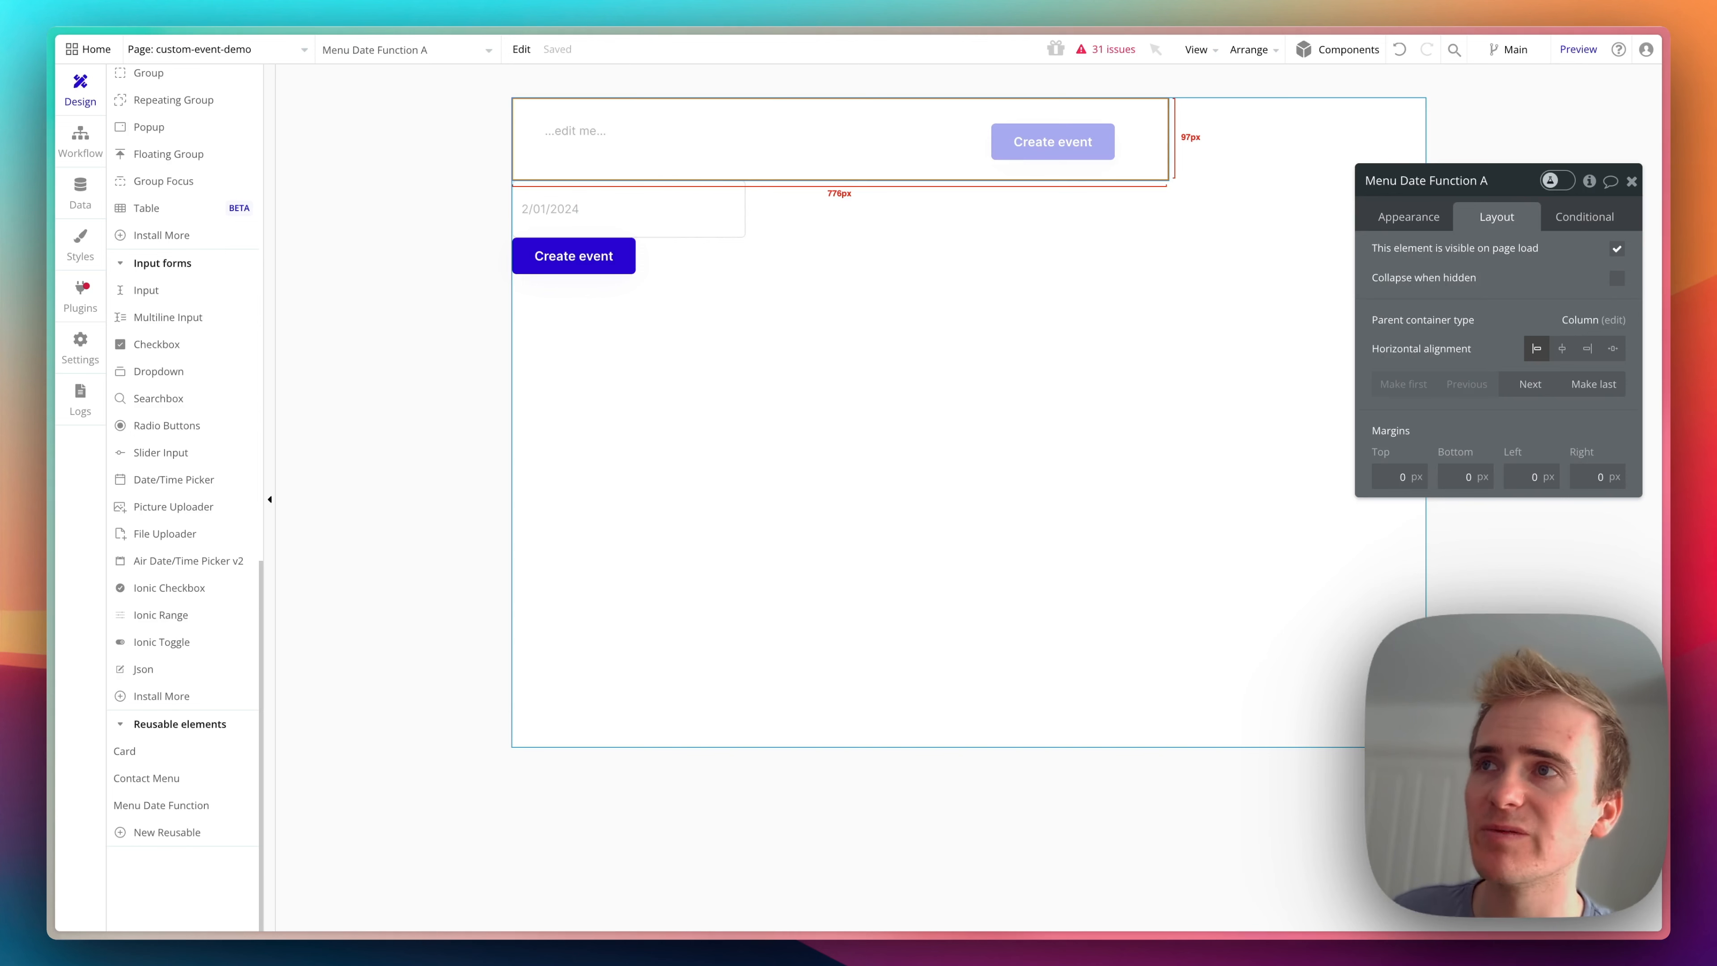
- Add a workflow to the page's own Create event button that triggers the Create new event custom event from Menu Date Function A
left_click(551, 257)
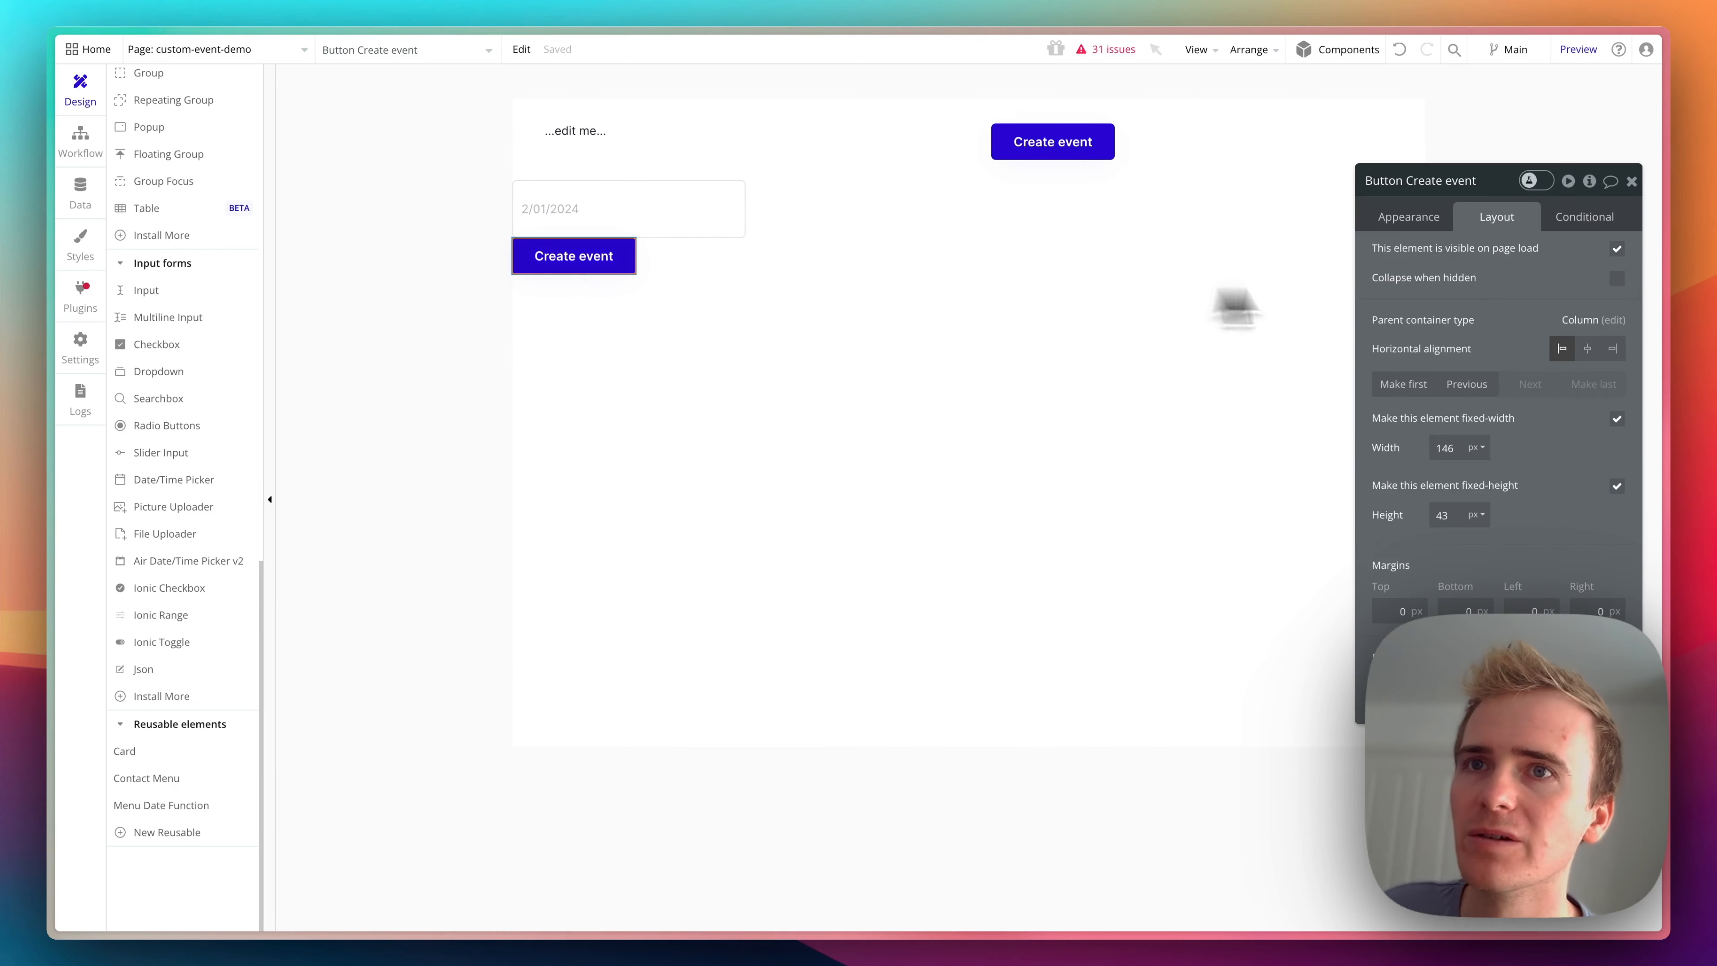
left_click(1410, 218)
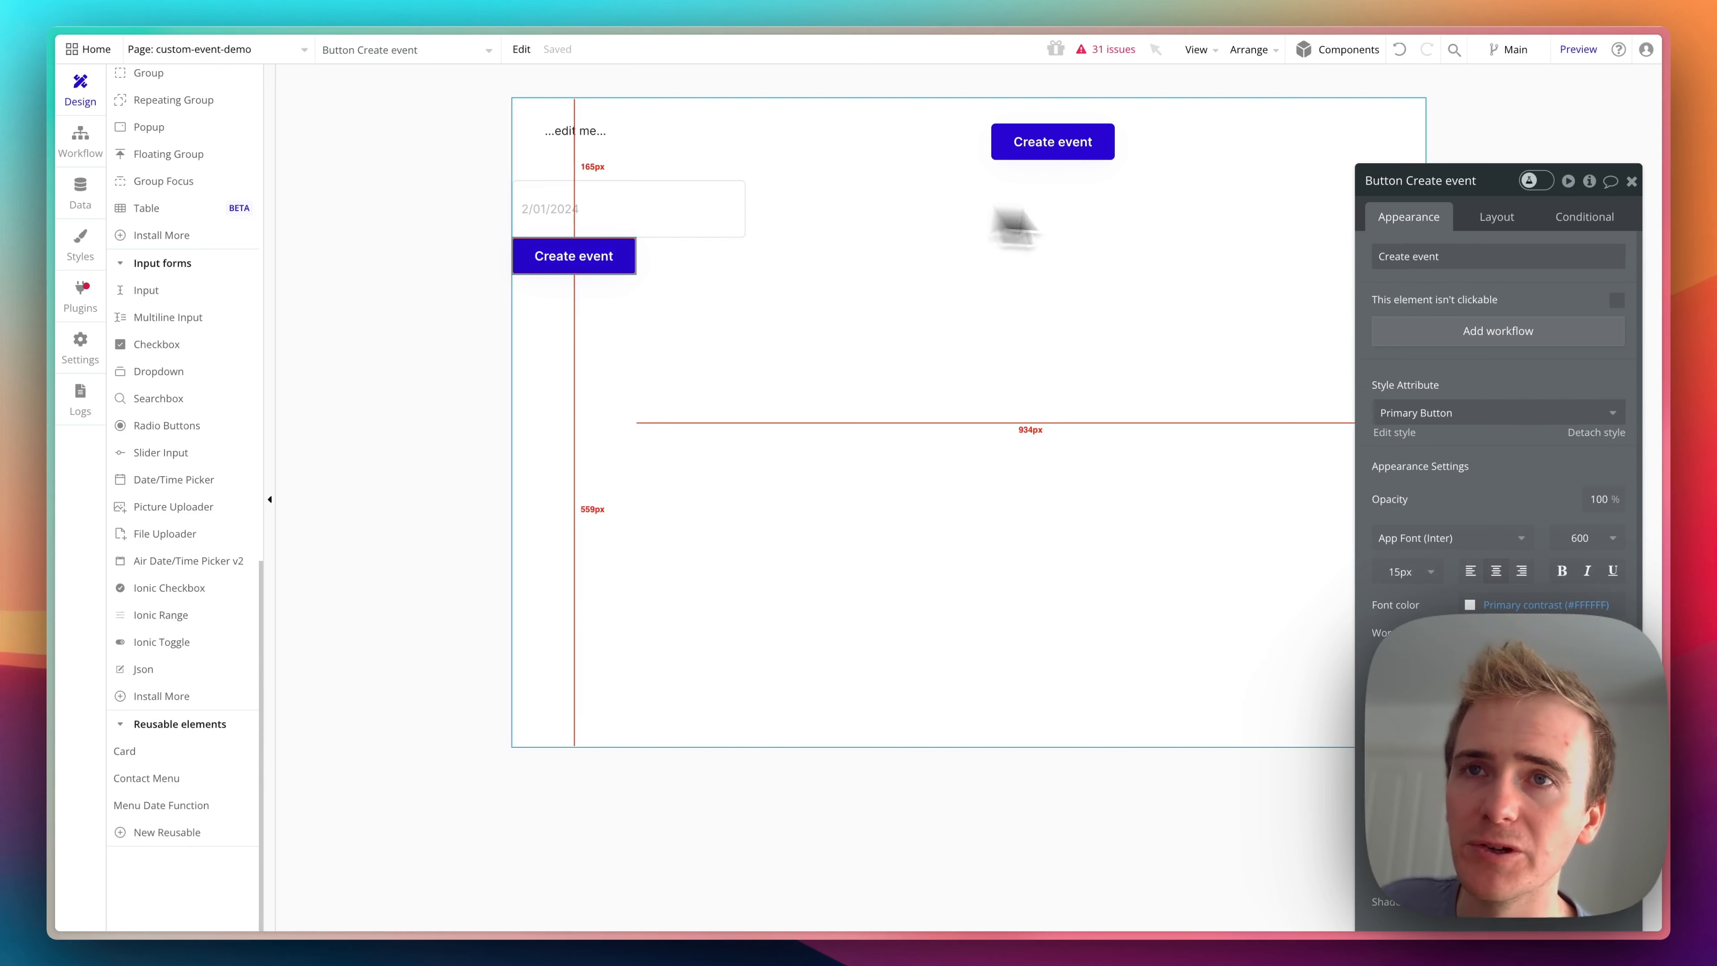
left_click(1473, 327)
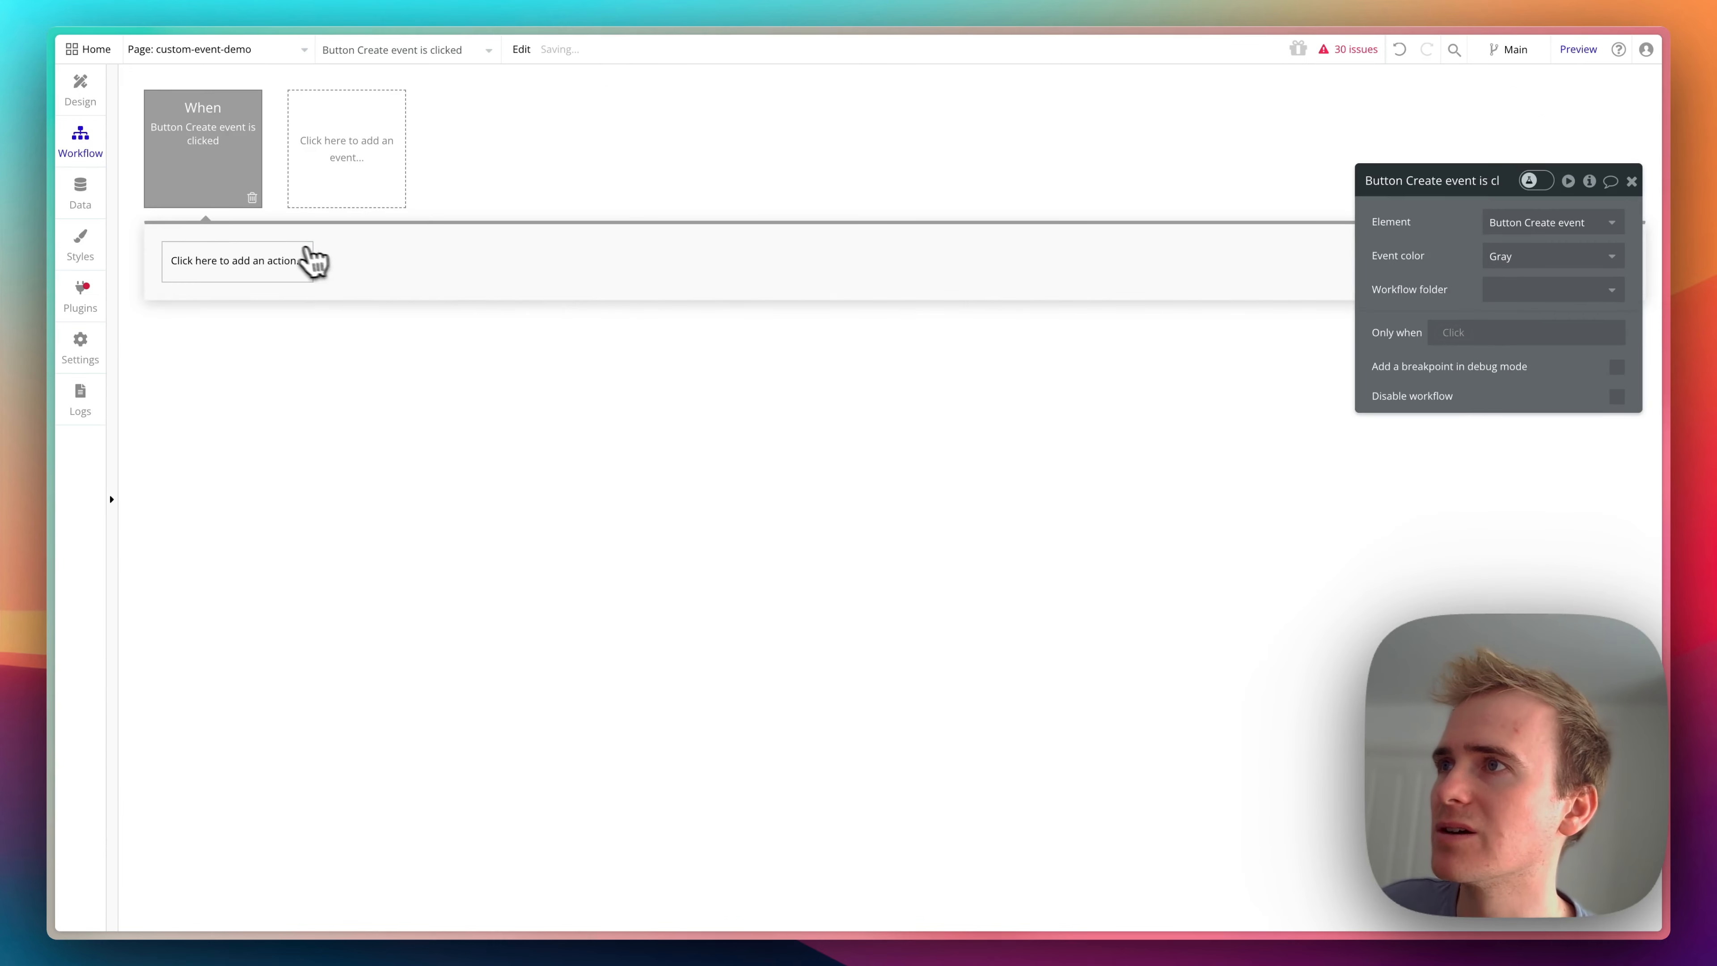
left_click(289, 260)
type("trig")
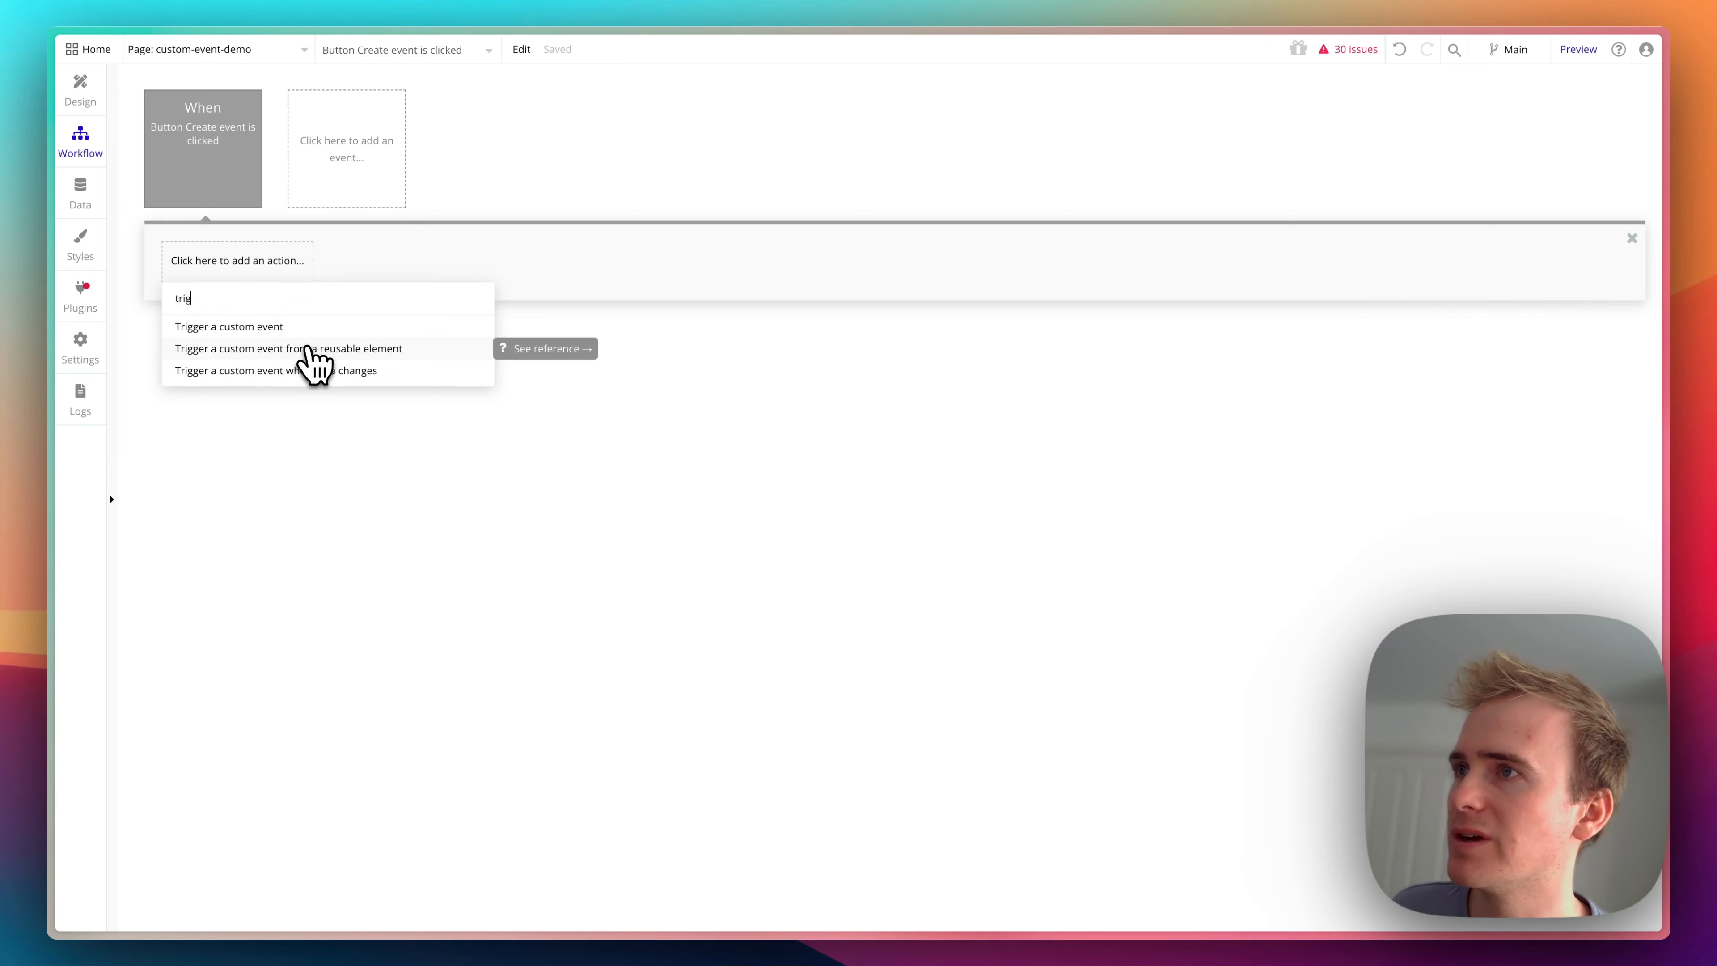
left_click(349, 356)
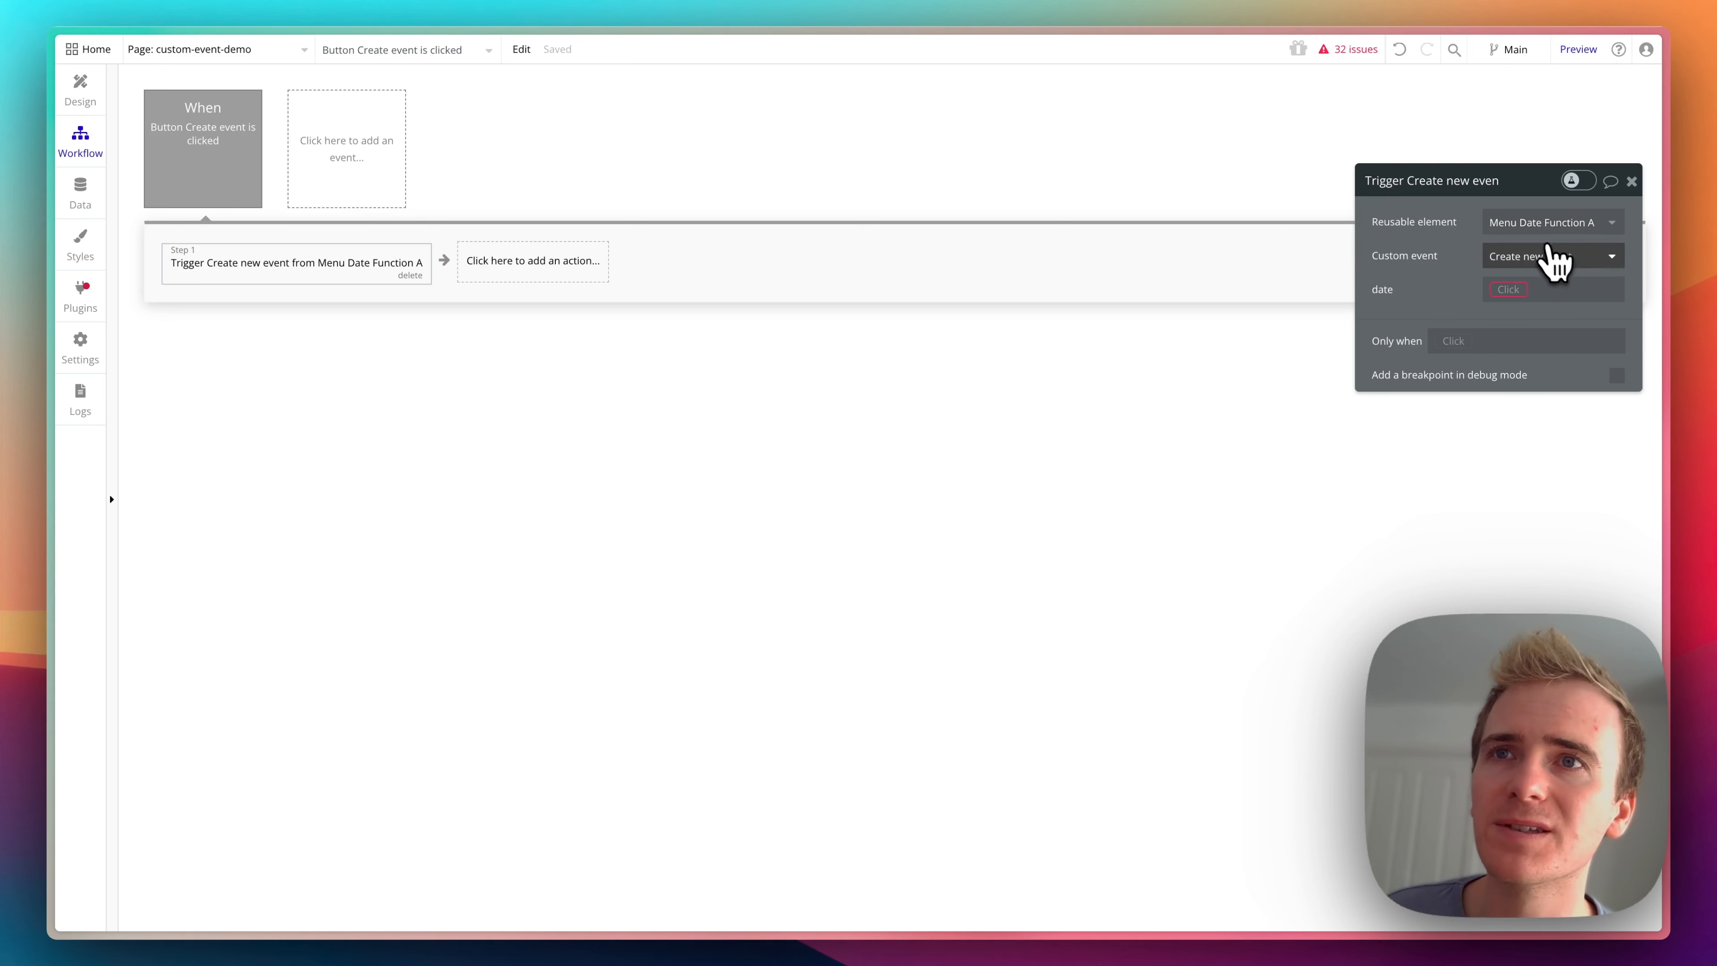
- Set the date parameter of the Trigger Create new event action to Date/TimePicker A's value
left_click(1516, 289)
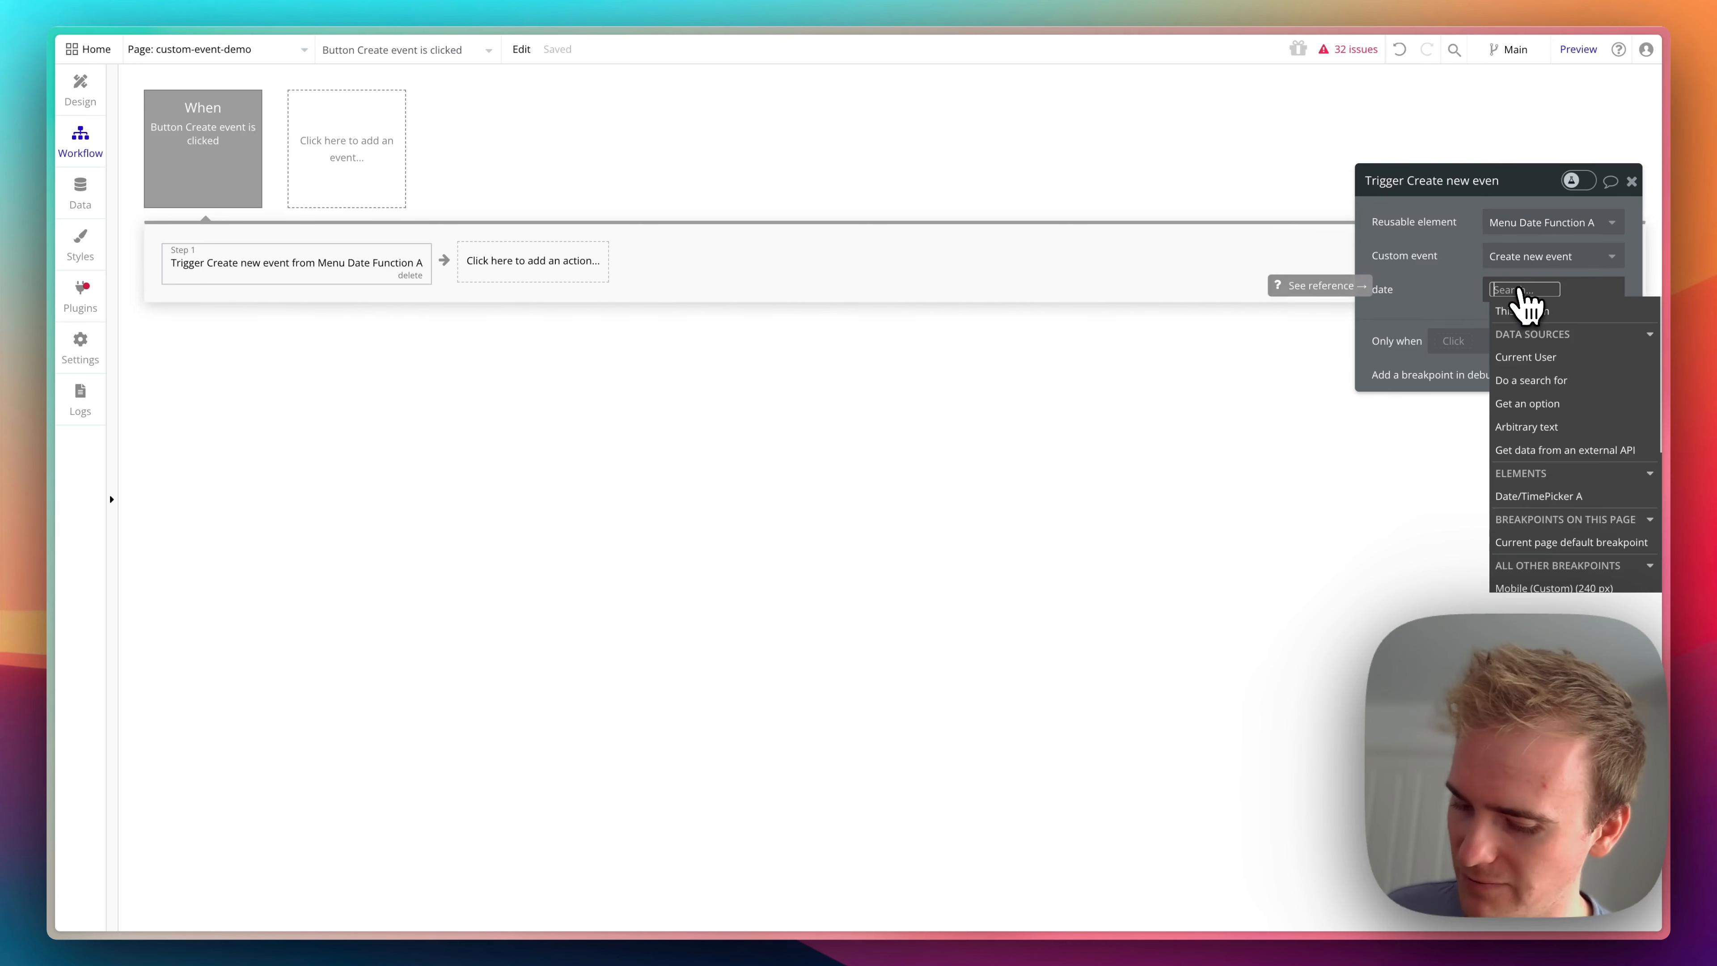
type("date")
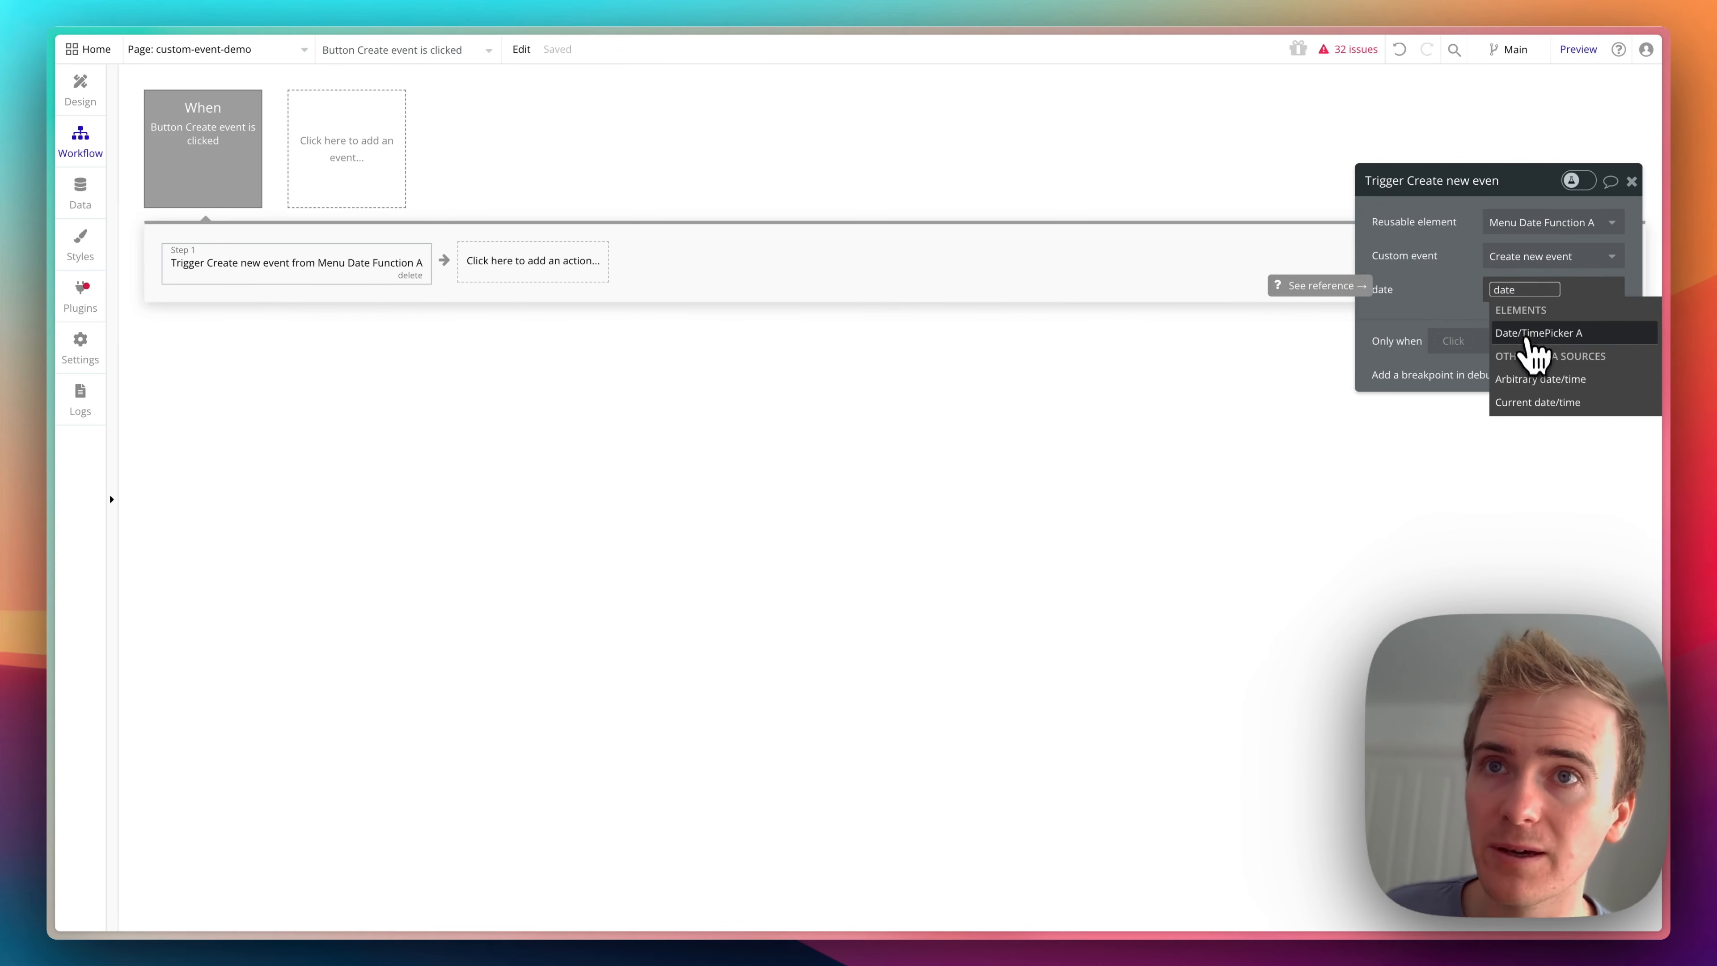
left_click(1528, 333)
left_click(1527, 348)
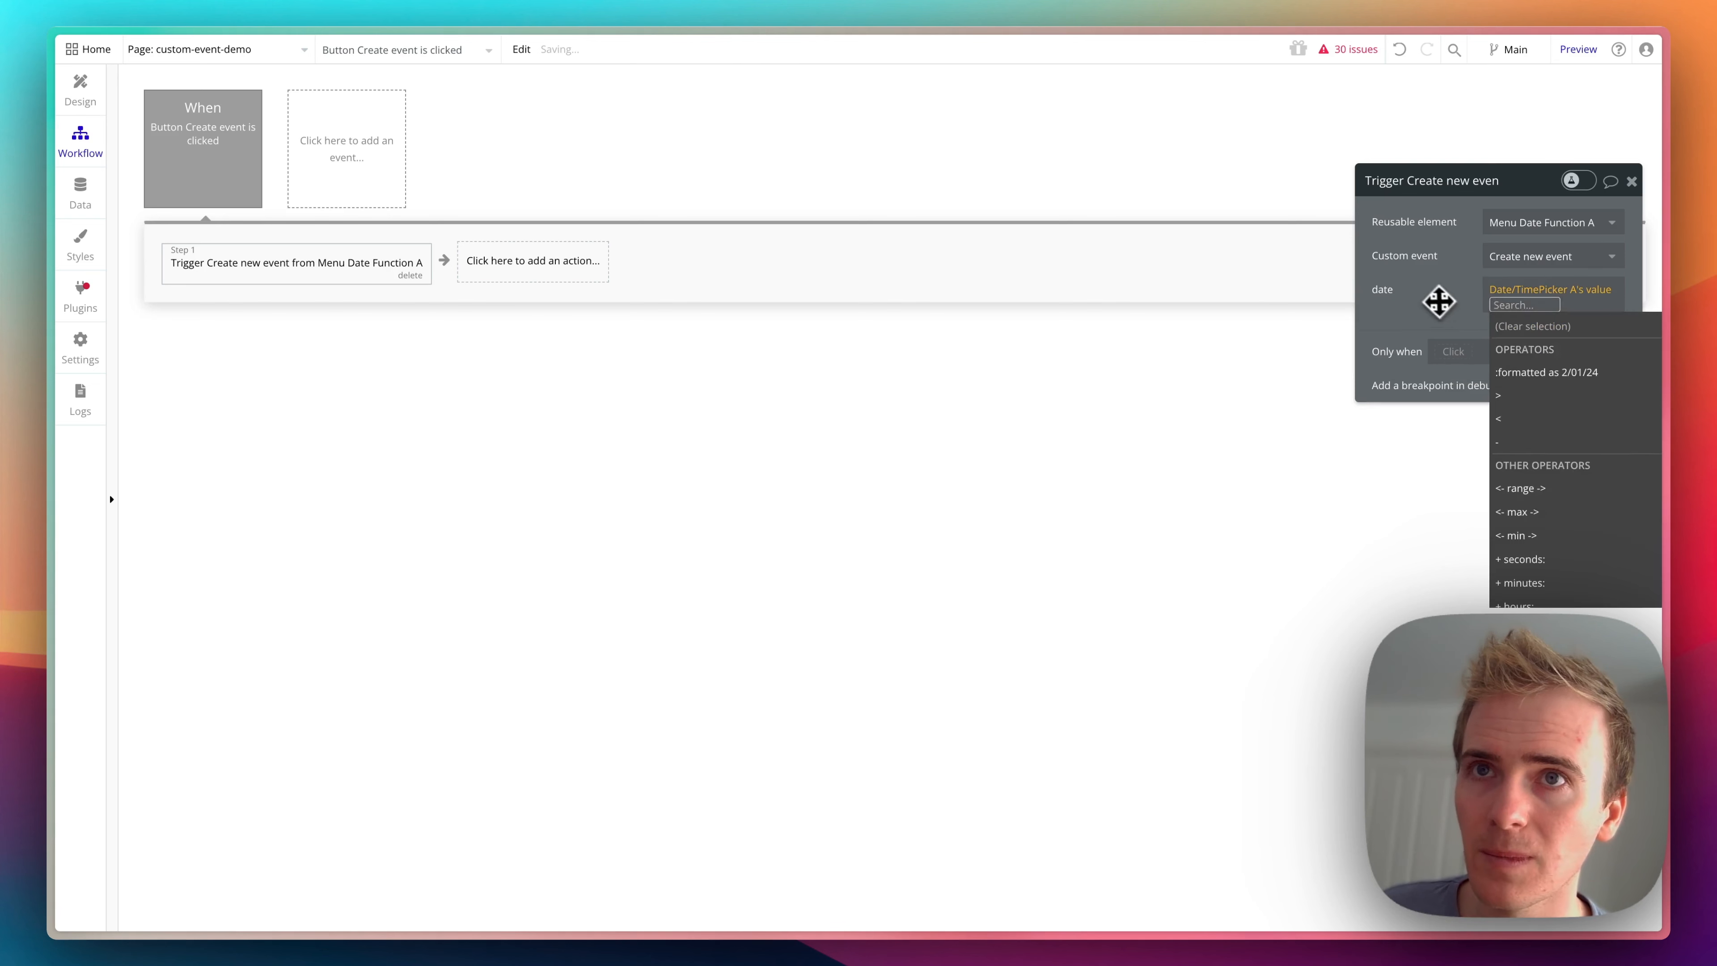
left_click(1437, 299)
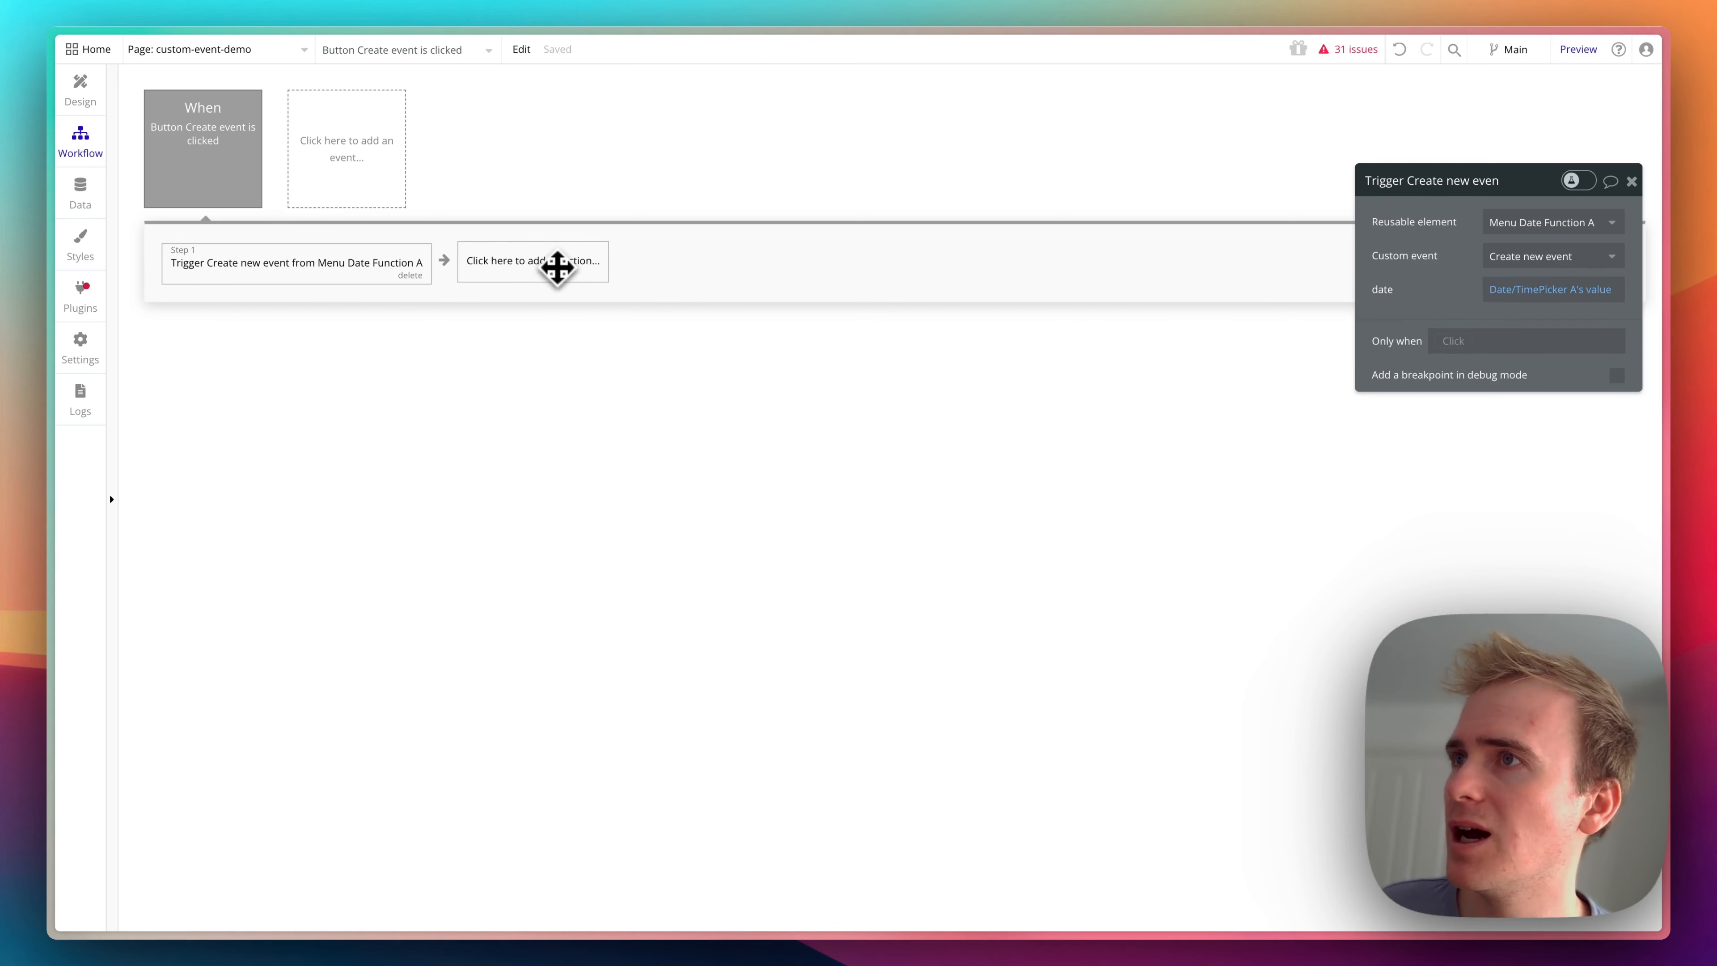
- Draw a group on the page below the date picker's Create event button and set its type of content to Event
left_click(87, 107)
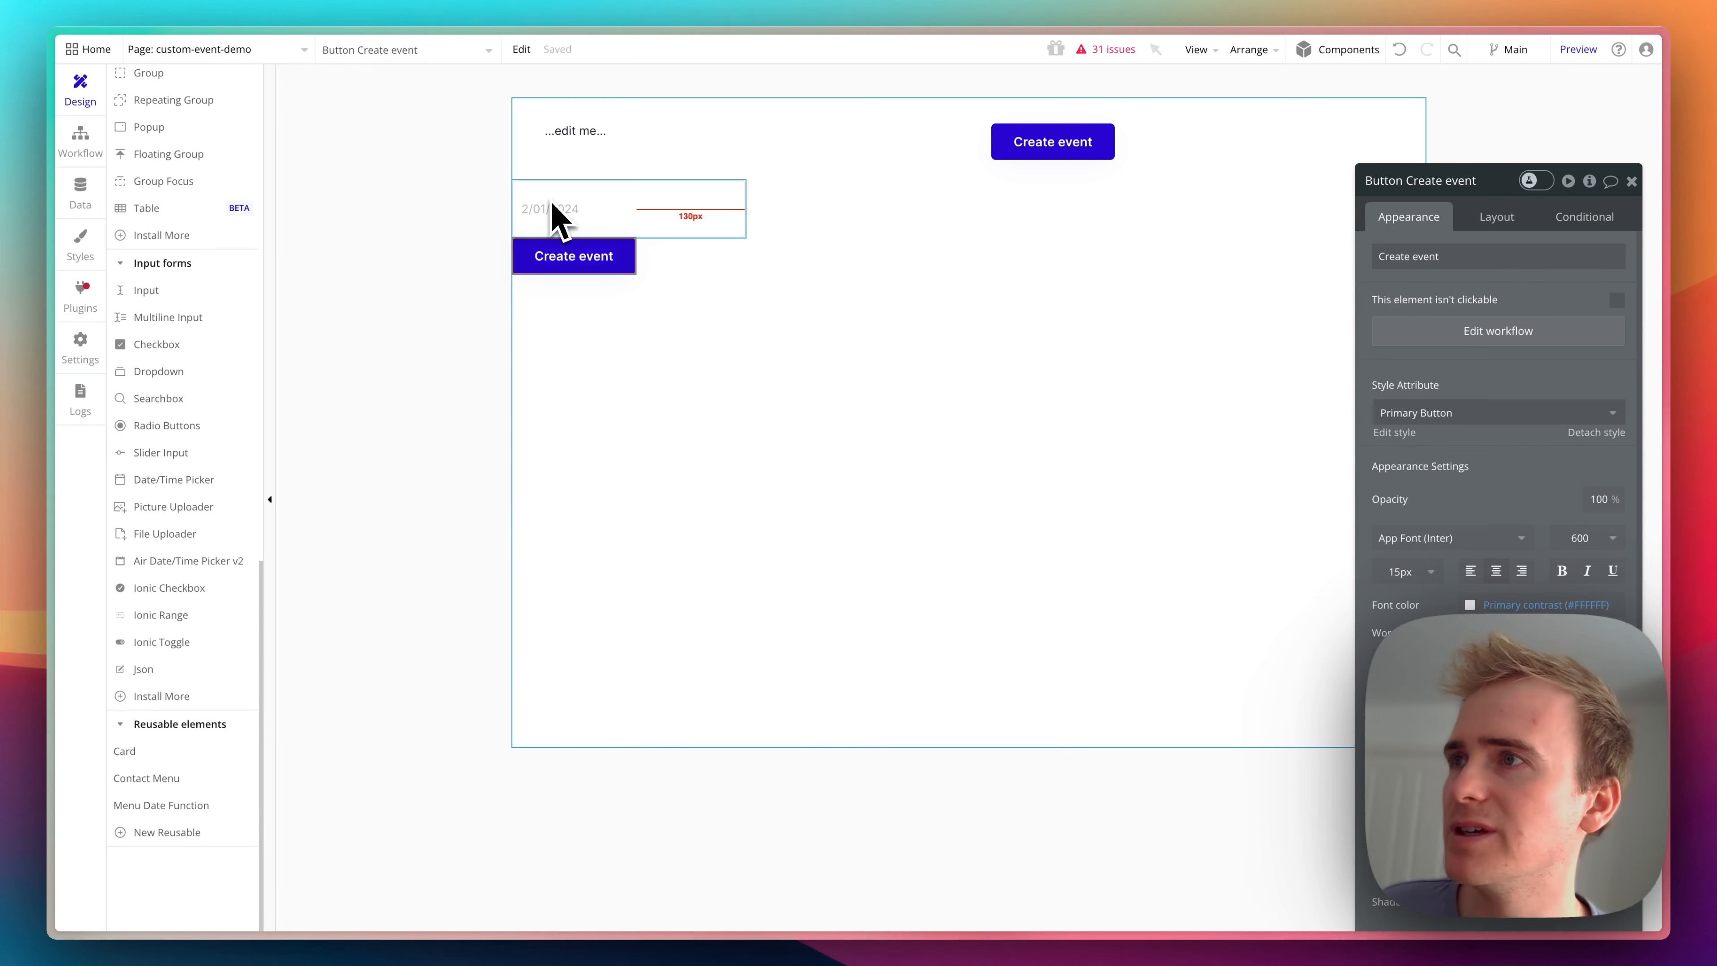
scroll(196, 342, "up", 10)
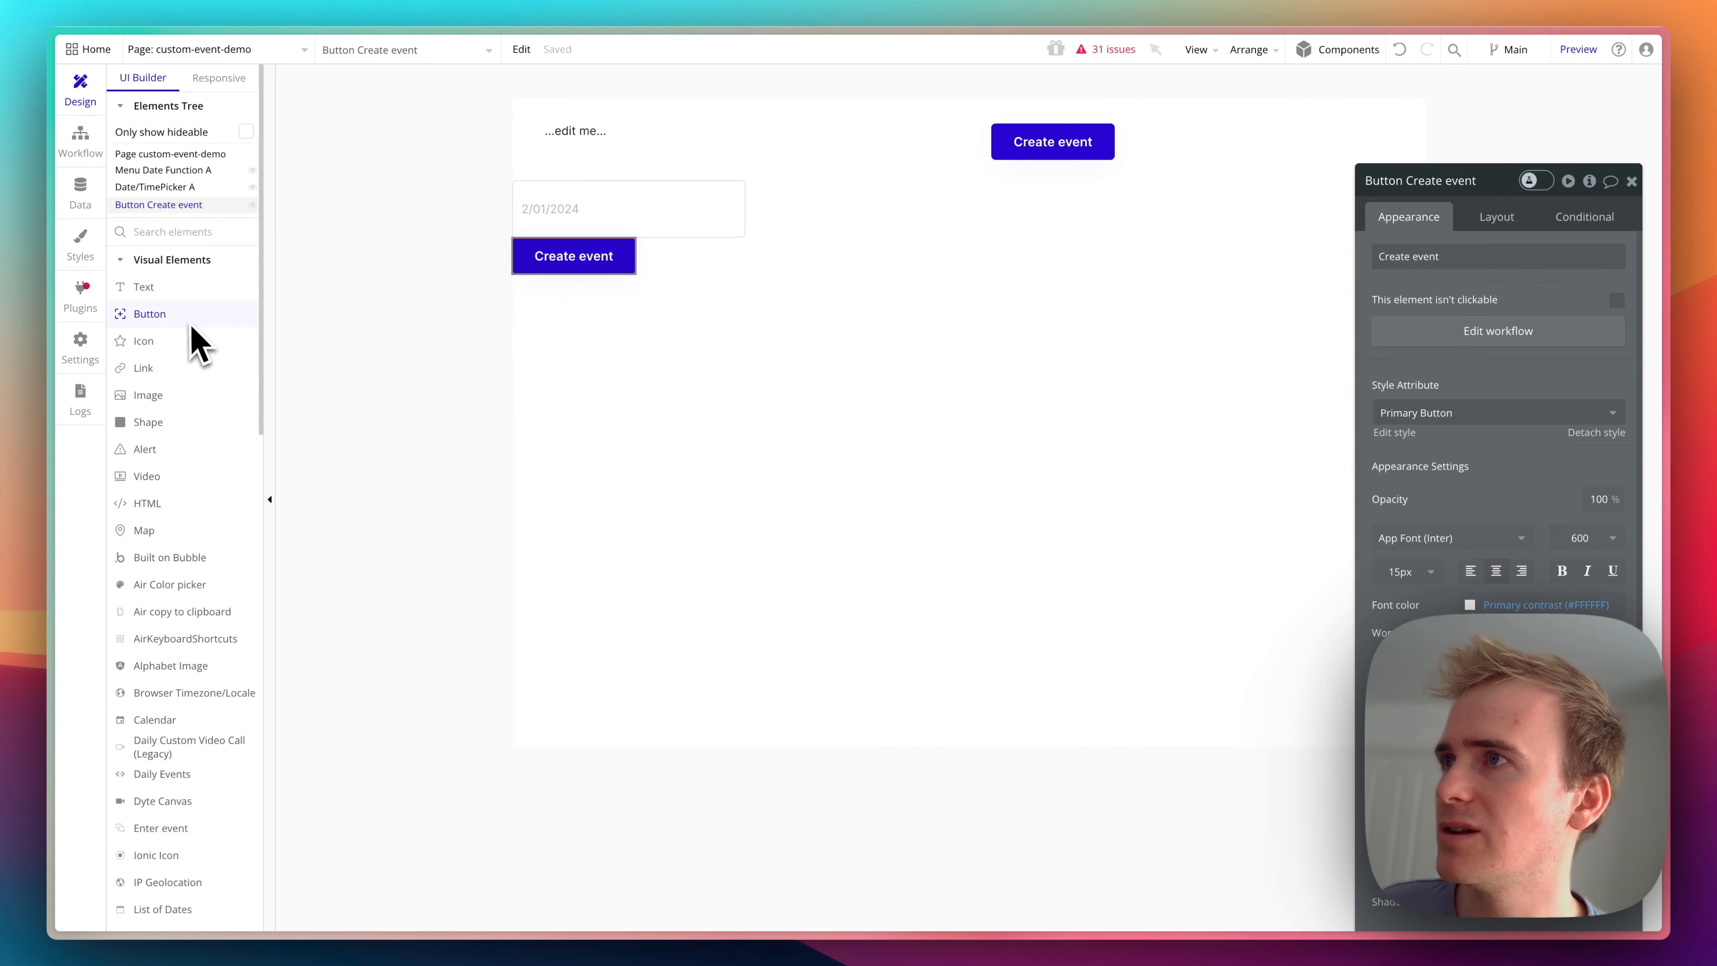
left_click(190, 235)
type("group")
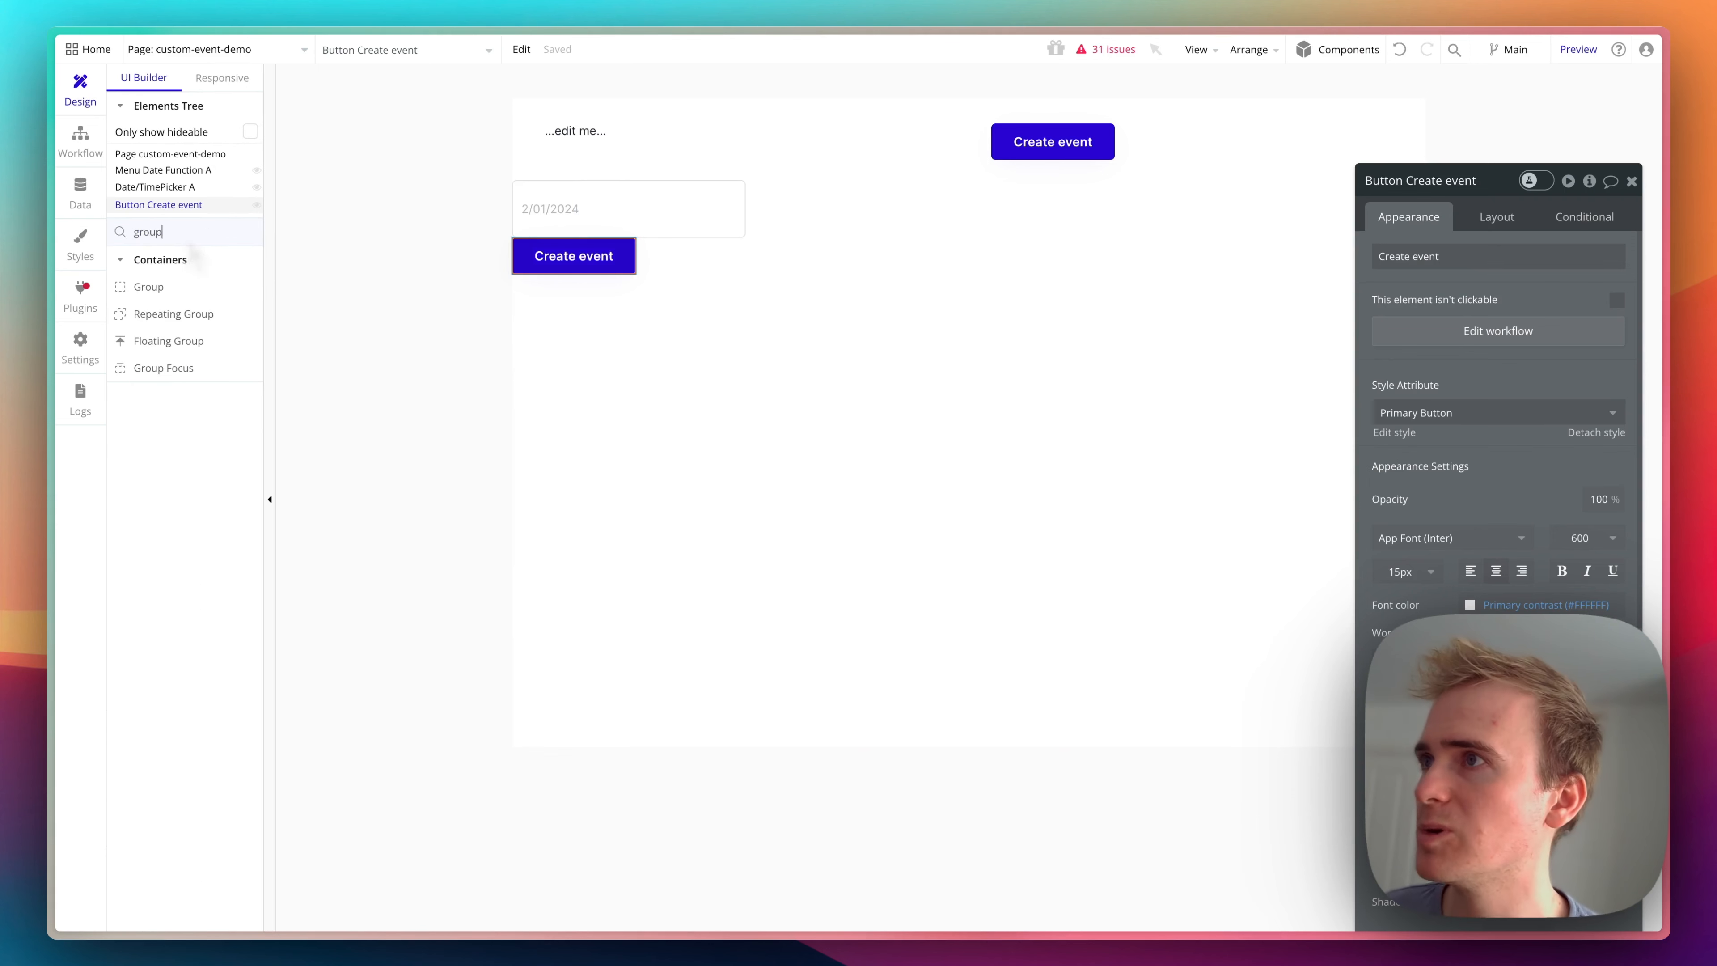
left_click(206, 289)
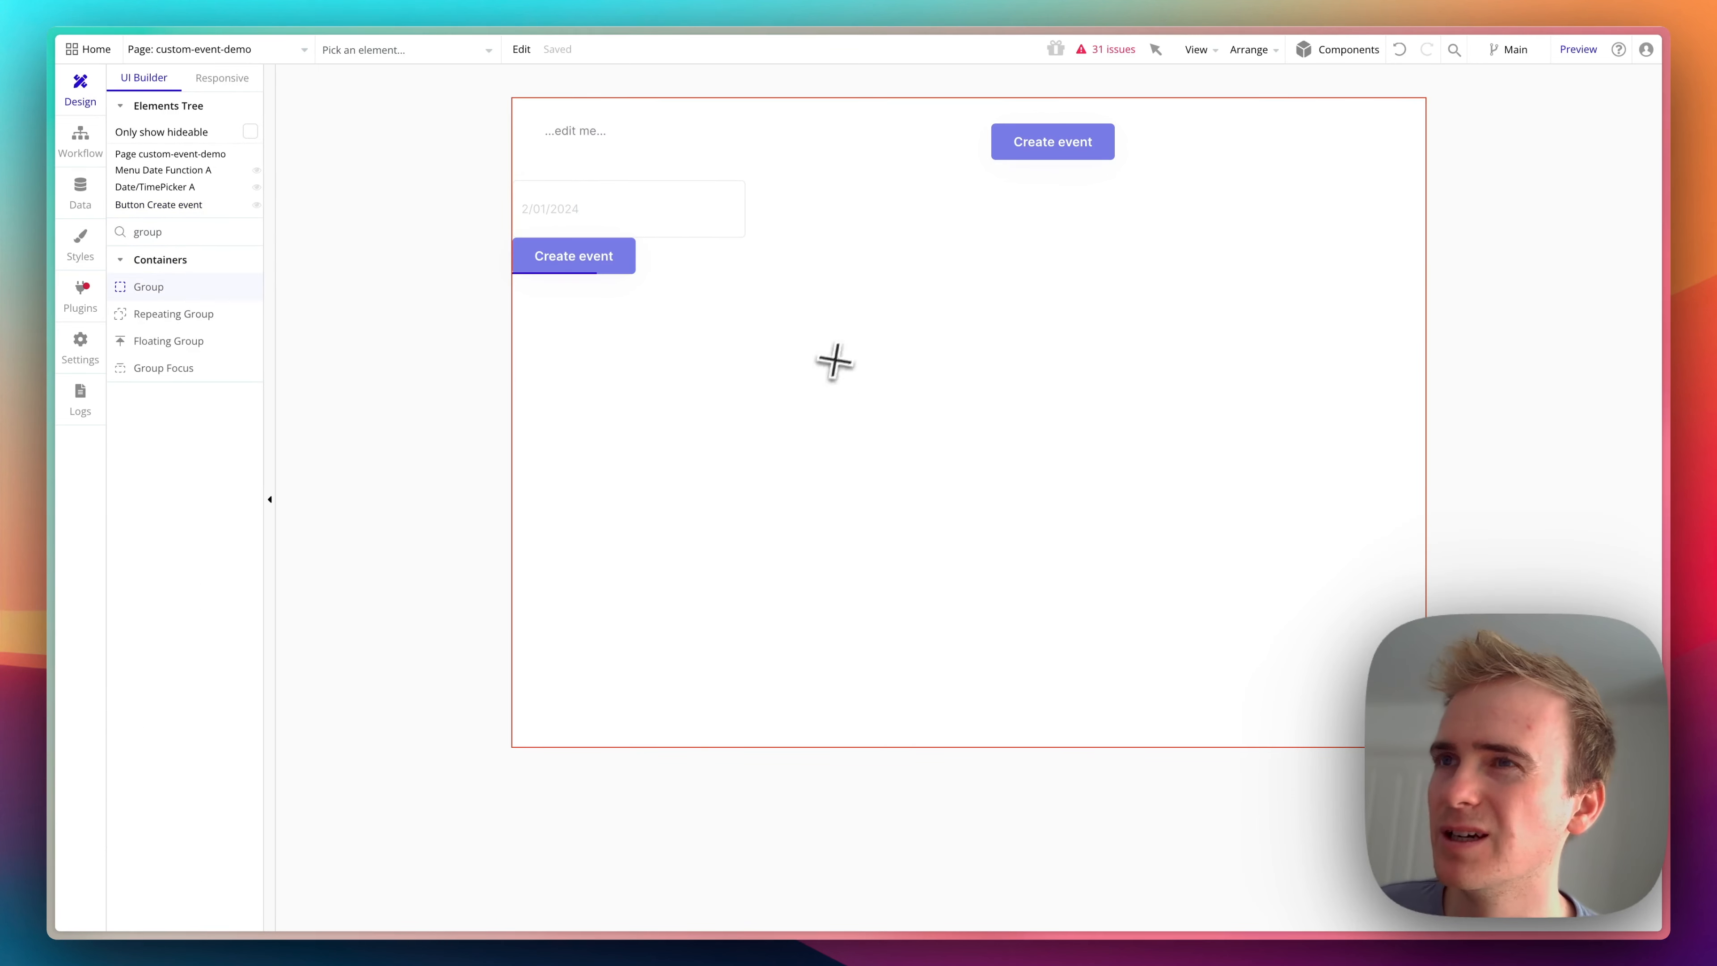
left_click_drag(837, 350, 1212, 641)
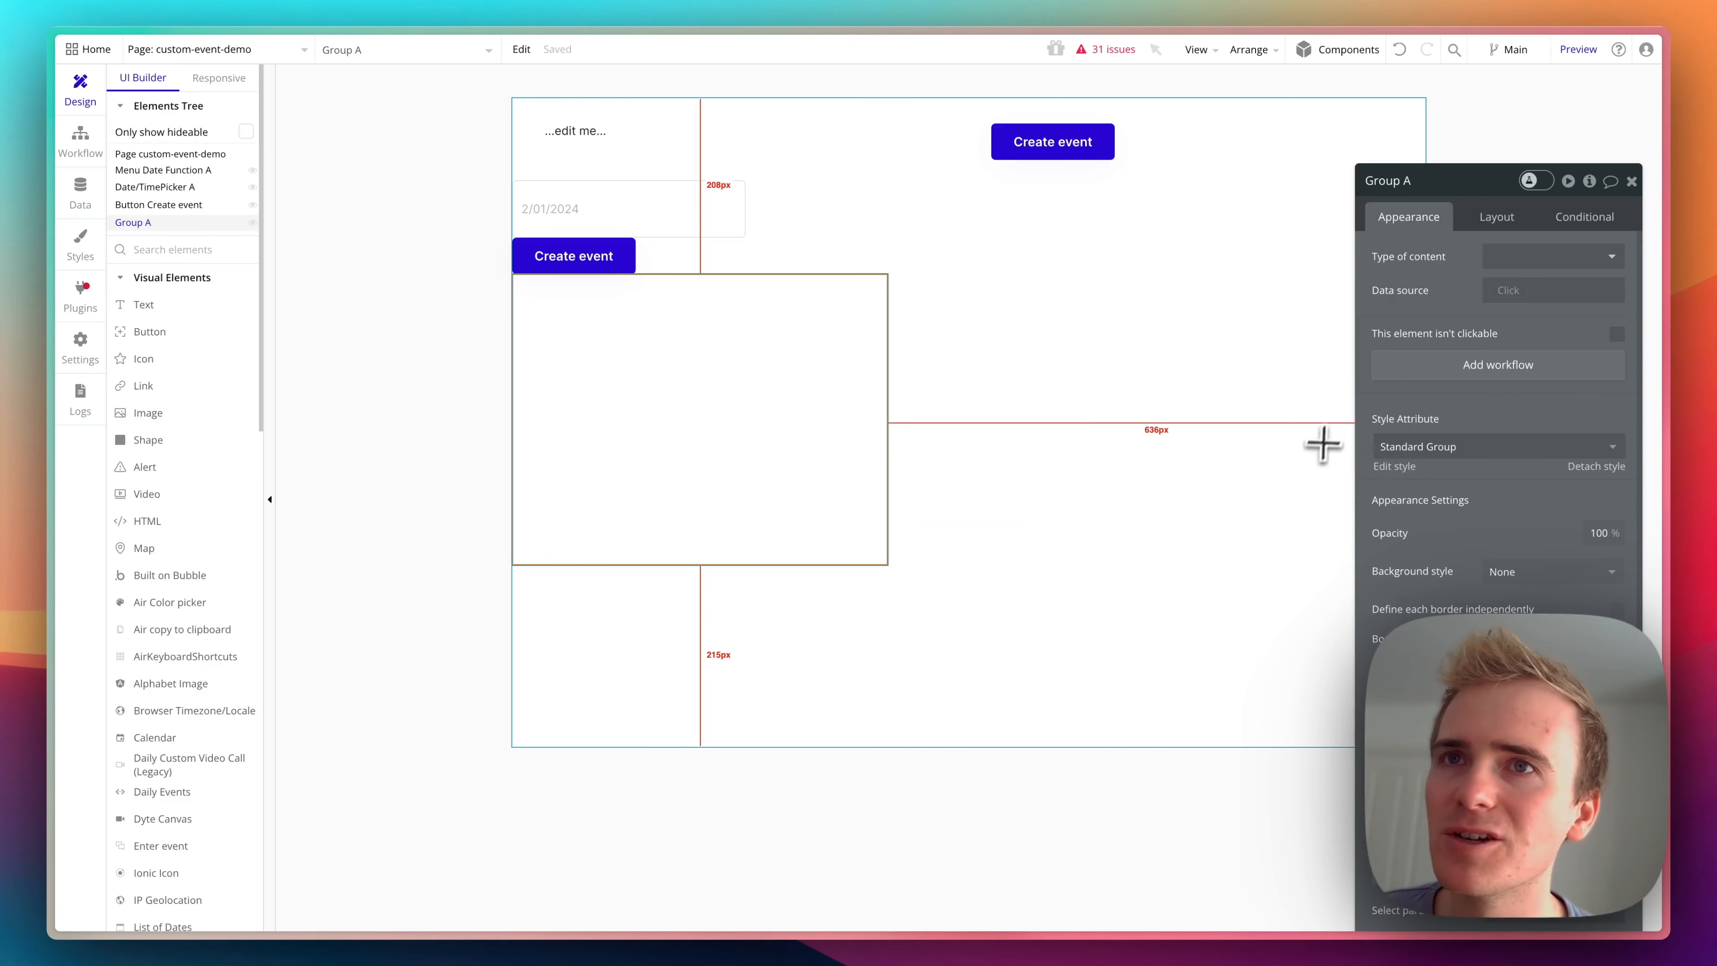
left_click(1597, 265)
type("event")
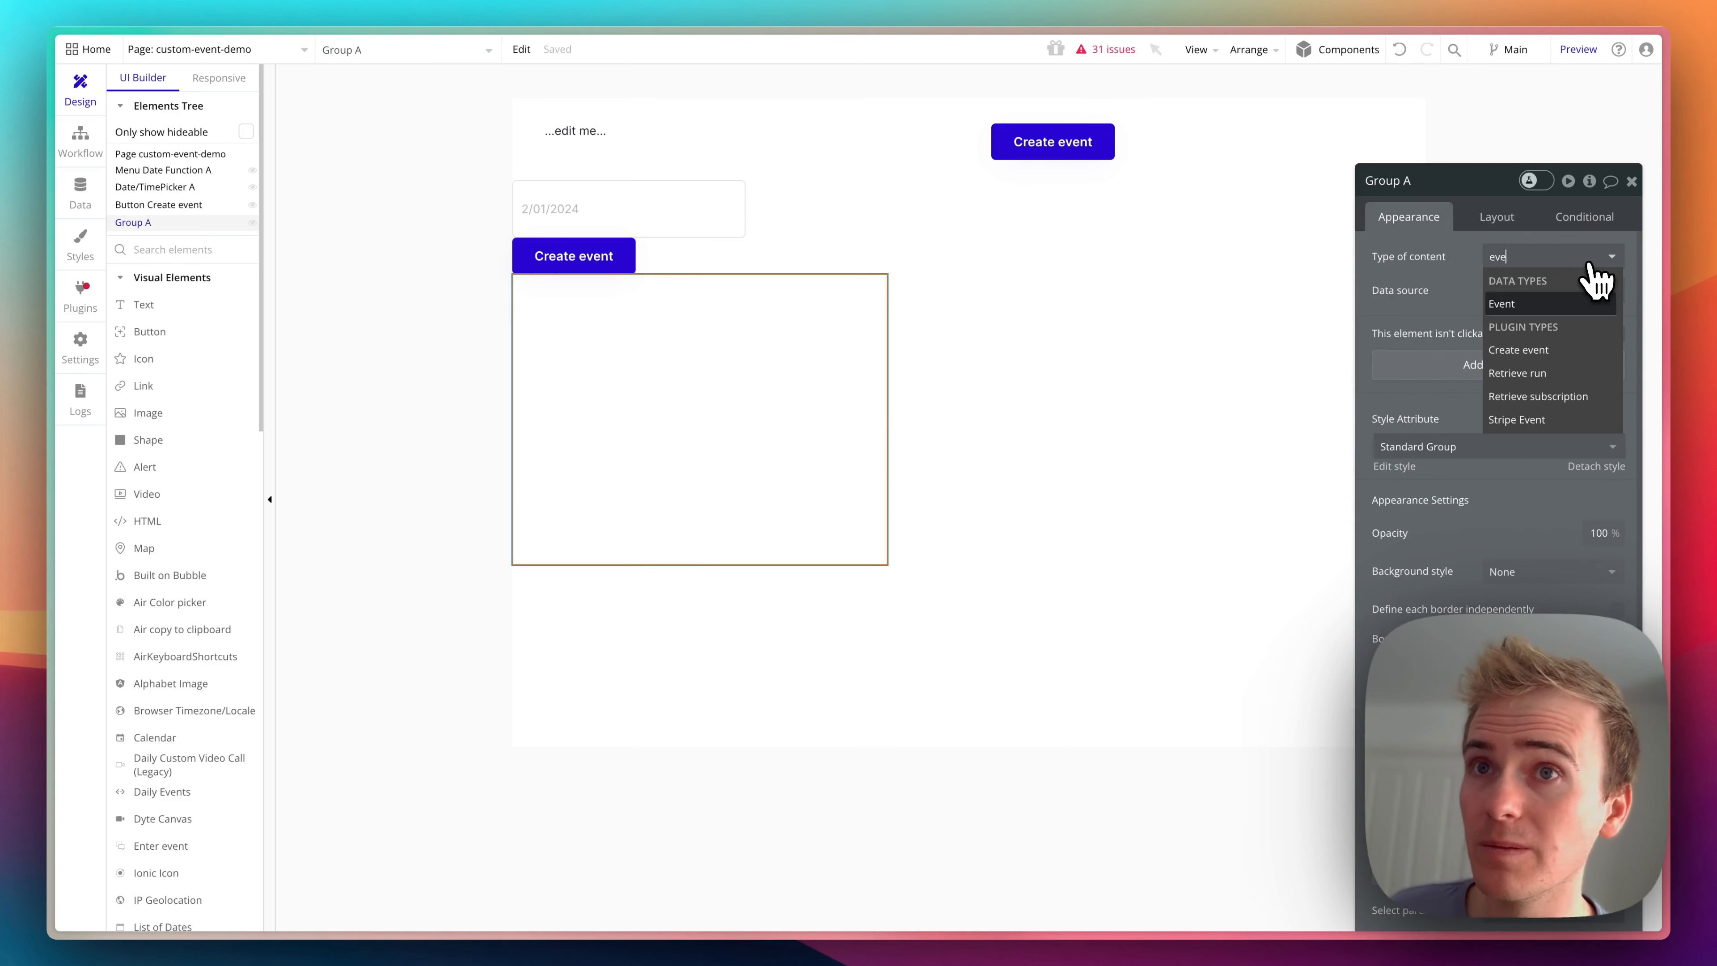
left_click(1569, 297)
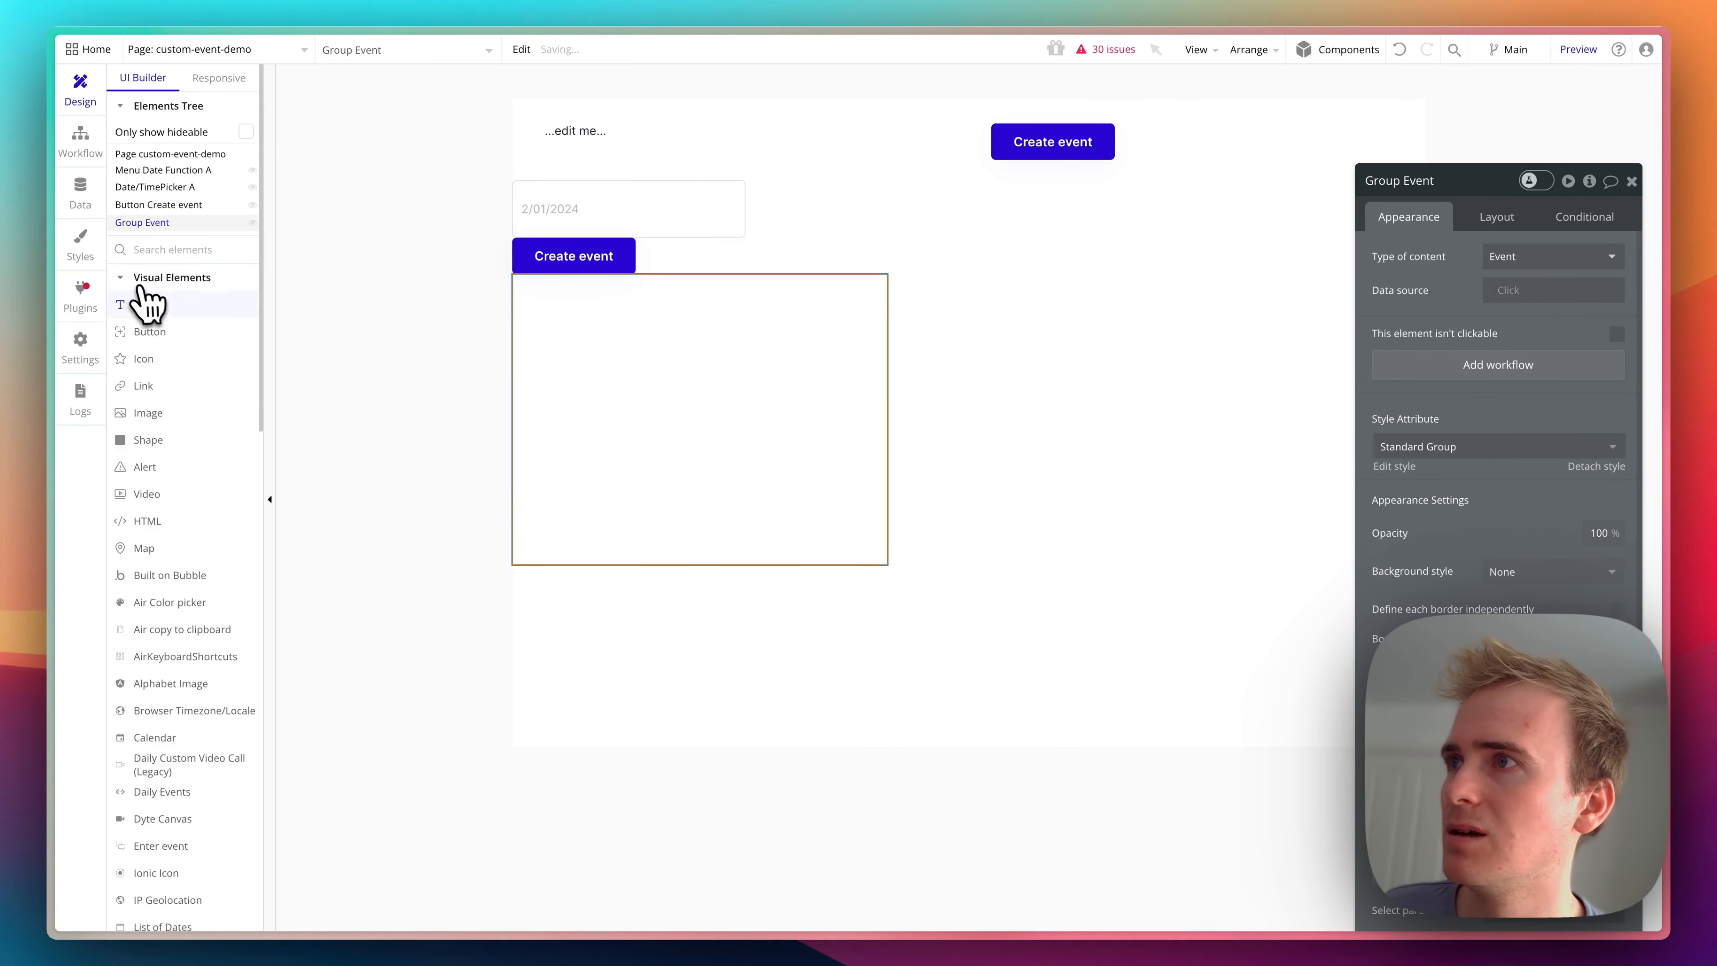
left_click(142, 304)
left_click_drag(543, 320, 906, 372)
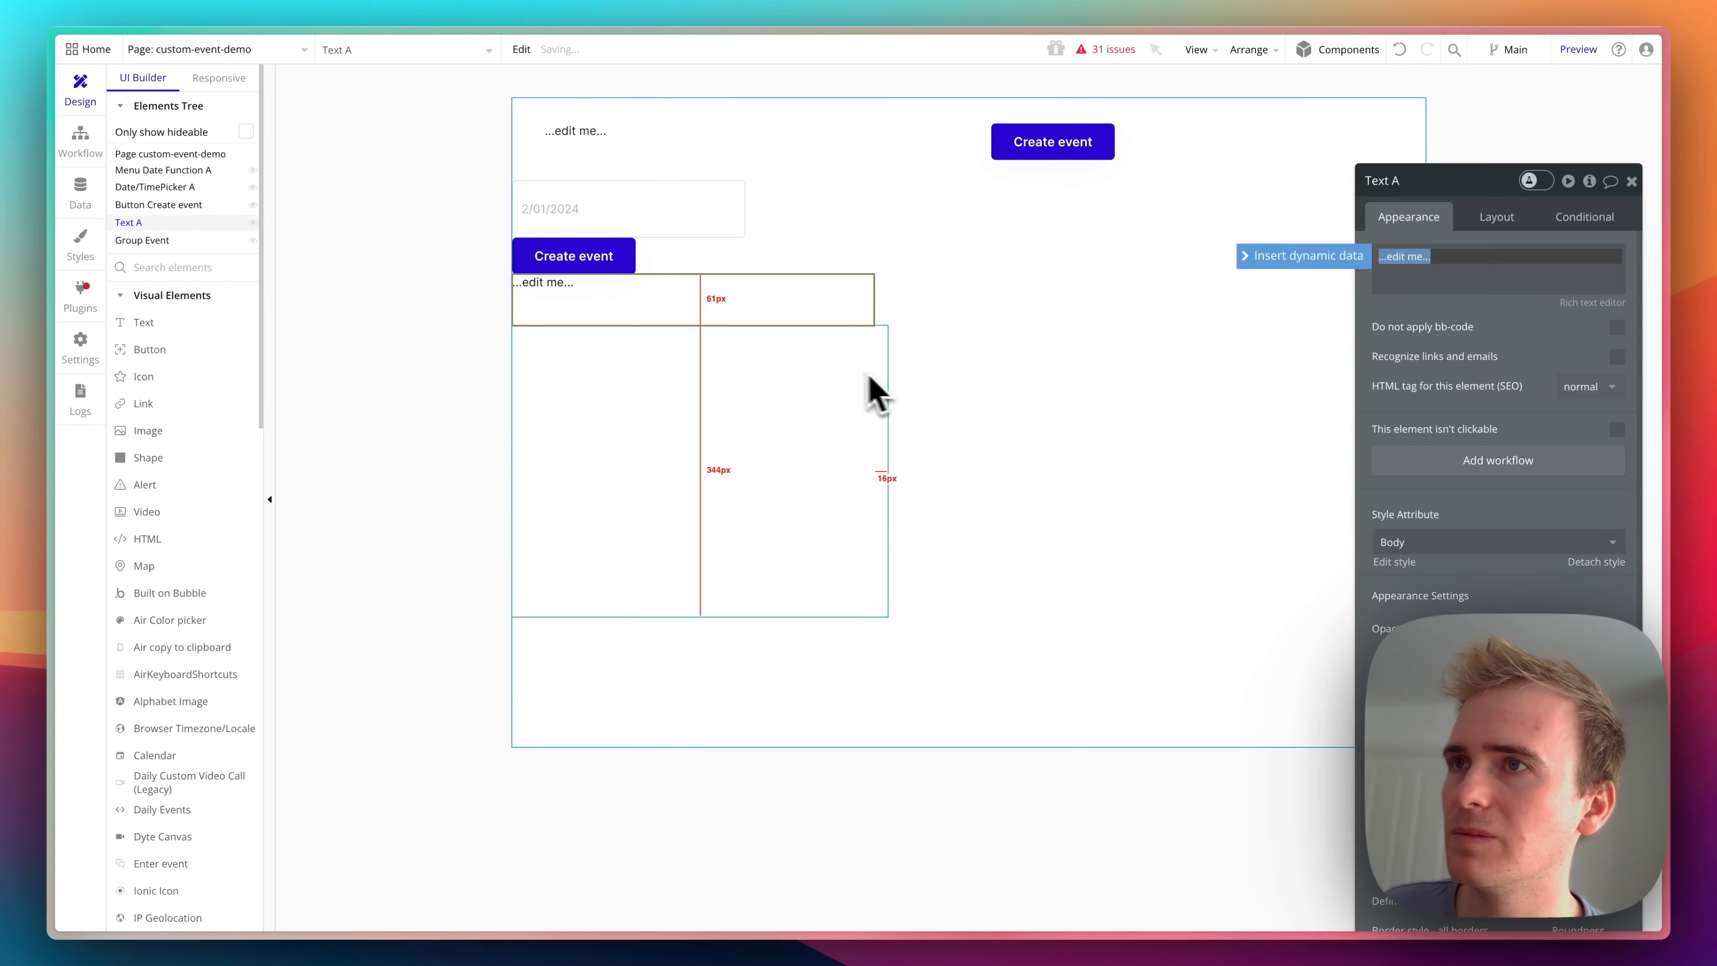
left_click(728, 301)
key("Delete")
- Draw a text element inside Group Event and set its content to the dynamic value Parent group's Event's Date
left_click(196, 306)
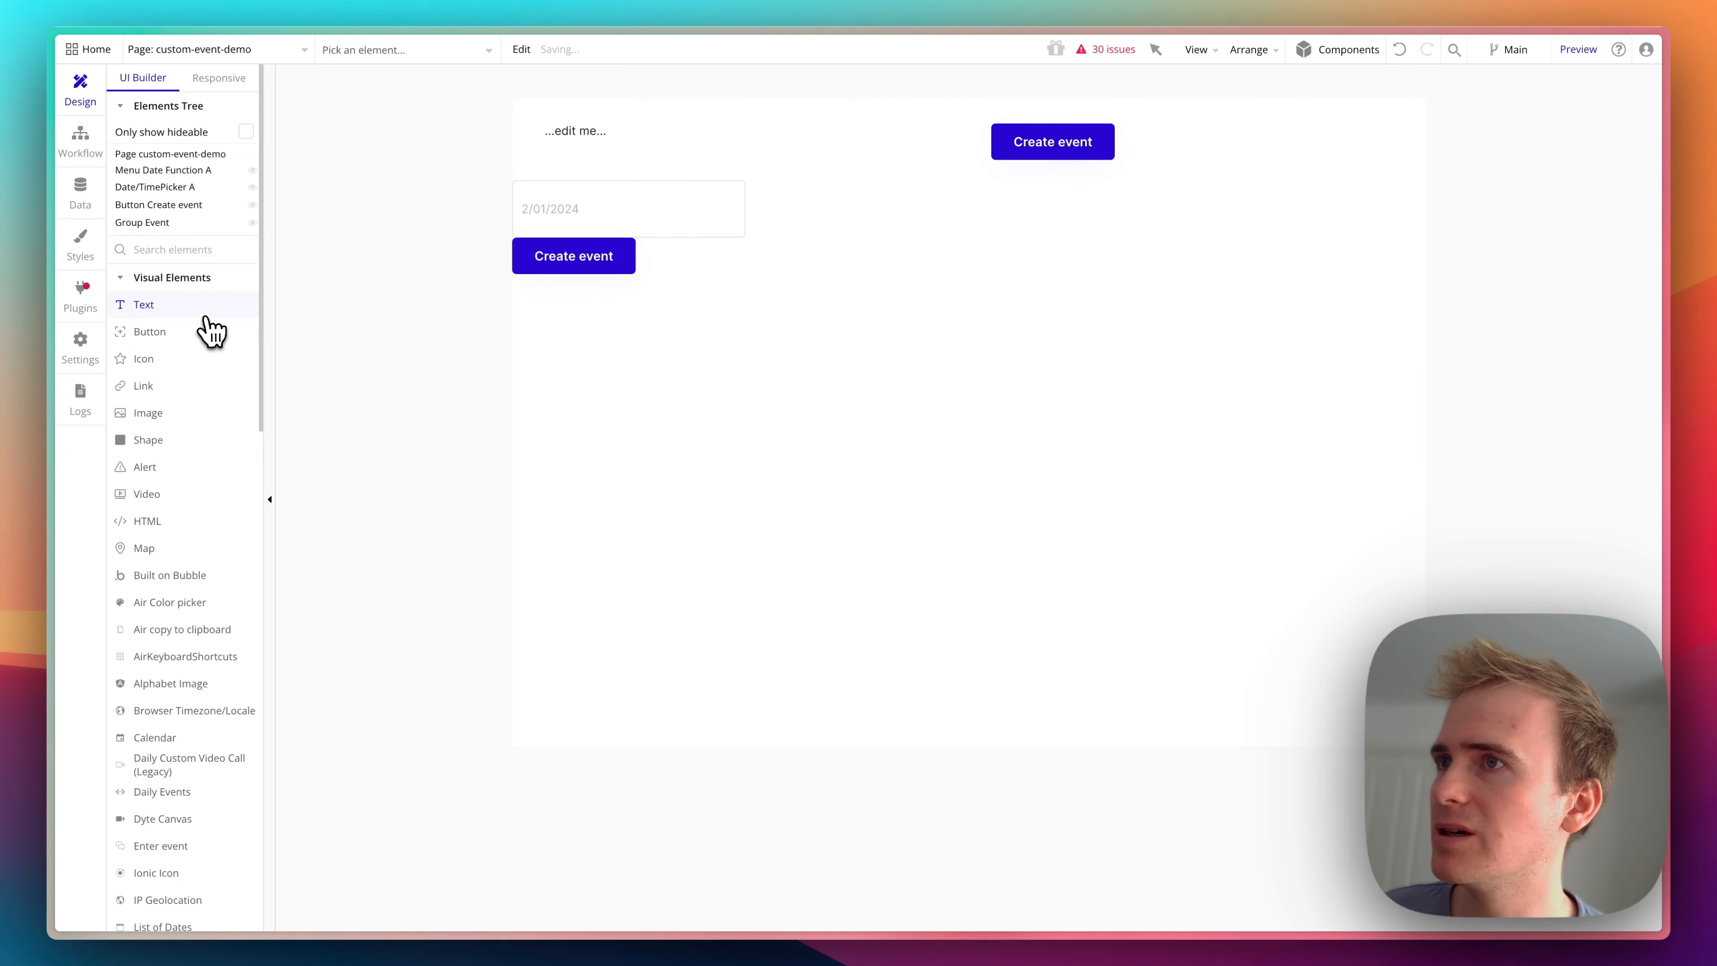
left_click_drag(575, 345, 772, 422)
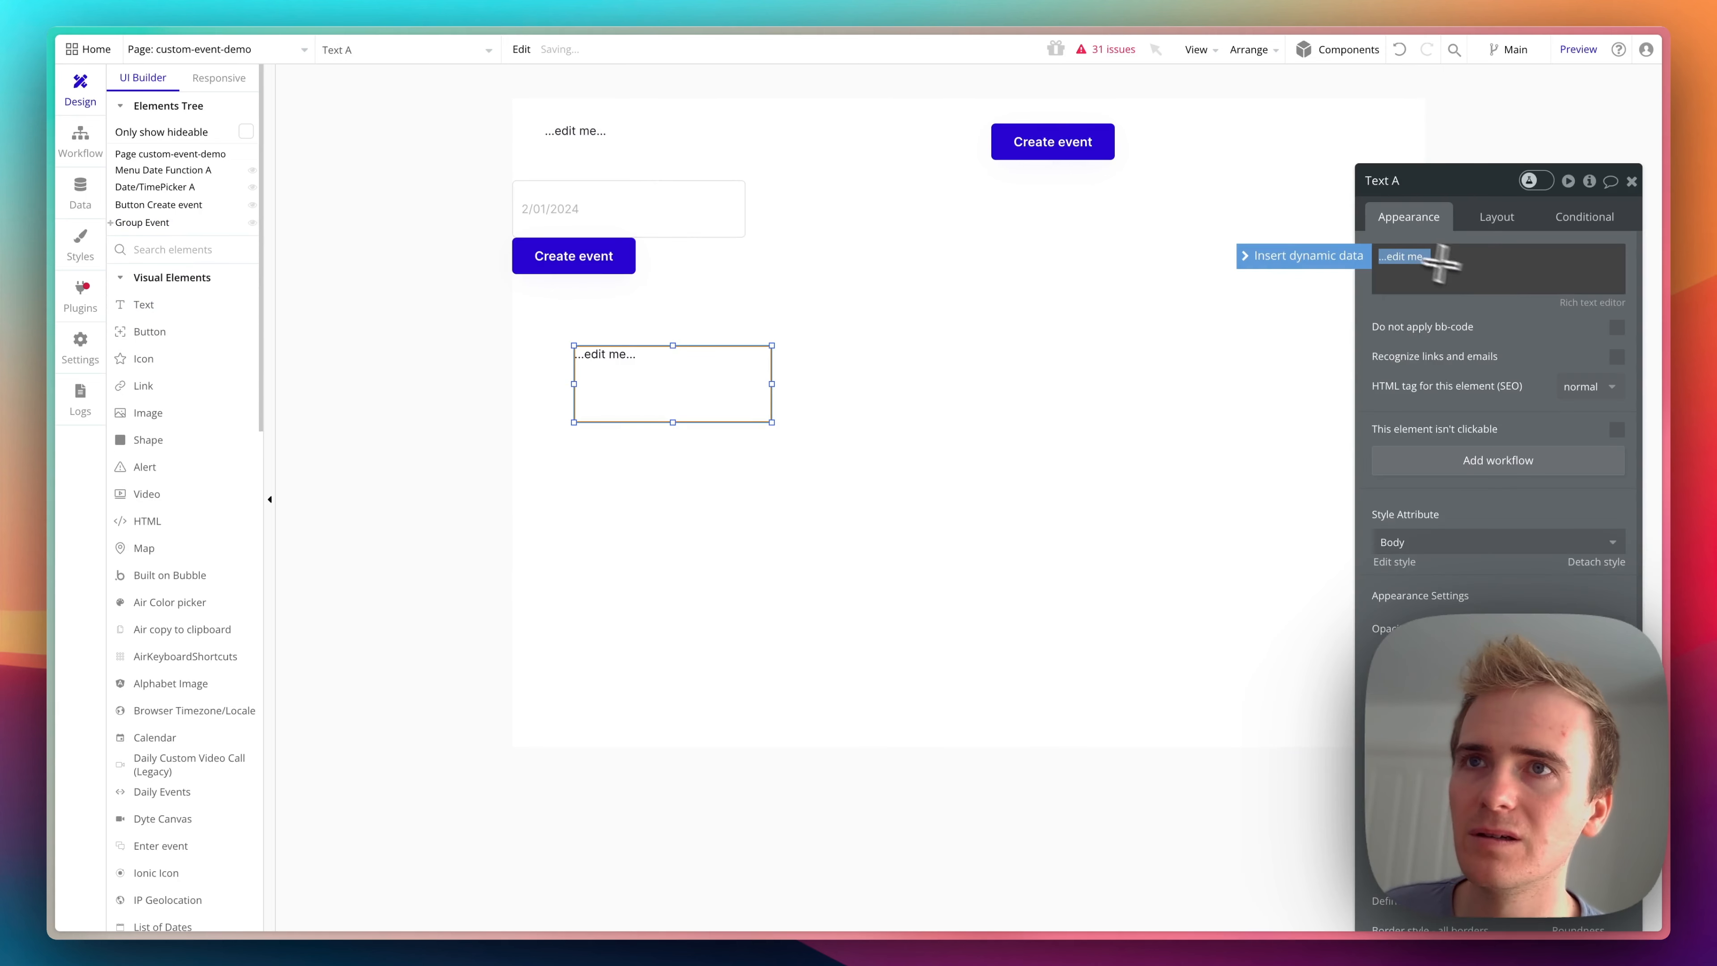
left_click(1349, 257)
left_click(1428, 332)
type("date")
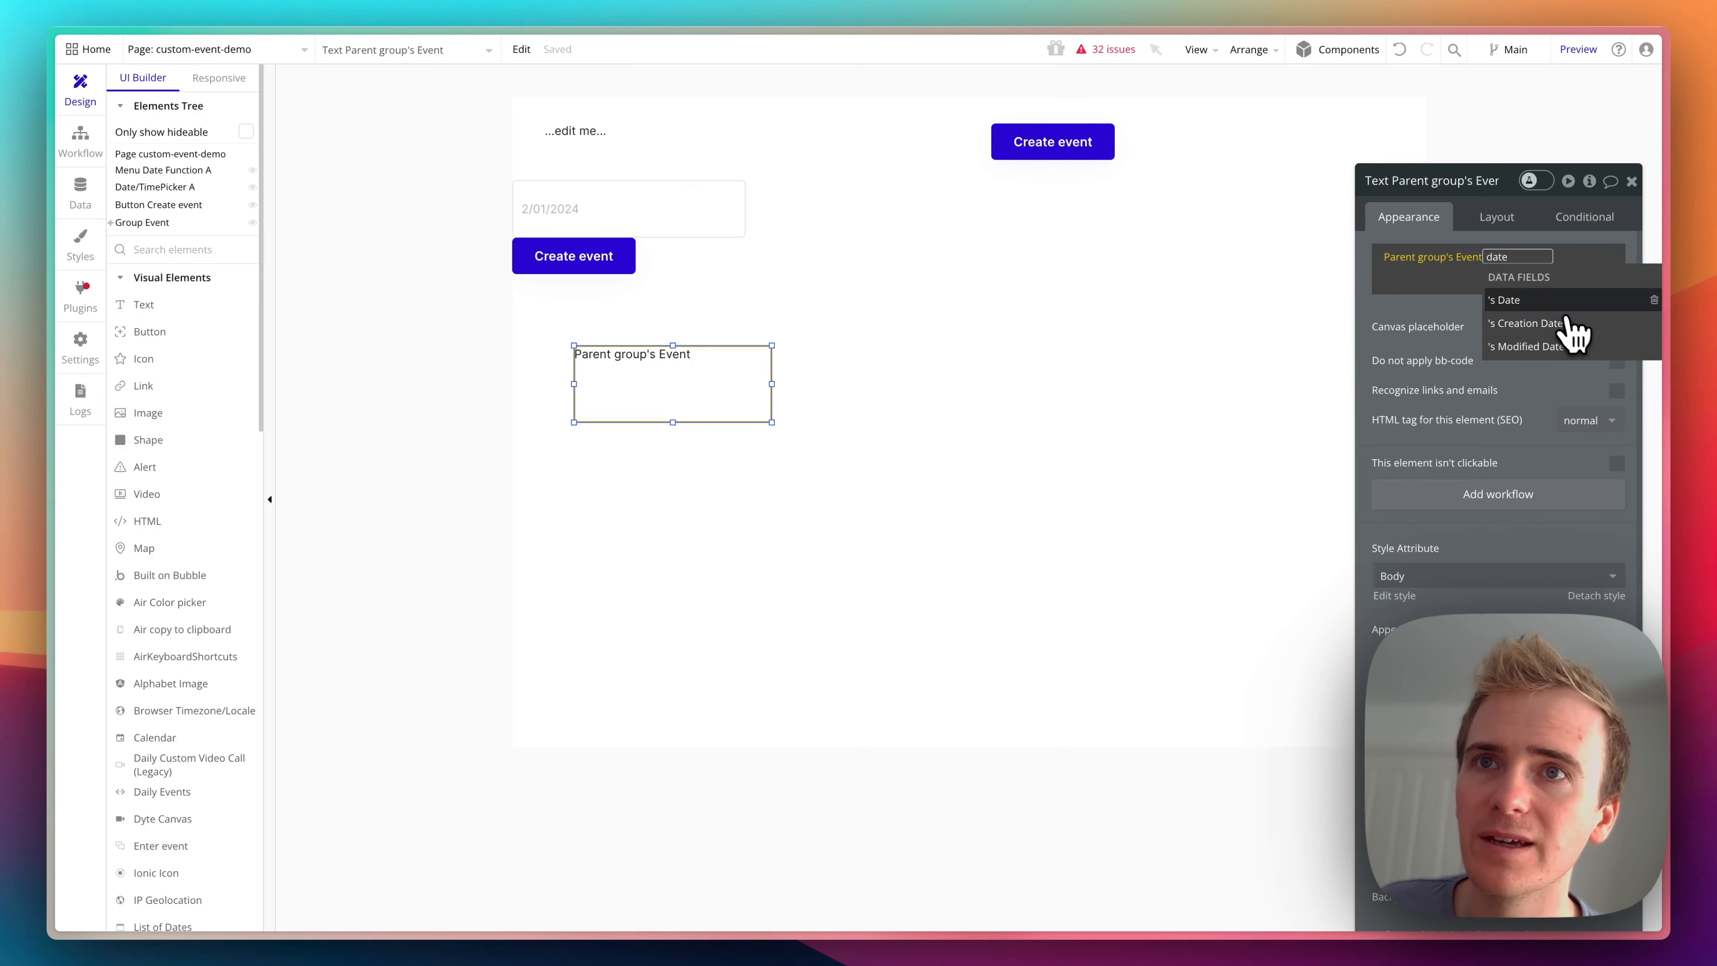
left_click(1555, 301)
left_click(1487, 318)
left_click(808, 349)
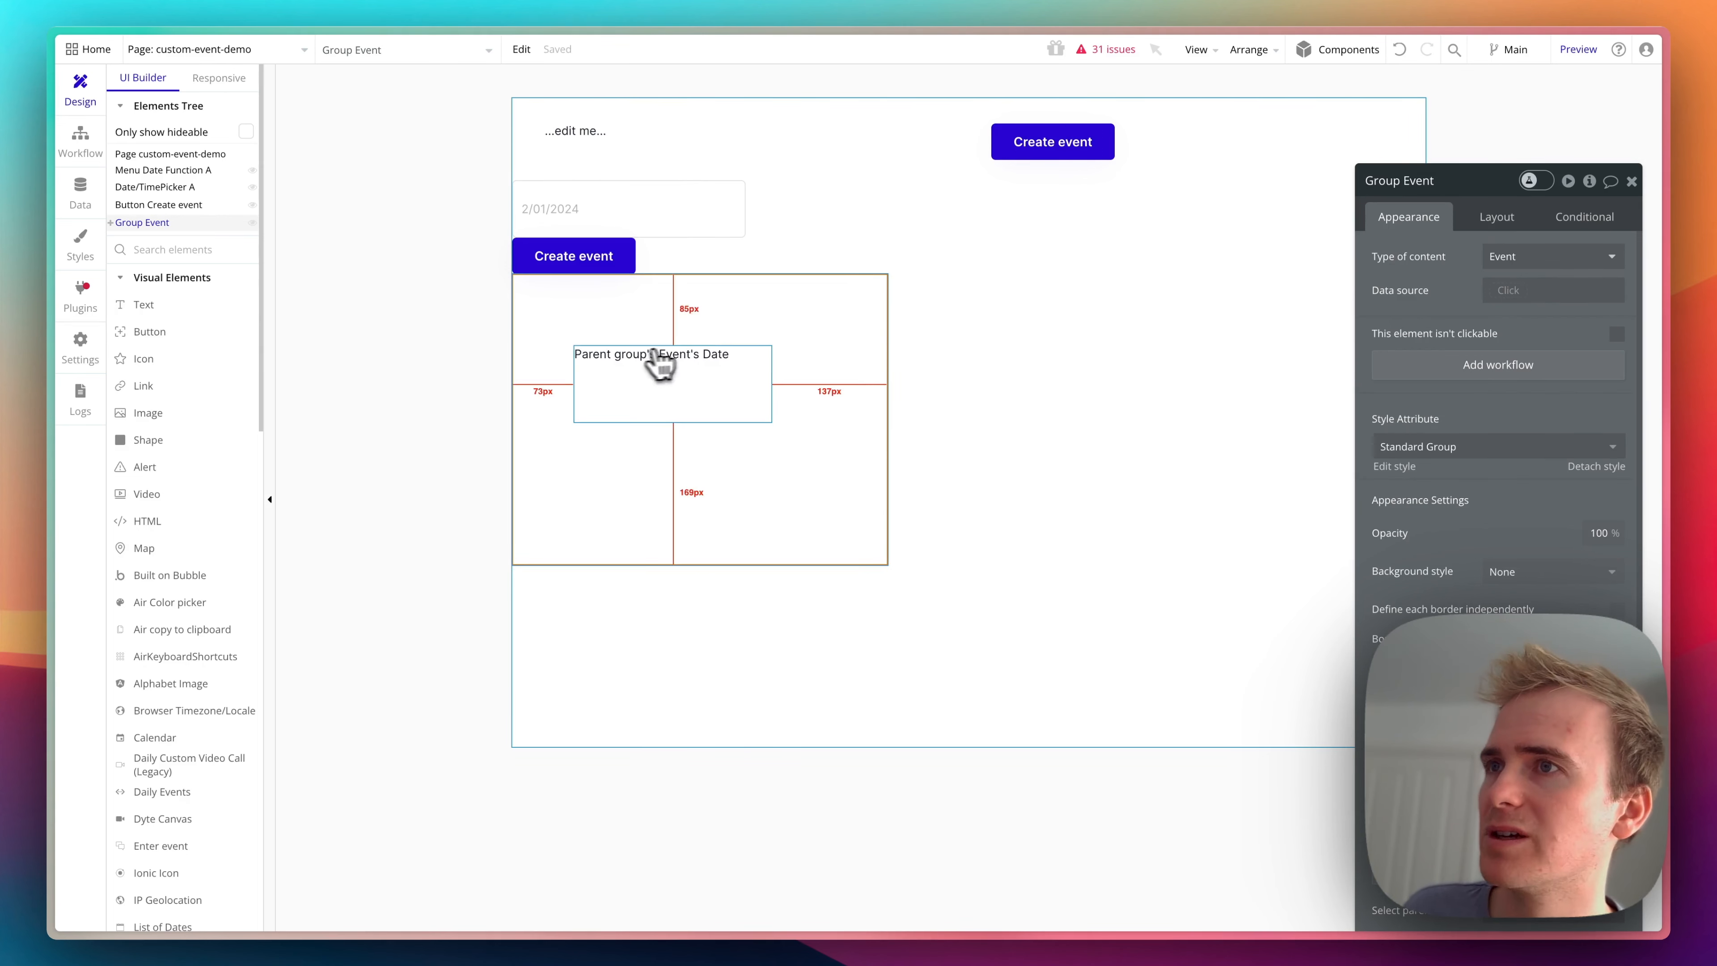
left_click(652, 382)
left_click(718, 335)
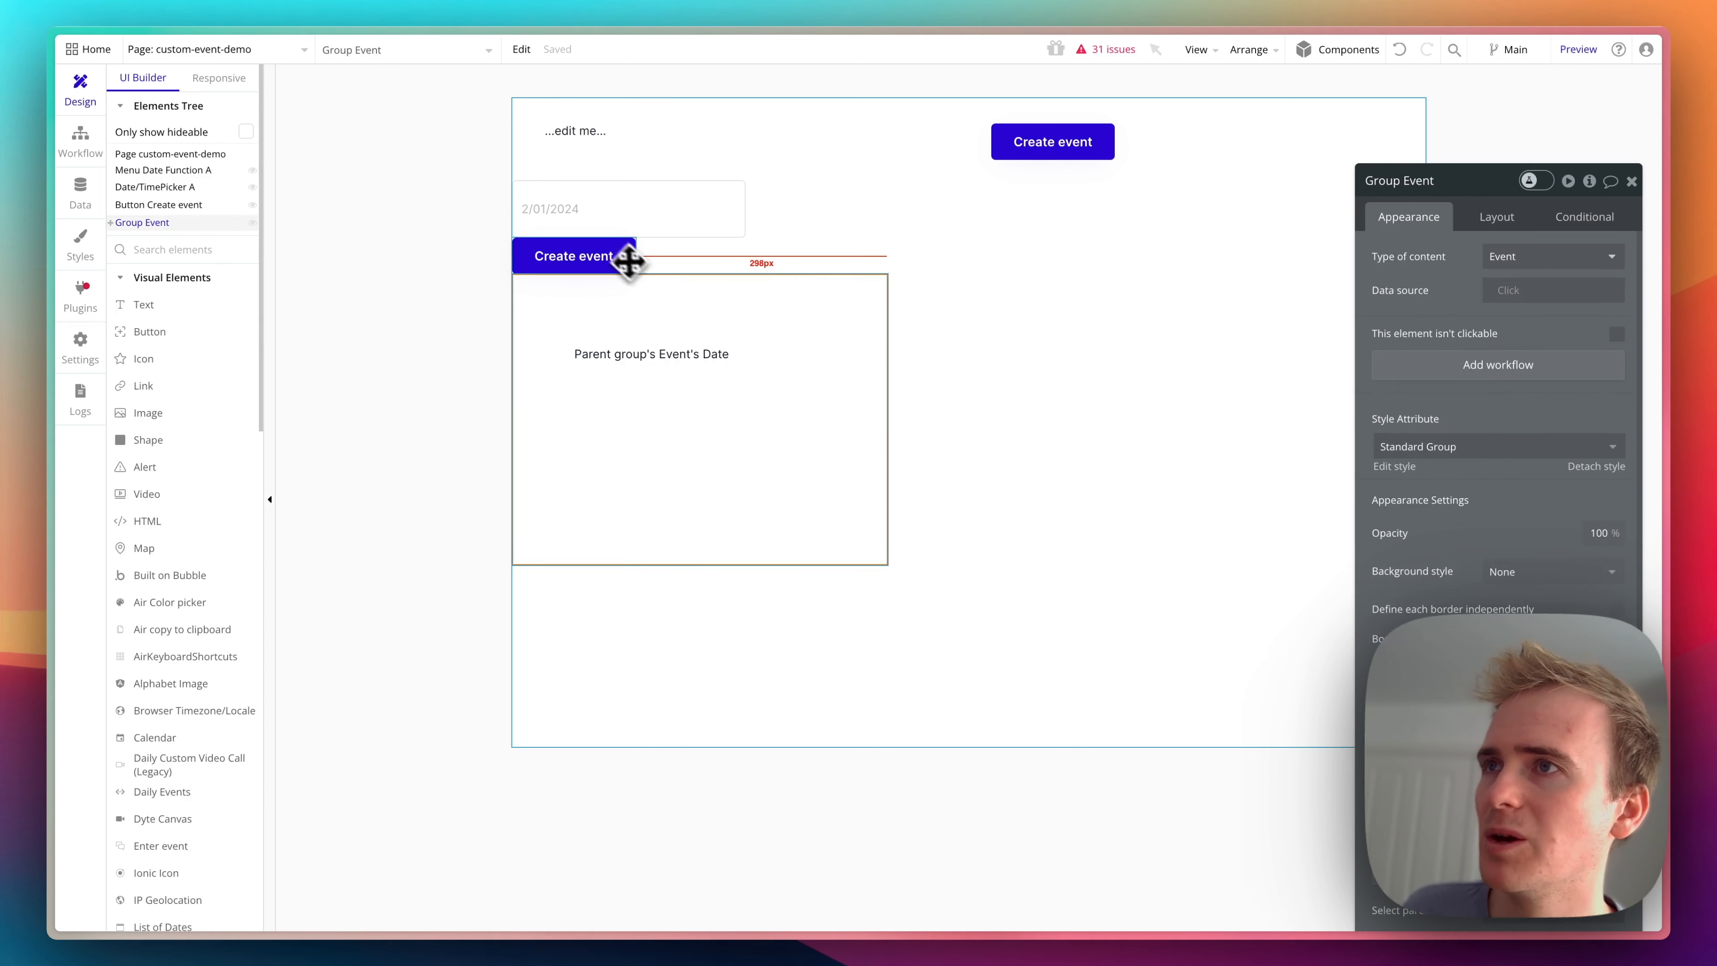
- Add a Display data in a group/popup action as step 2 of the page's Create event button workflow
left_click(624, 261)
left_click(1431, 338)
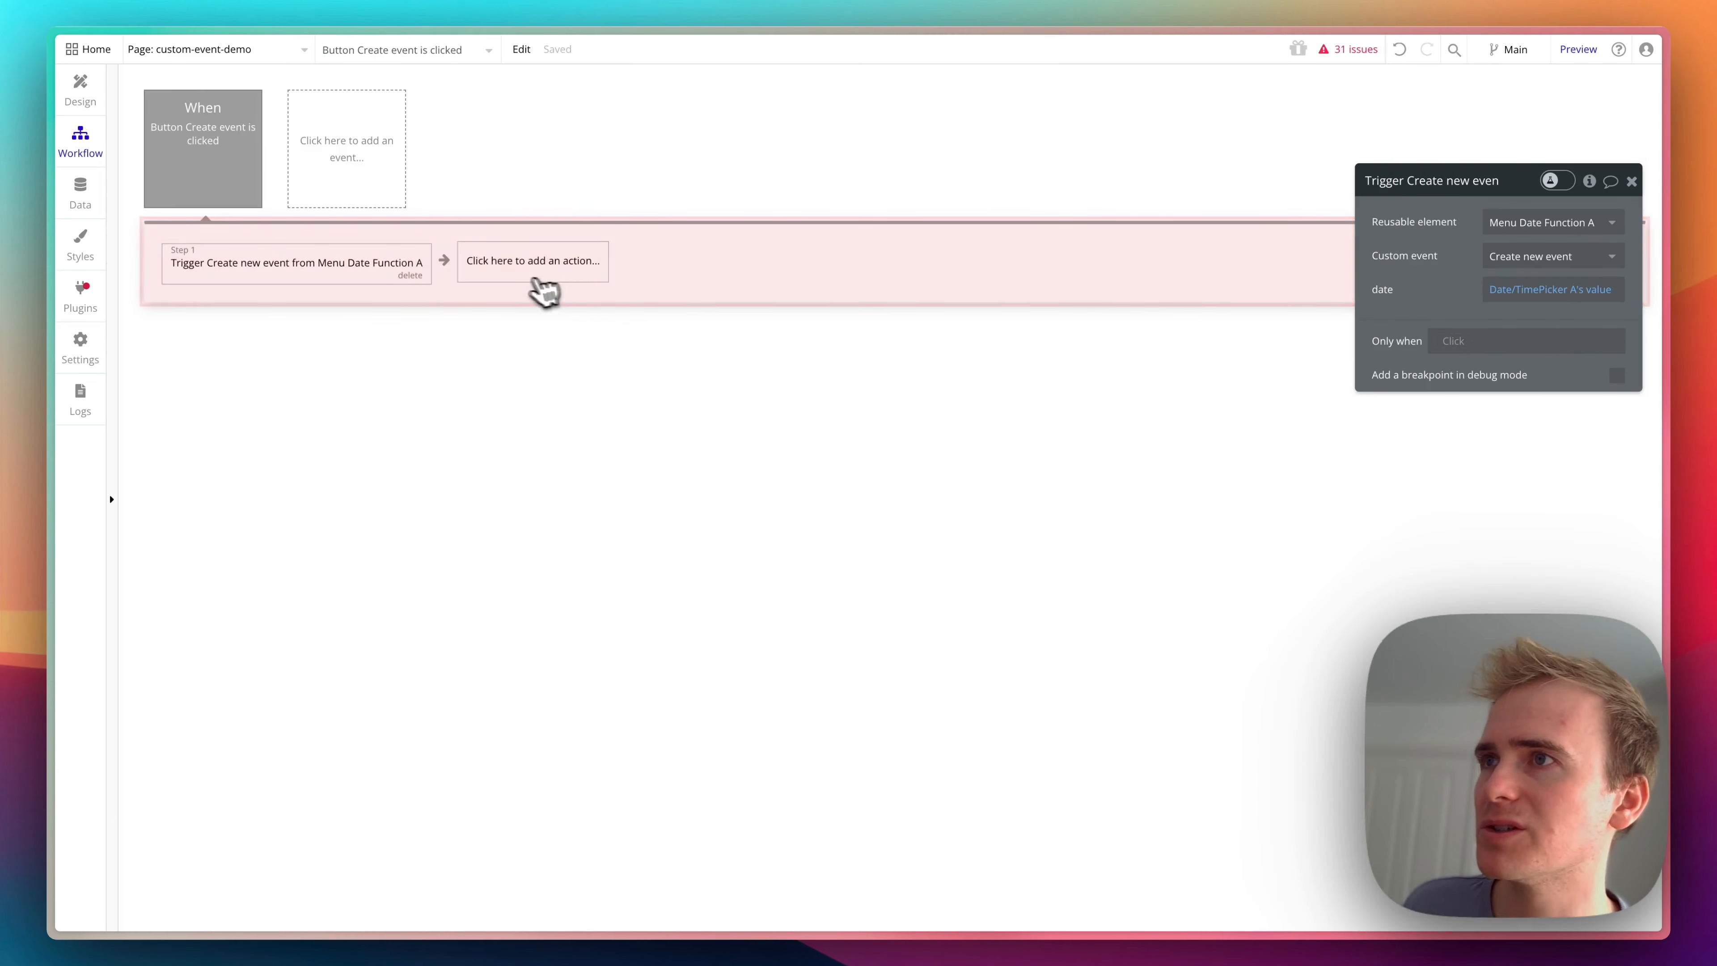
left_click(516, 270)
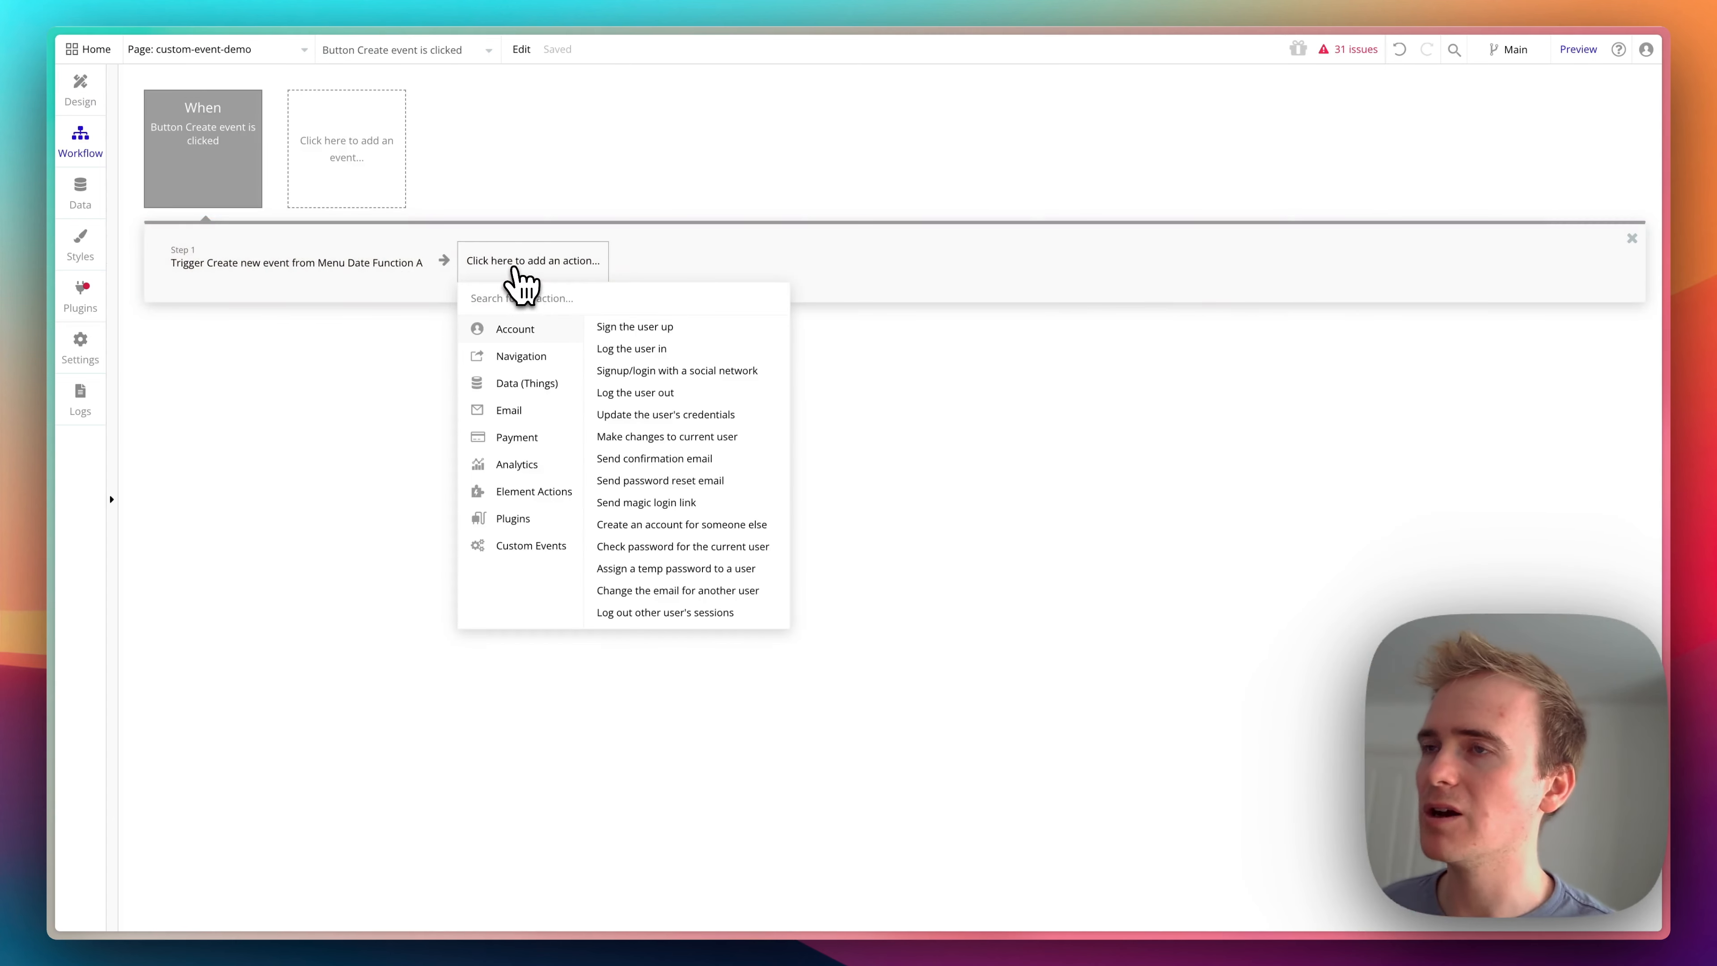
type("da")
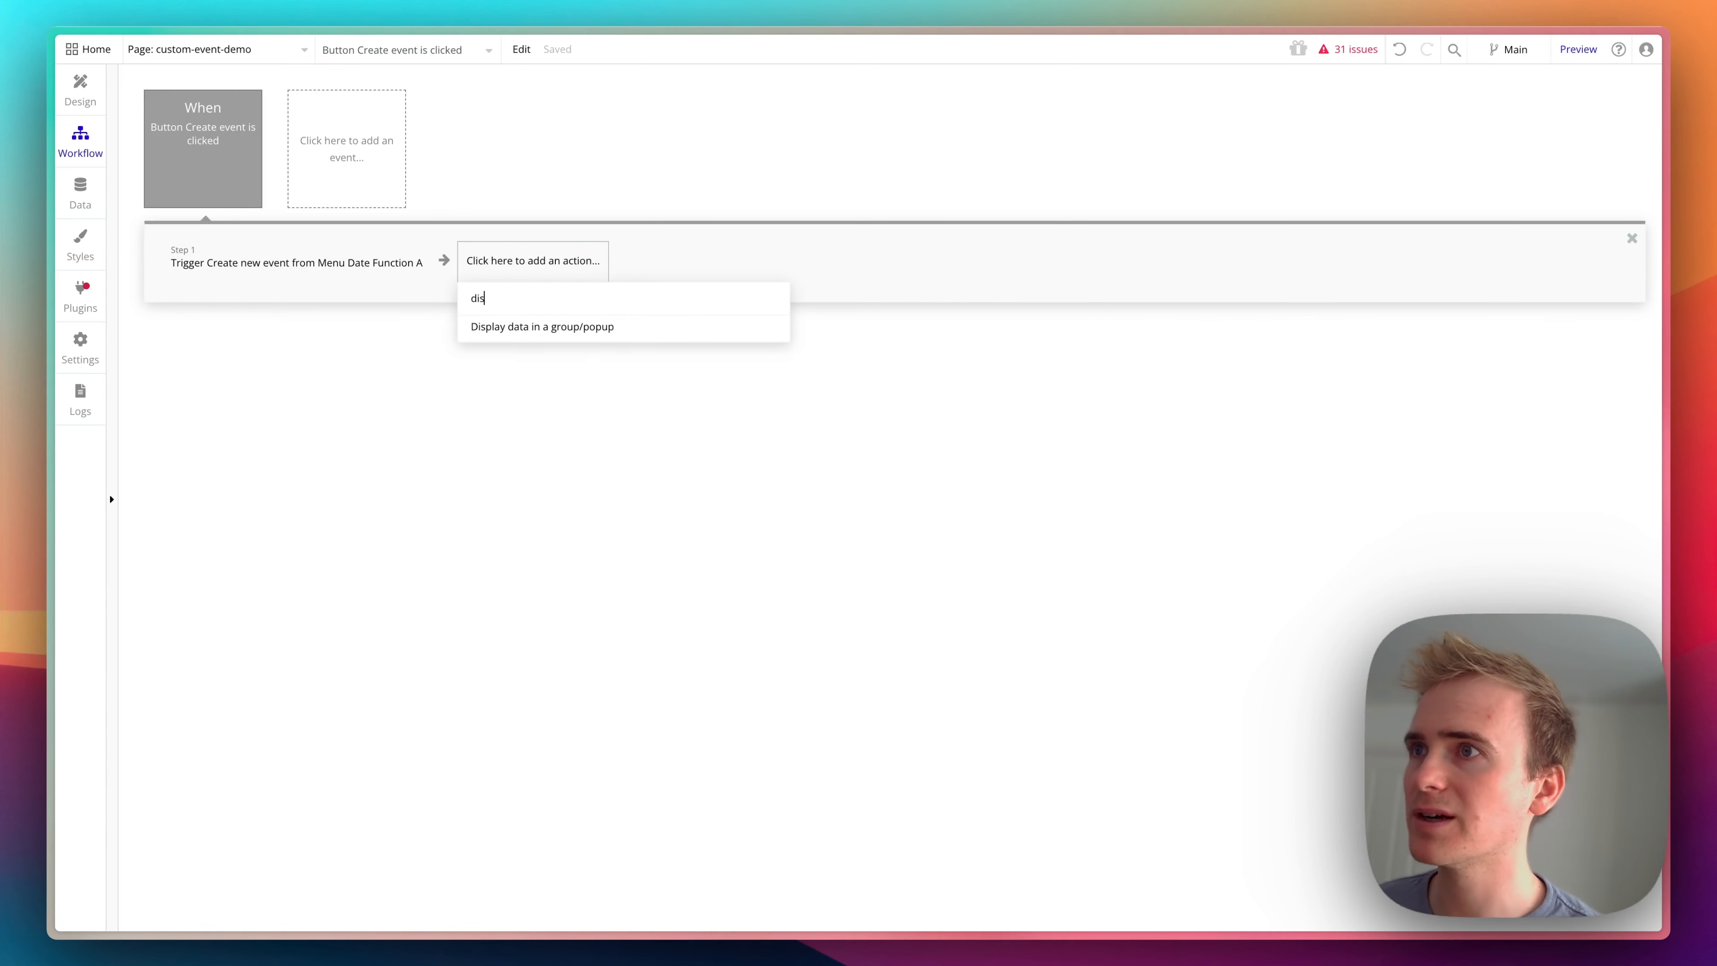
left_click(555, 328)
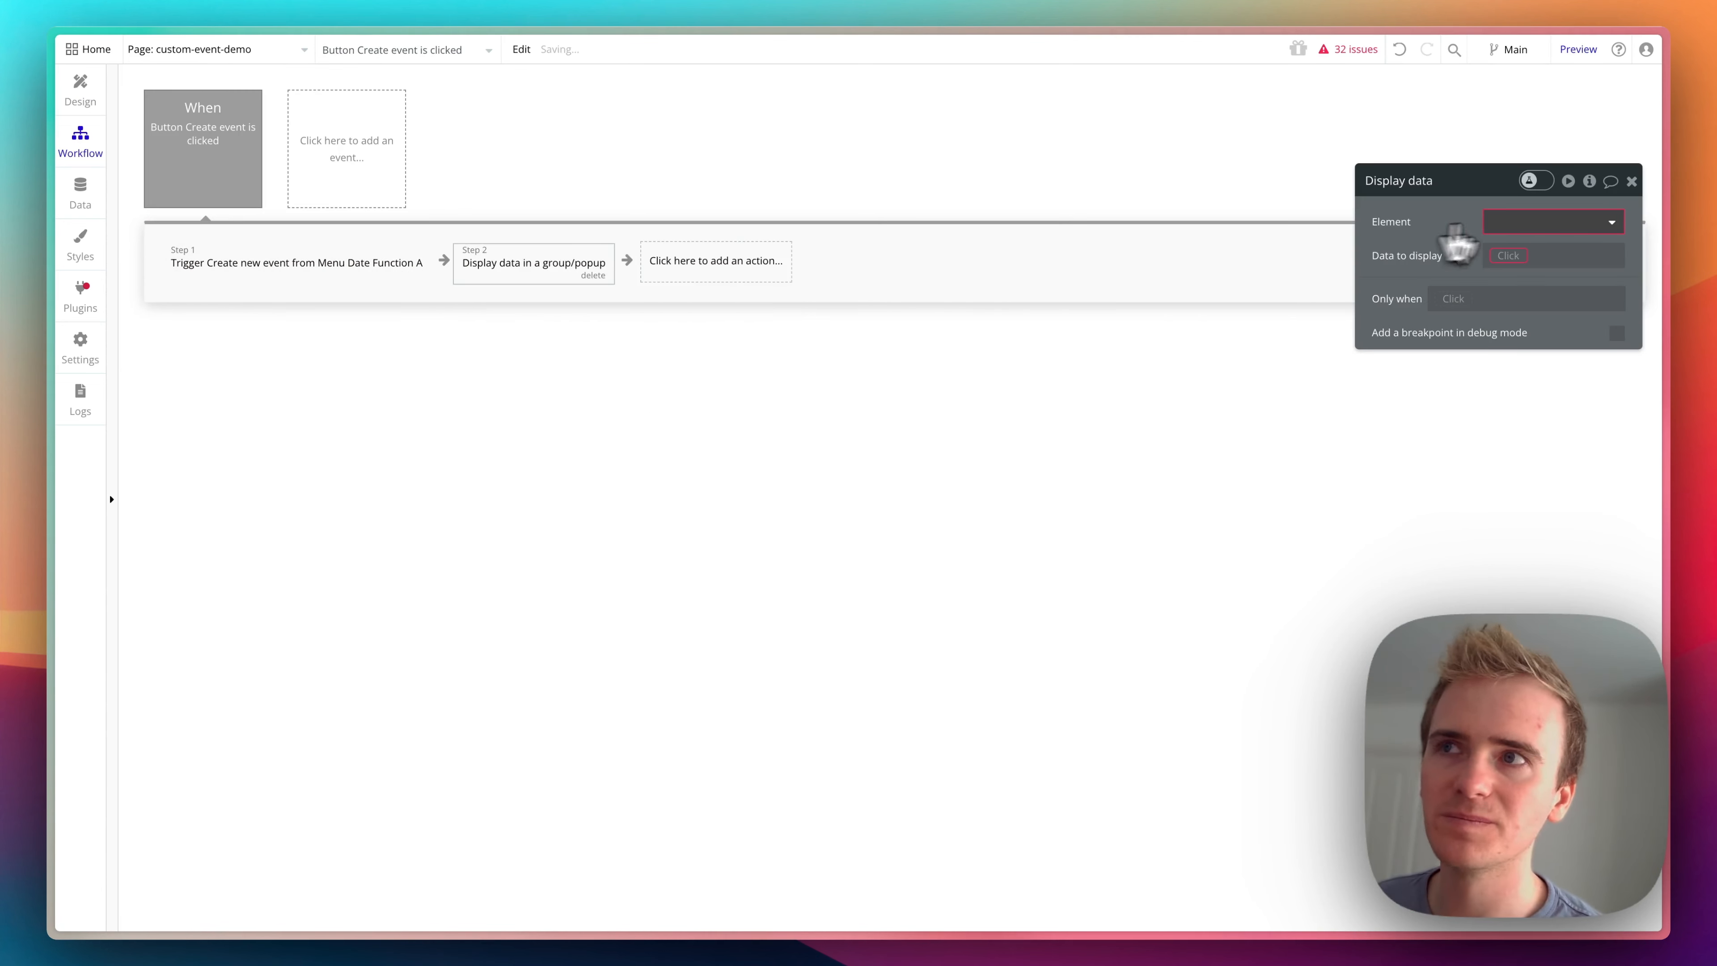
- Set the display action's element to Group Event and its data to the Event created returned by step 1
left_click(1507, 222)
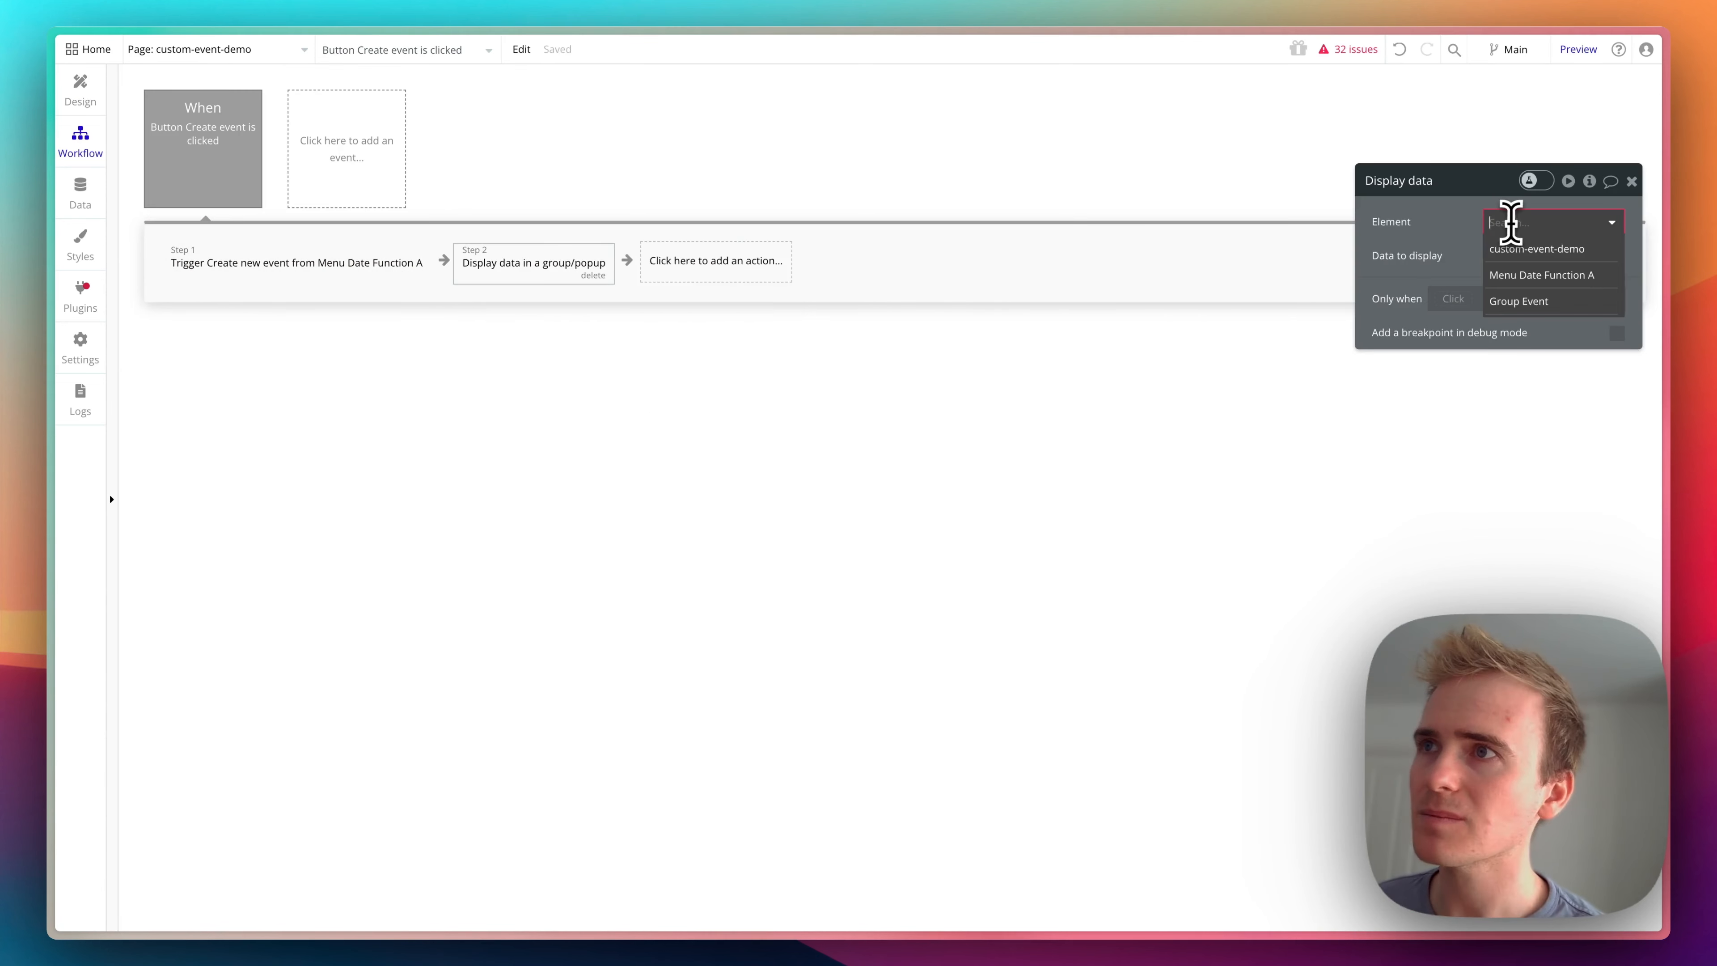
left_click(1540, 300)
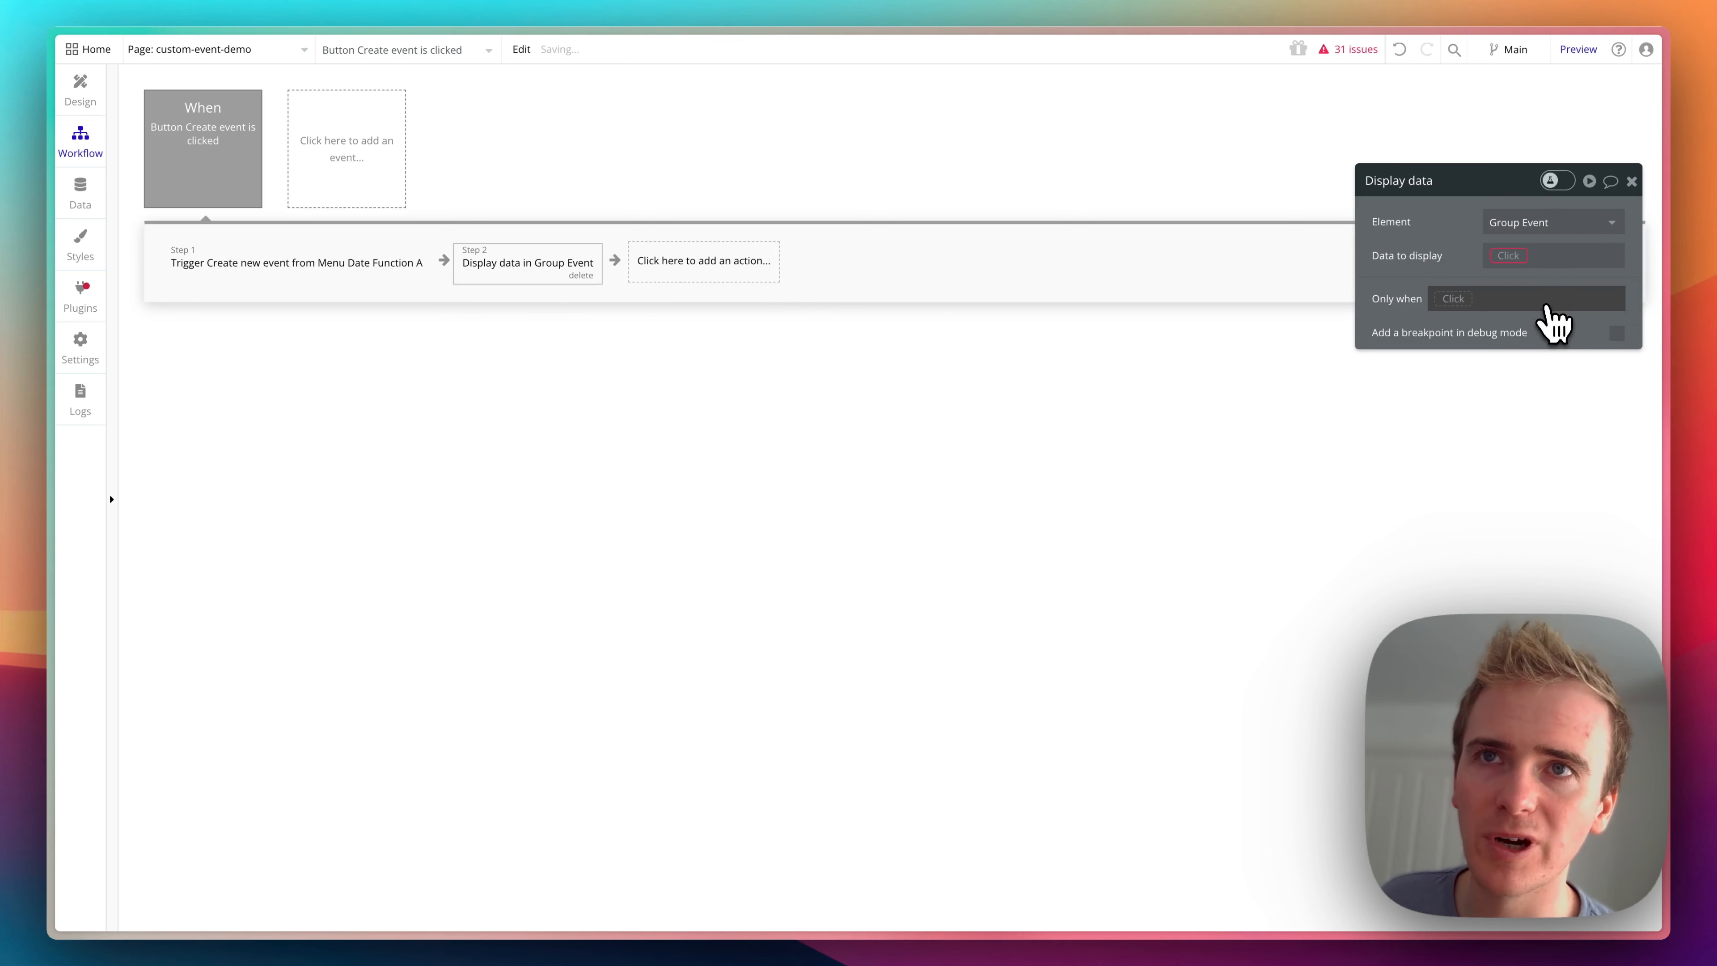
left_click(1508, 256)
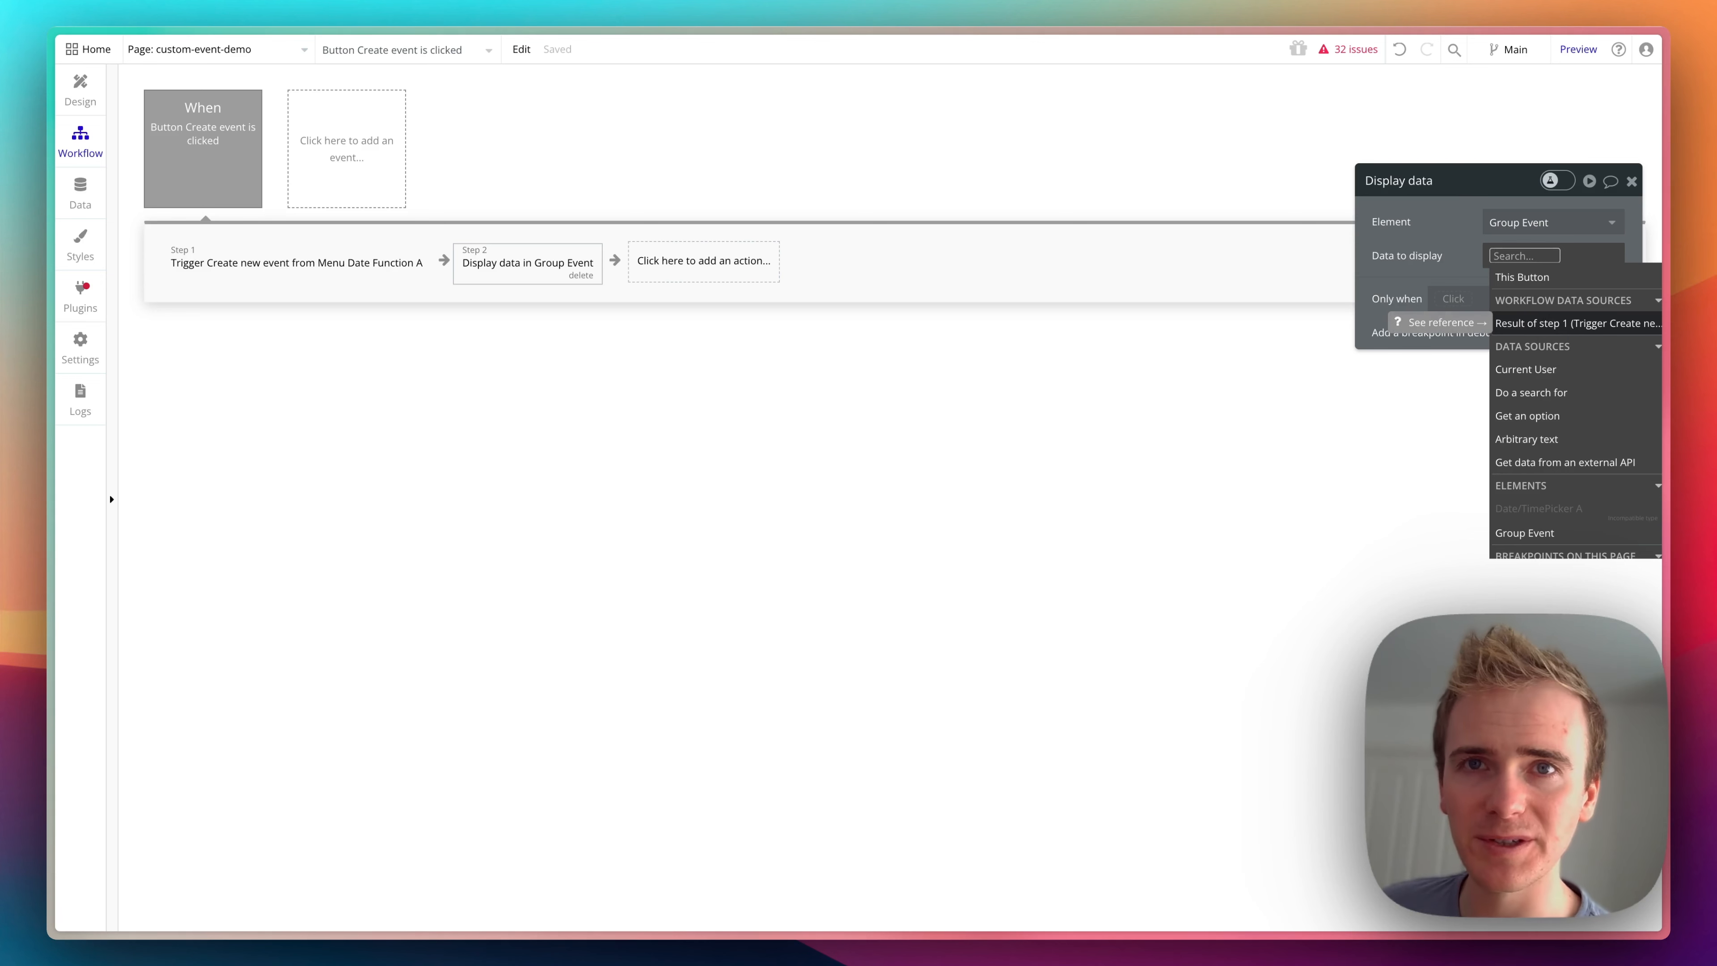
left_click(1607, 324)
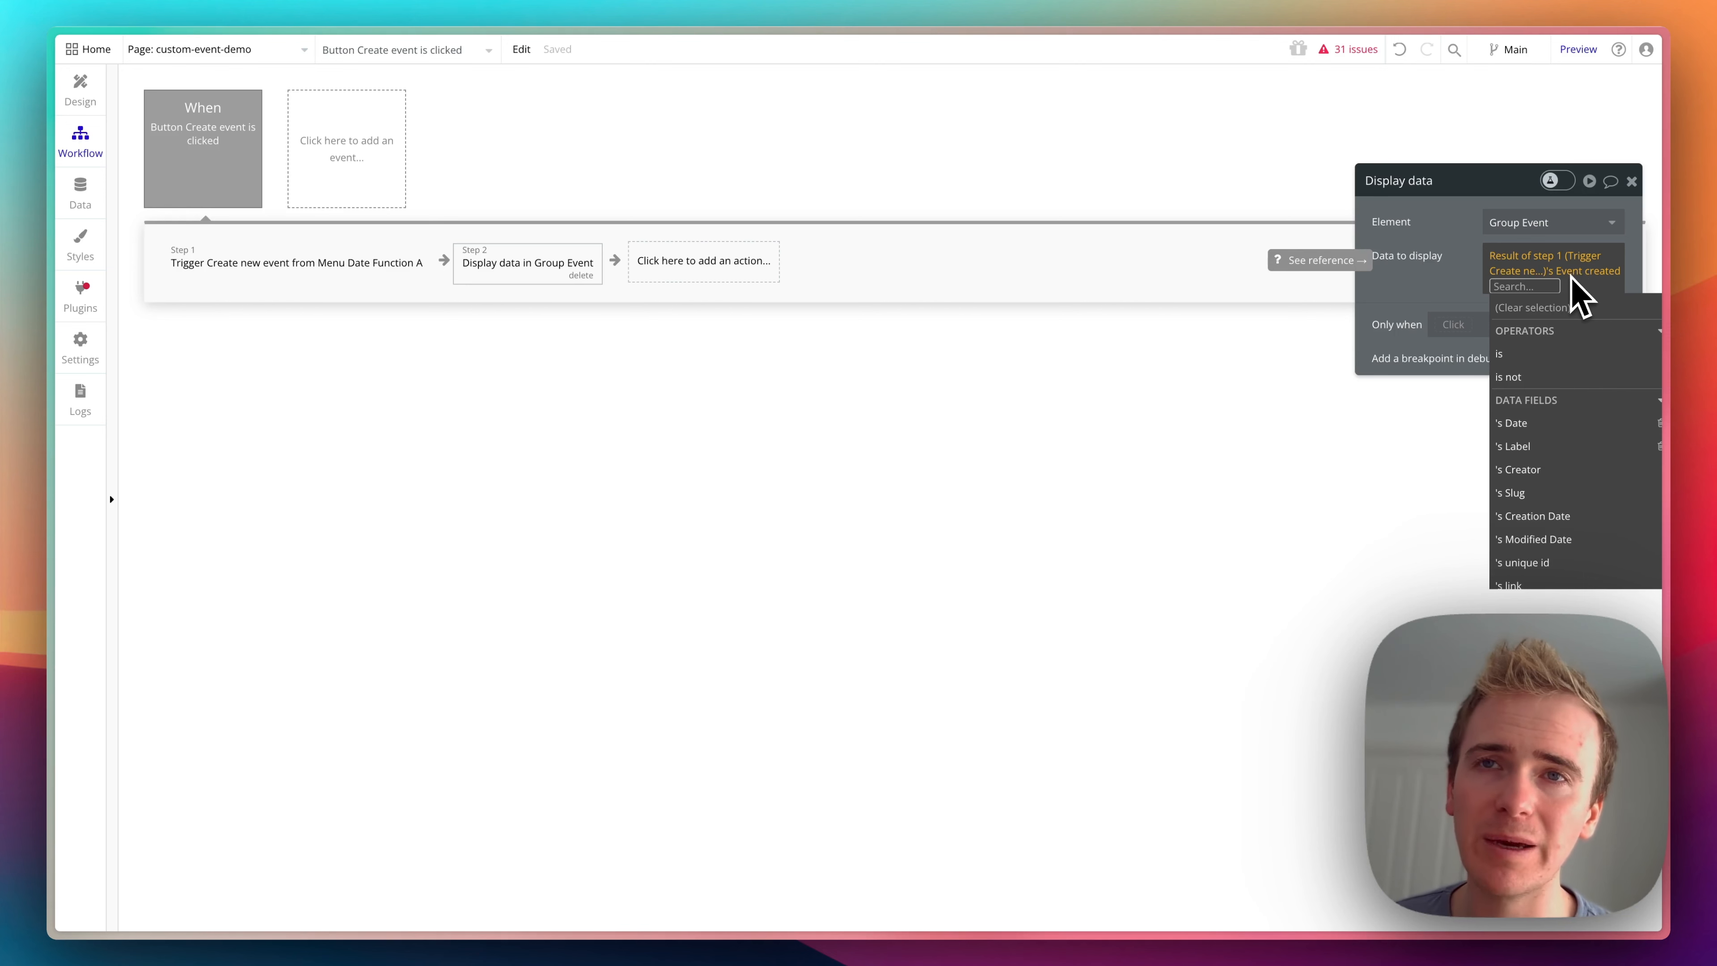
left_click(1433, 280)
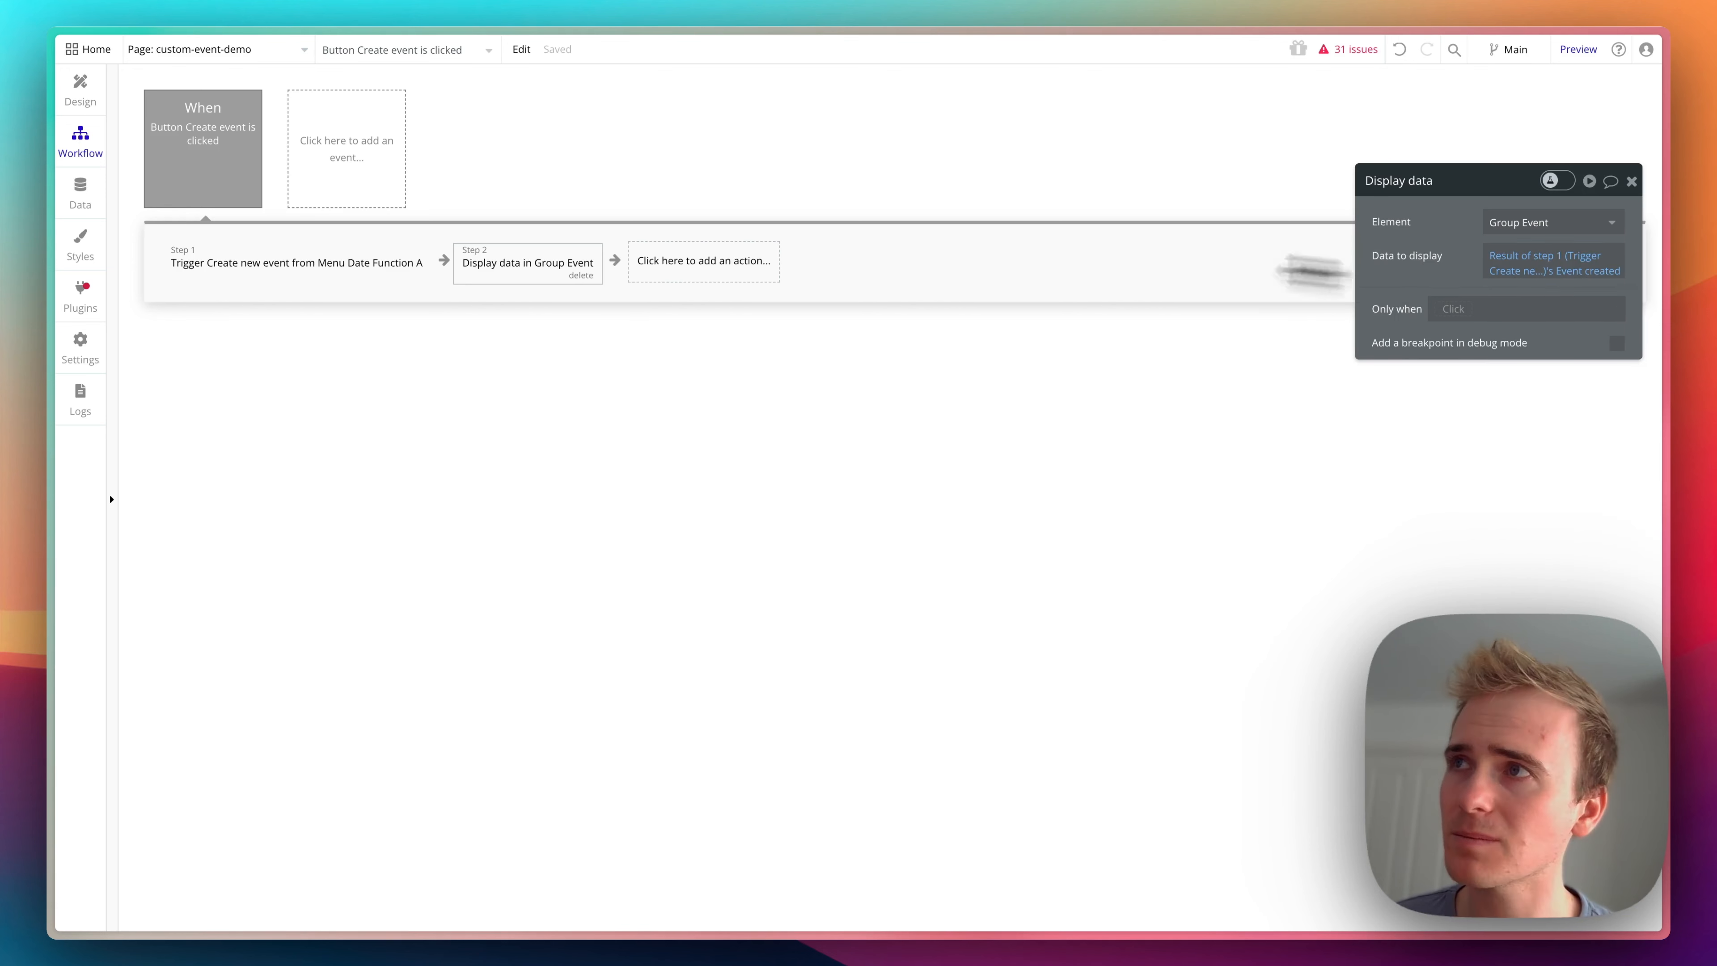
- Review the Create new event custom event's parameters, return values and Return data action in the Menu Date Function reusable element
left_click(206, 51)
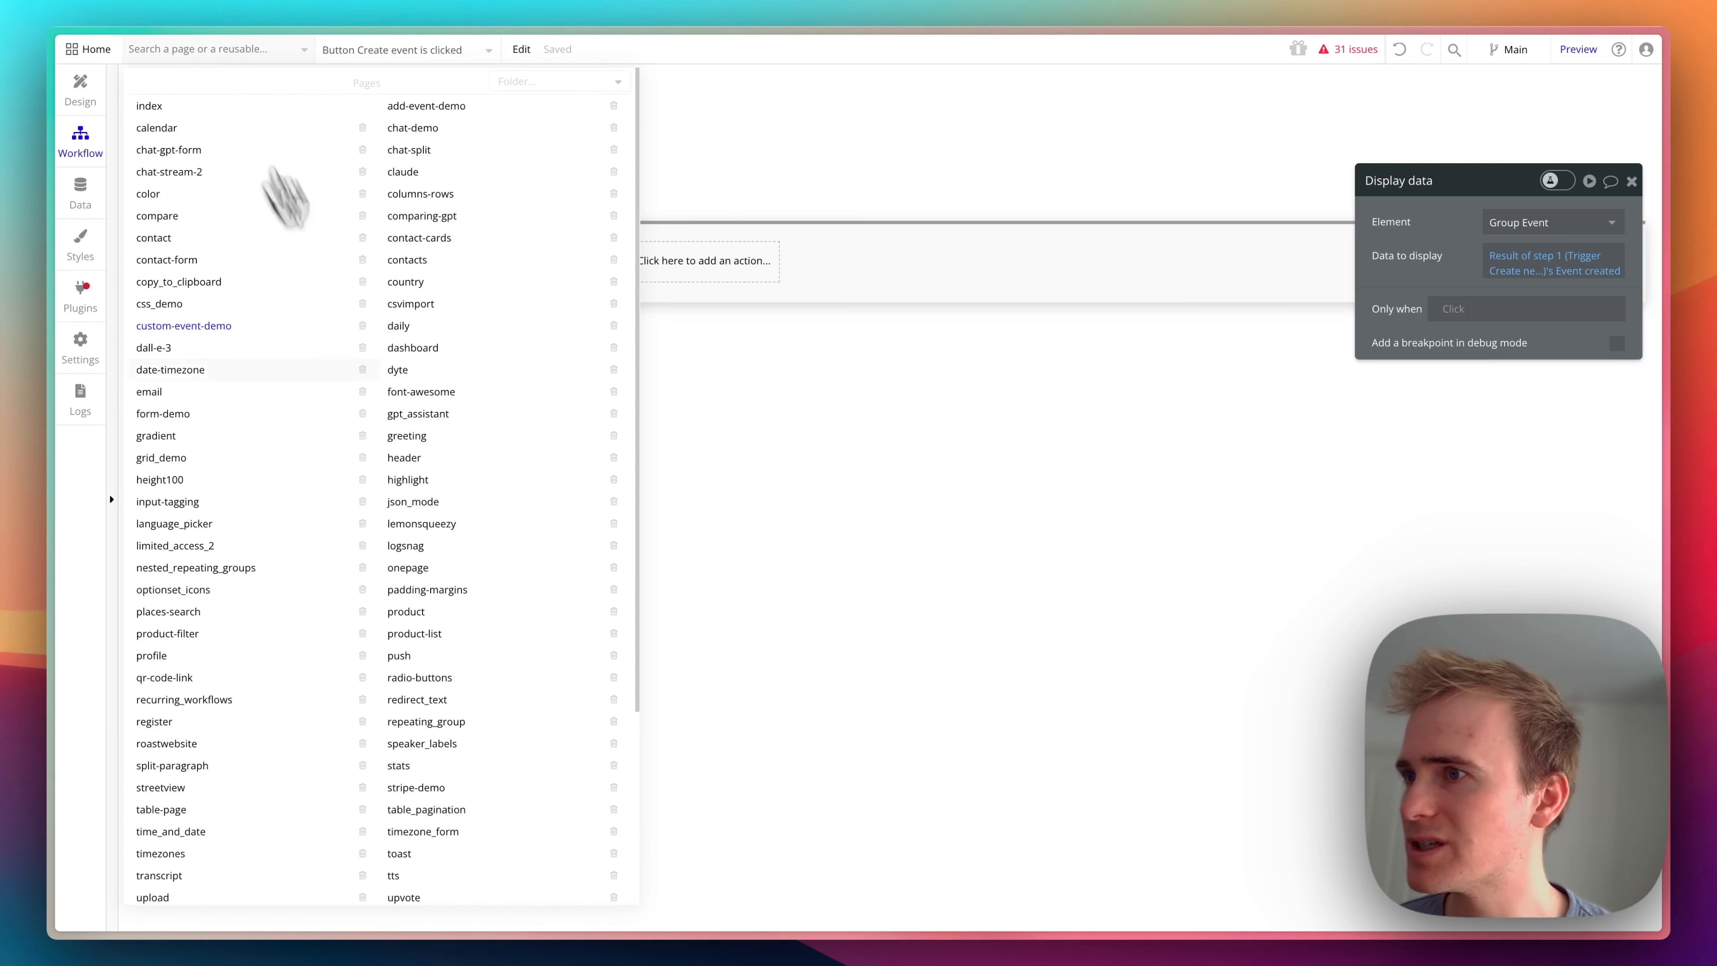
scroll(338, 338, "down", 4)
left_click(216, 847)
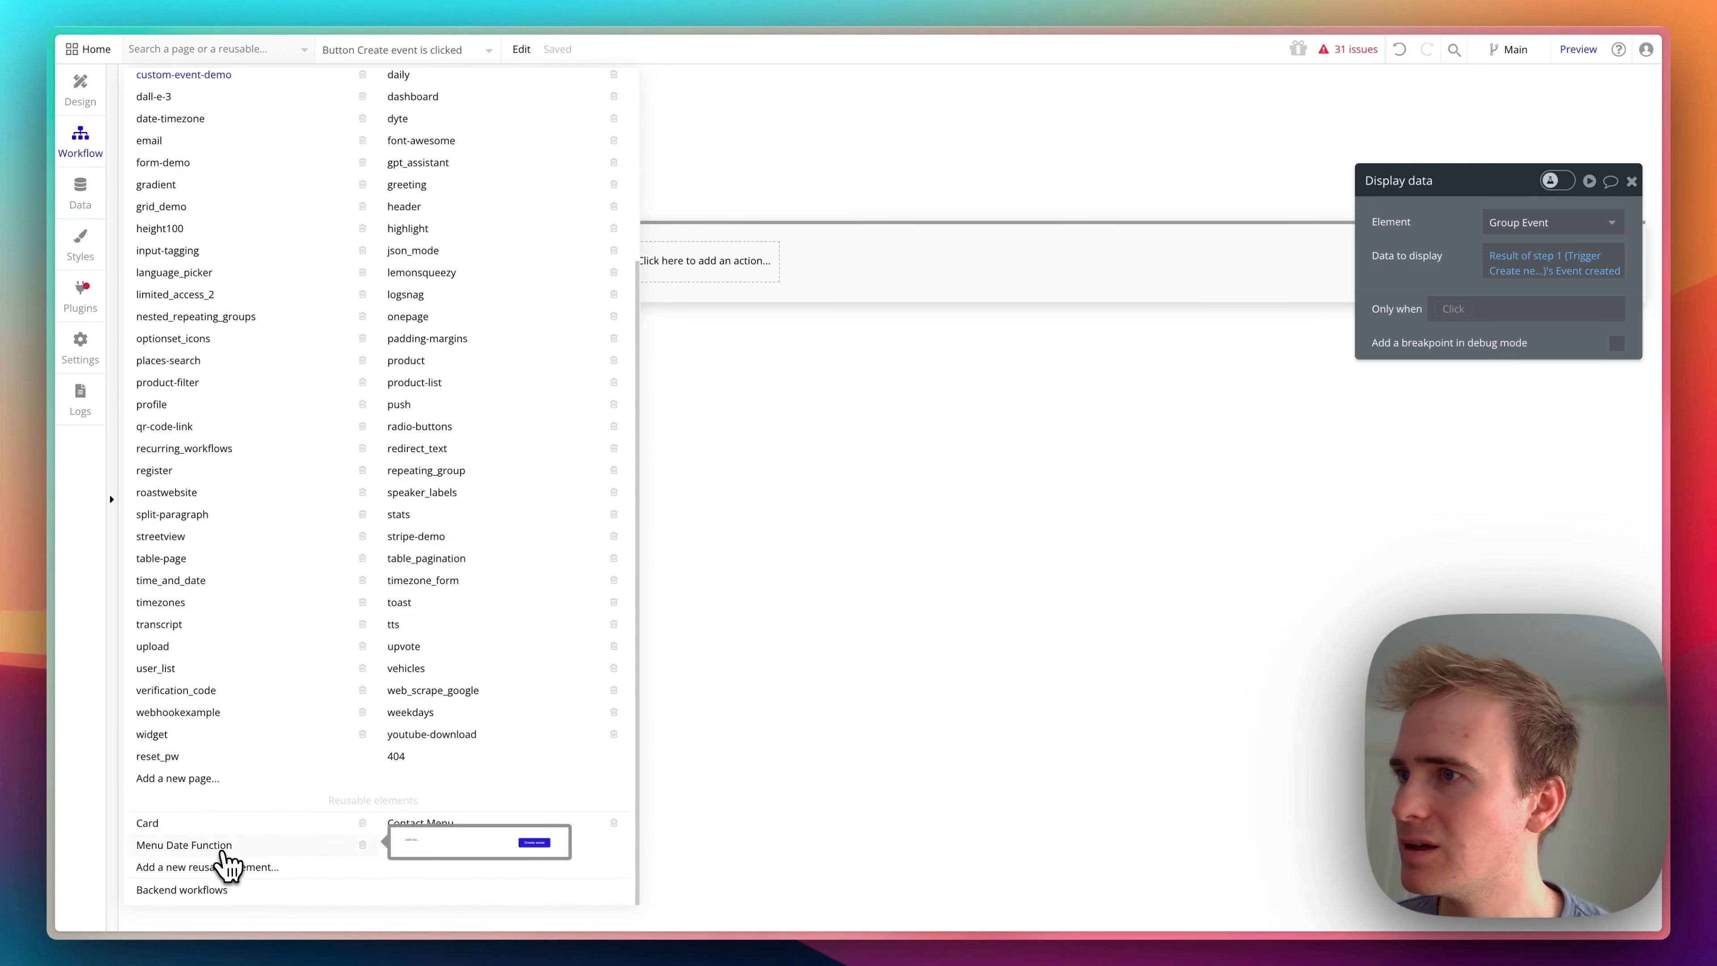
left_click(240, 195)
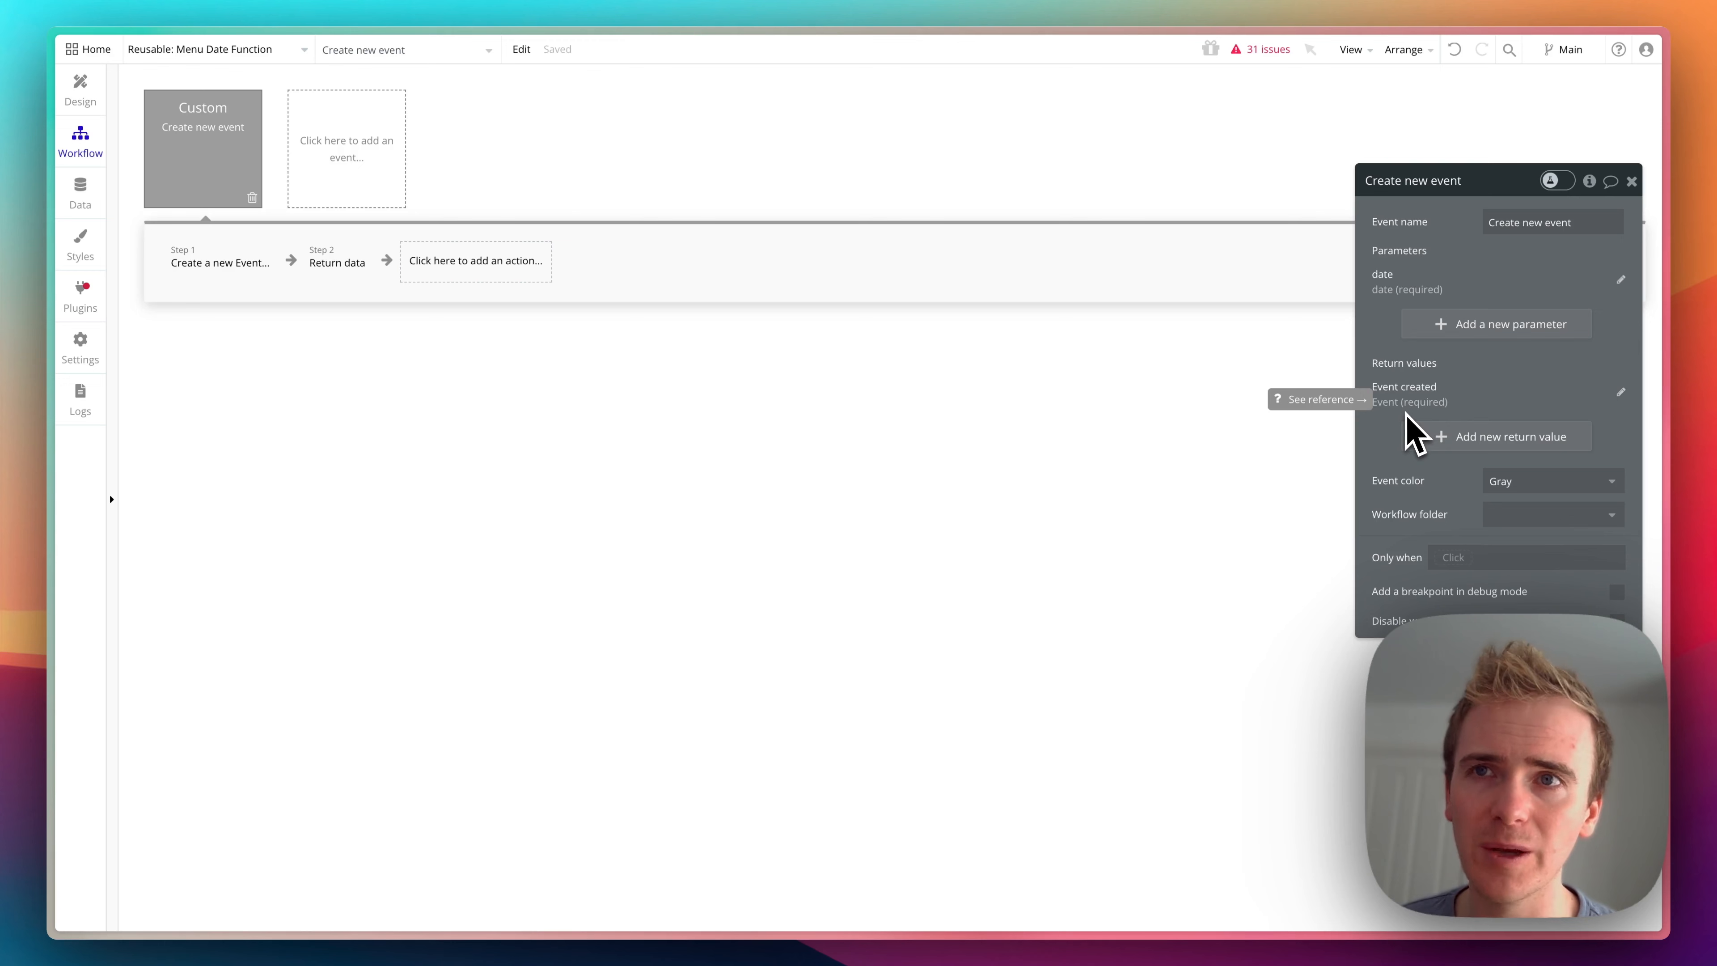
left_click(322, 278)
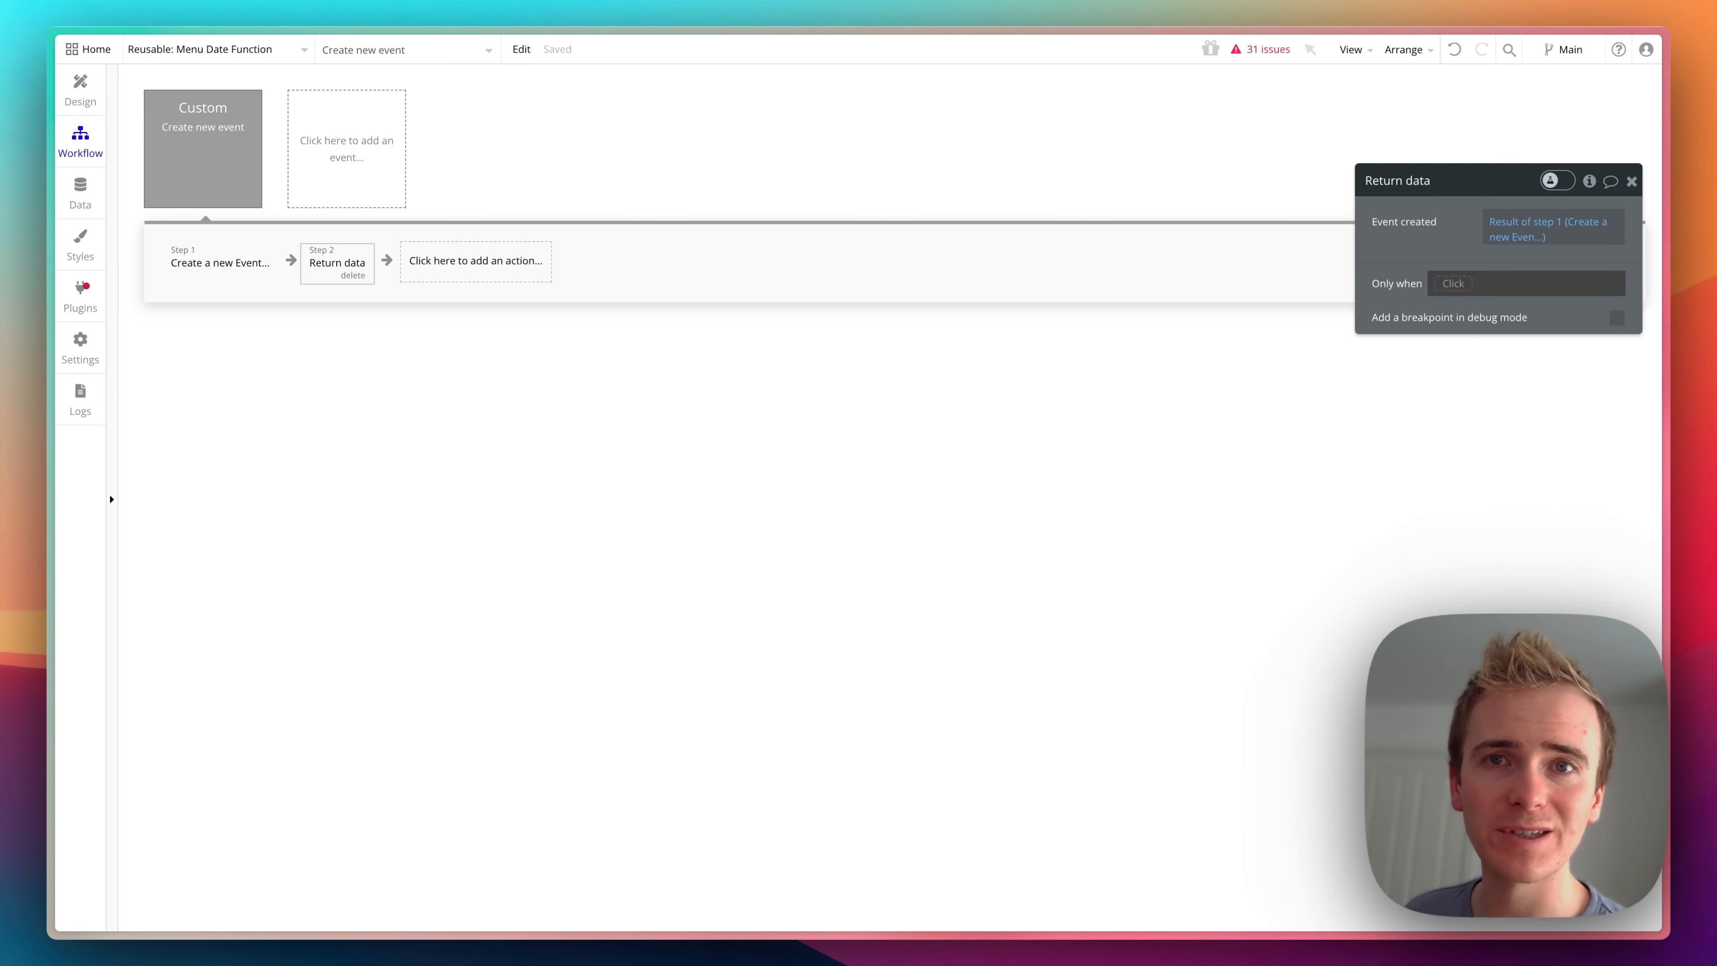
- Switch to the custom-event-demo page and open its preview
left_click(287, 53)
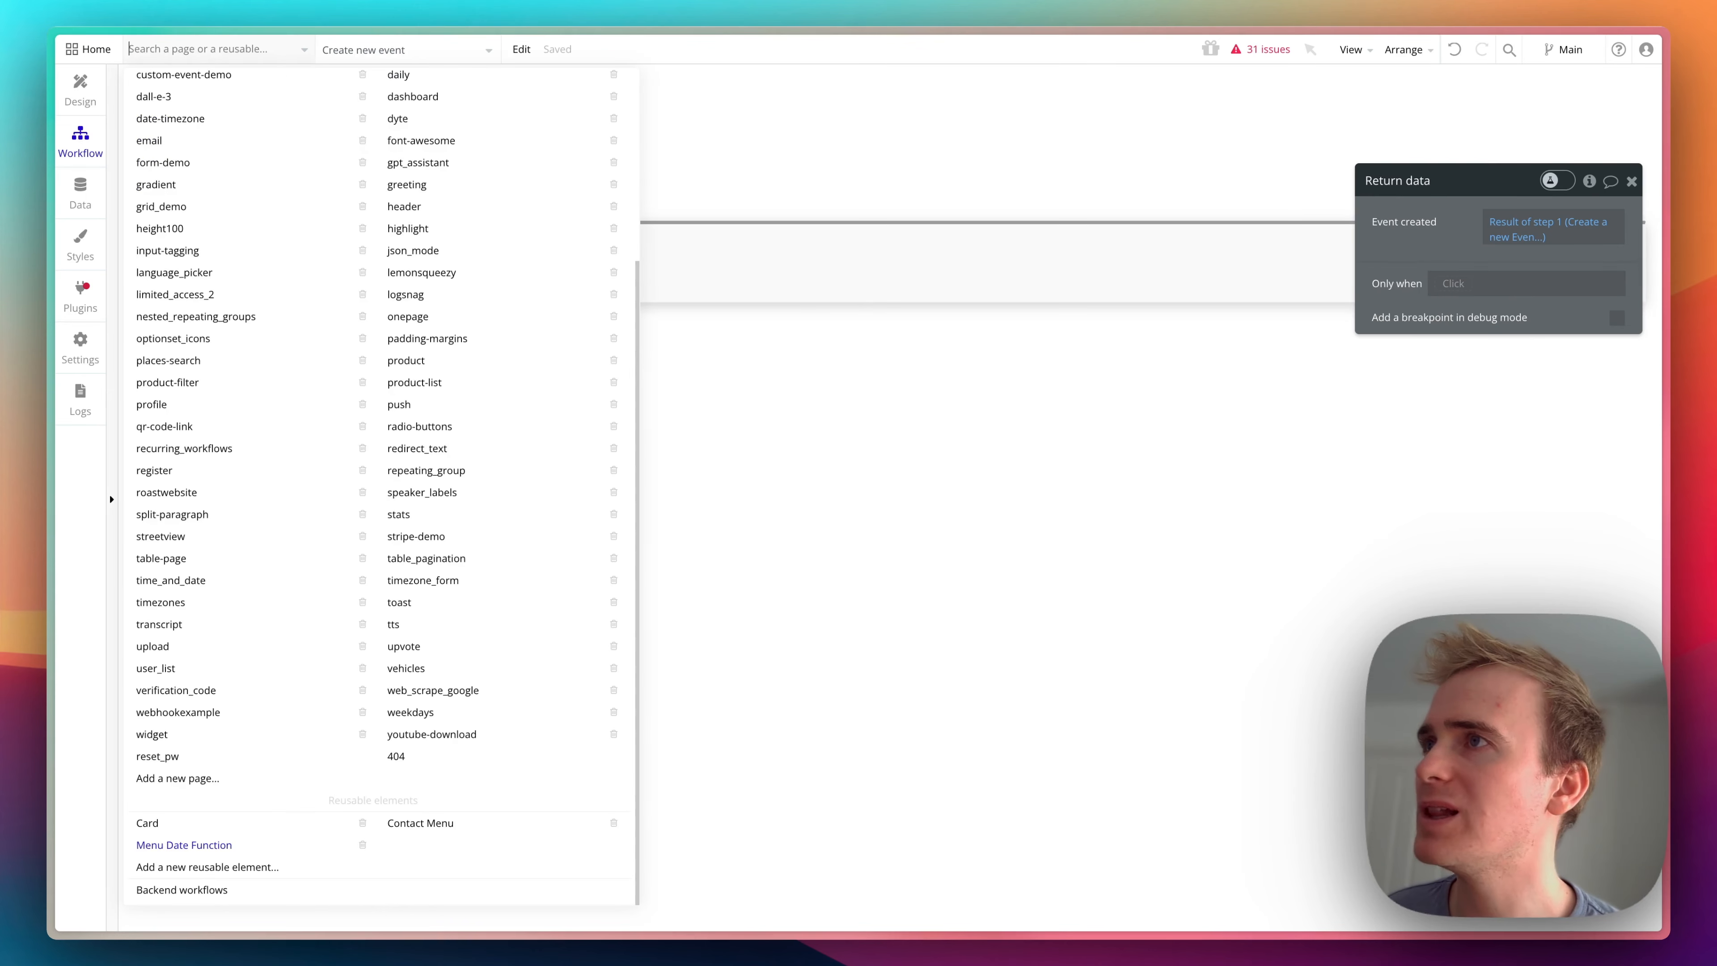
type("custom")
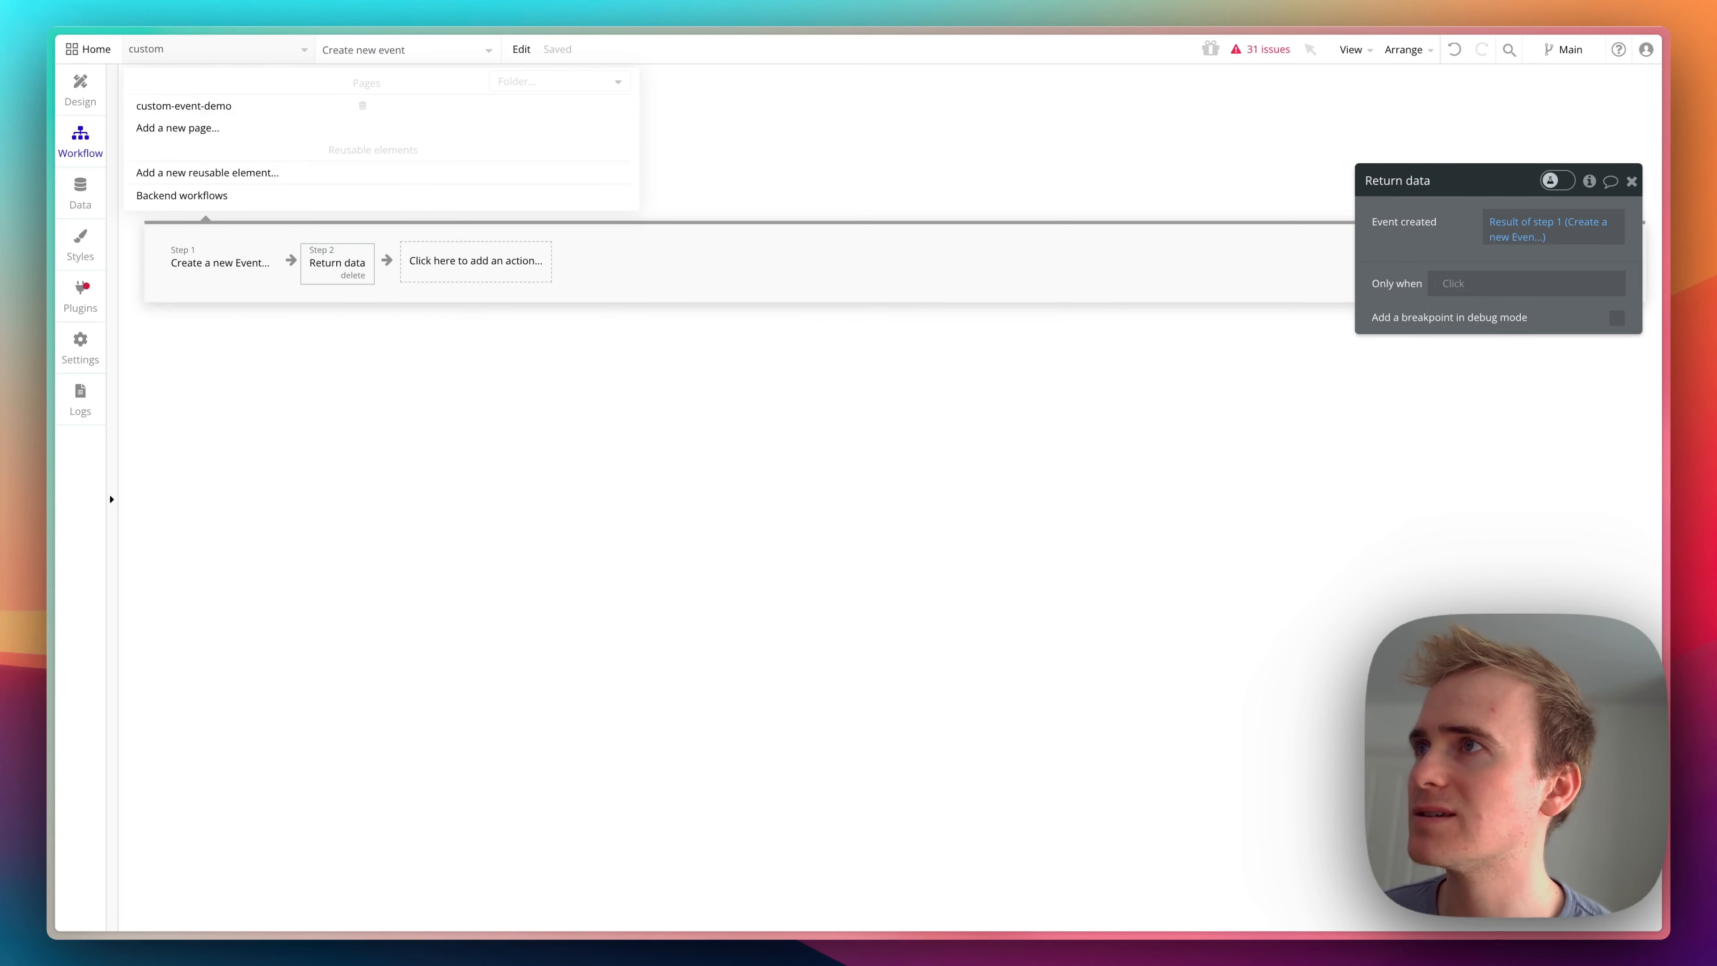
left_click(206, 106)
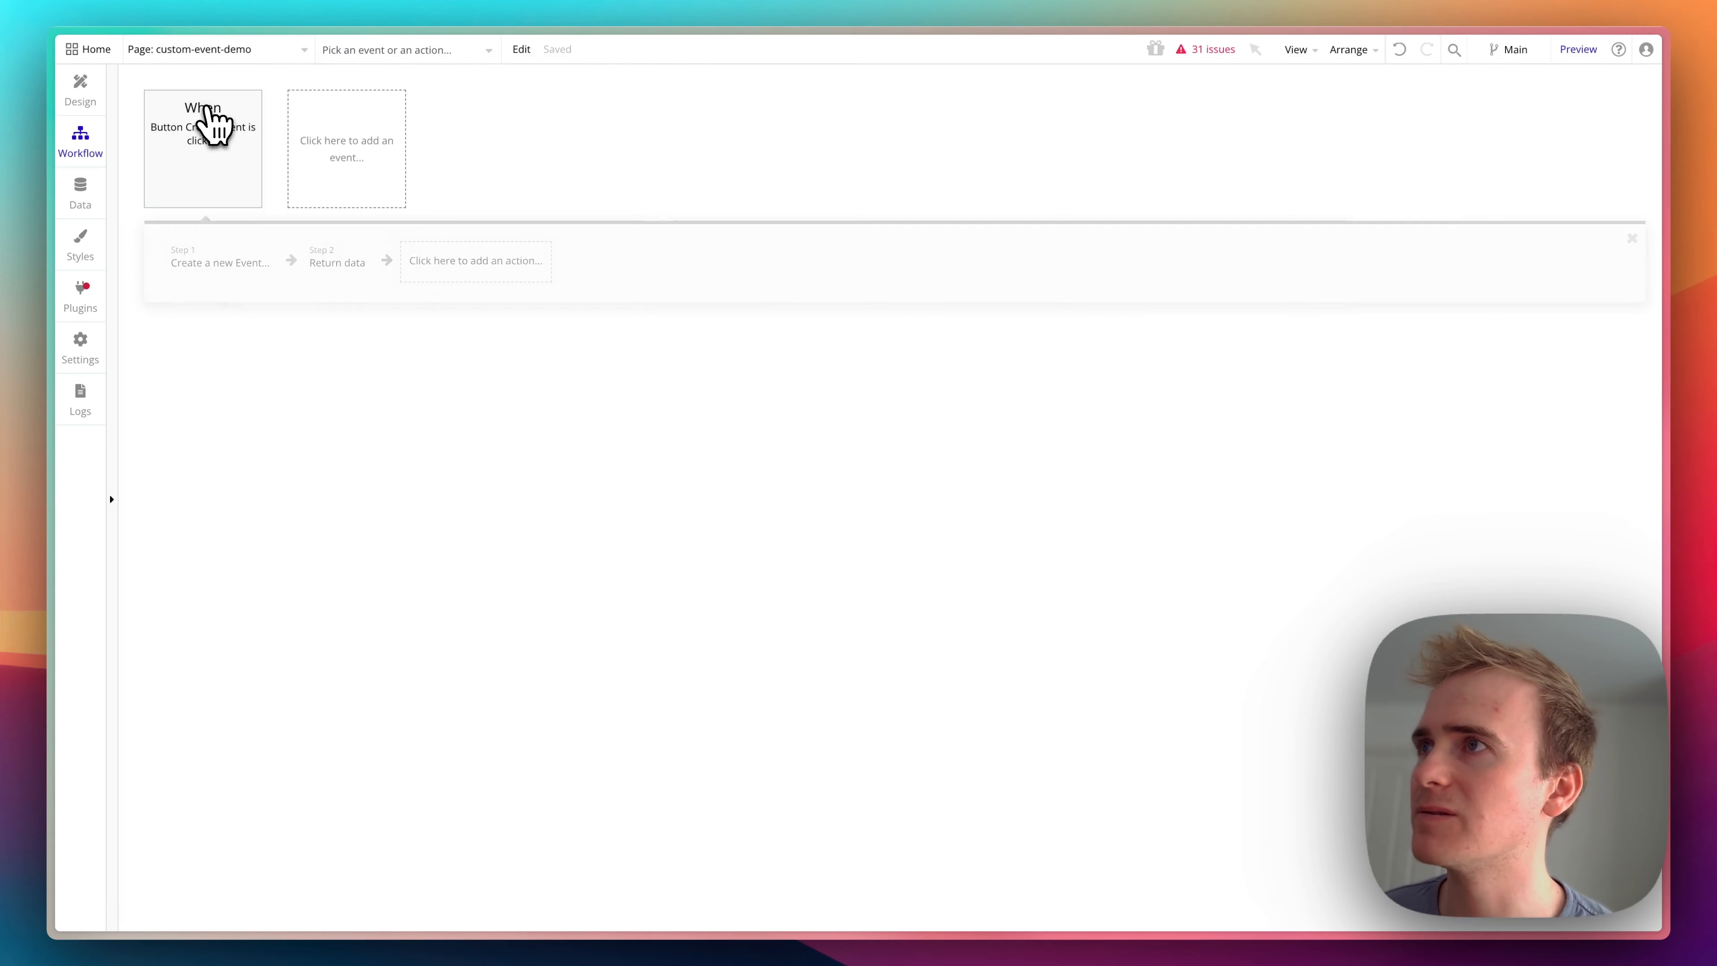
left_click(1582, 51)
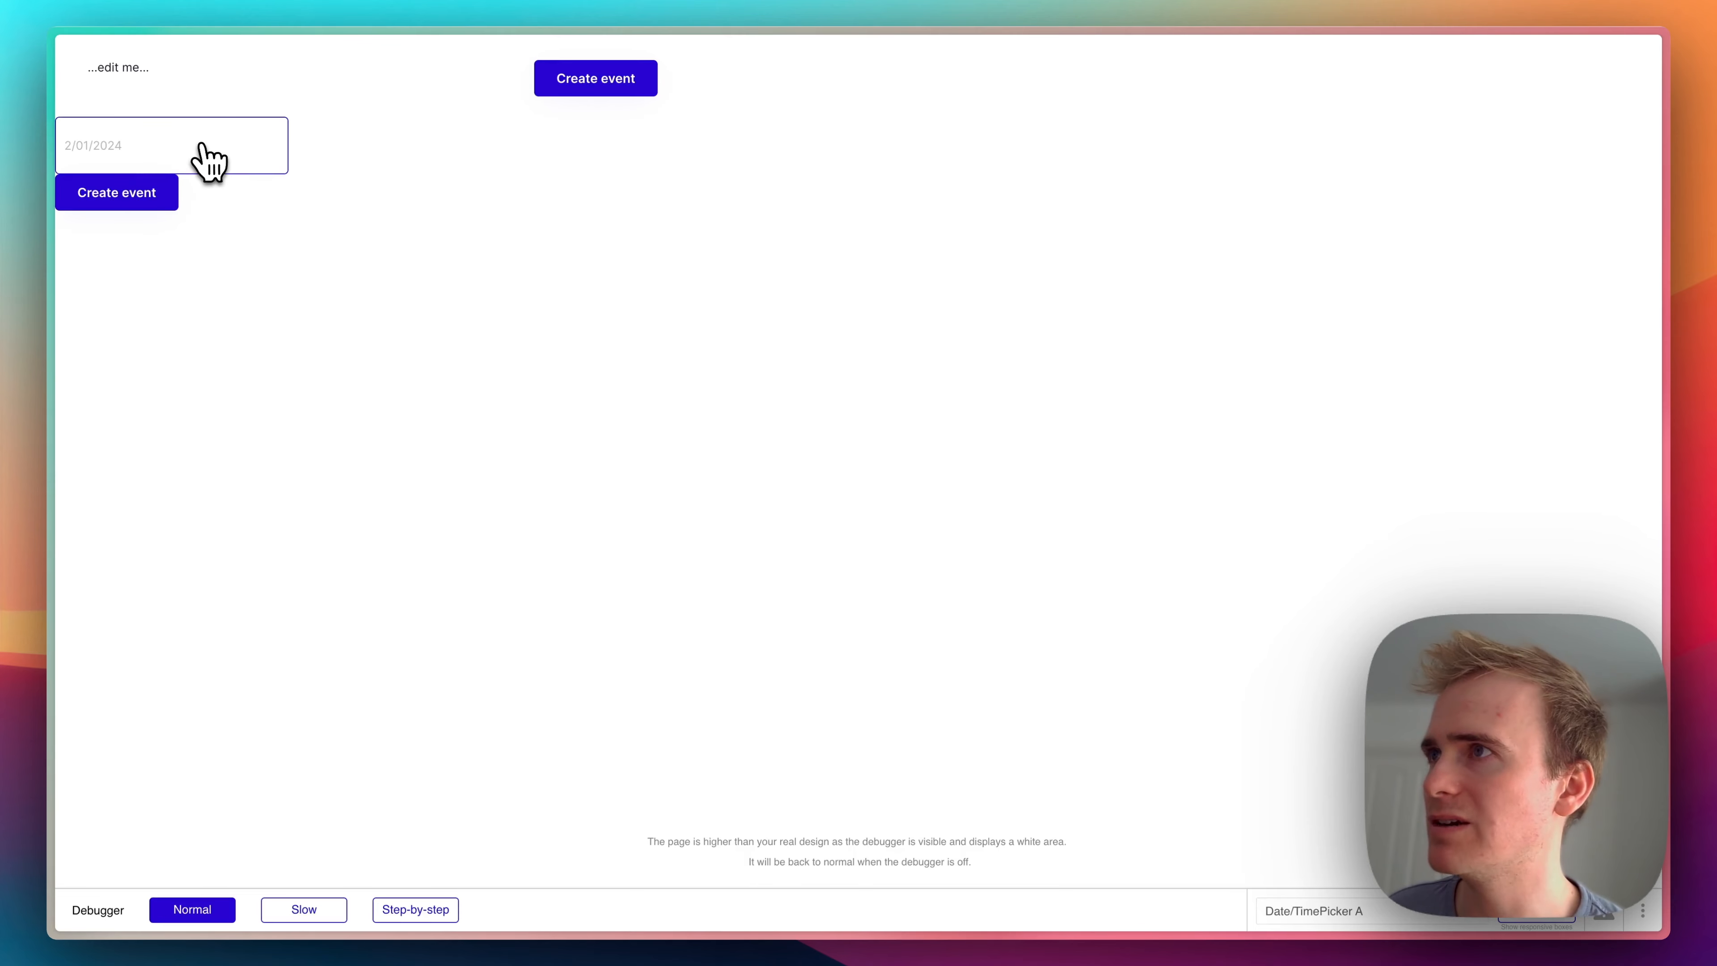
- Pick February 1, 2024 in the preview page's date picker and create an event with the Create event button beneath it
left_click(159, 148)
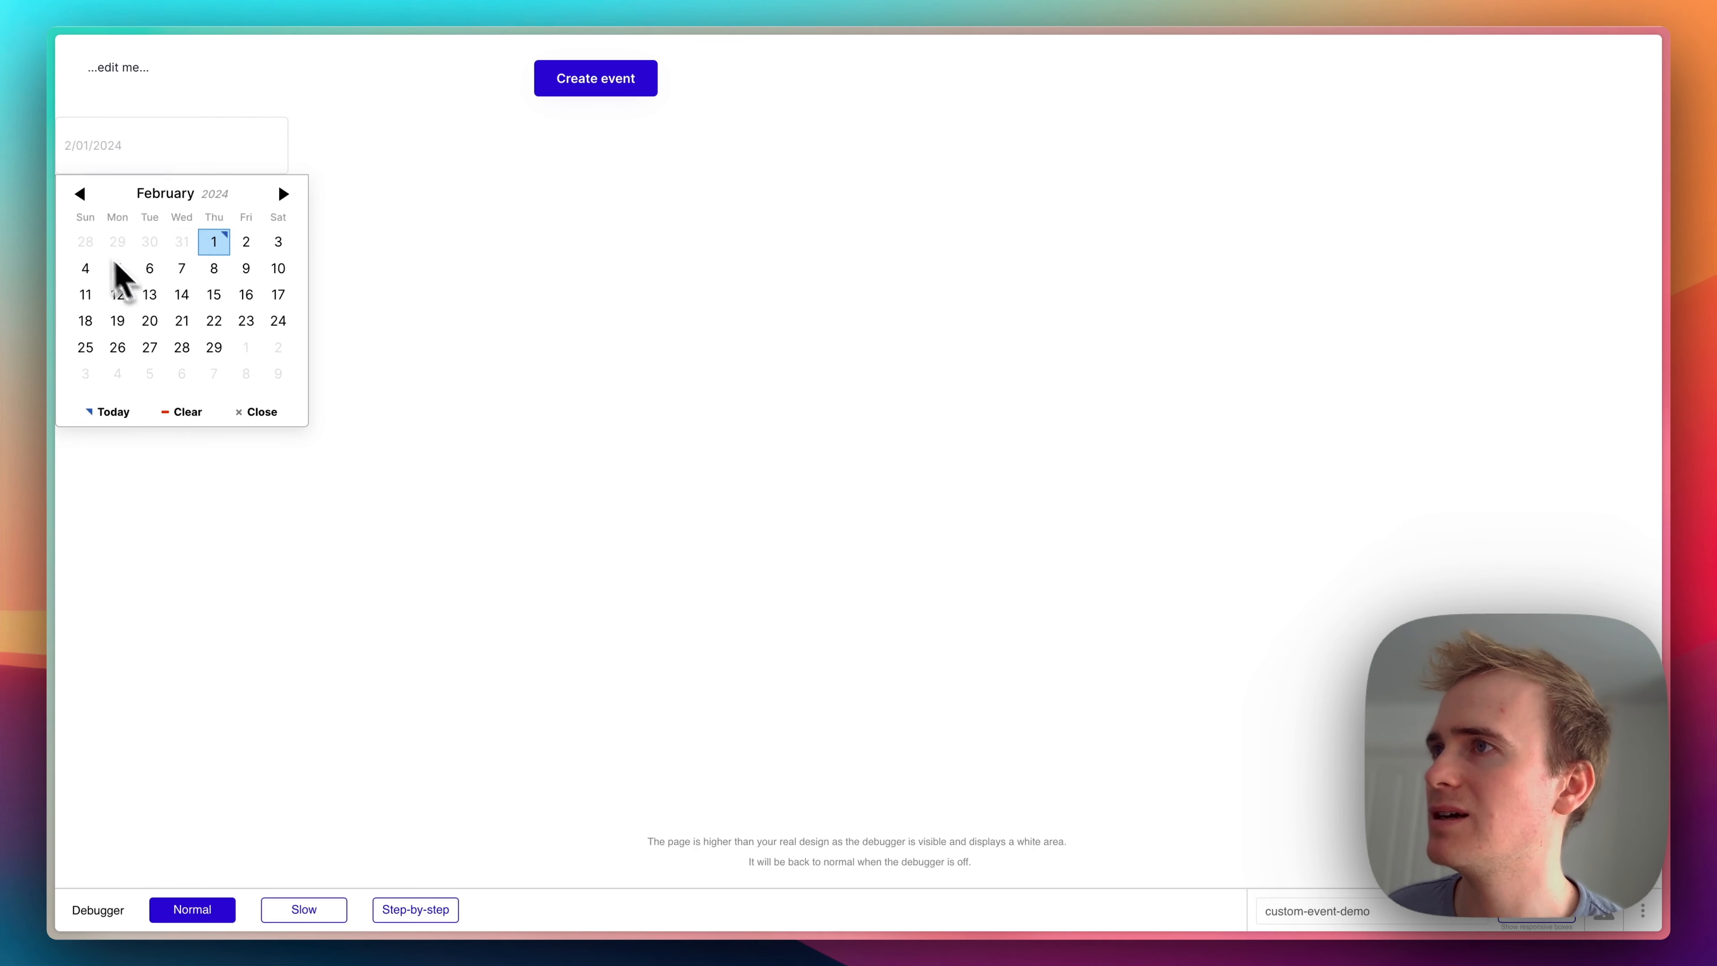
left_click(210, 244)
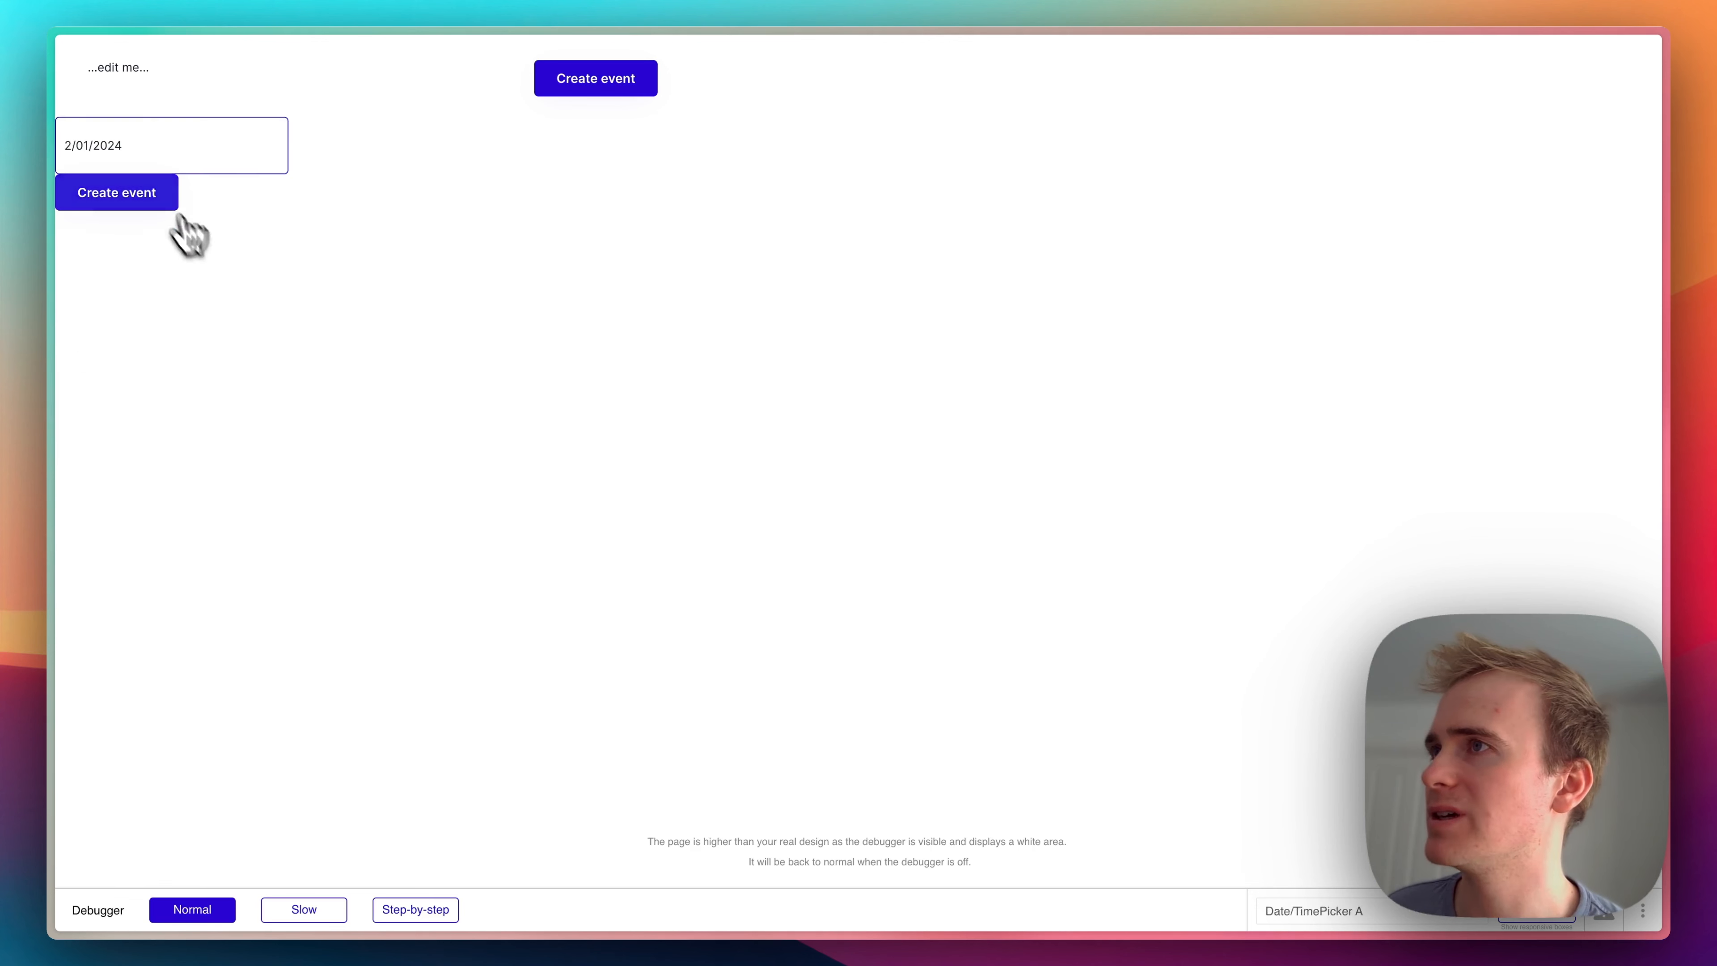
left_click(125, 203)
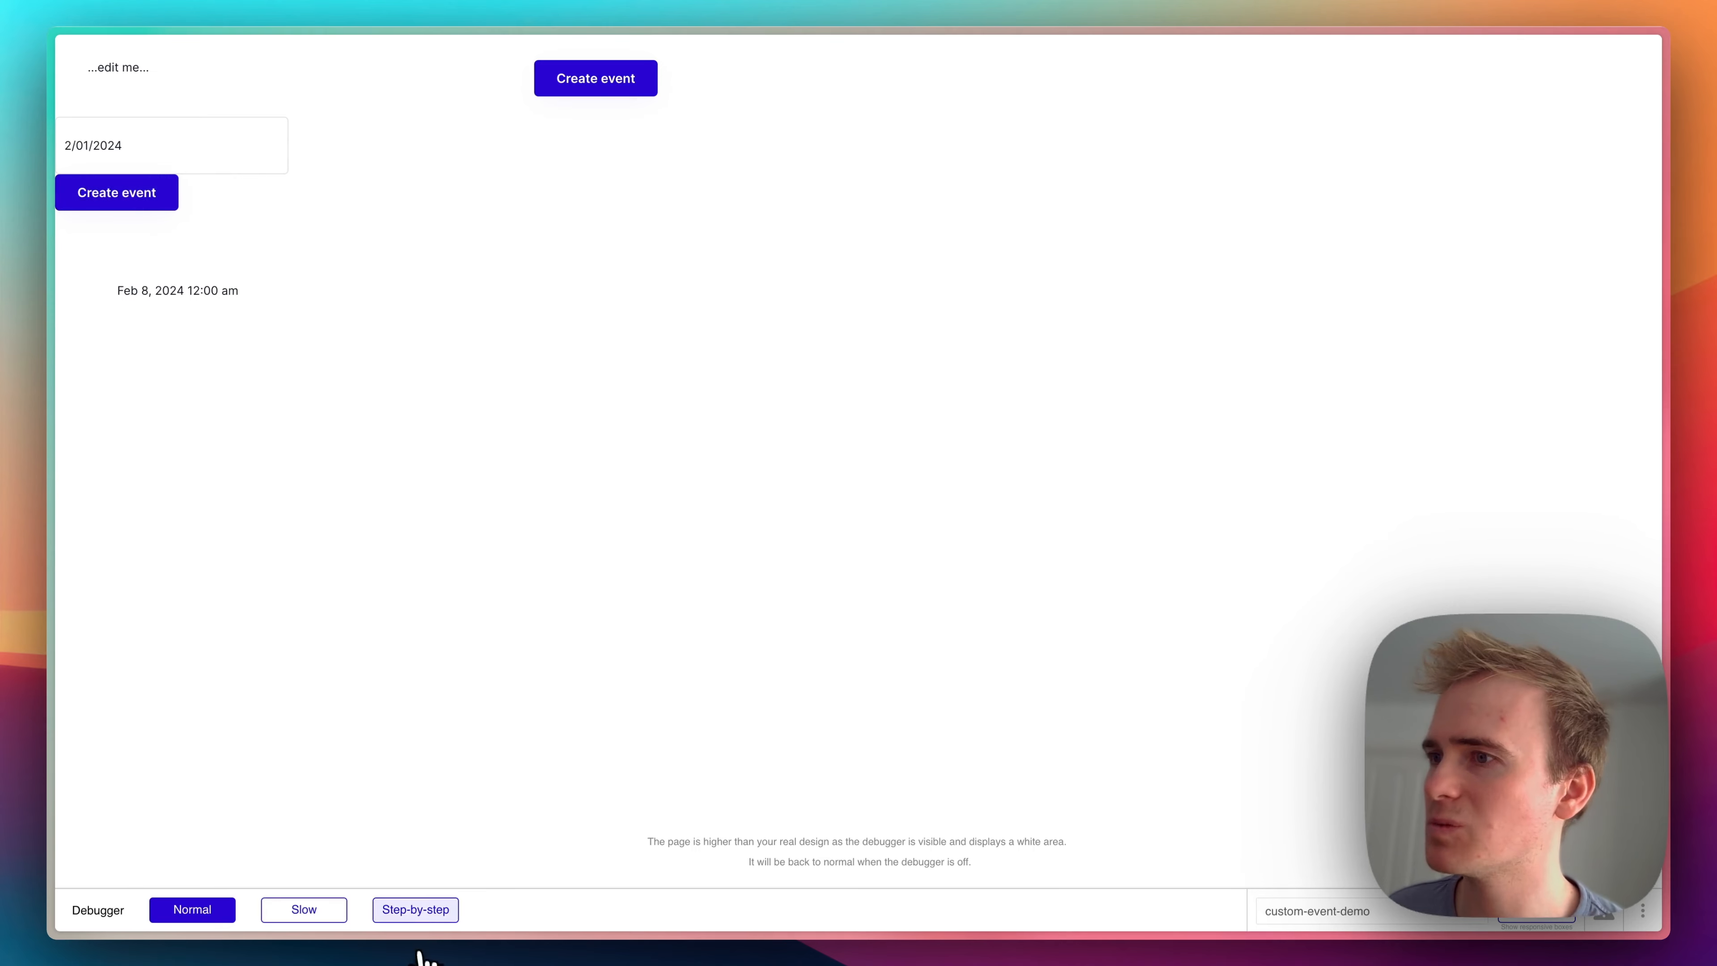
- Debug the Create event workflow step by step into the Create new event custom event, and run its remaining actions in slow mode
left_click(414, 910)
left_click(120, 198)
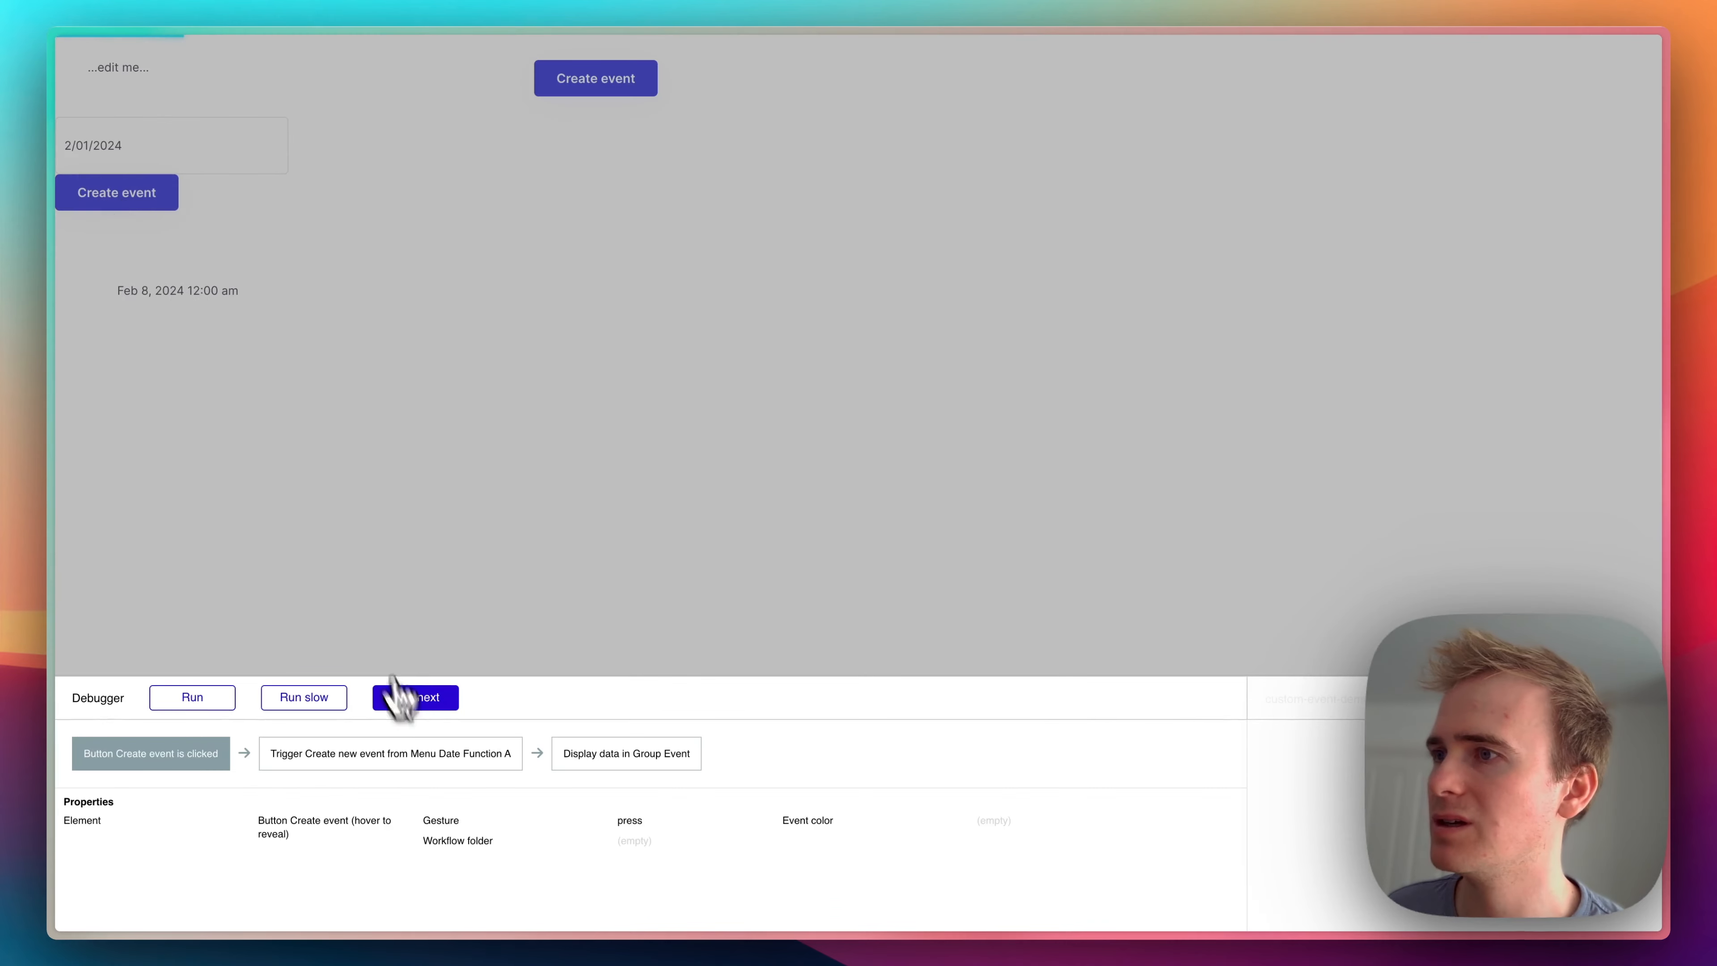
left_click(417, 704)
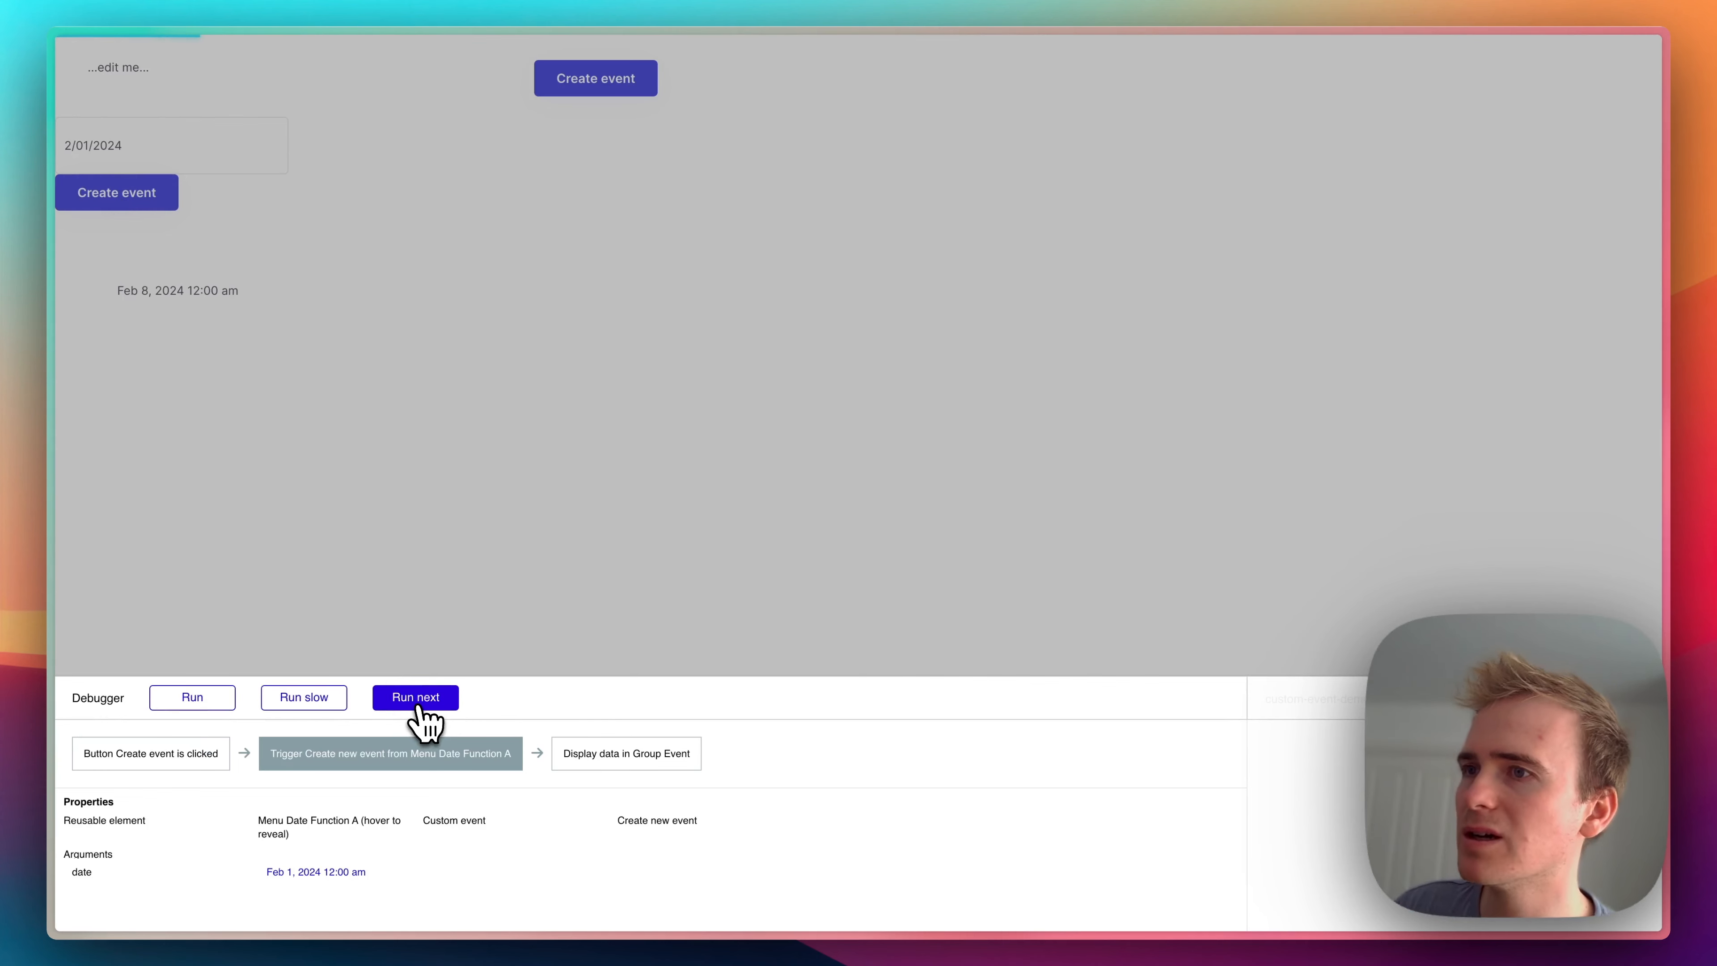
left_click(416, 697)
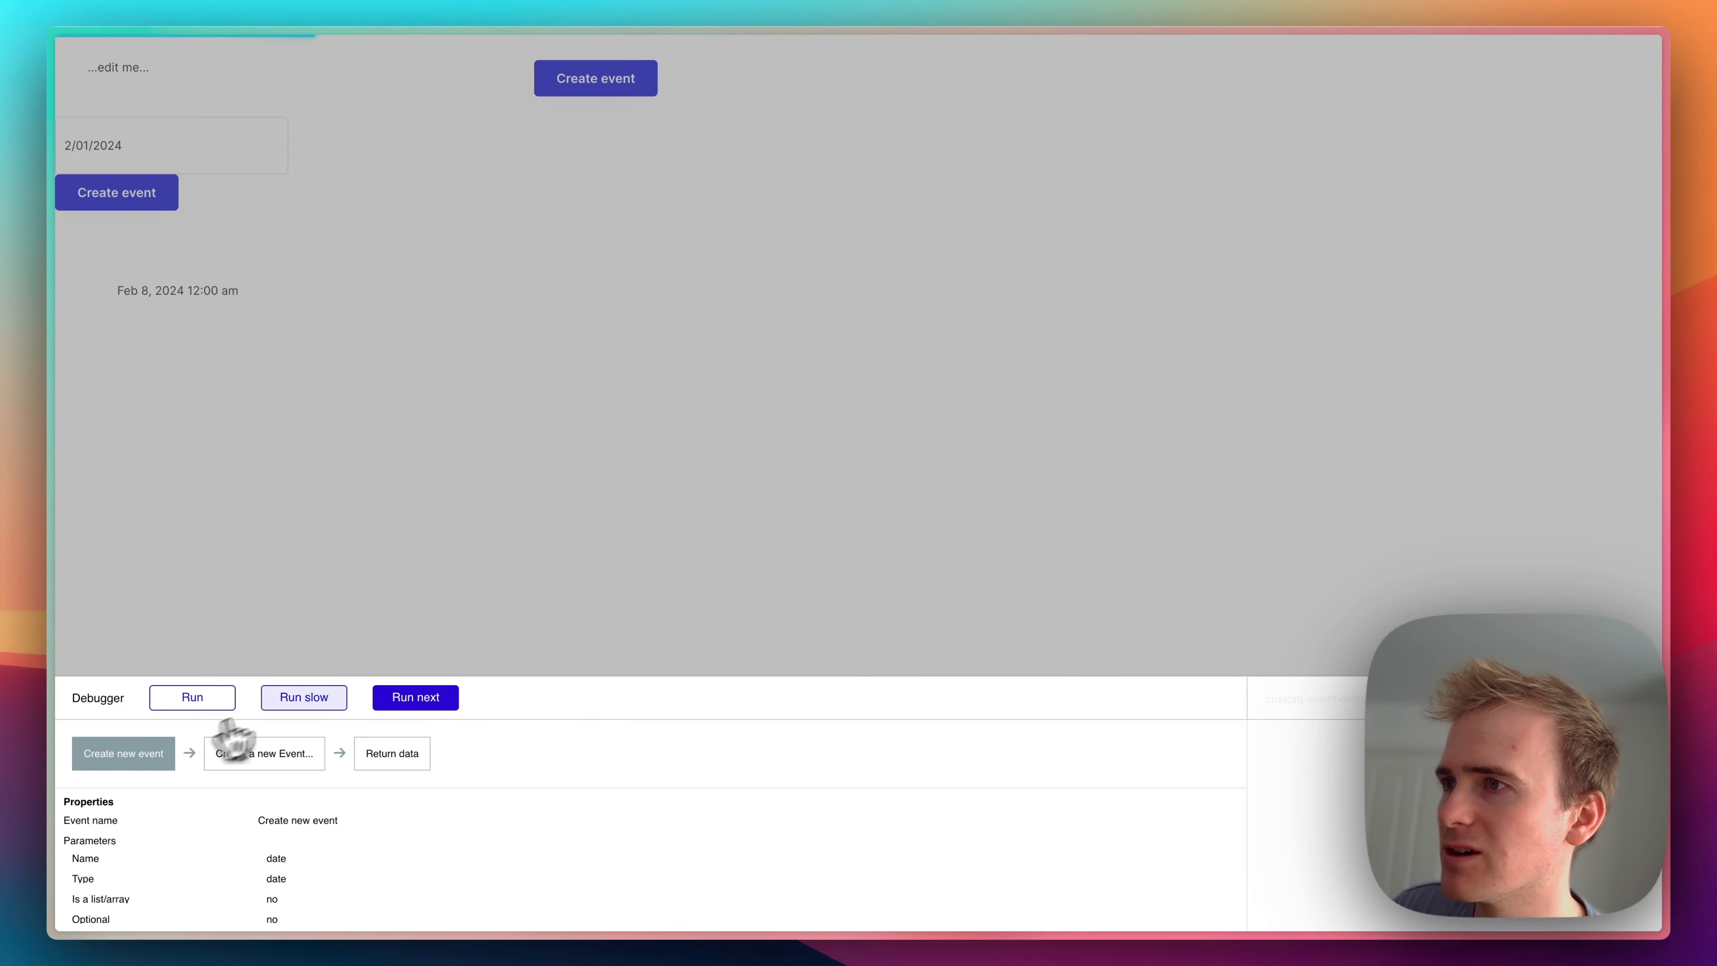
left_click(301, 699)
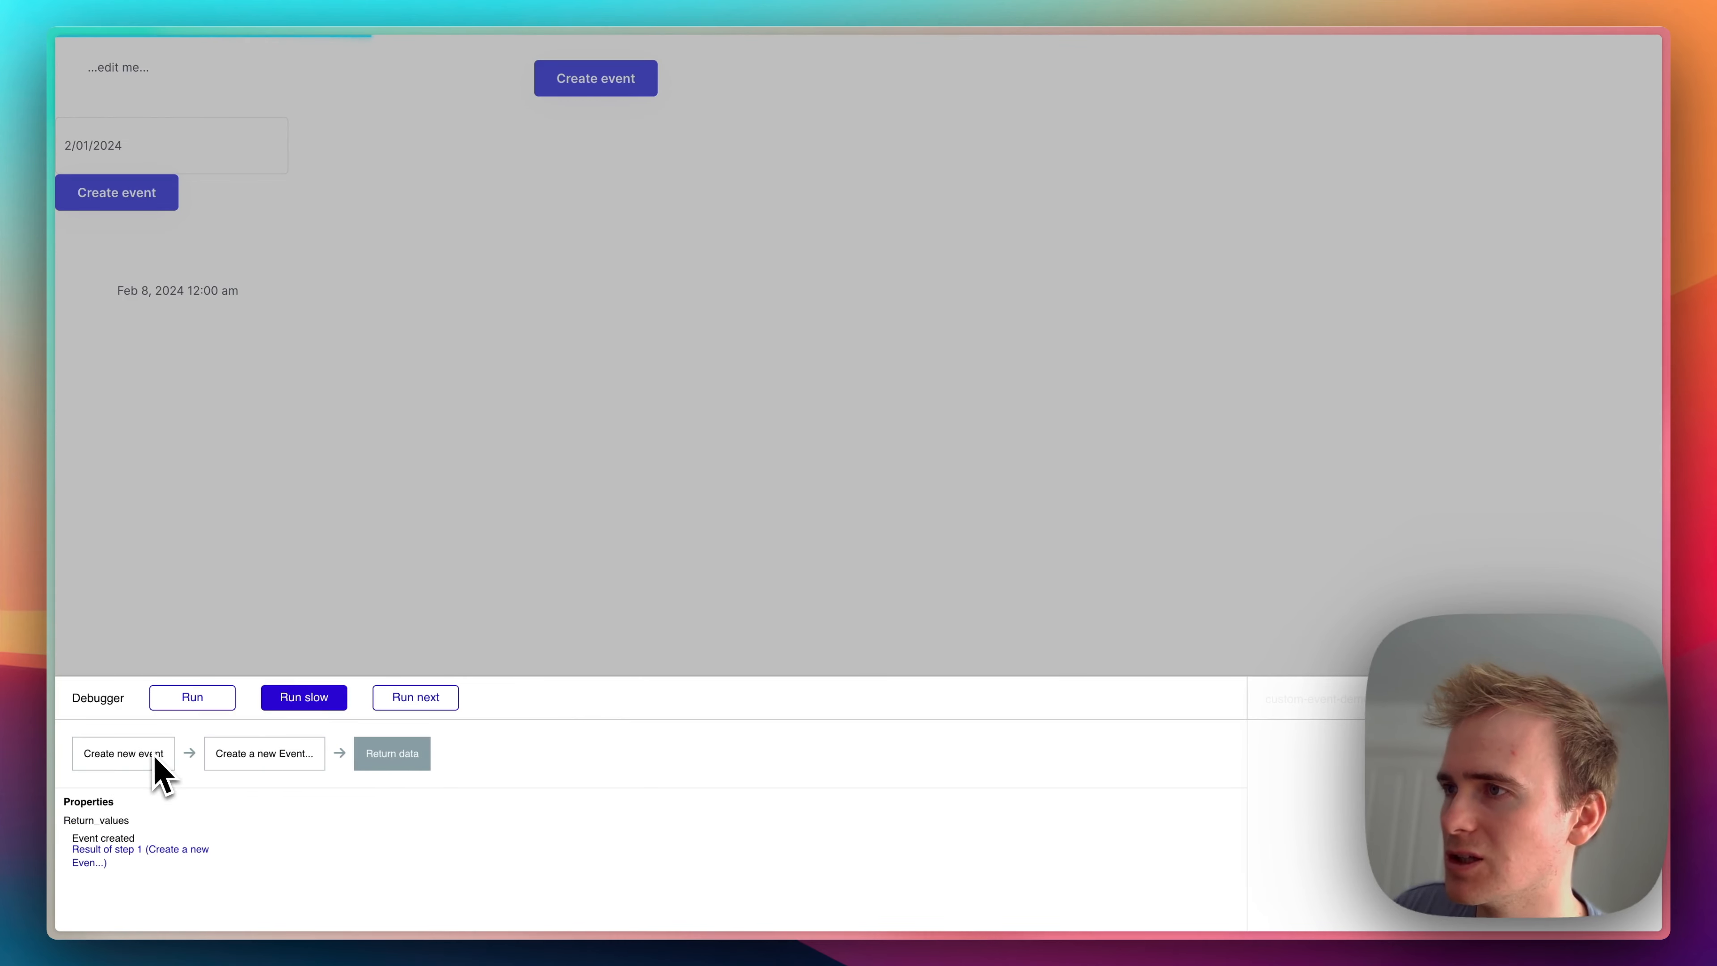